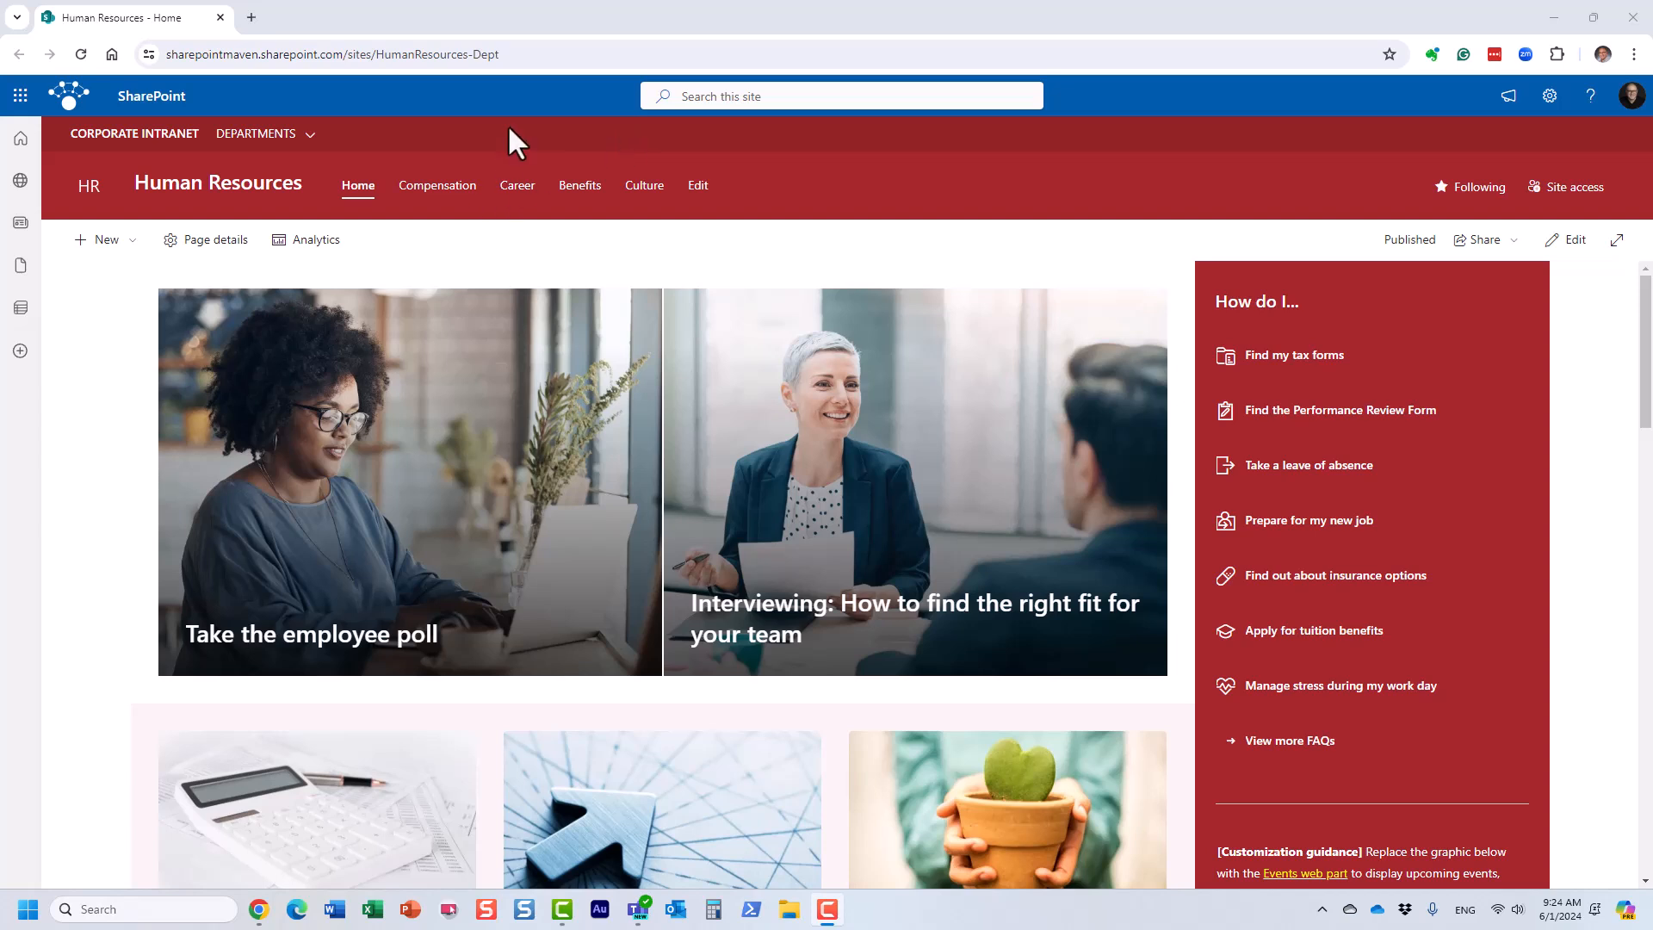
- Create a blank list named FAQ on the Human Resources site and keep it shown in site navigation
click(122, 245)
click(126, 279)
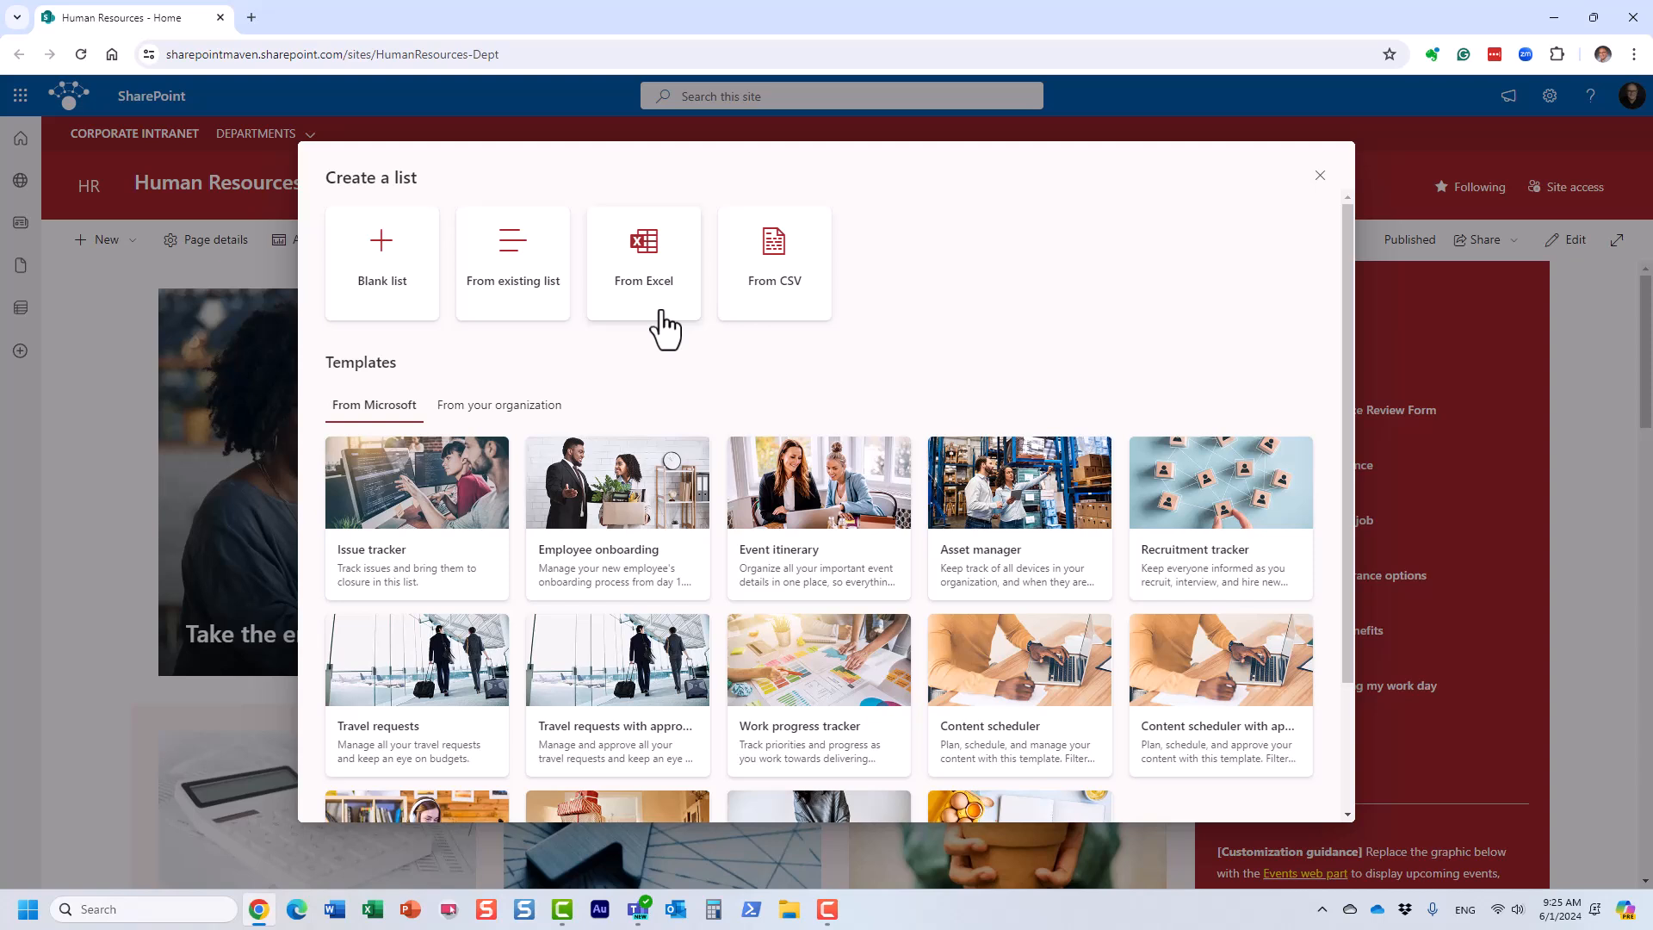
click(396, 291)
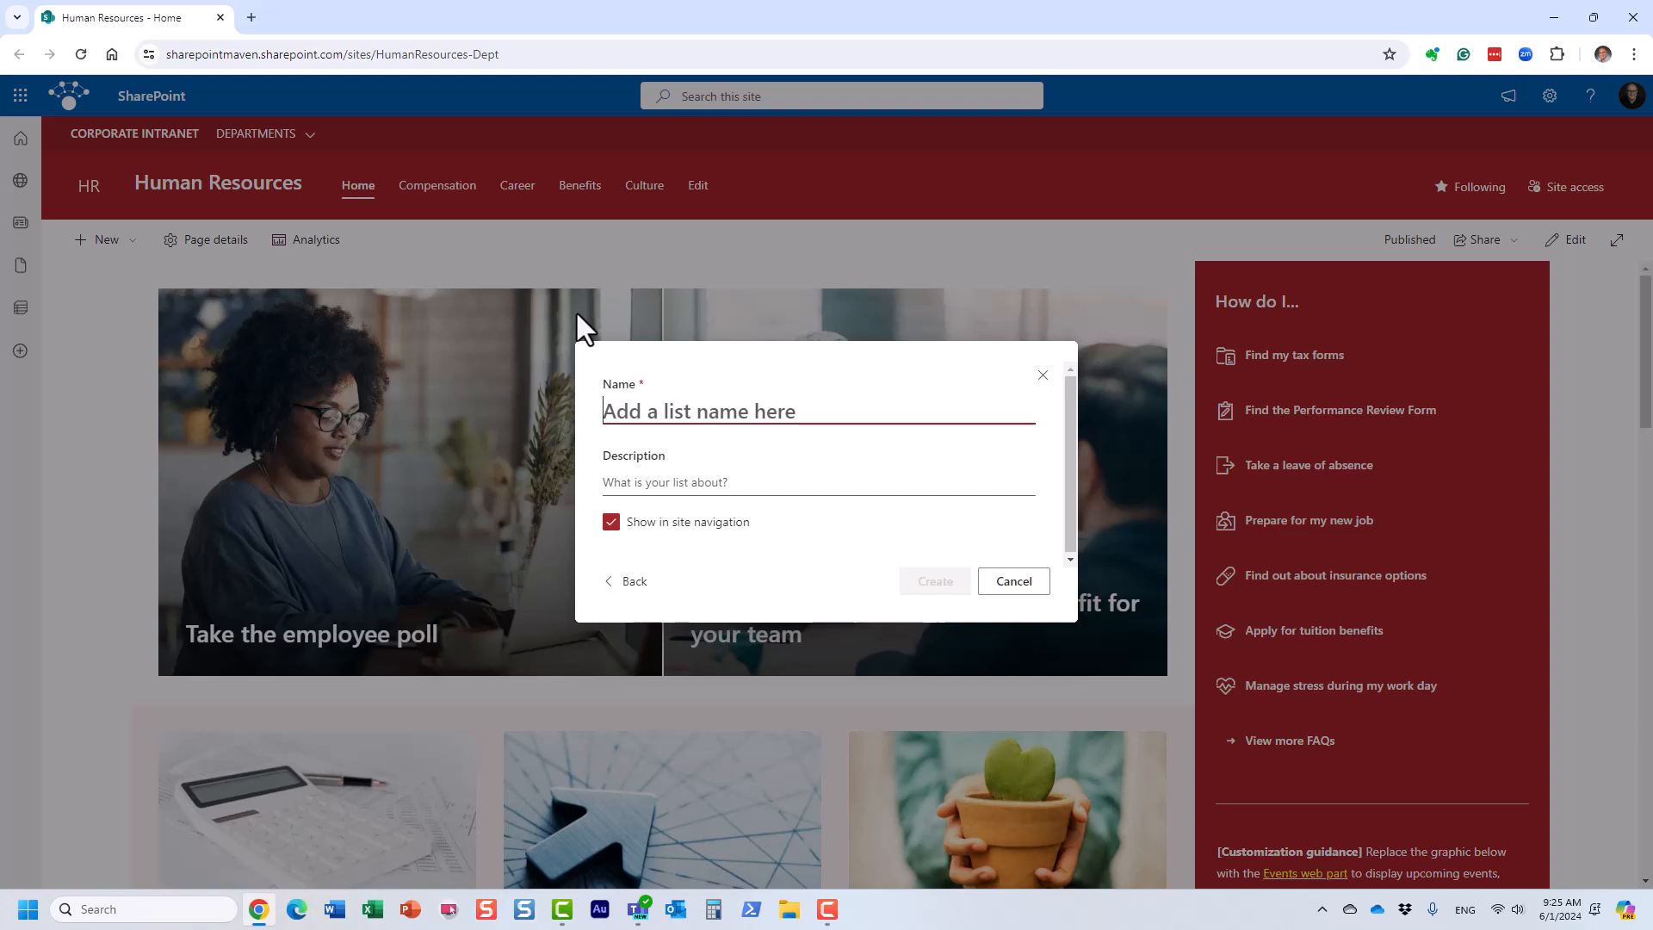
text(FAQ)
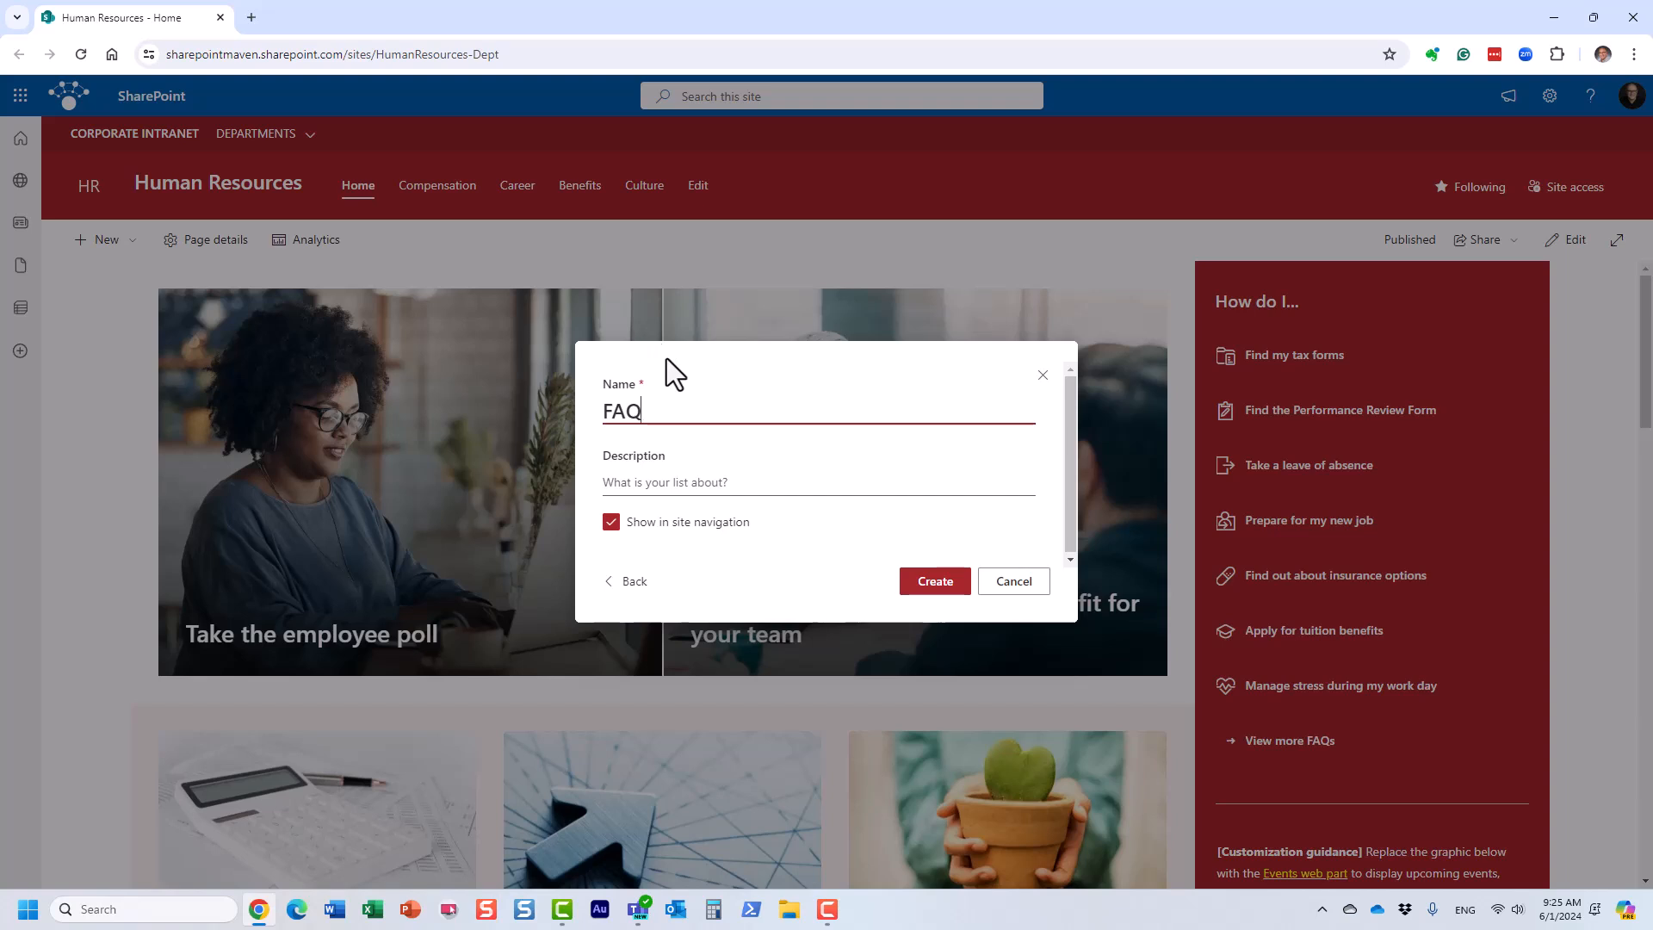
click(929, 582)
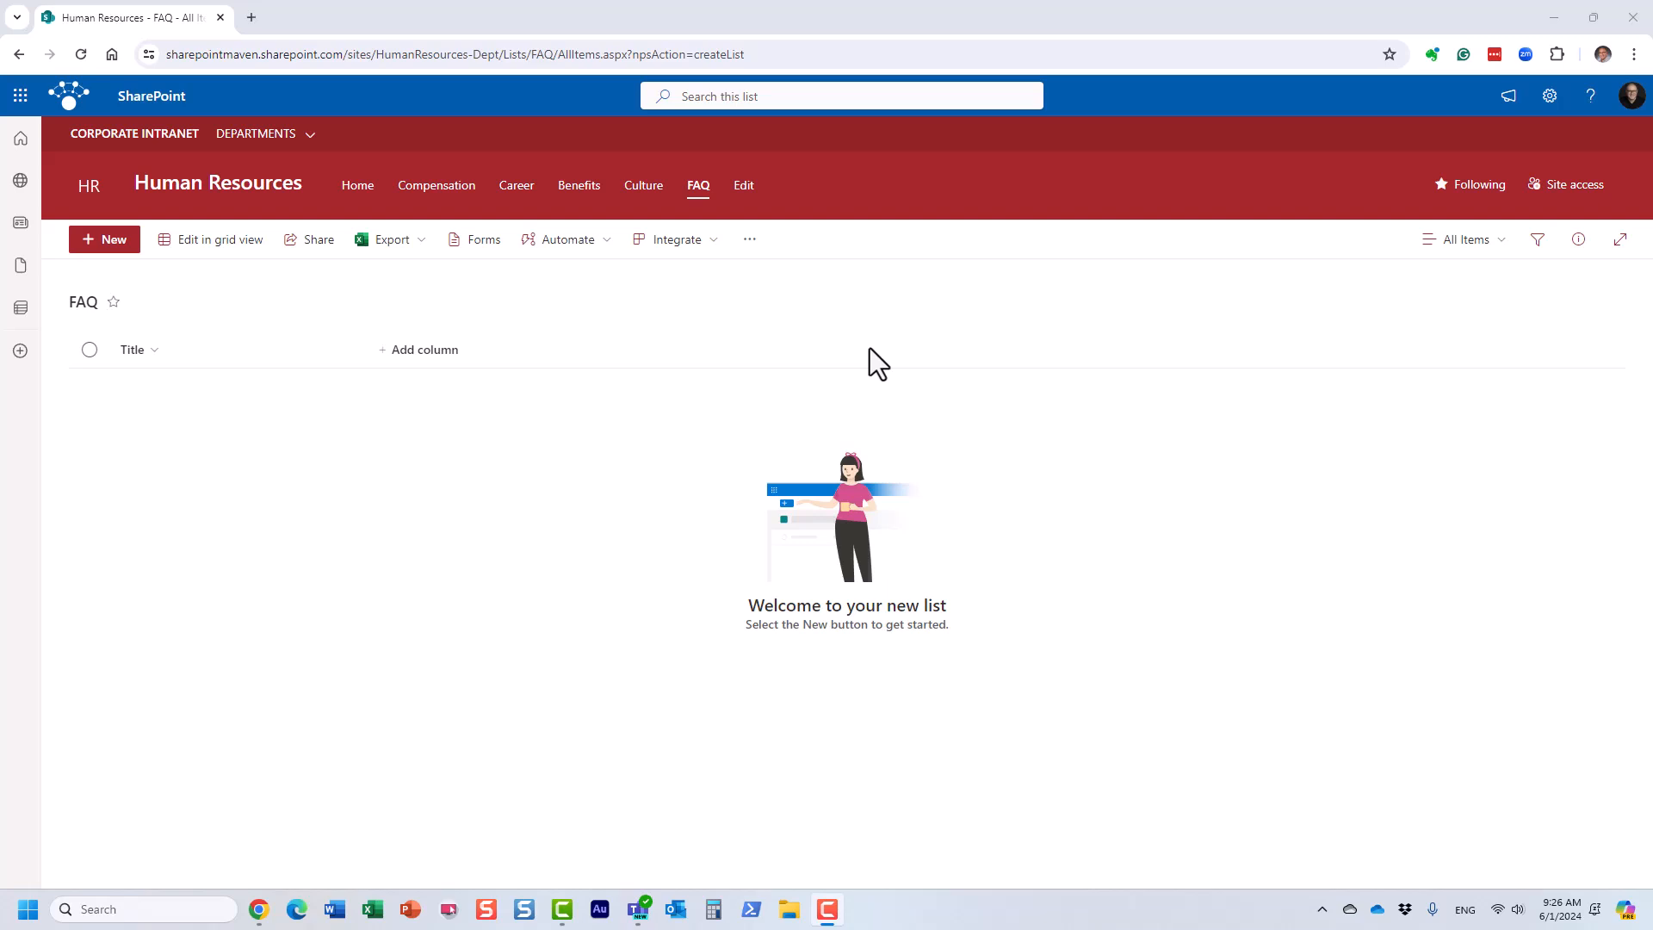
- Rename the FAQ list's Title column to Question
click(153, 354)
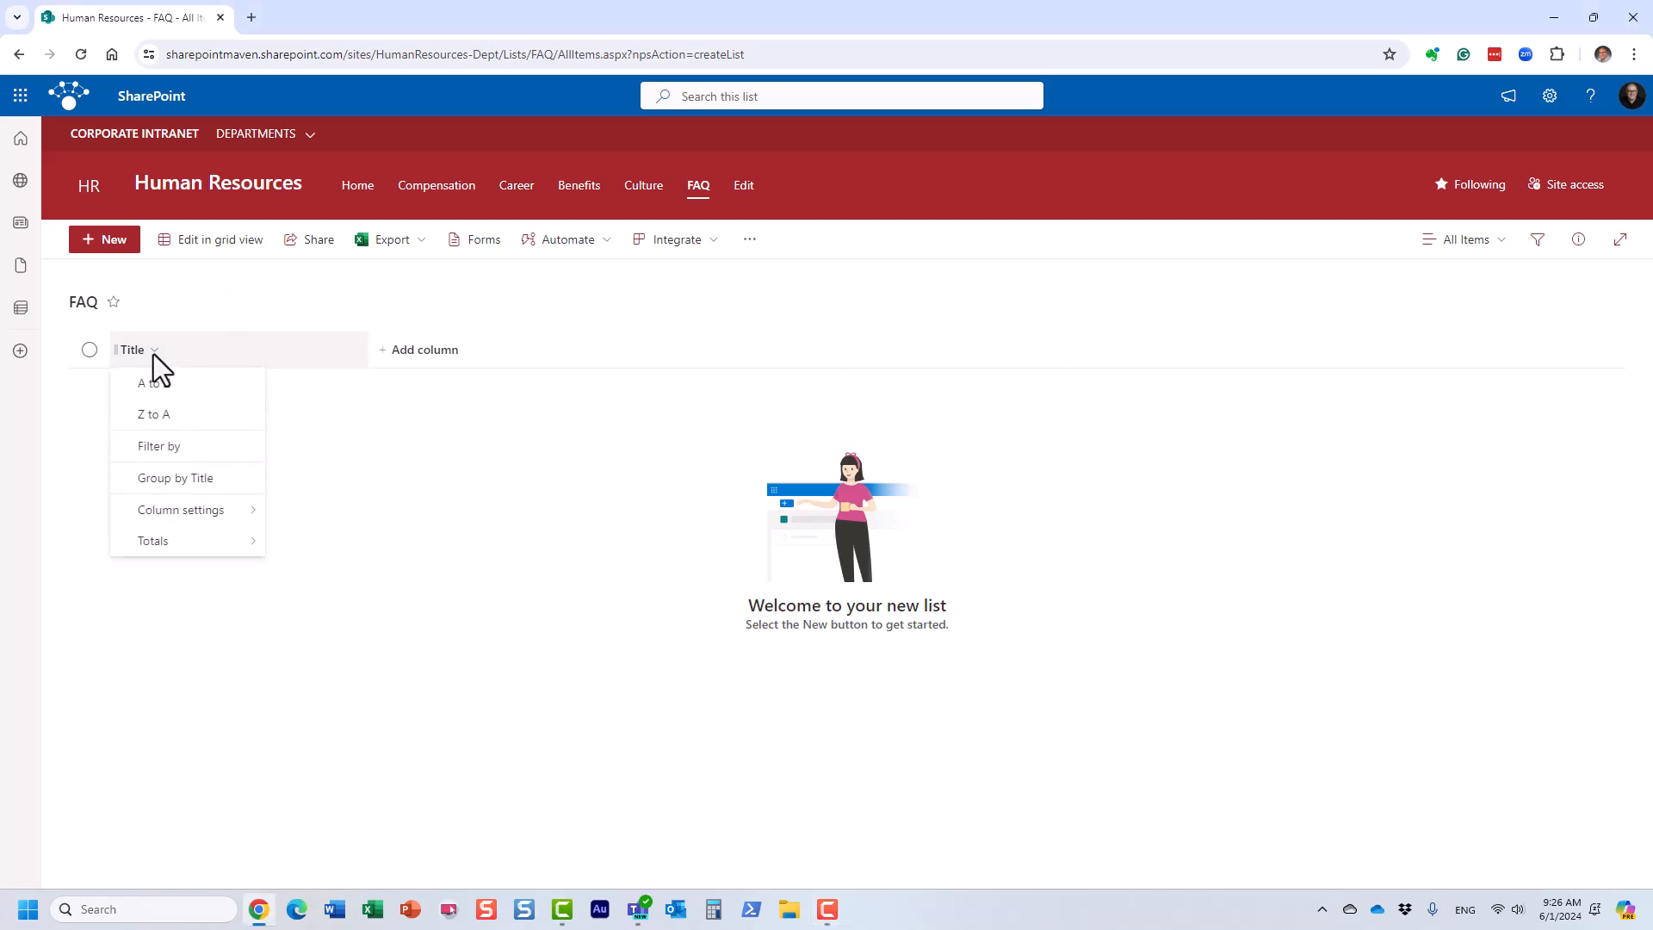
mouse_move(222, 517)
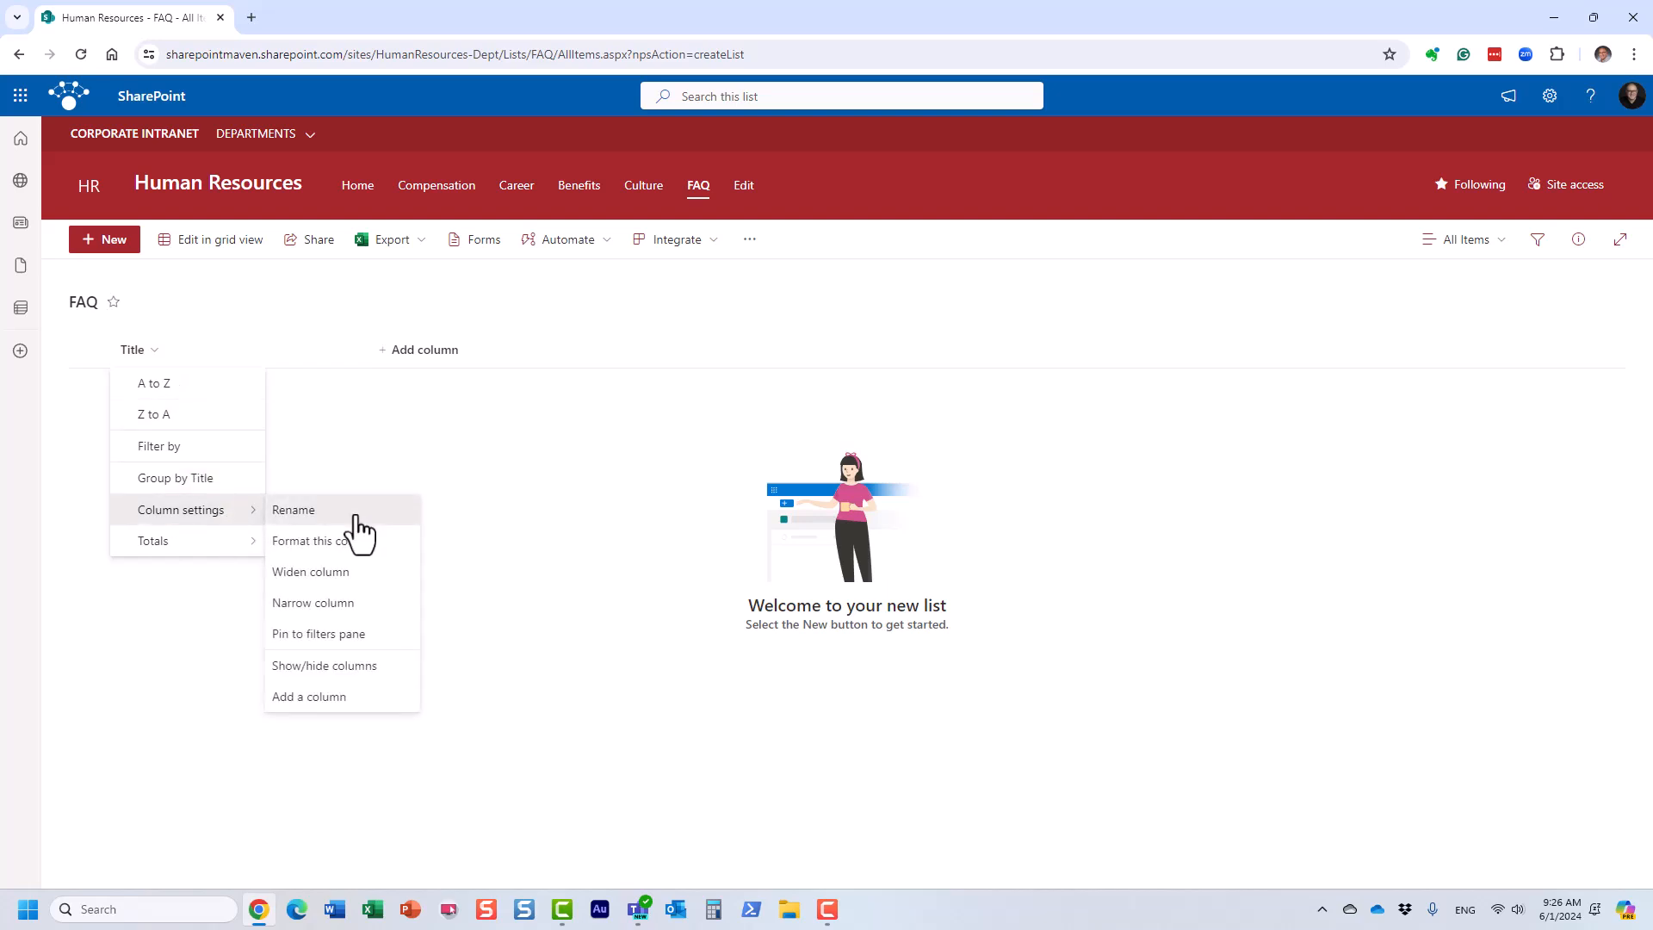
click(353, 513)
text(Question)
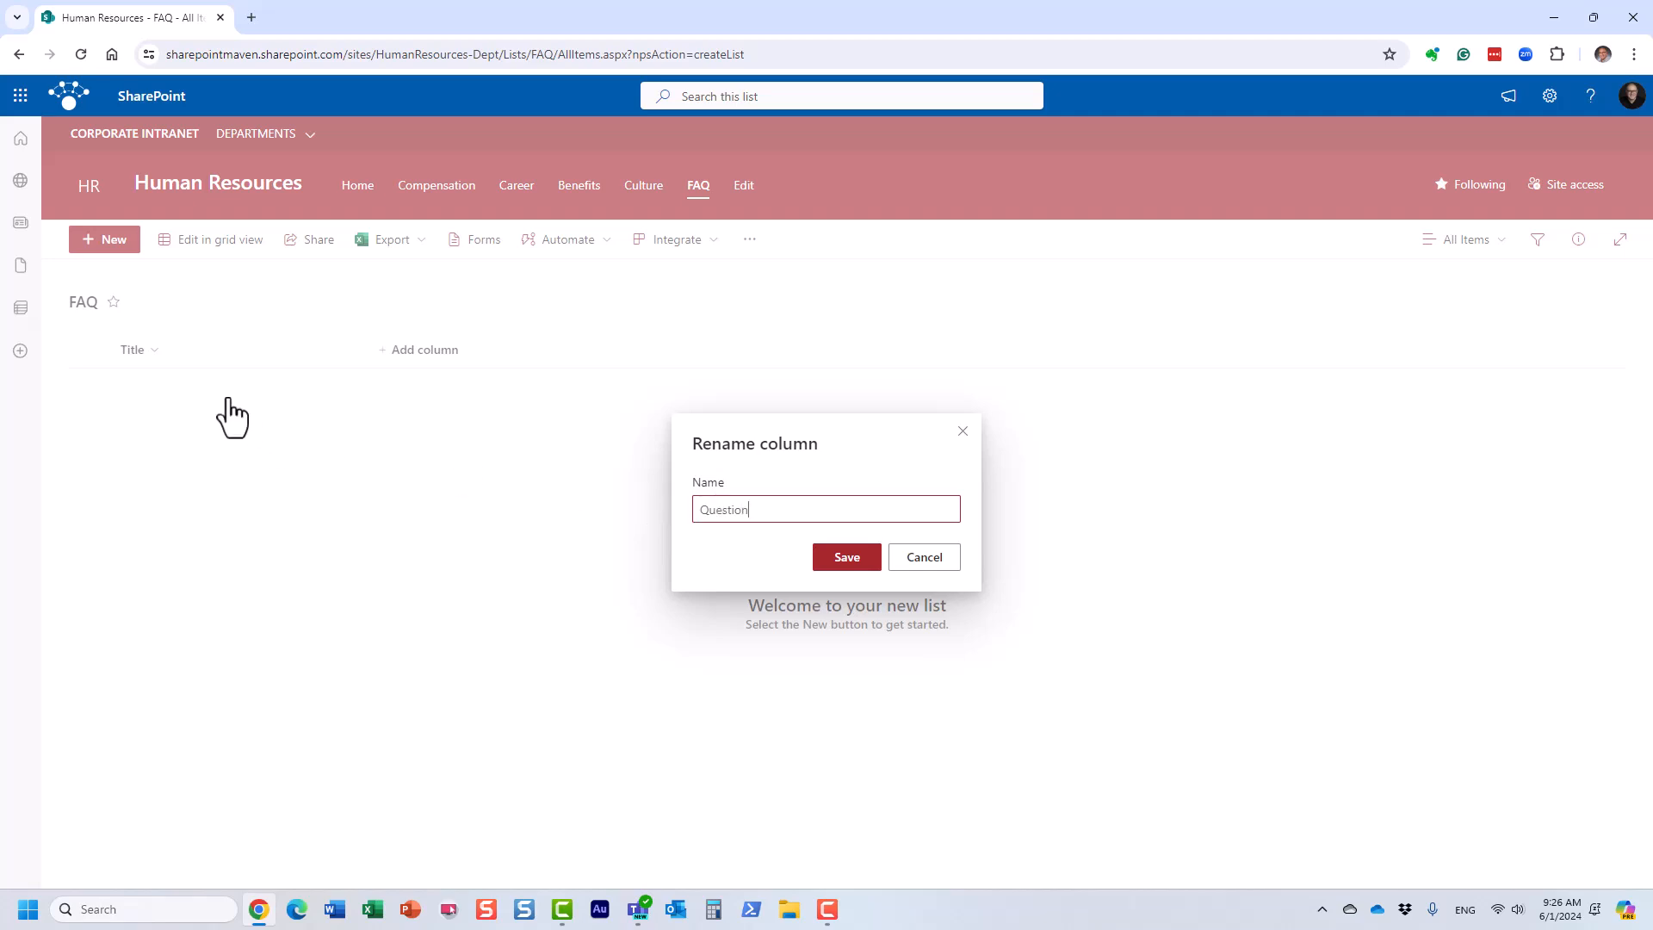
click(847, 555)
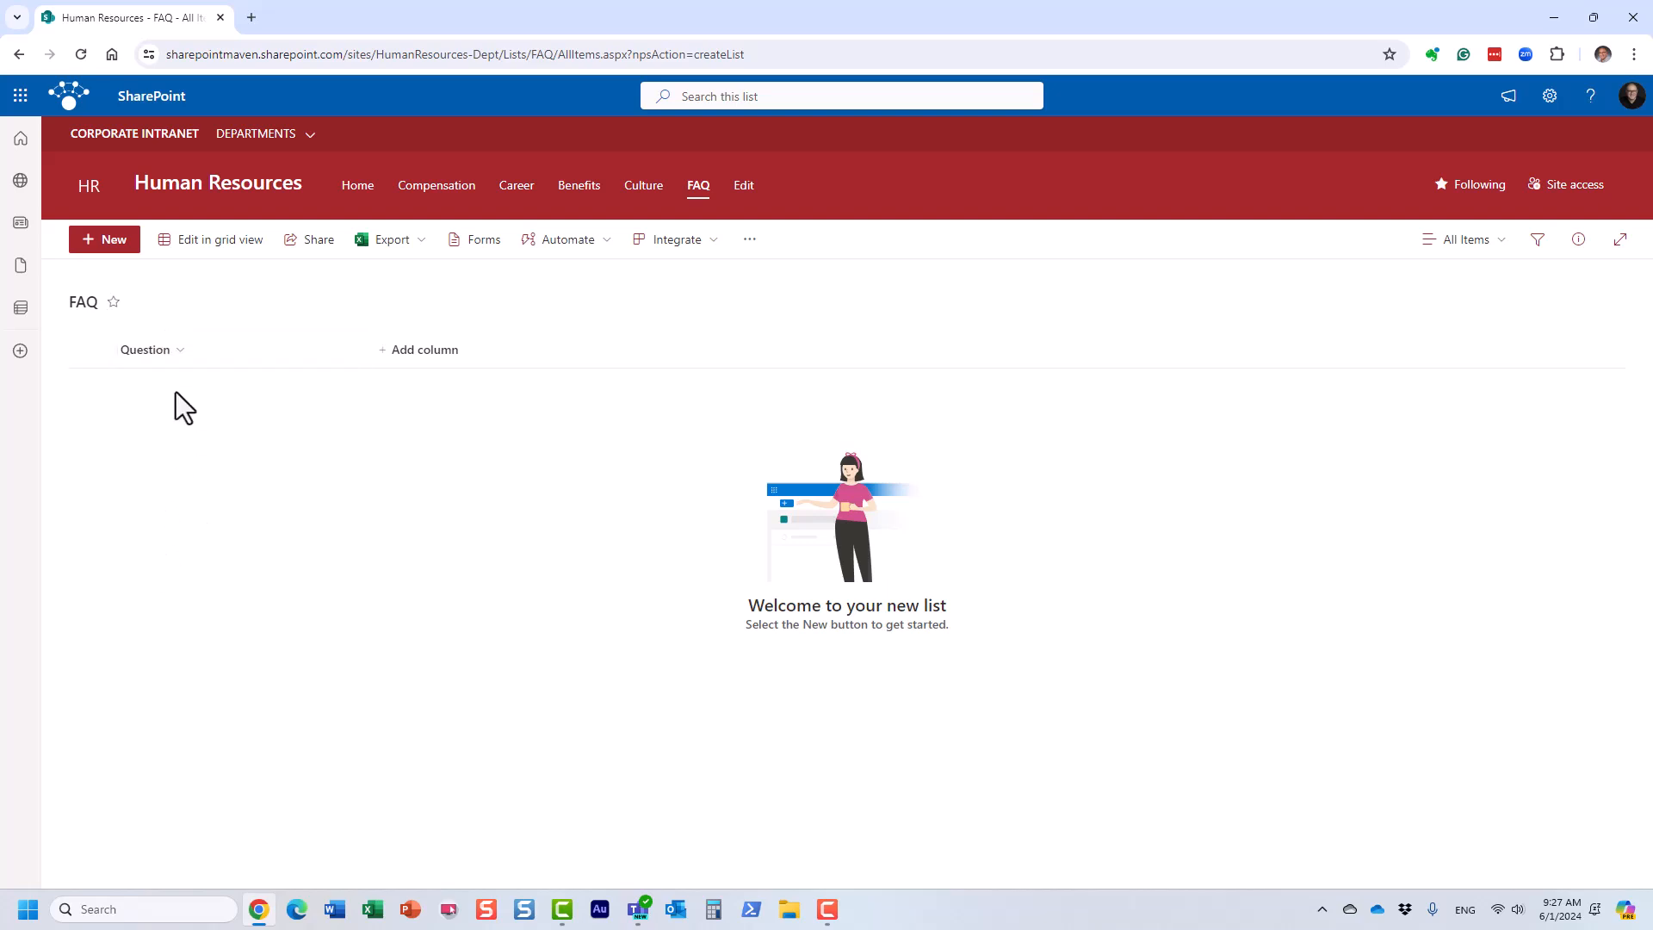
- Start a new Multiple lines of text column in the FAQ list and name it Answer
click(429, 351)
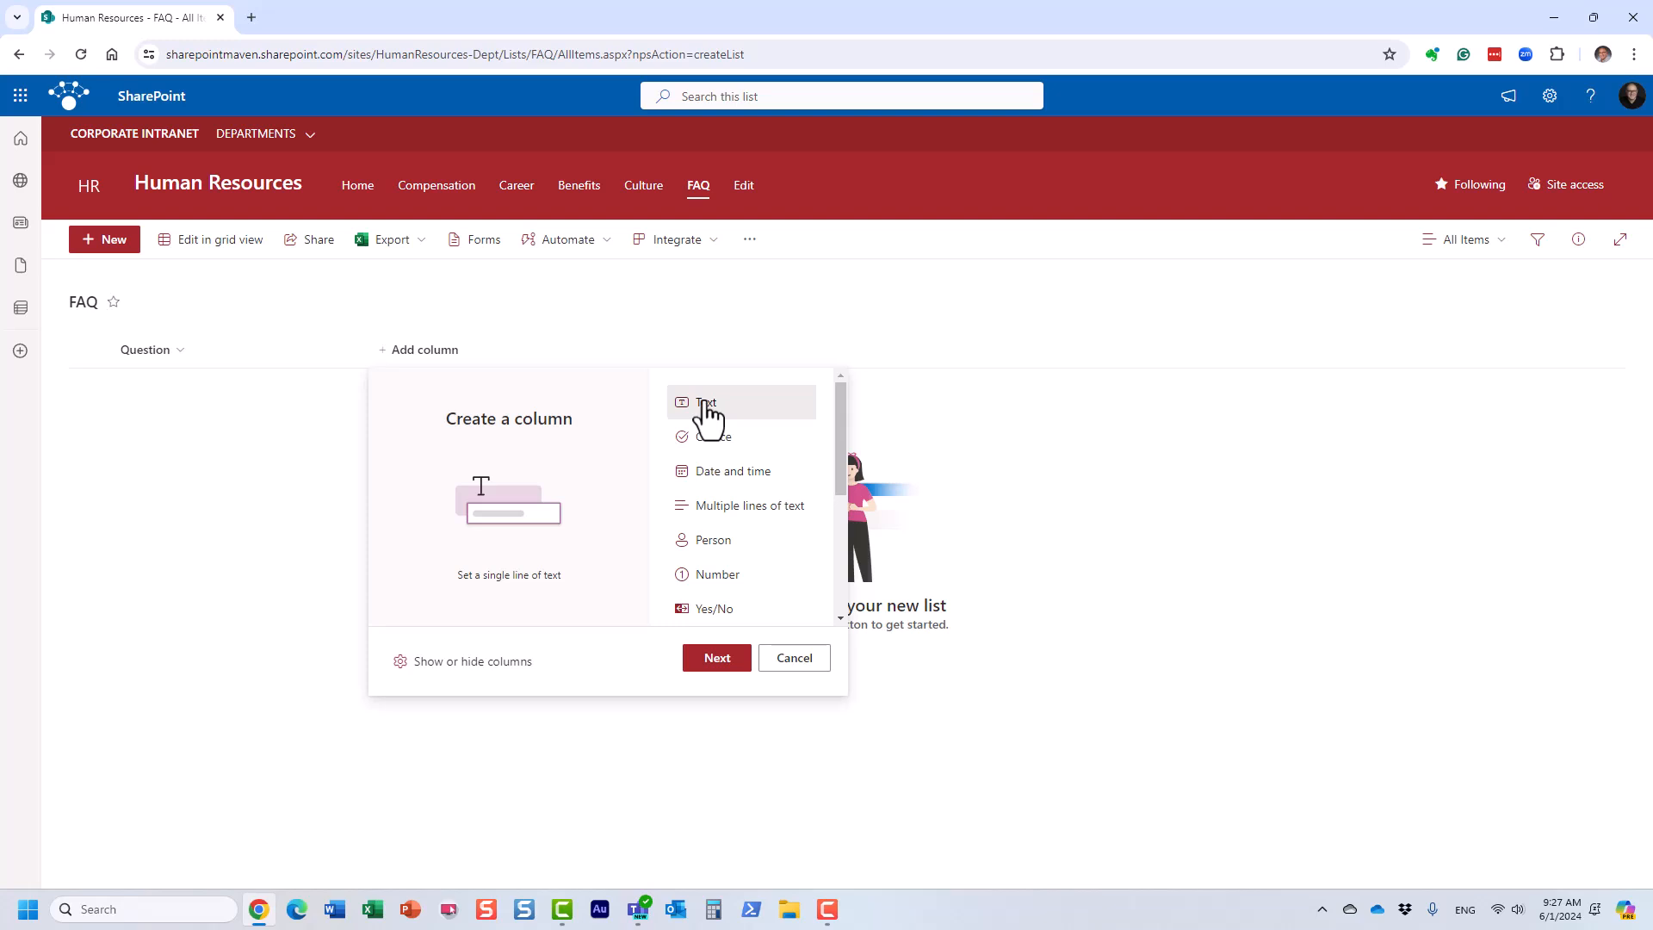
click(757, 507)
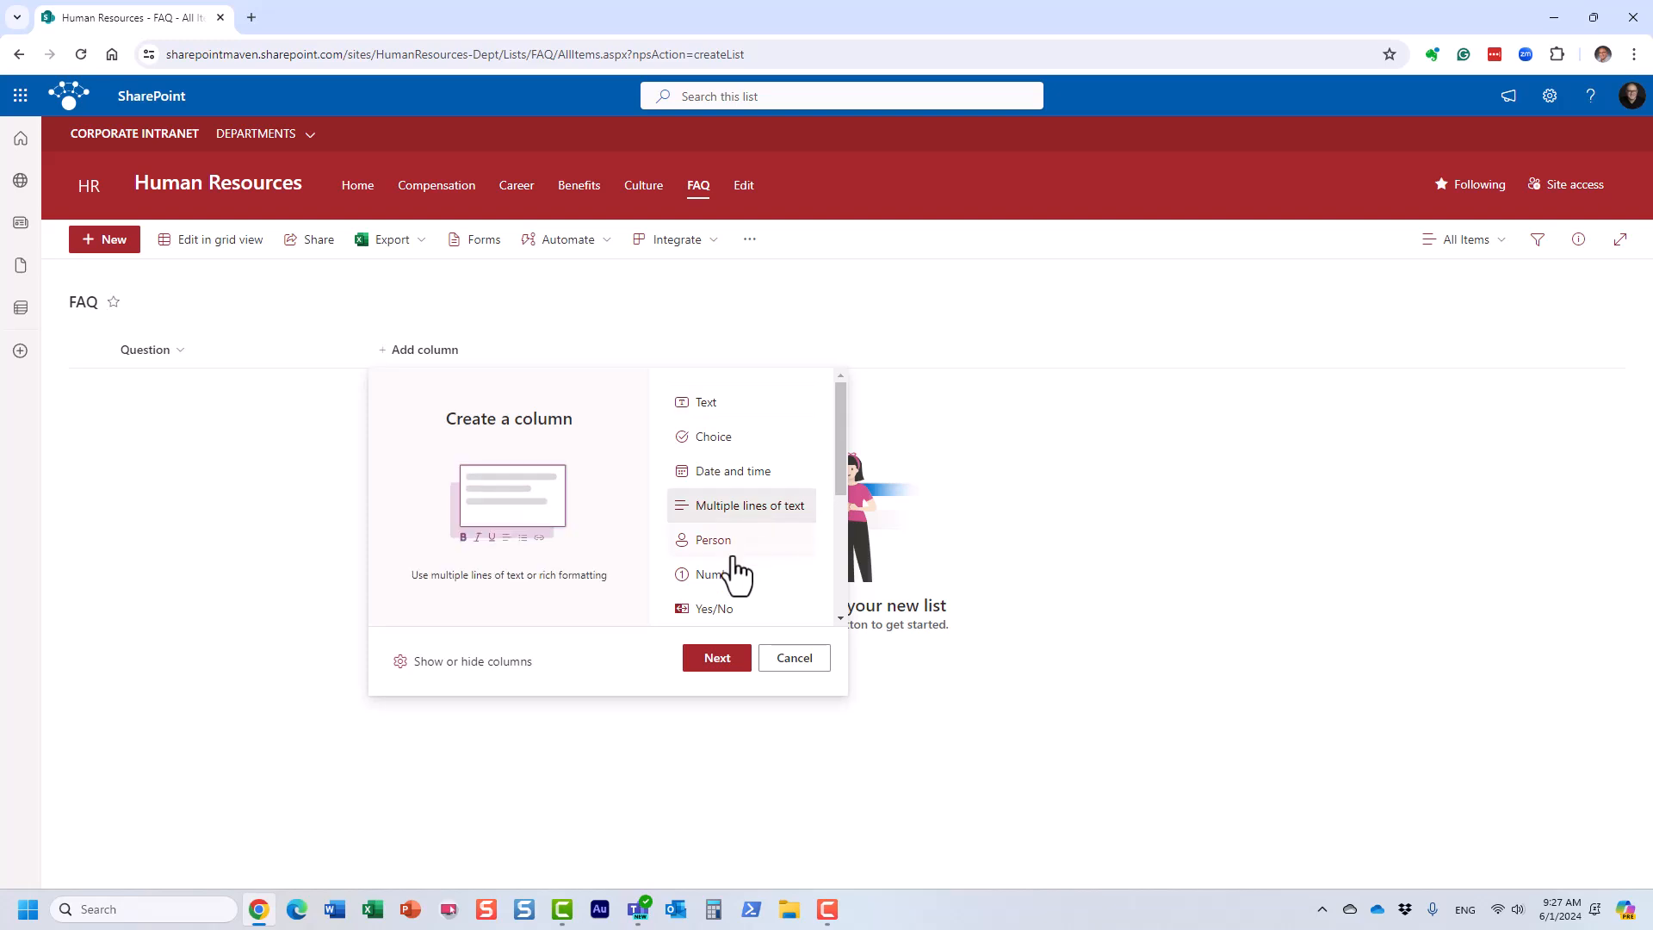
click(721, 663)
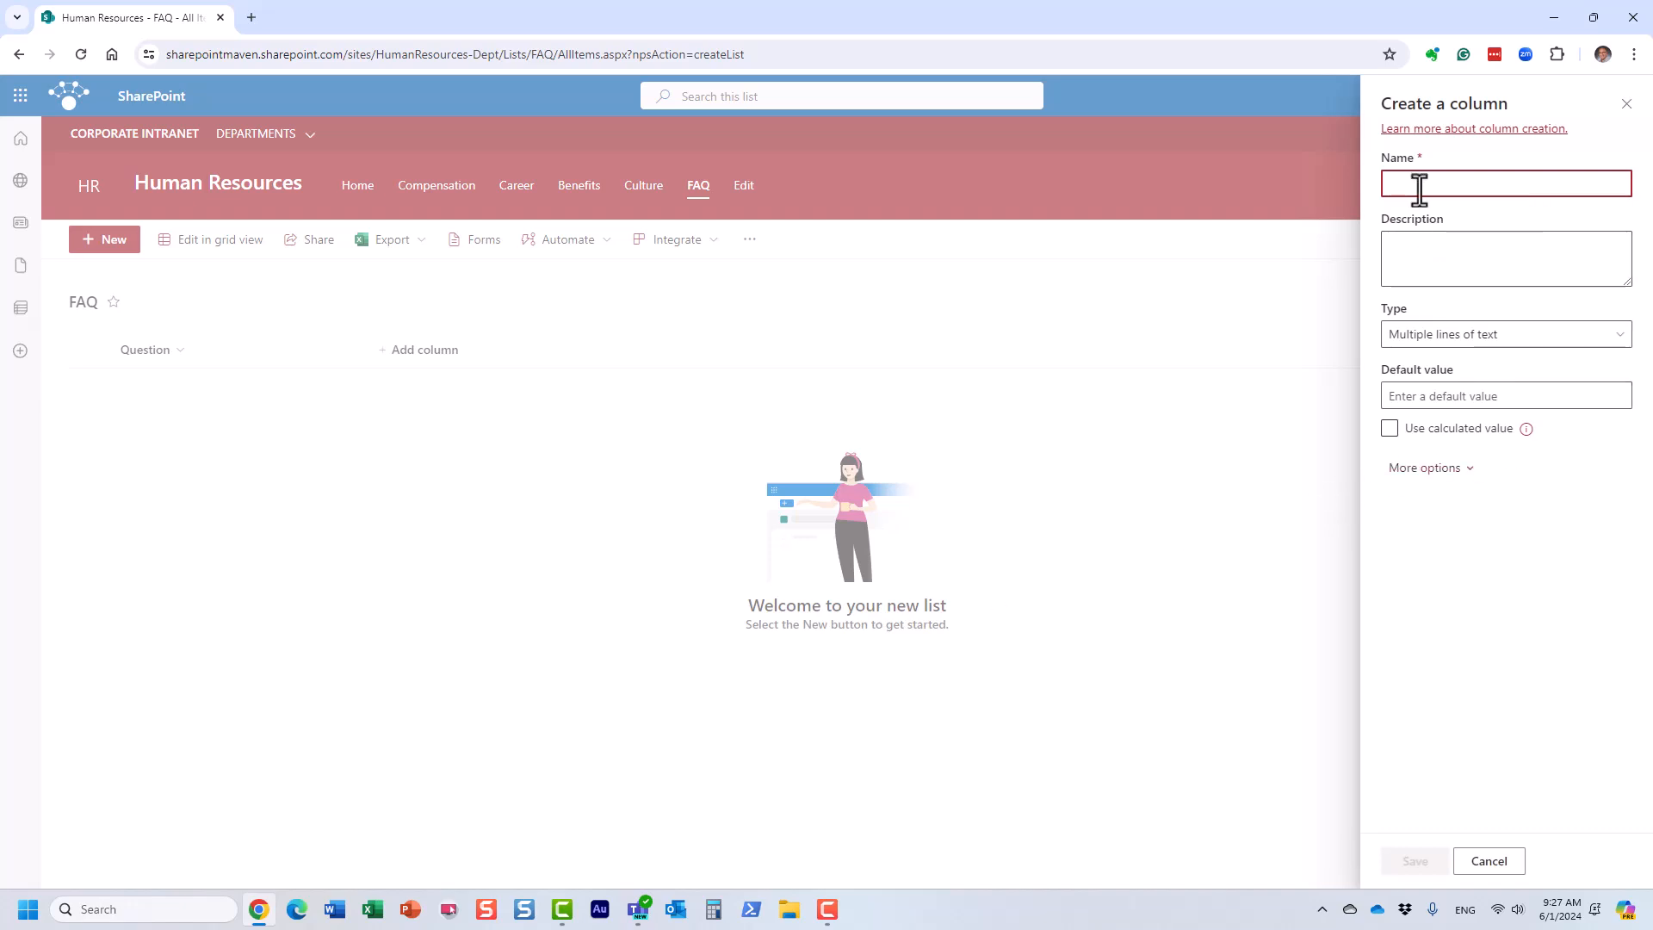
text(An)
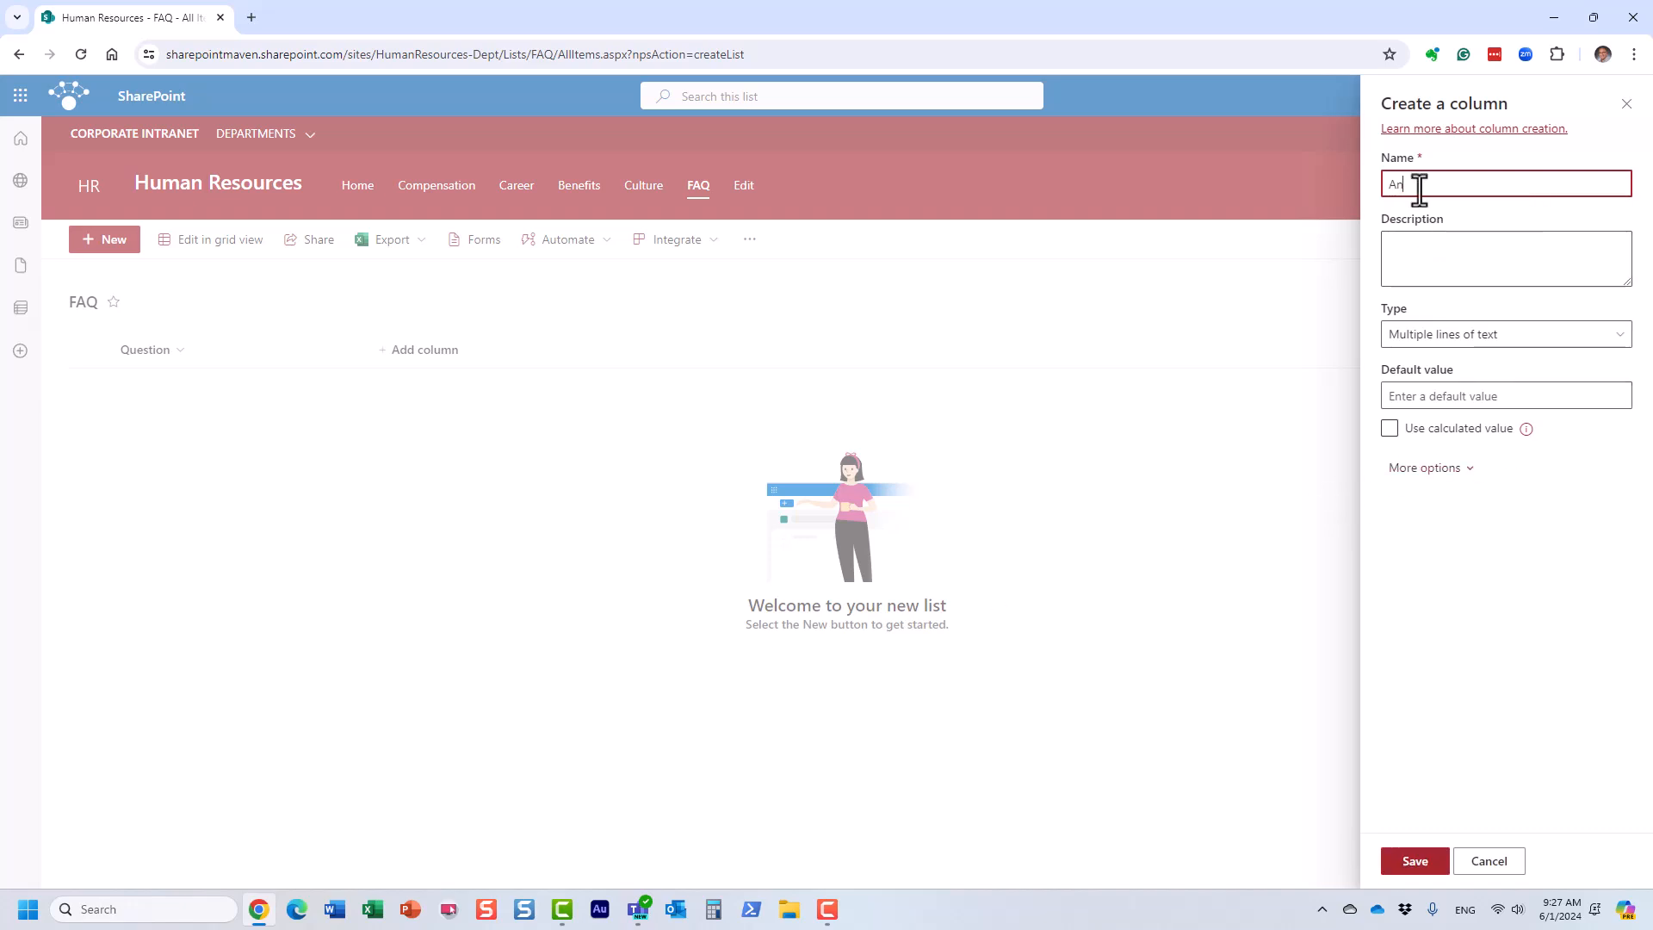
text(swer)
- Adjust the Answer column's enhanced rich text option, require that it contains information, and save the column
click(1439, 473)
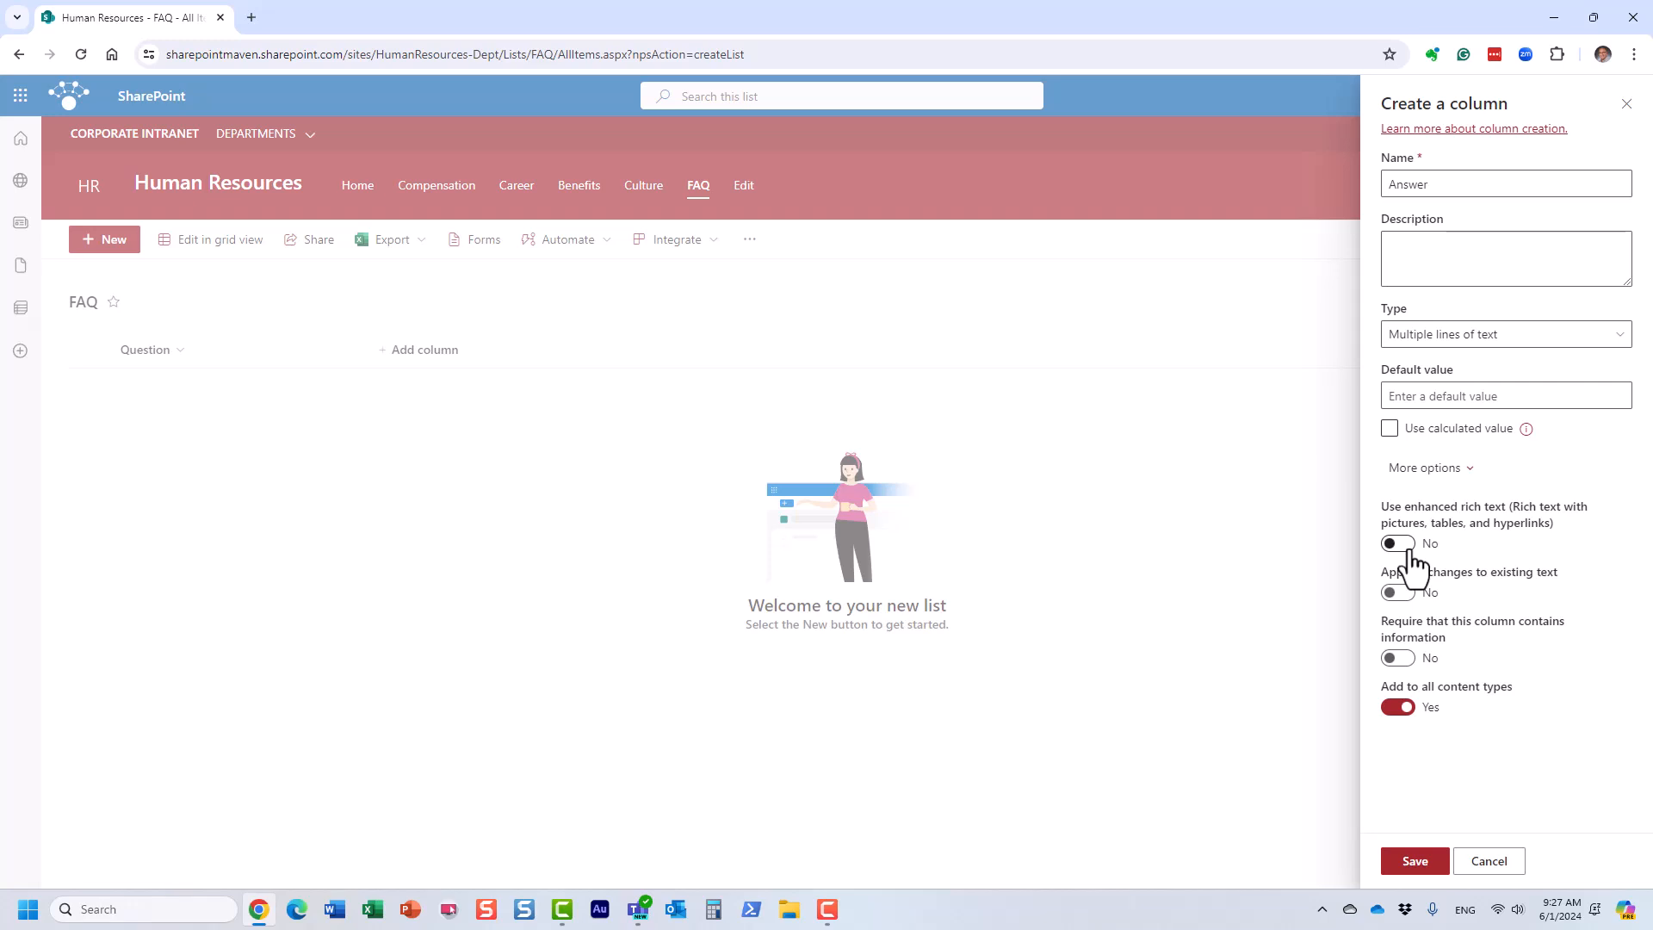
click(1409, 551)
click(1399, 545)
click(1408, 662)
click(1433, 848)
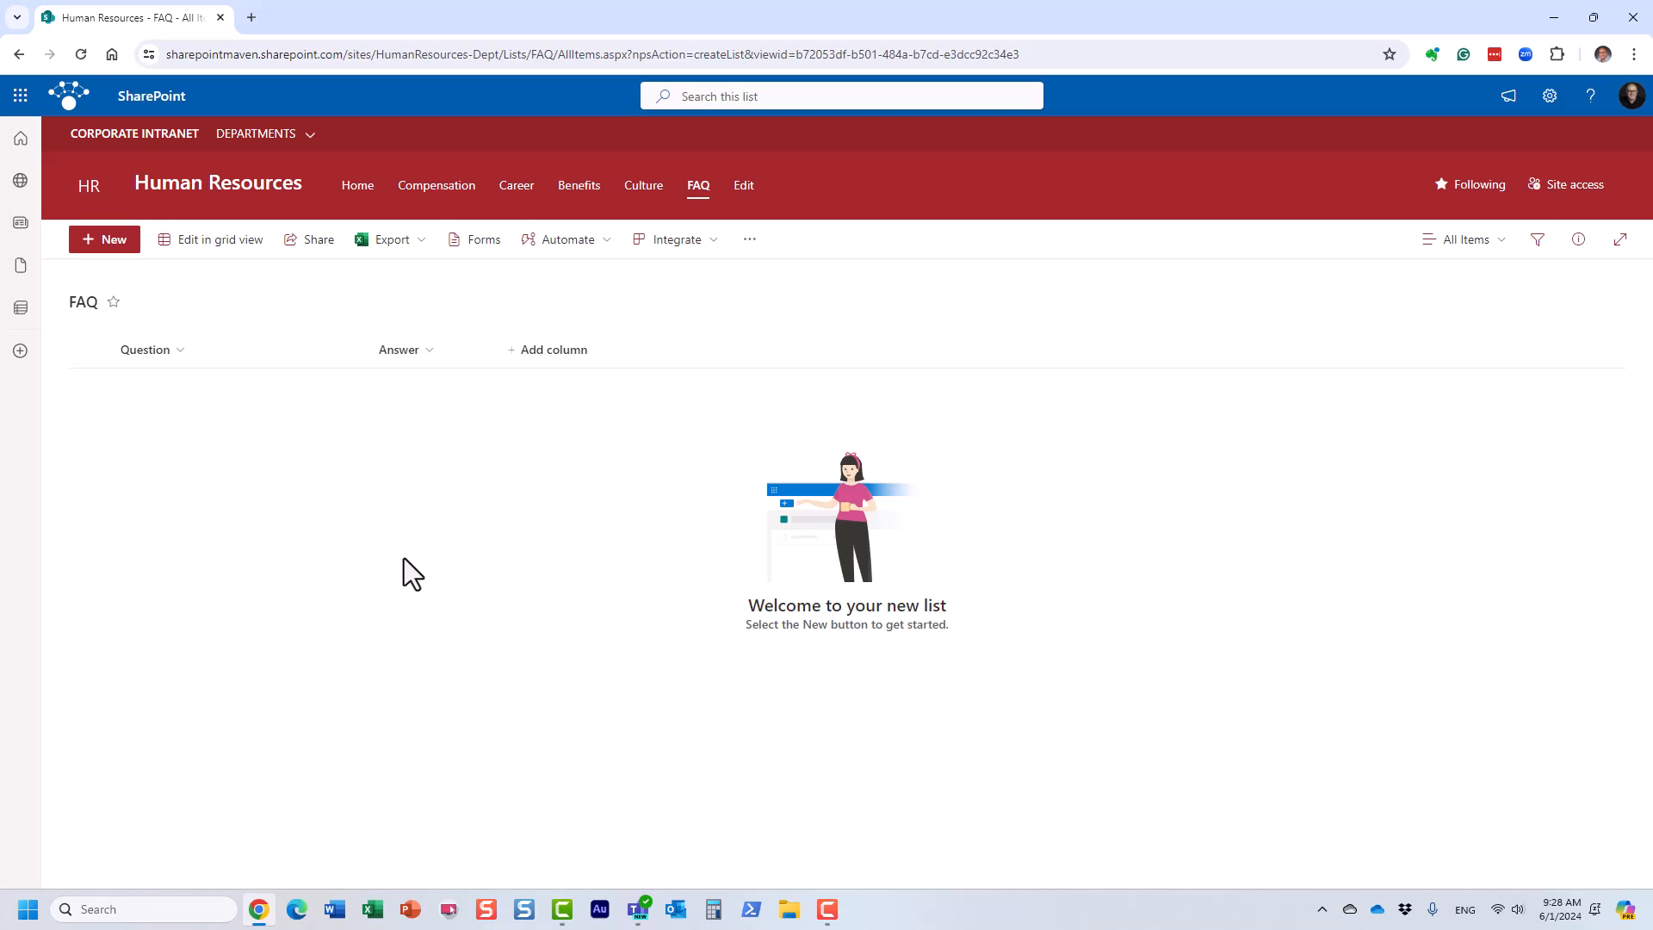
- Start a new Choice column in the FAQ list and name it Category
click(565, 355)
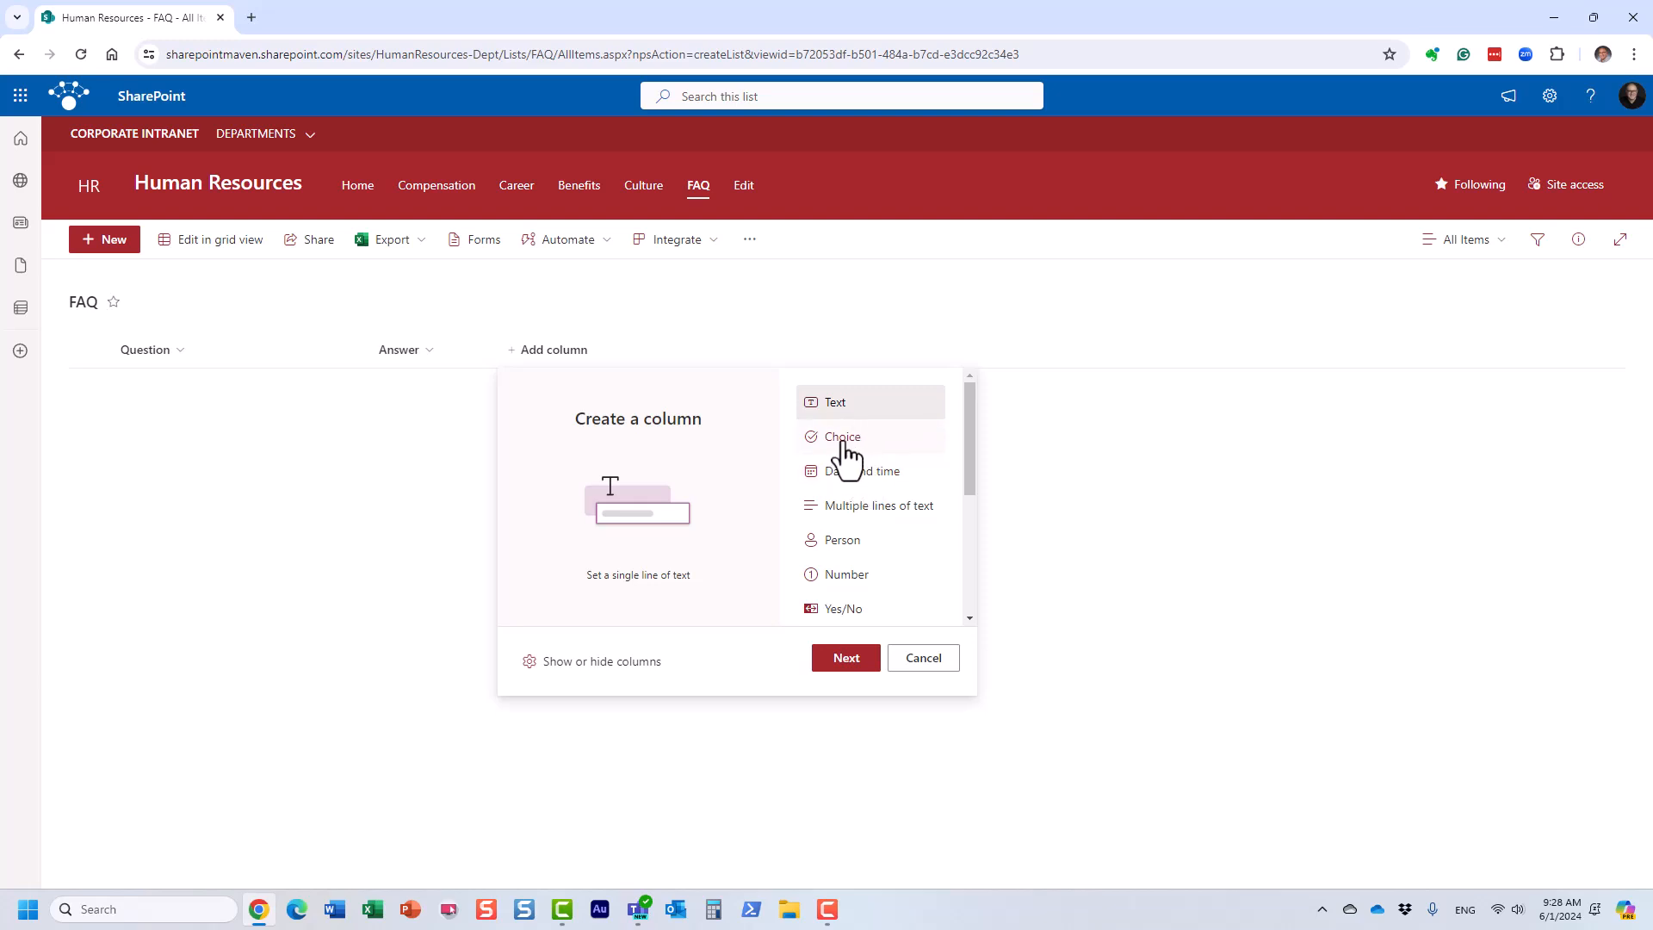
click(843, 439)
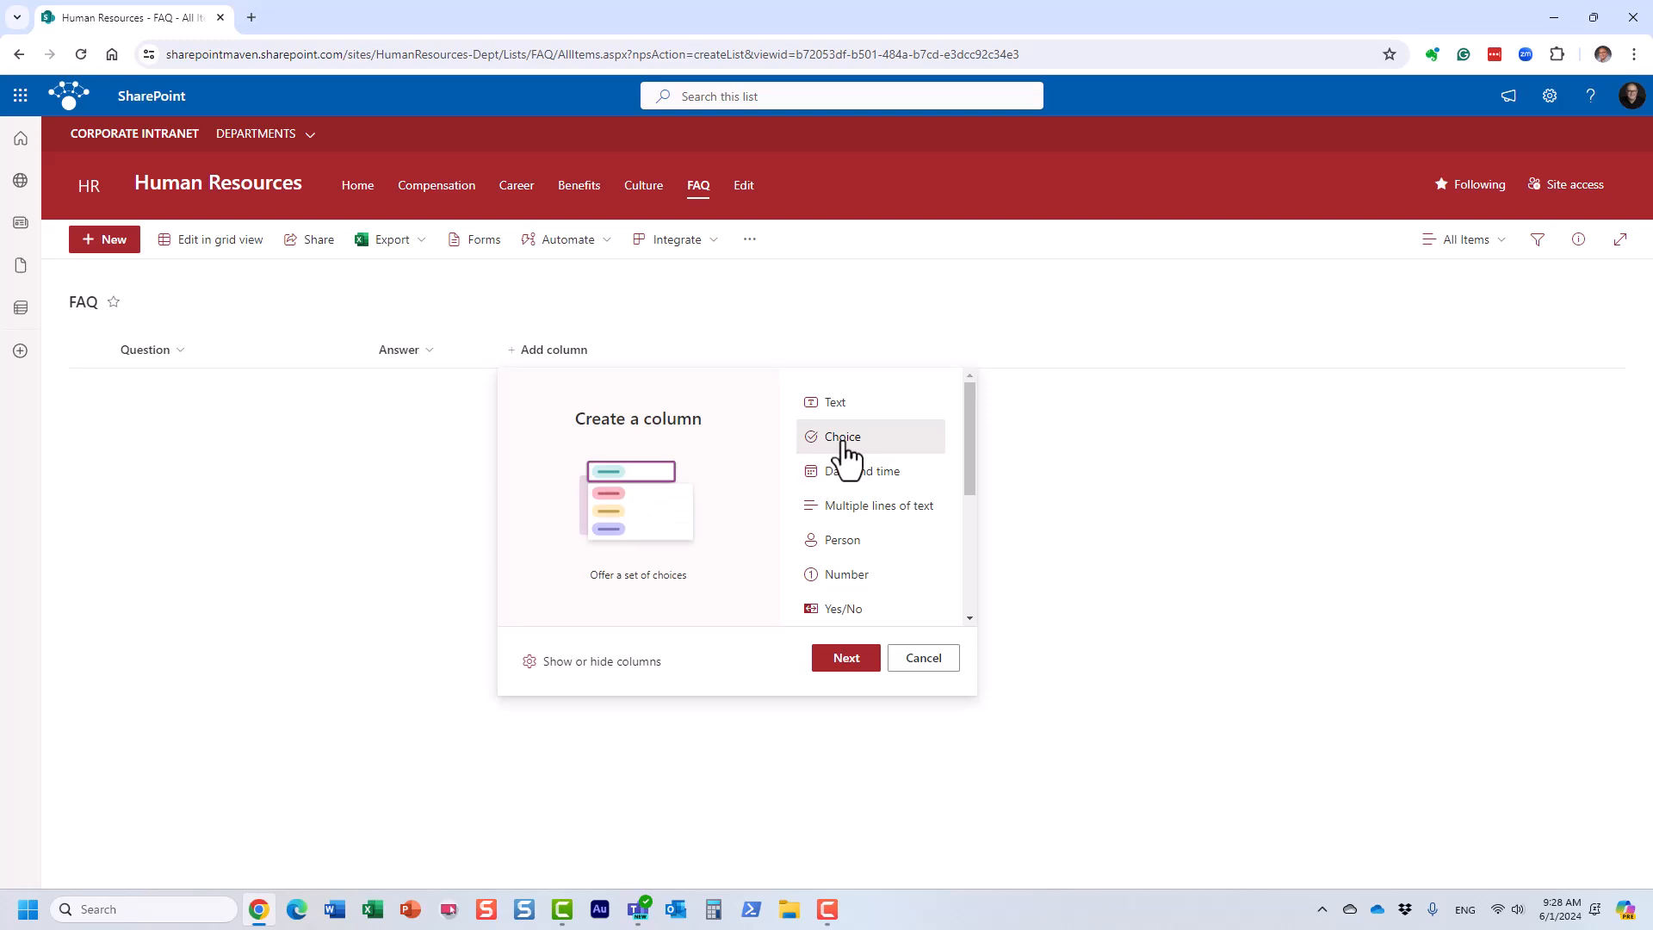
click(846, 660)
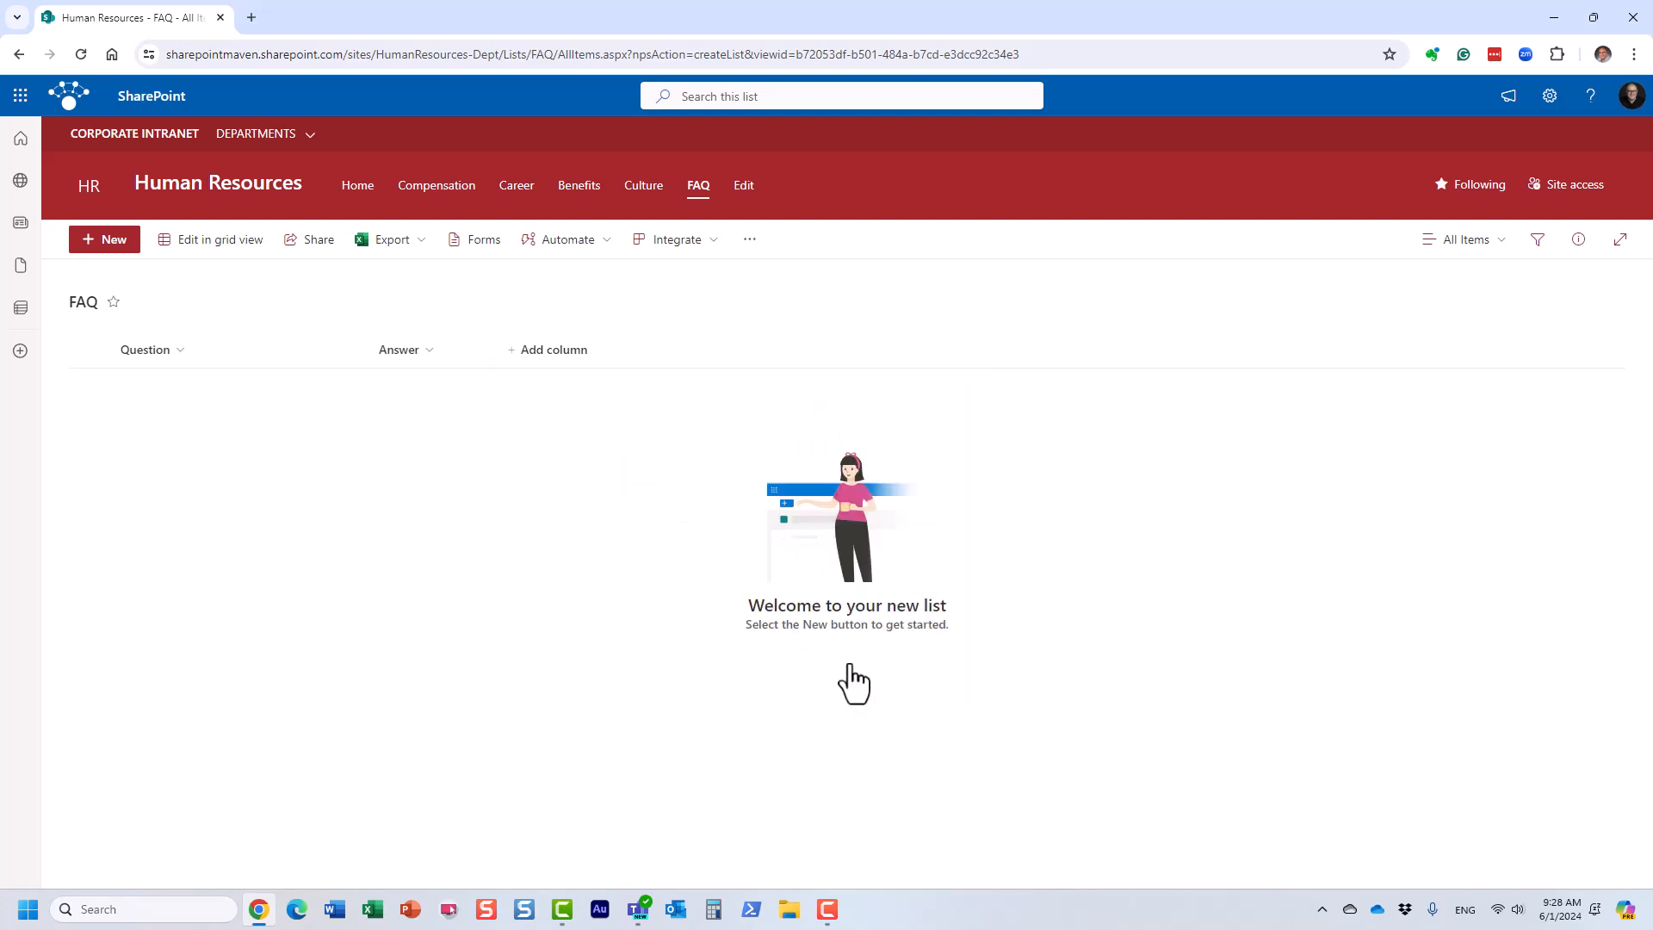
text(Category)
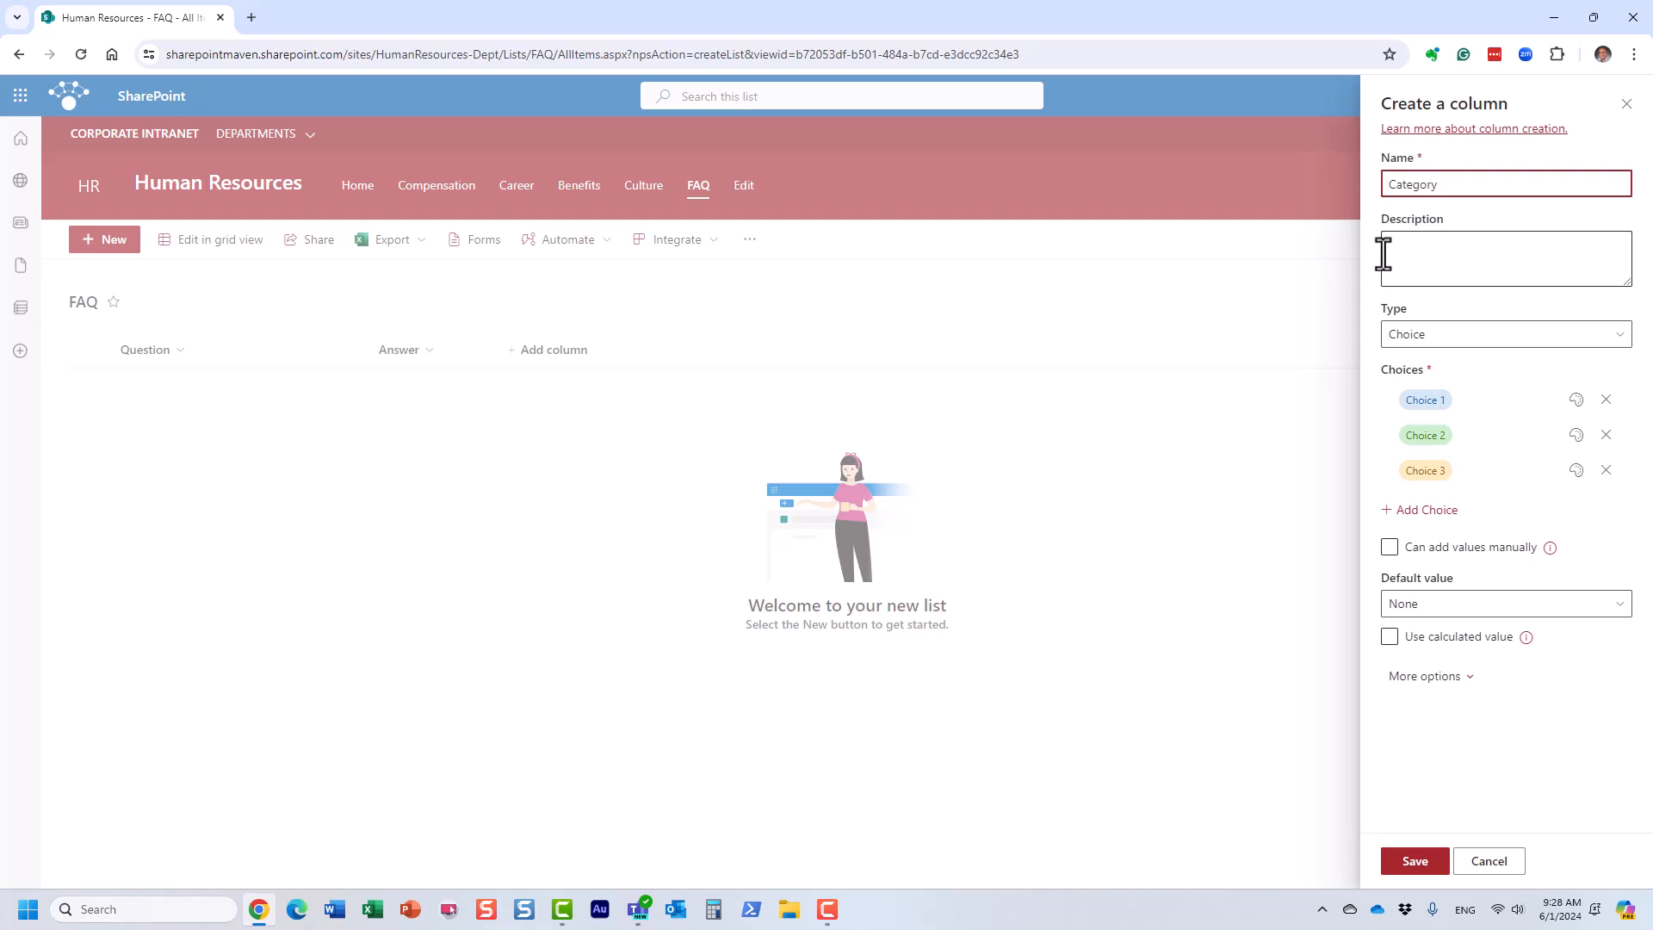
- Define the Category column's three choices as Benefits, Onboarding and Medical
click(1440, 400)
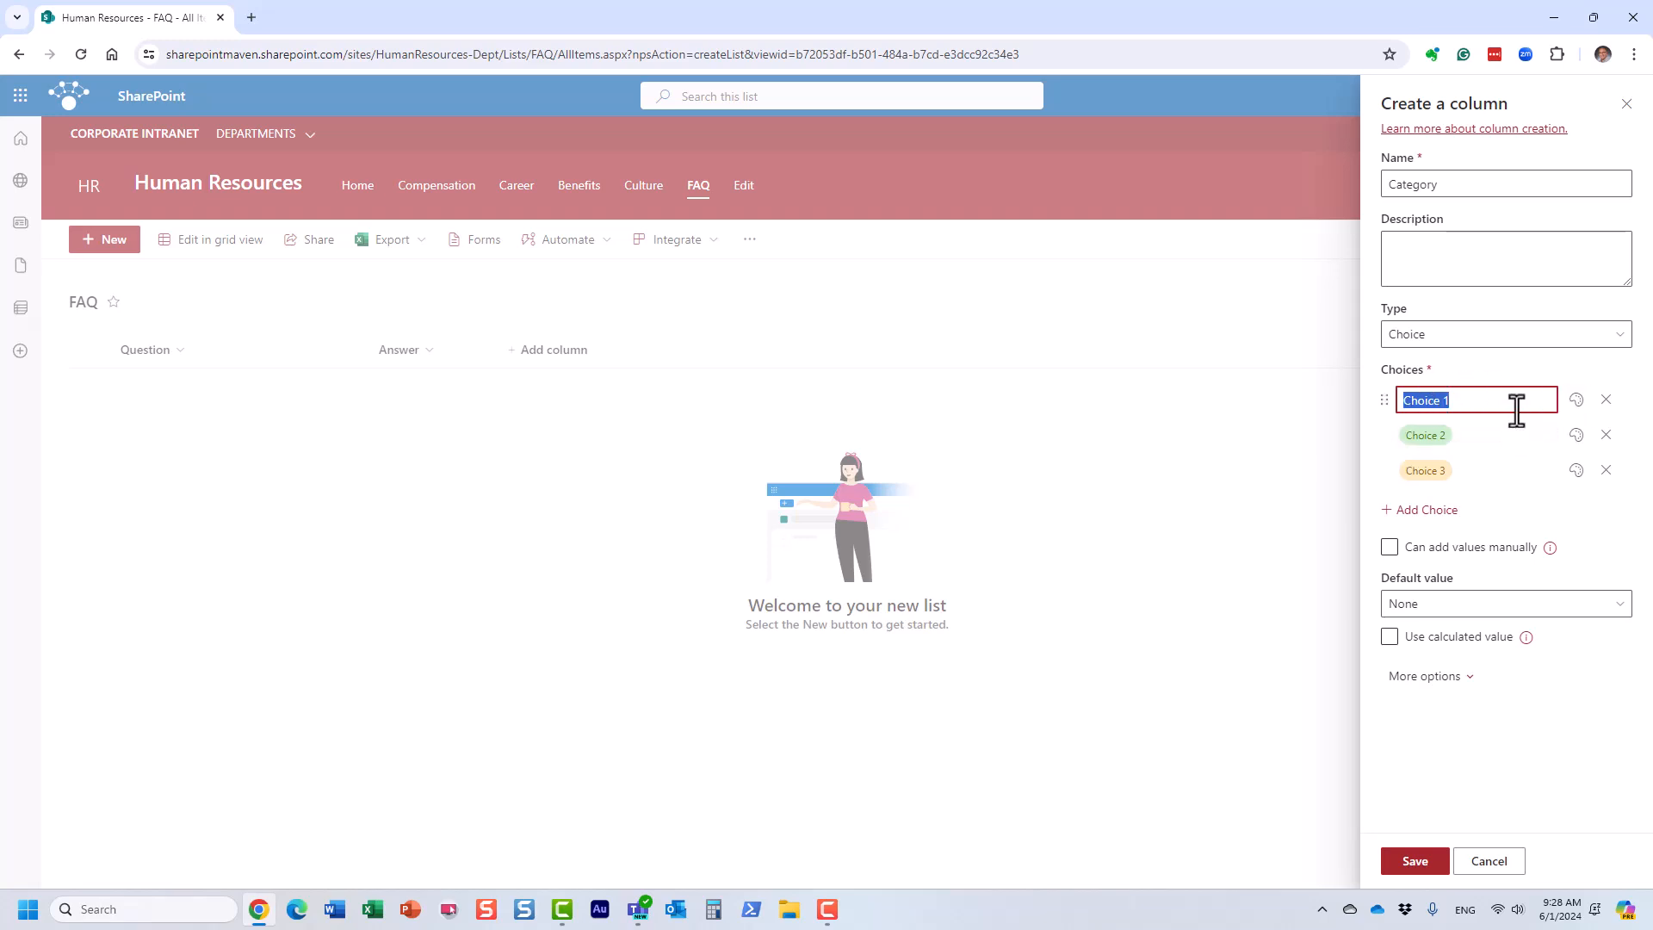
text(Benefits)
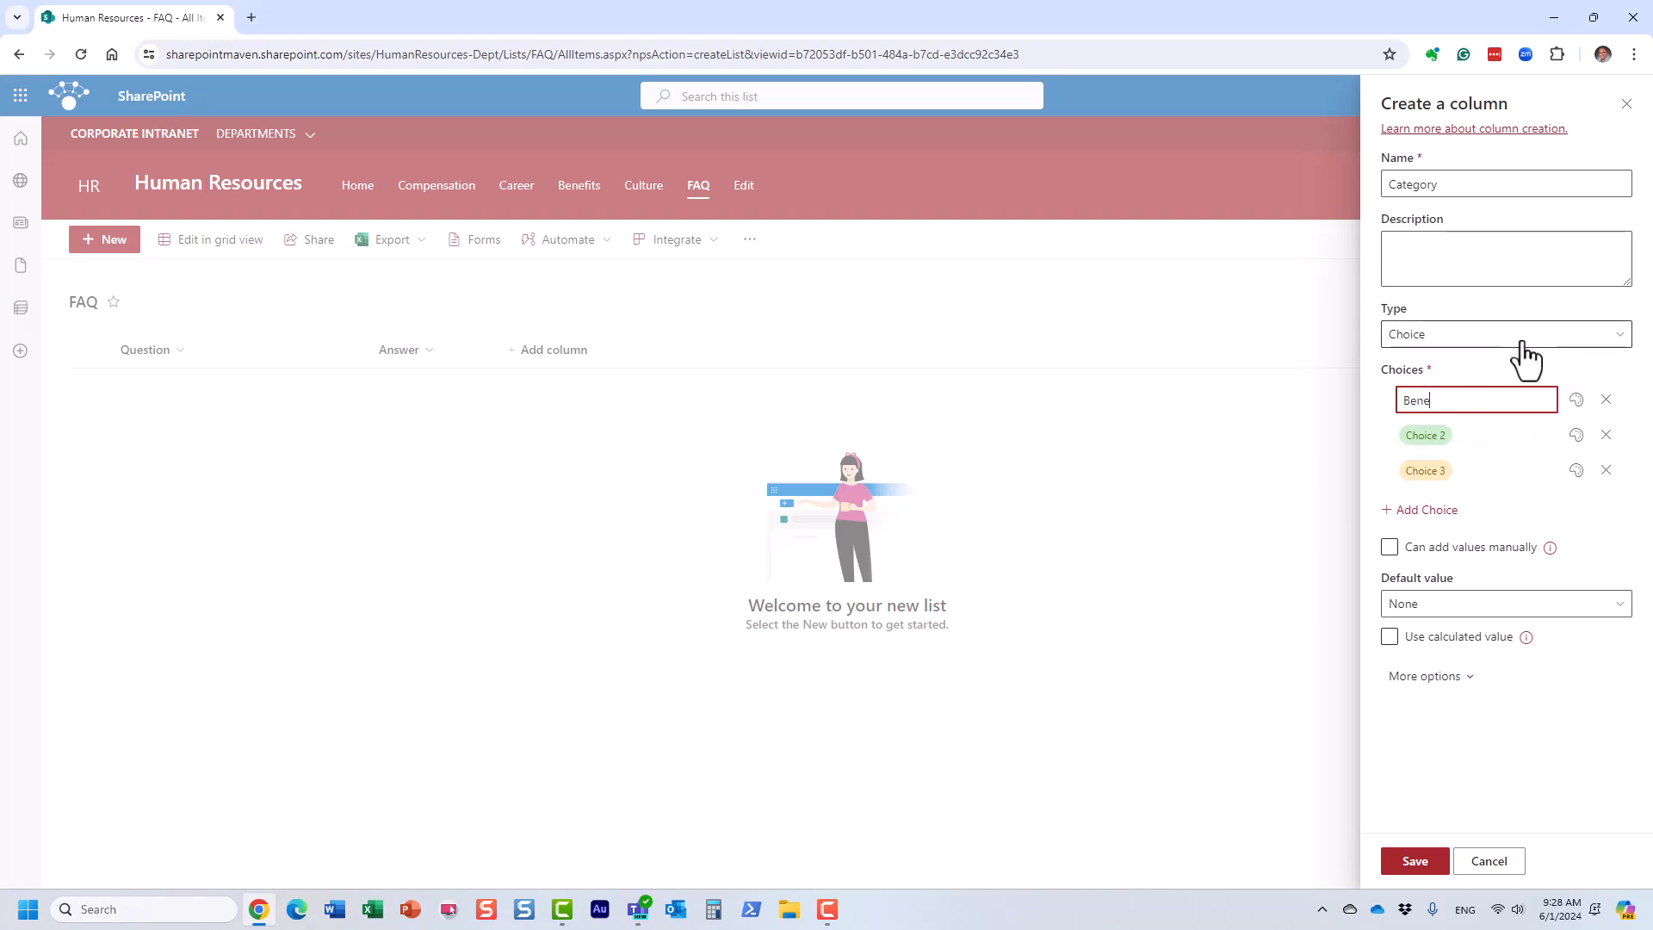
click(1437, 434)
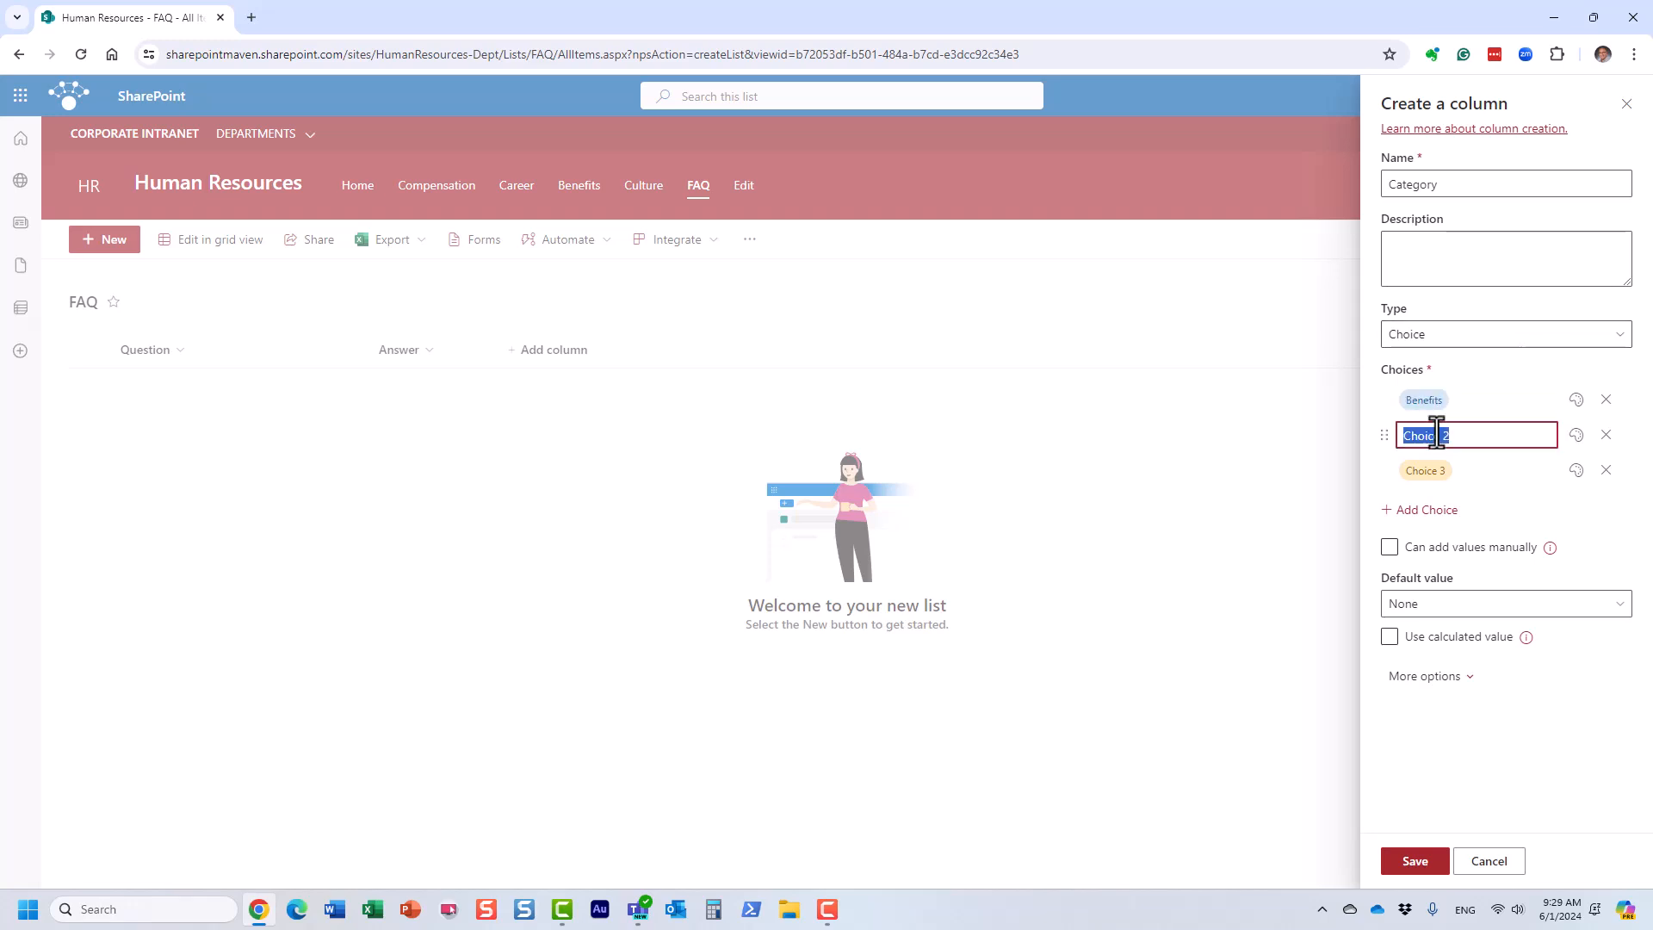
text(Onboarding)
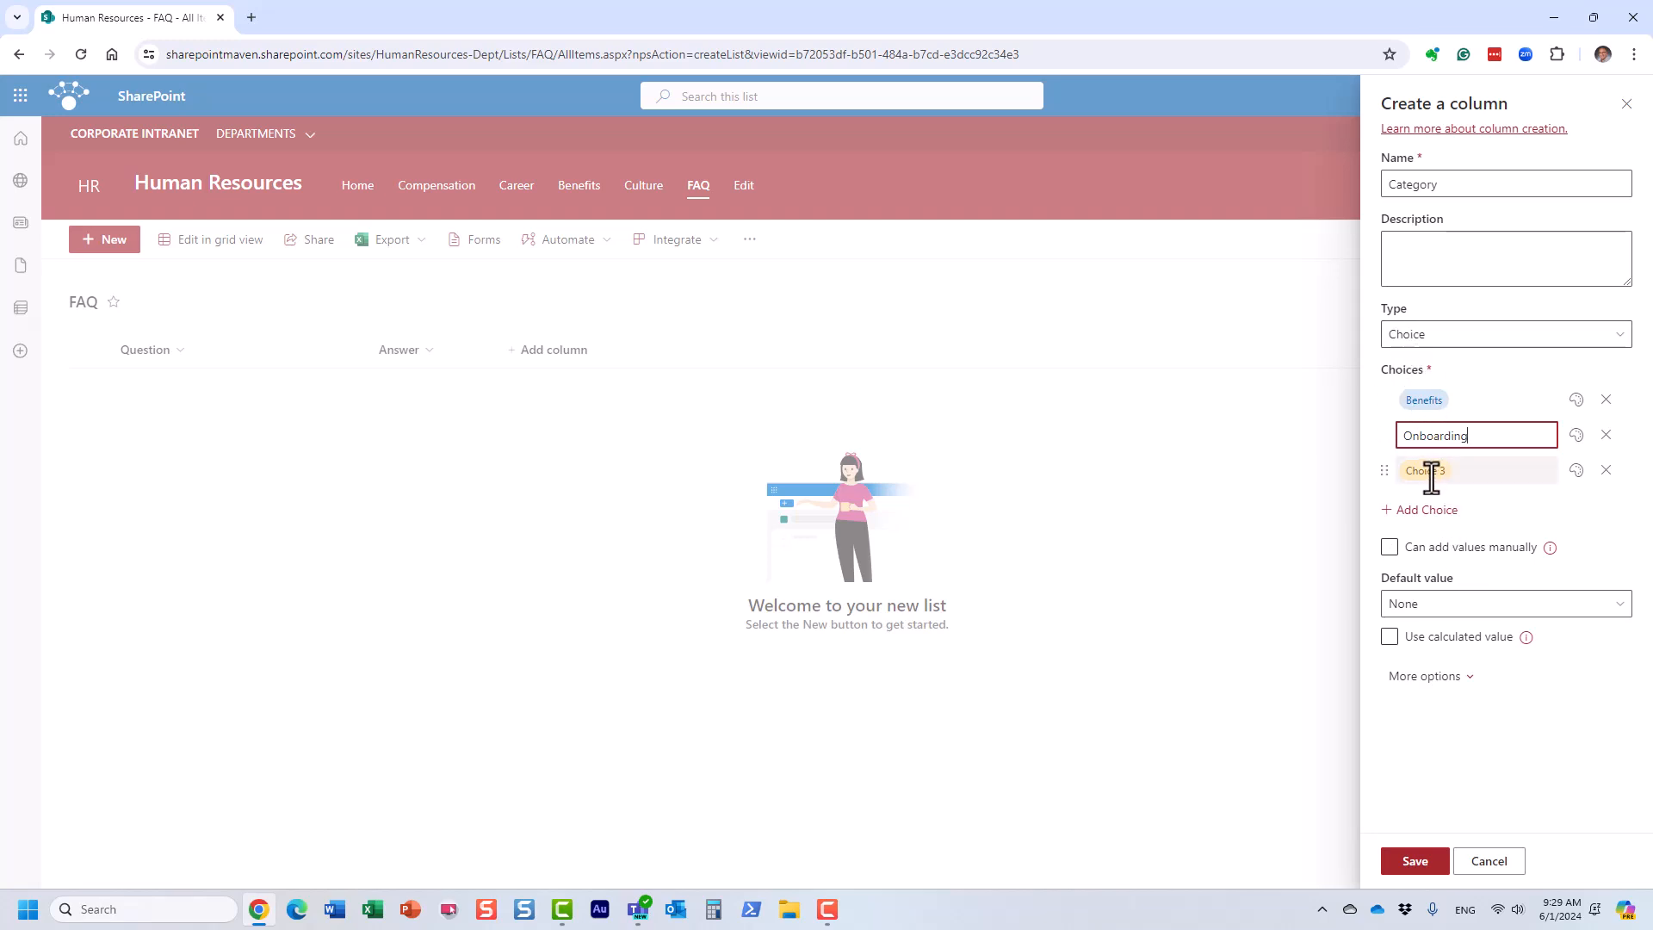
click(1431, 473)
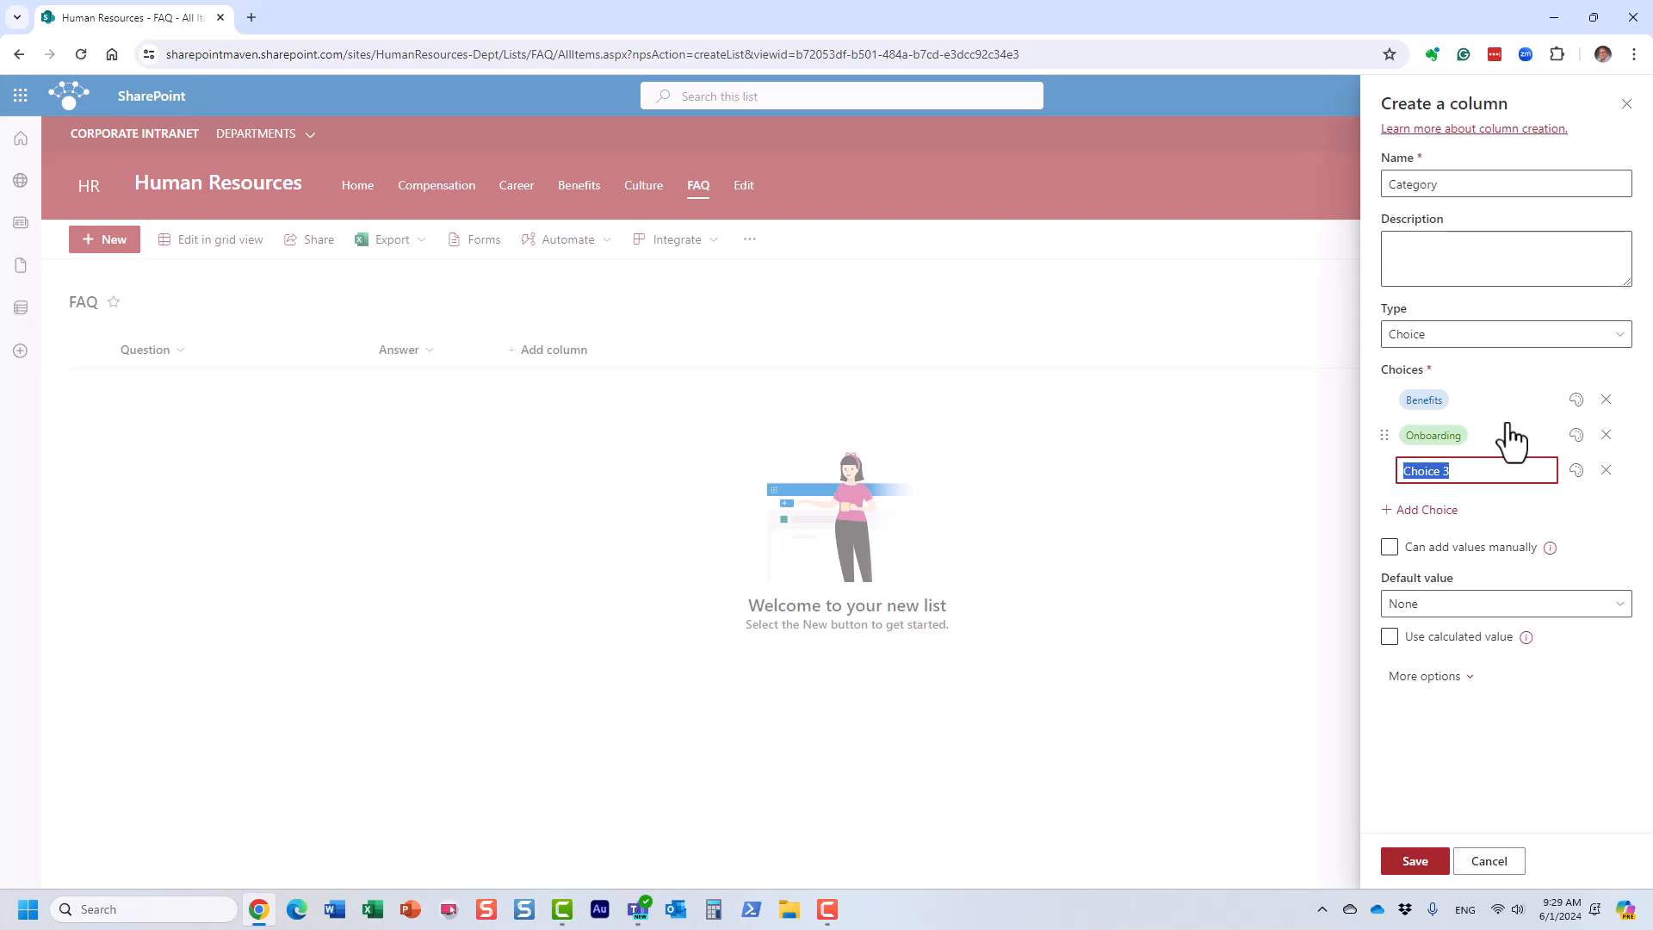
text(Medical)
click(1623, 525)
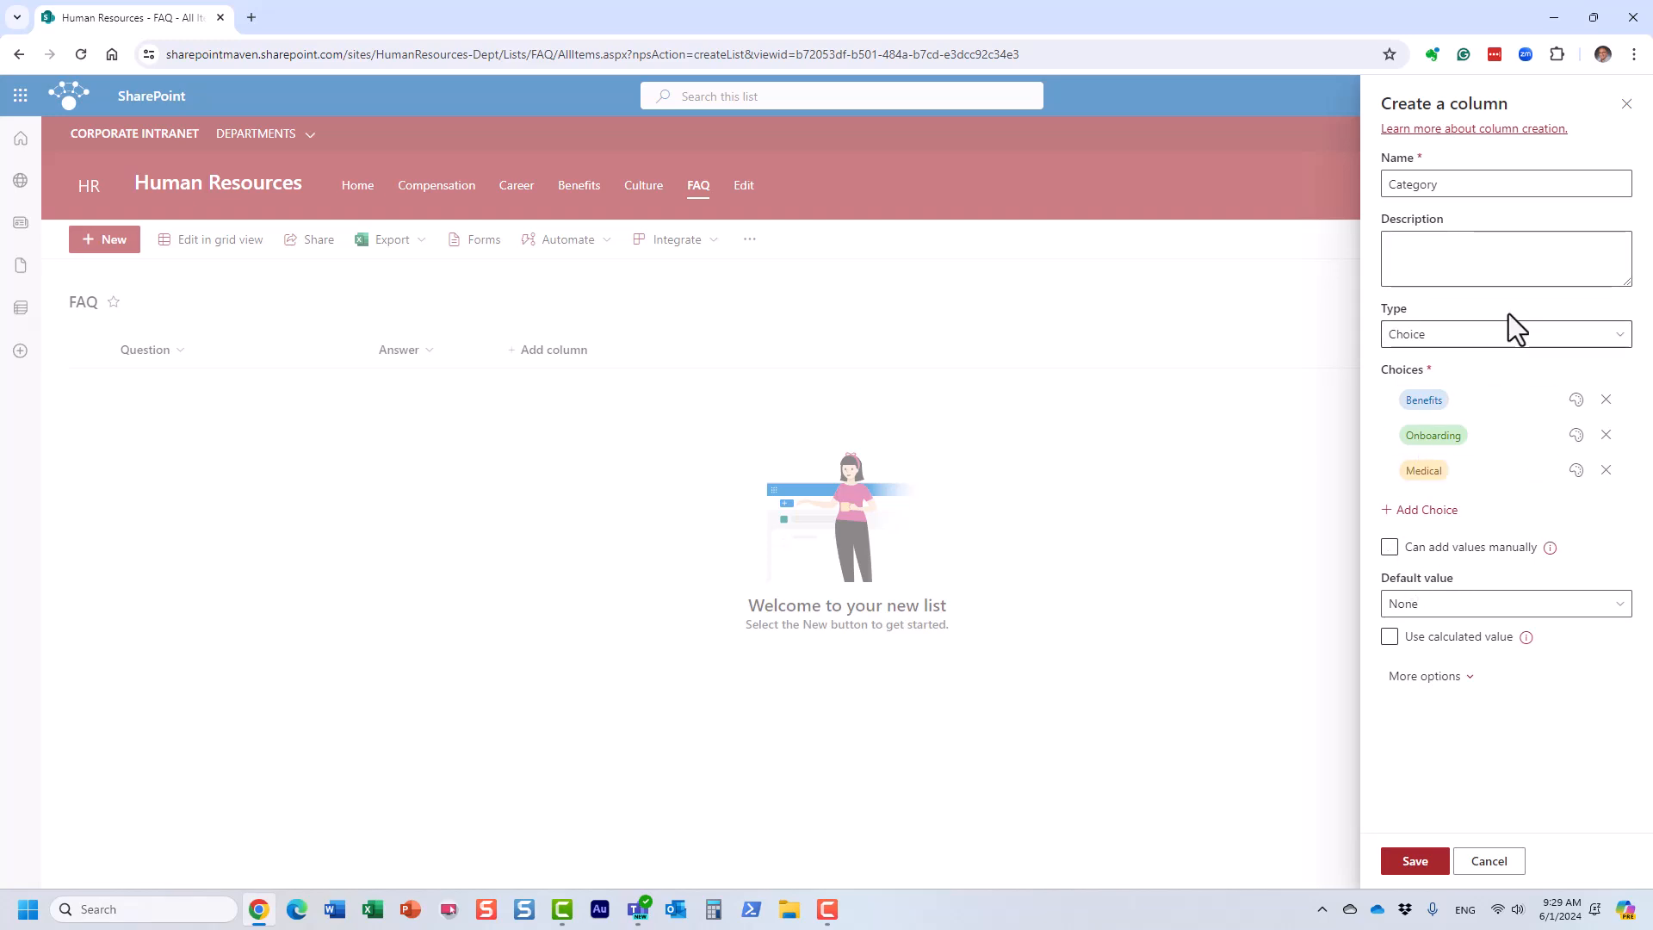
click(1447, 514)
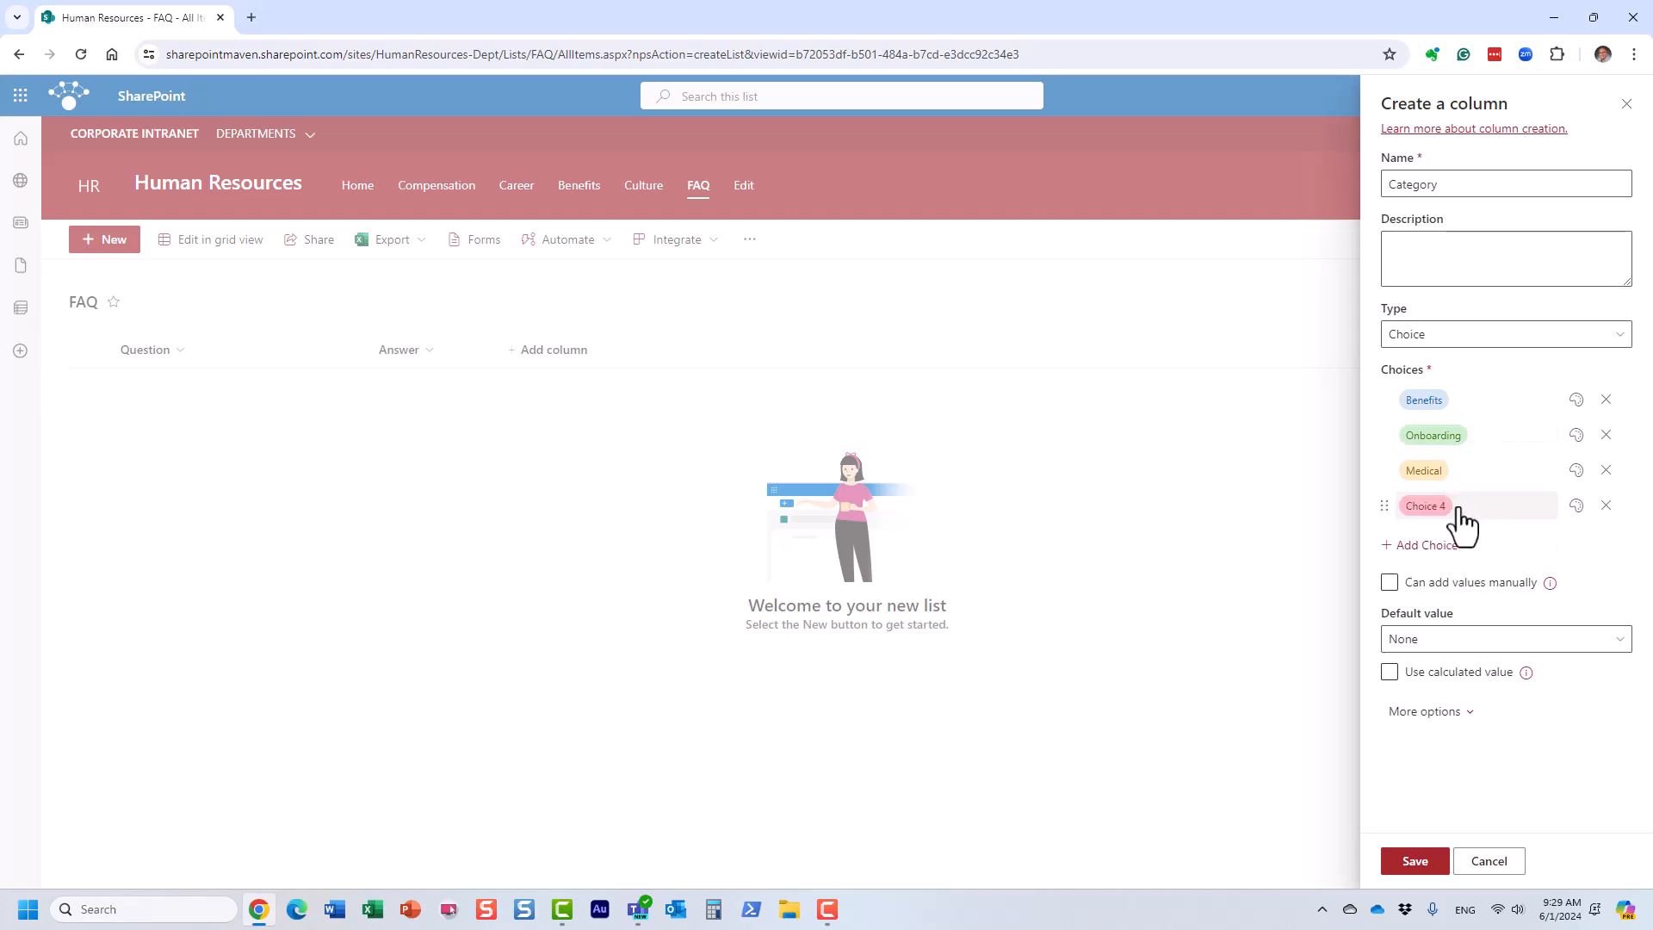
click(1606, 505)
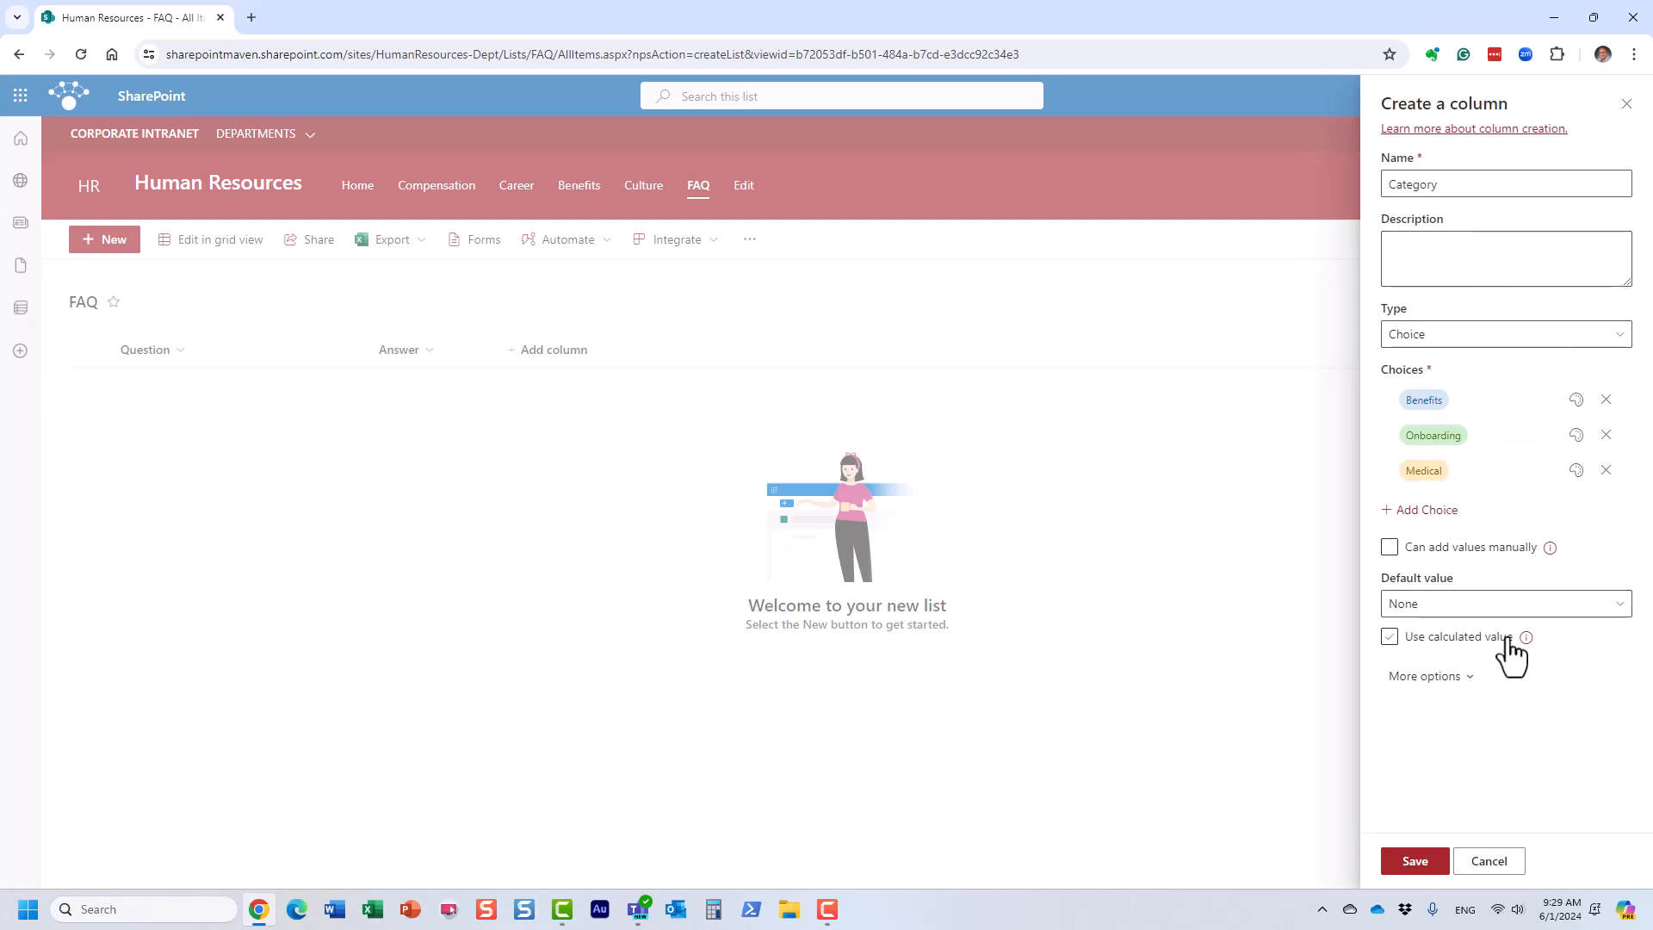
- Review the Category column's additional options, keep the drop-down menu display, and save the column
click(1432, 680)
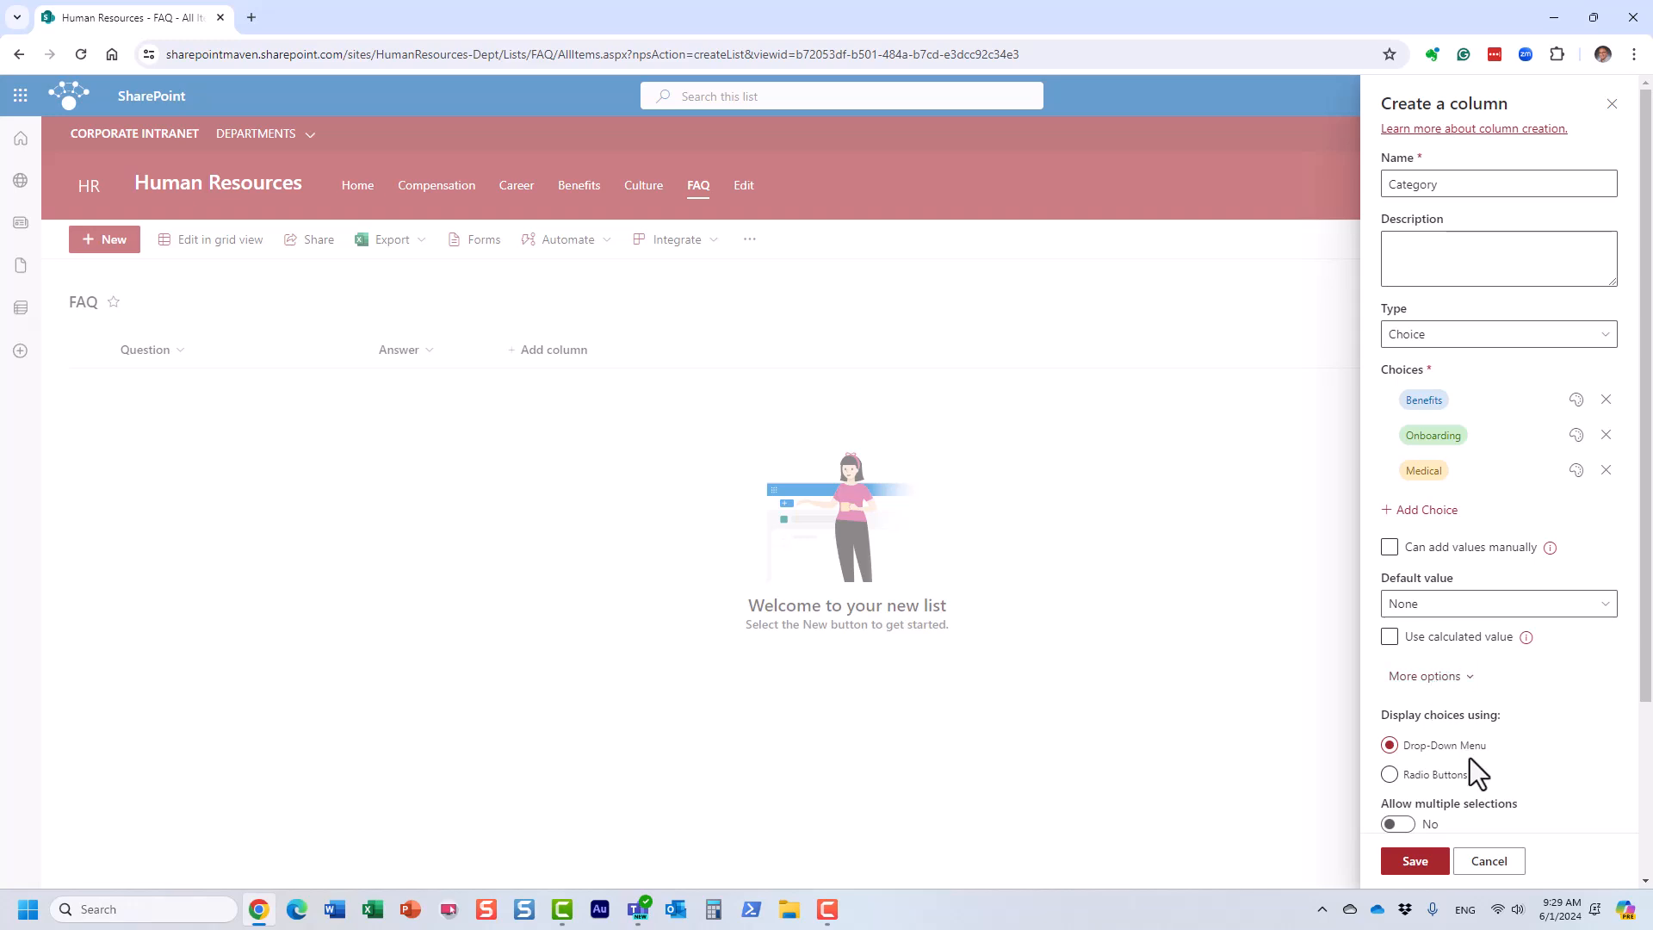
scroll(1490, 741, down, 3)
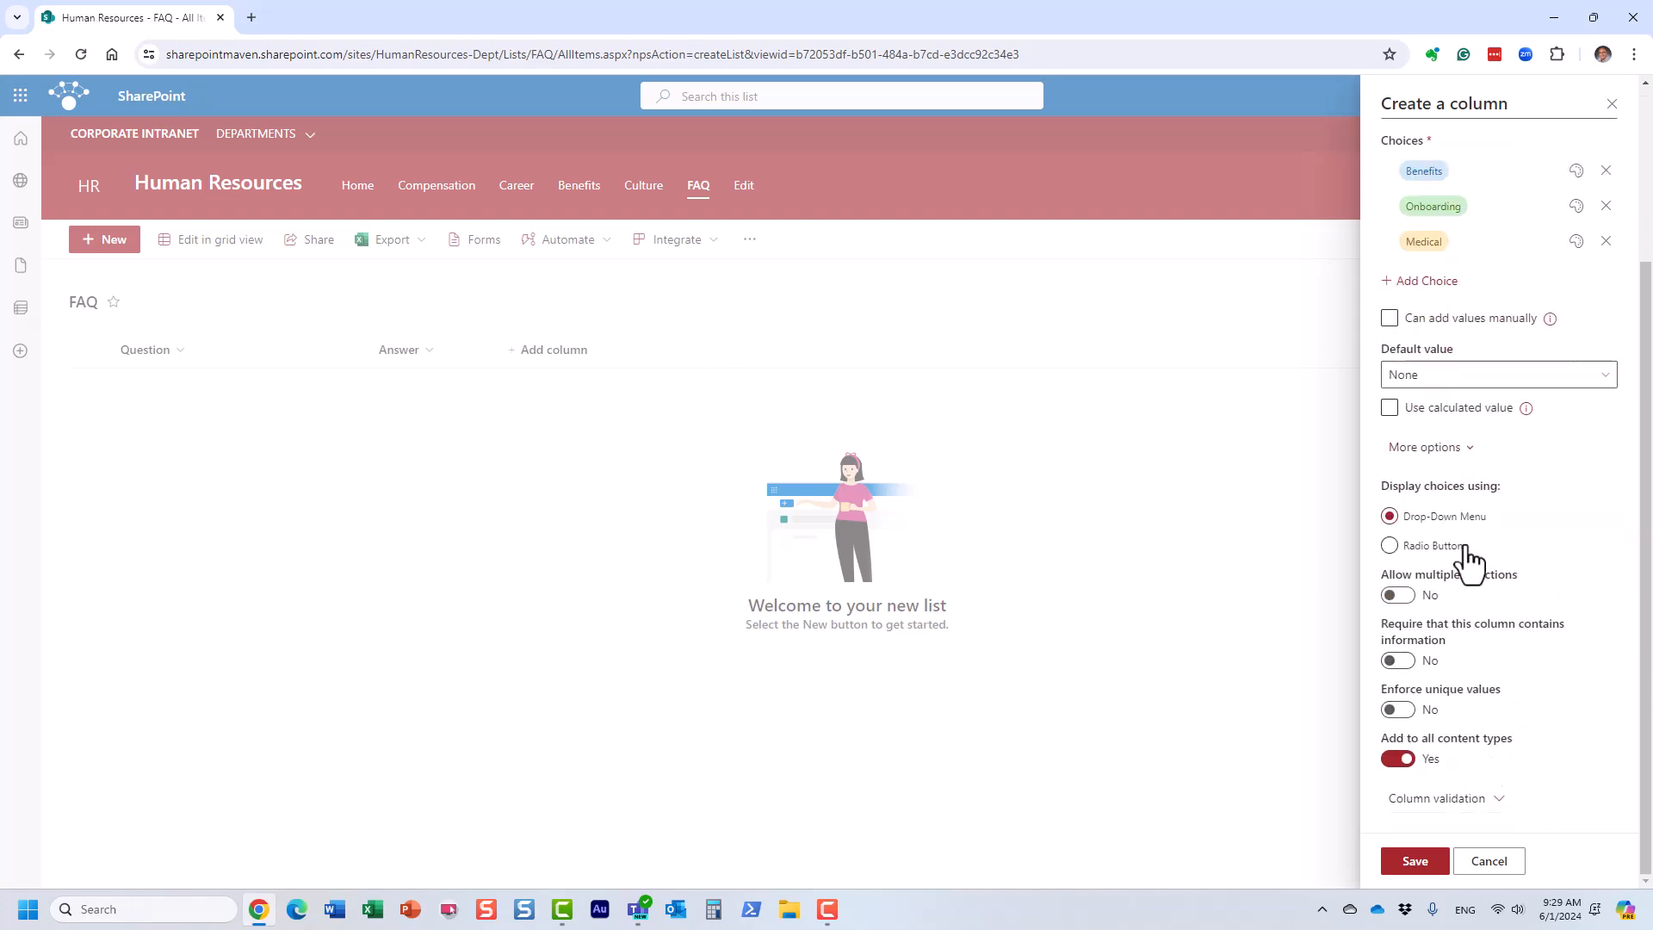
scroll(1477, 663, up, 3)
click(1412, 861)
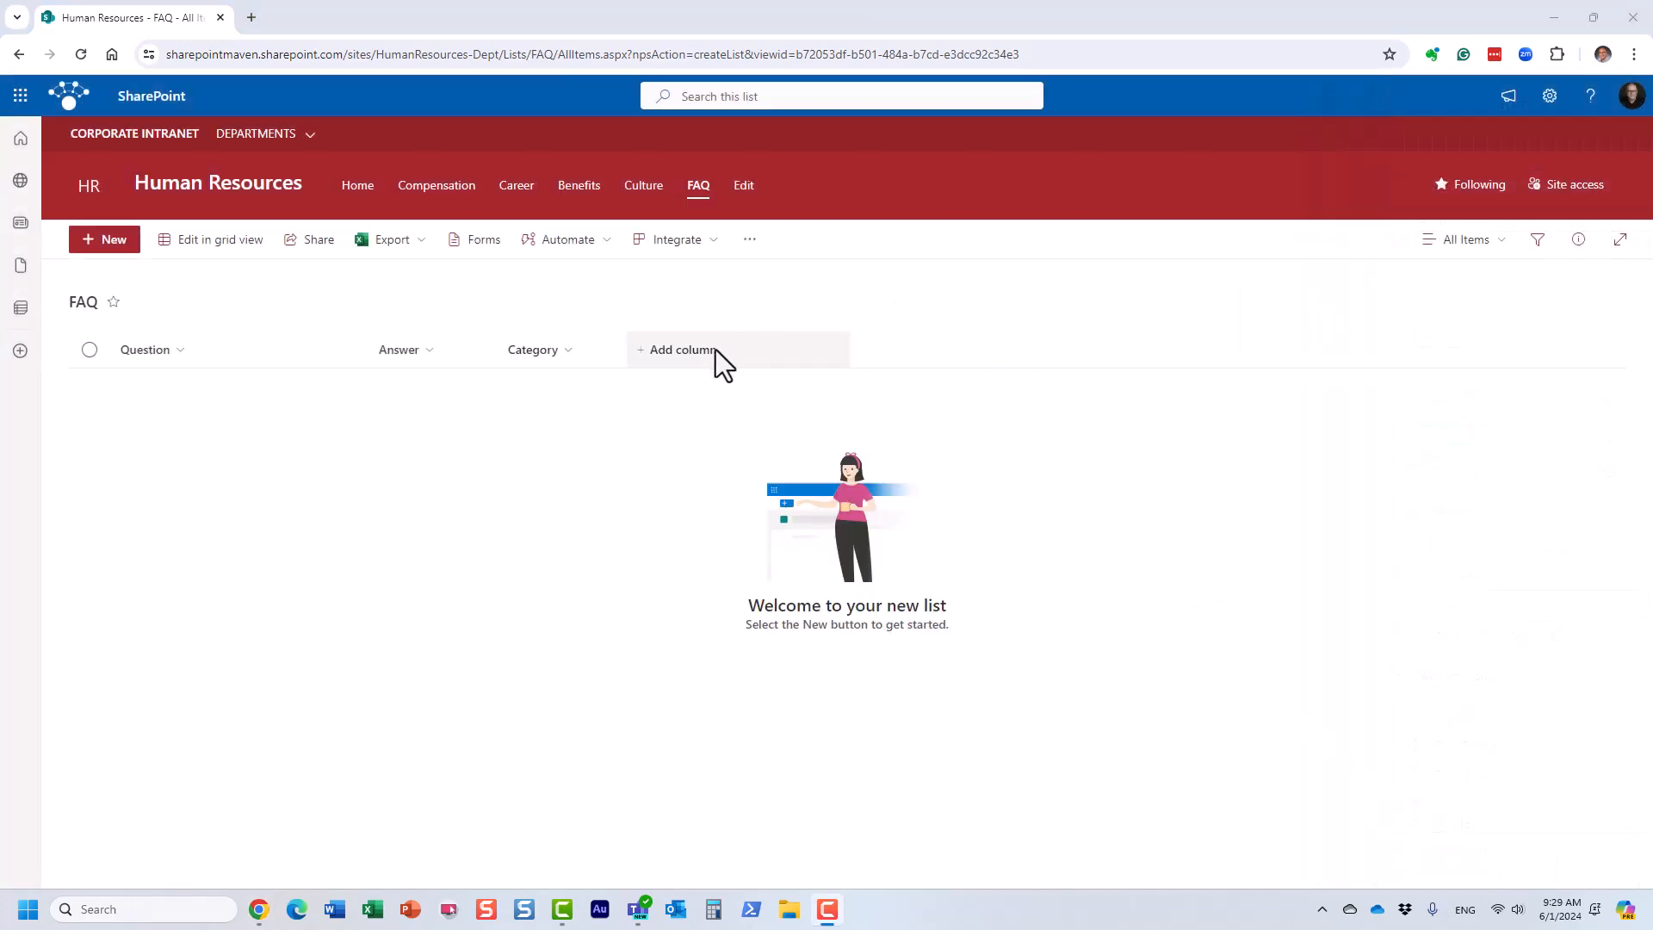
- Add a Person column named Contact to the FAQ list, turn on profile photos for it, and save the column
click(683, 354)
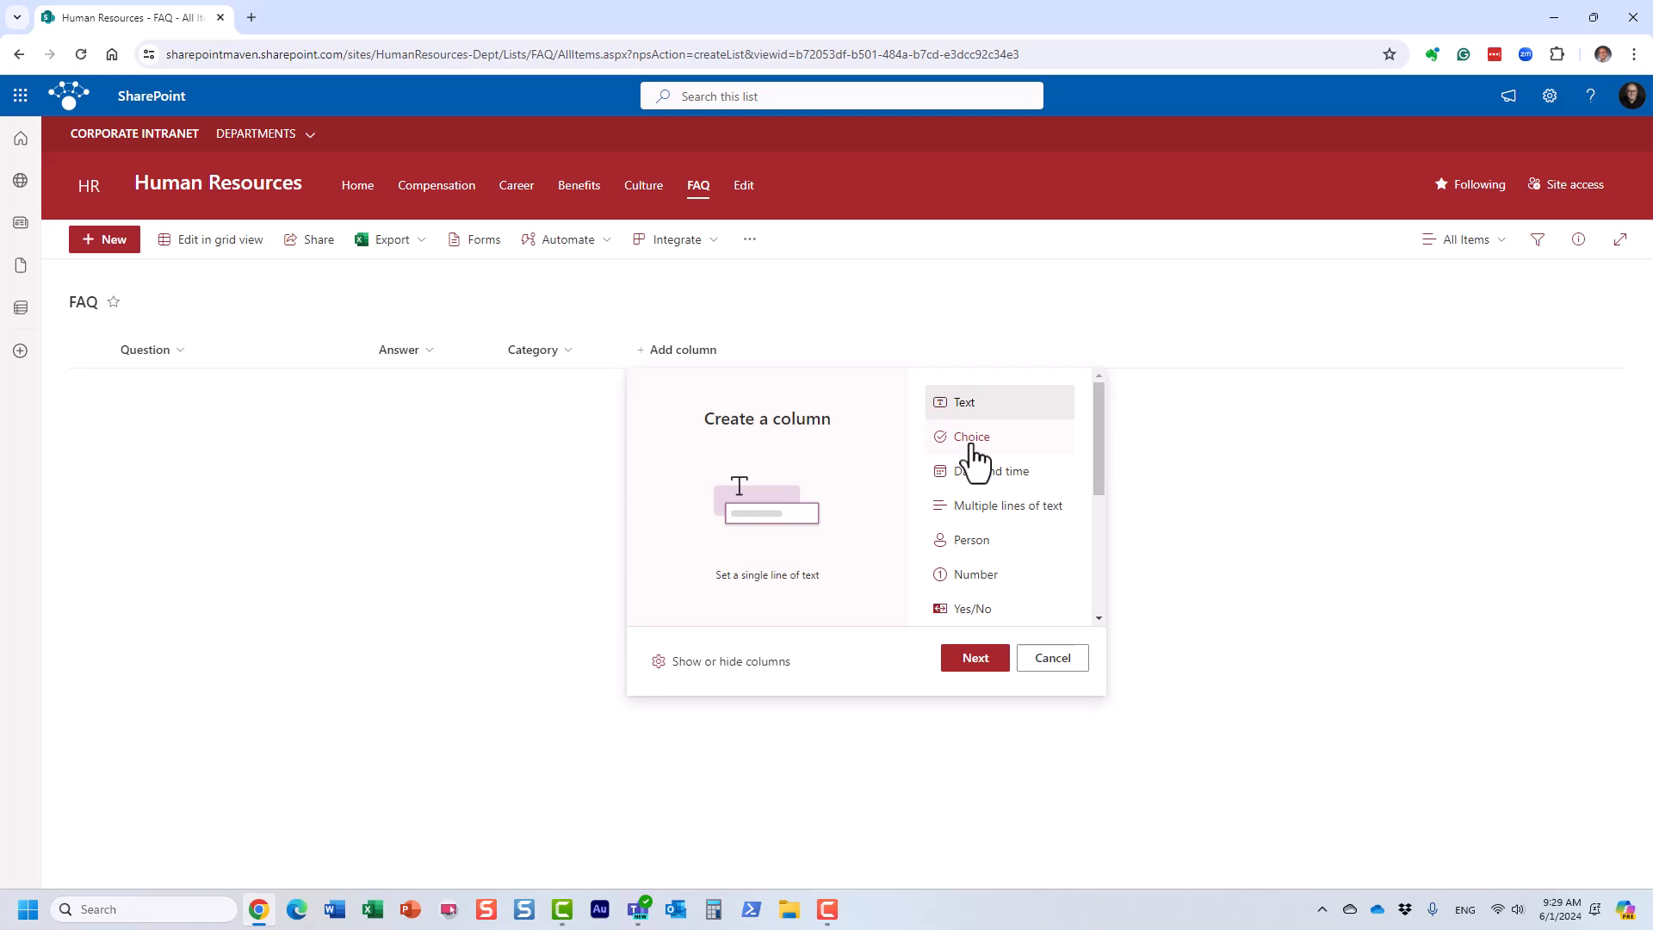
scroll(969, 457, down, 1)
scroll(976, 459, down, 1)
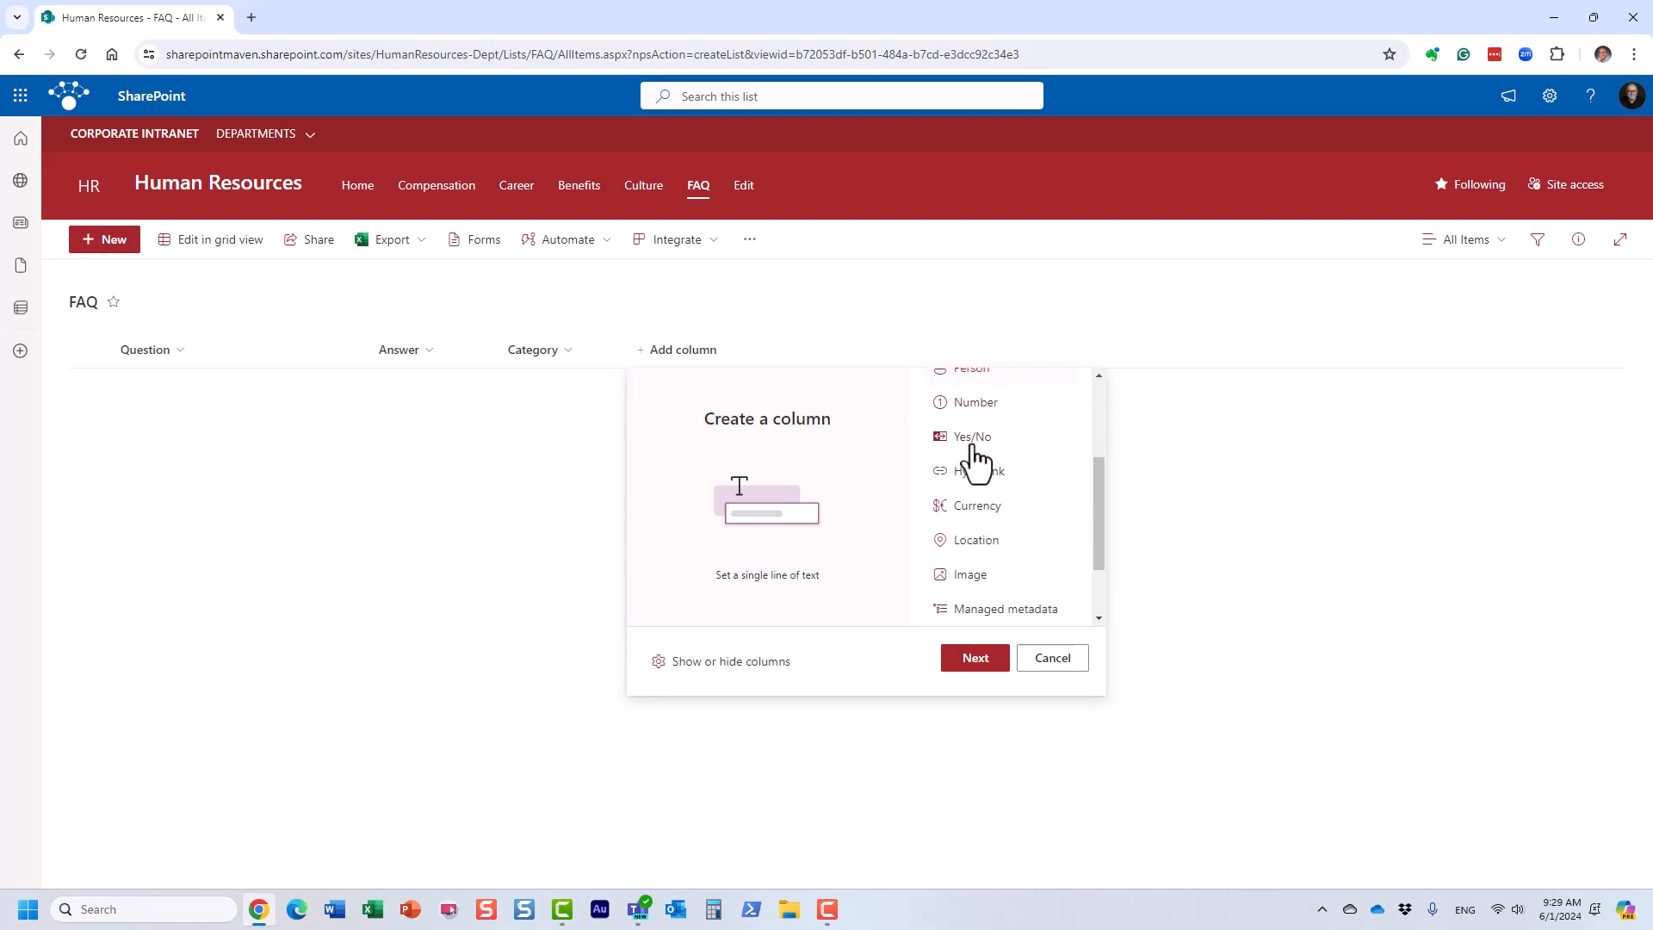
scroll(985, 482, up, 1)
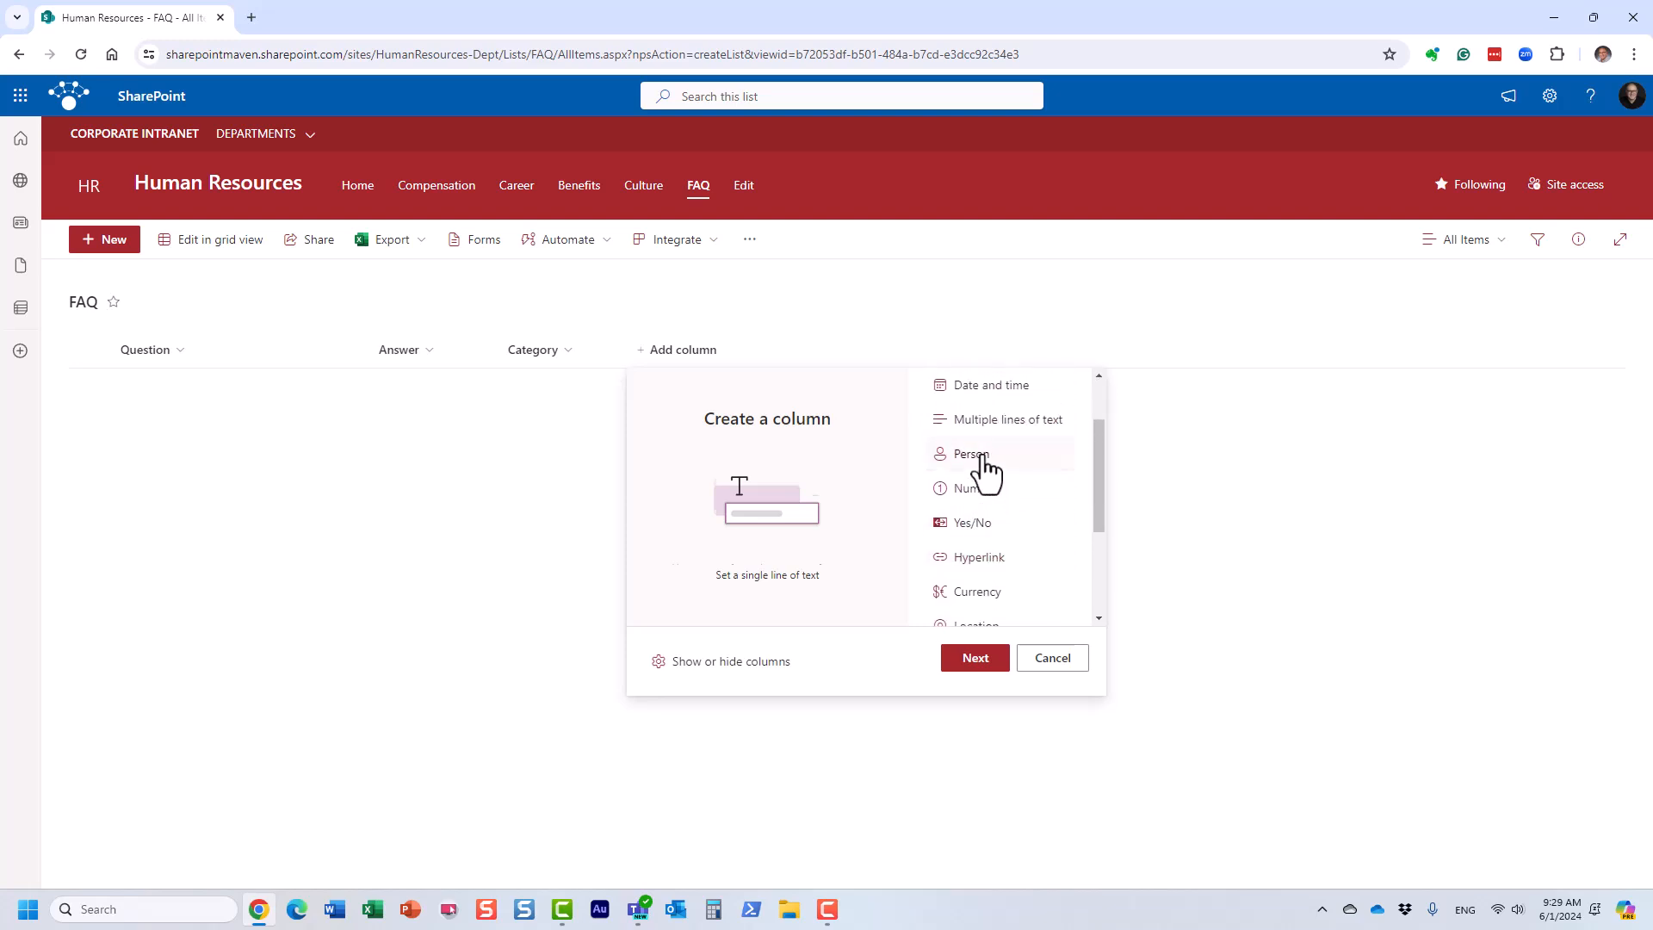
click(982, 458)
click(975, 659)
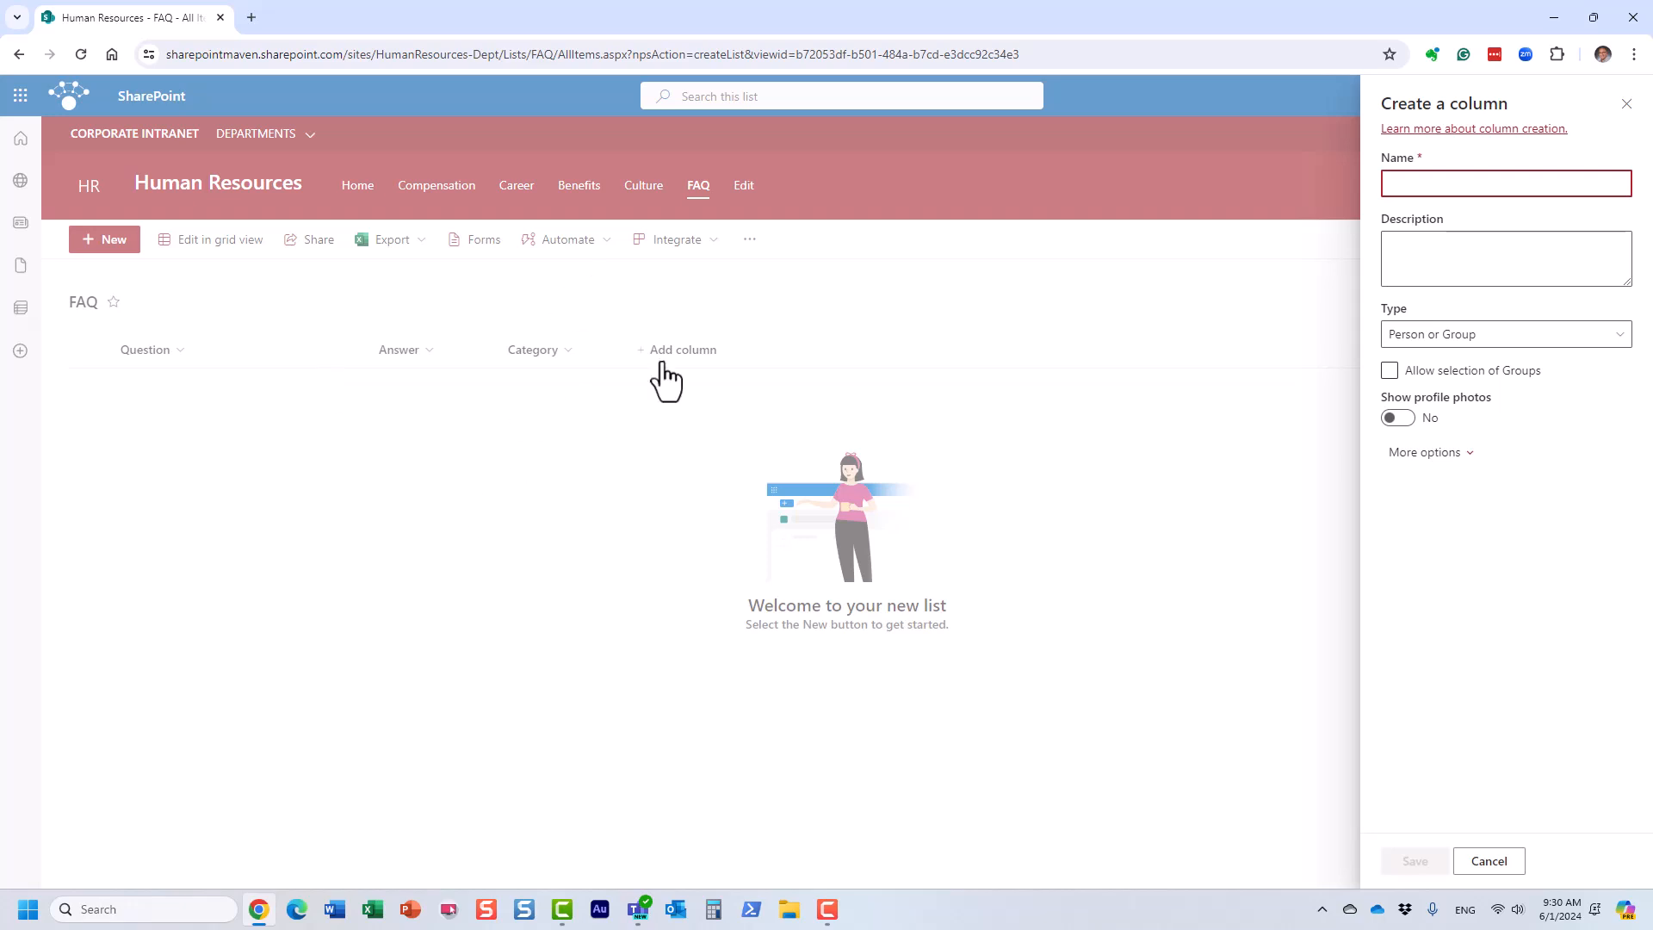
text(Contact)
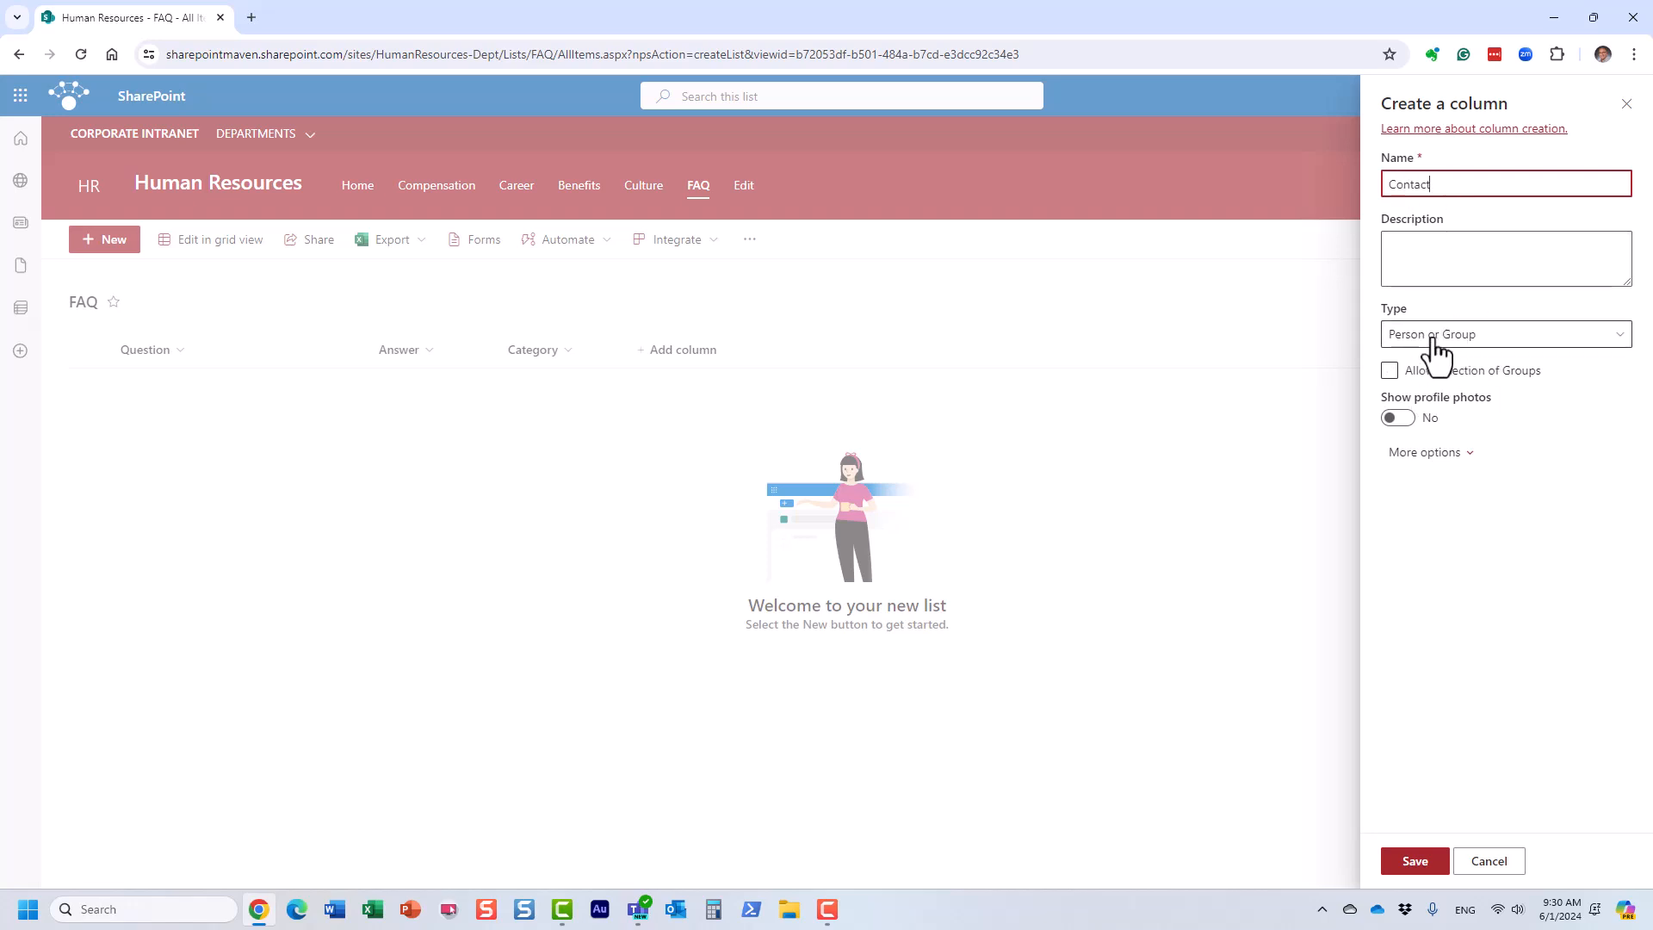
click(1399, 418)
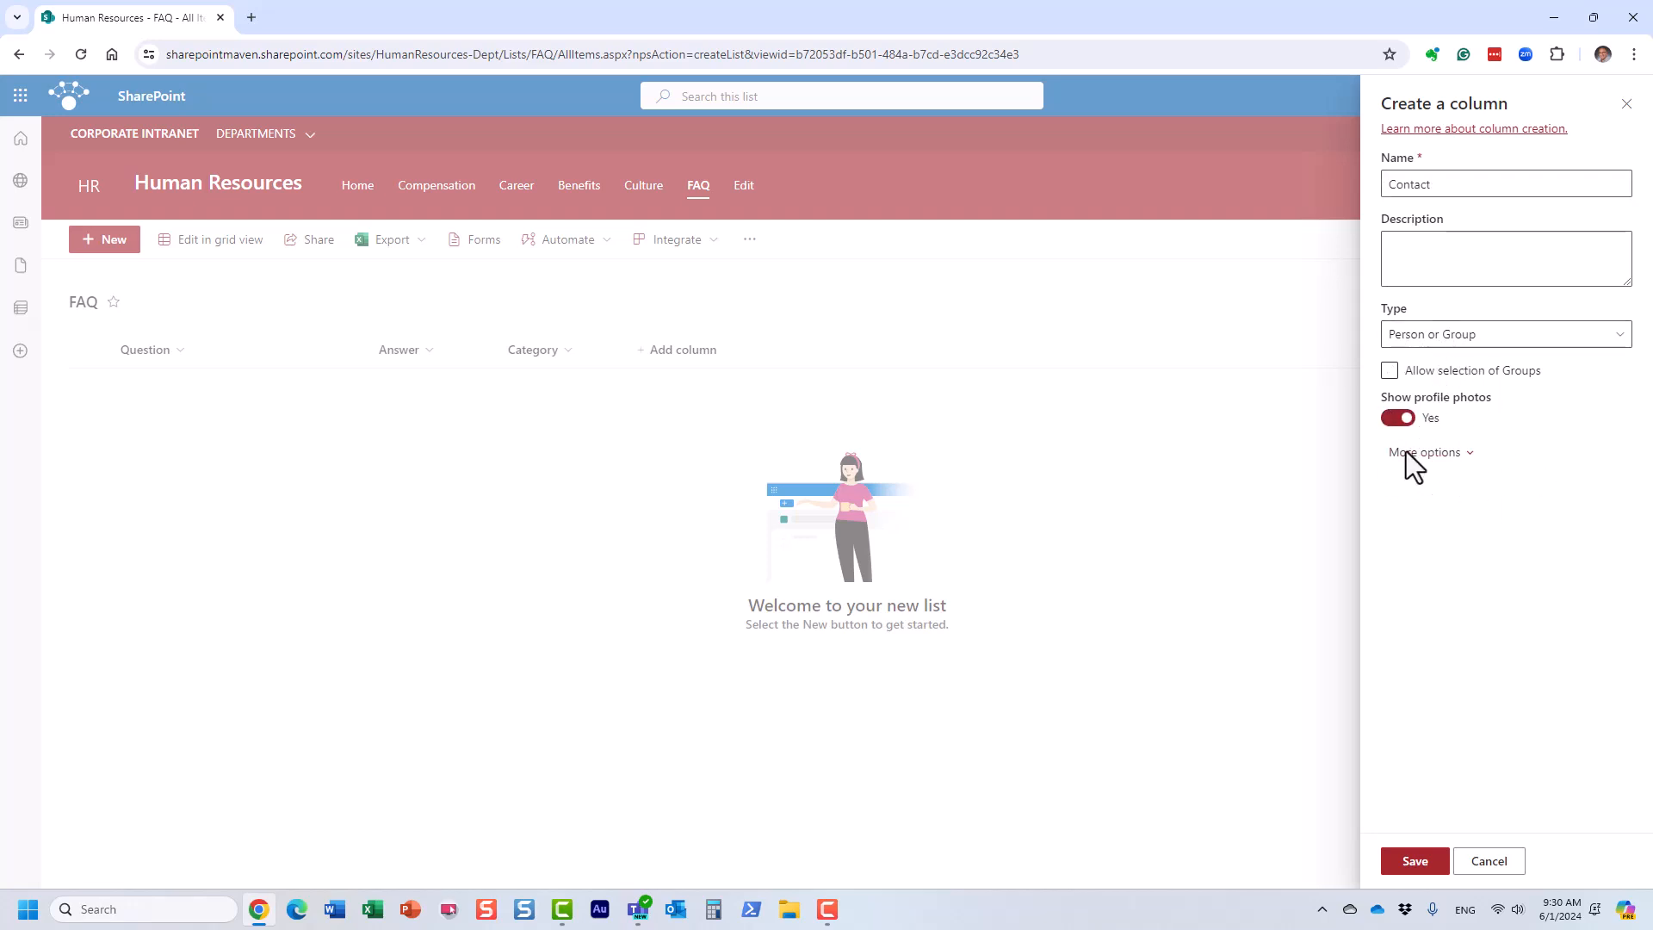
click(1418, 863)
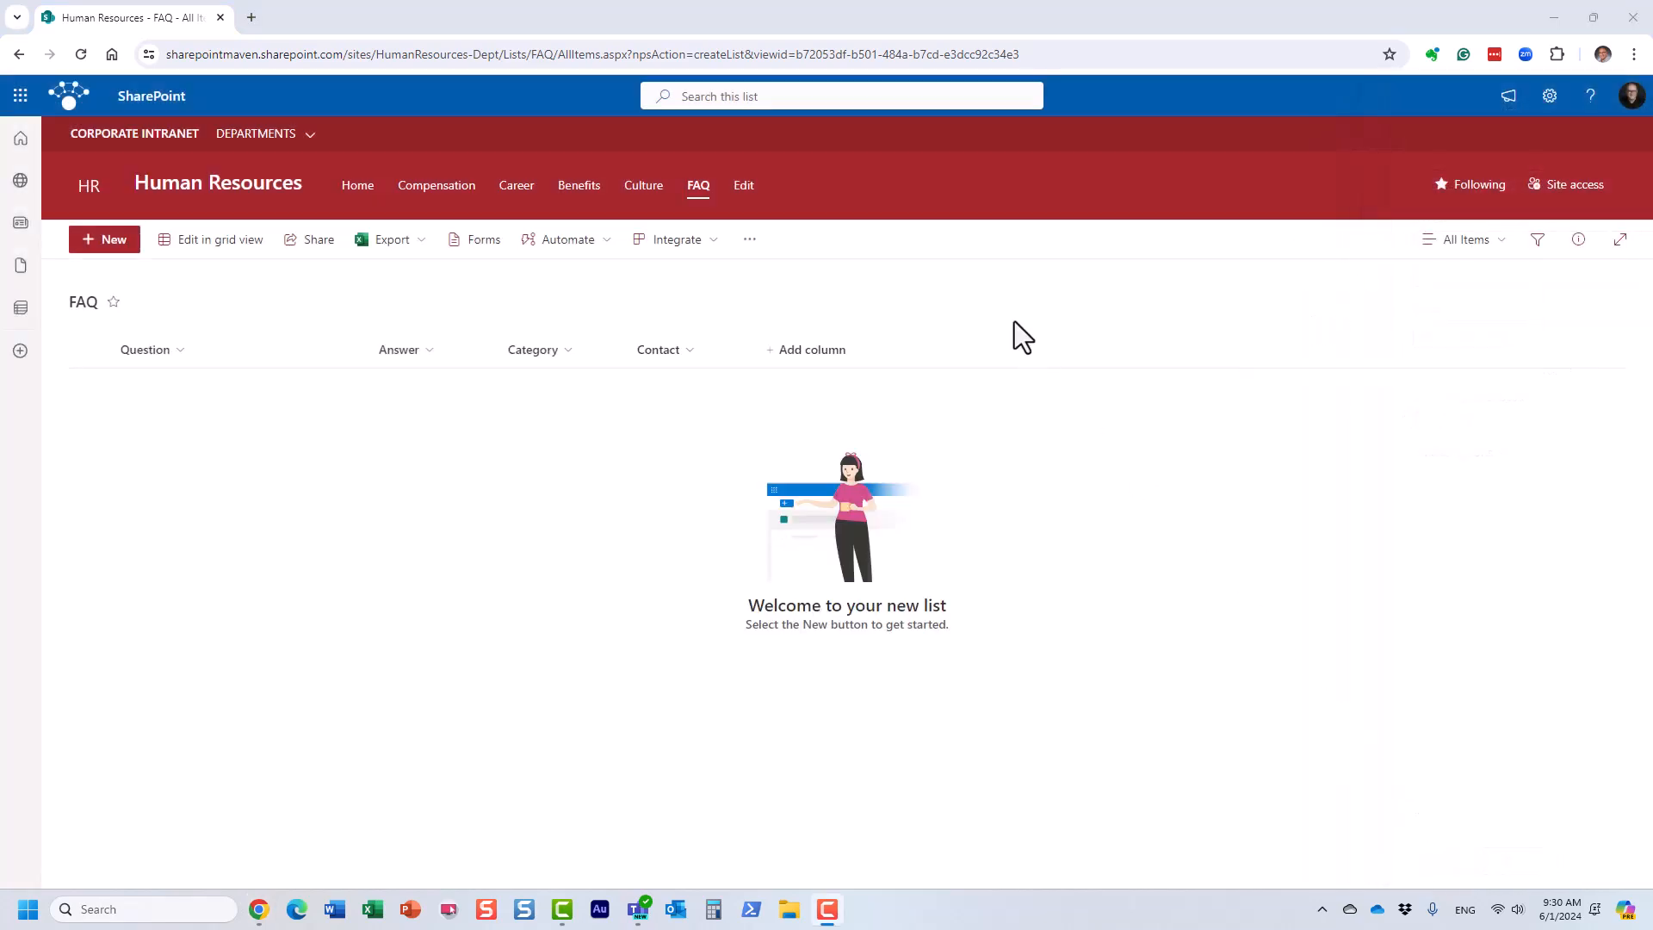
- Add a Hyperlink column named Additional Information to the FAQ list and save it
click(809, 358)
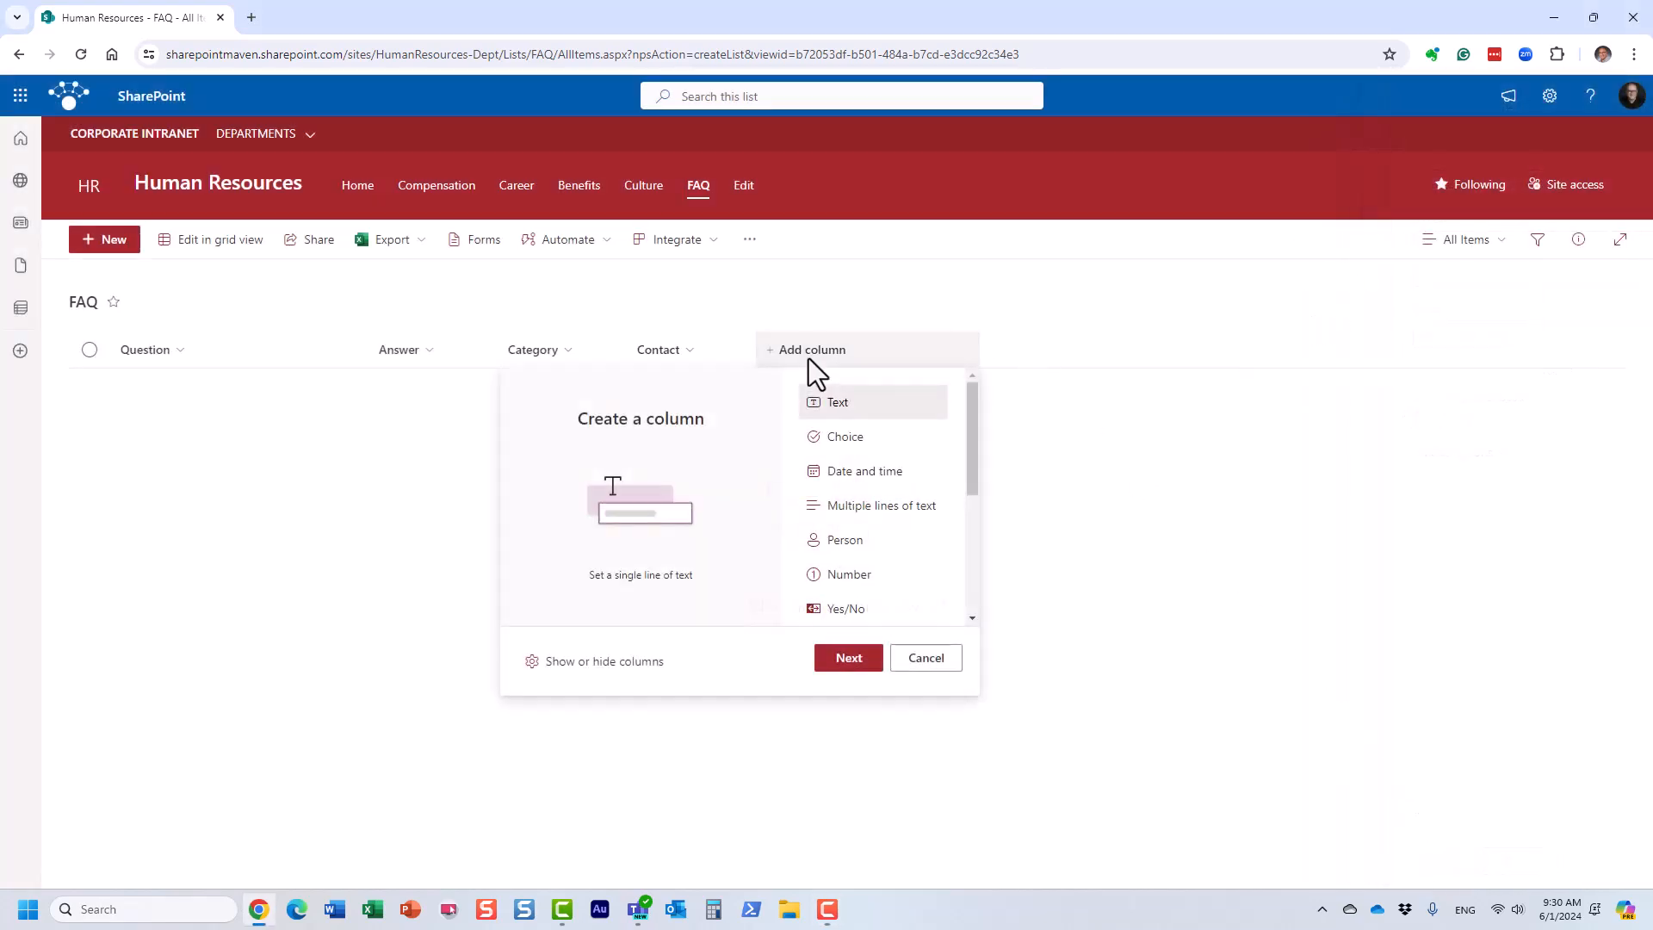
scroll(876, 523, down, 2)
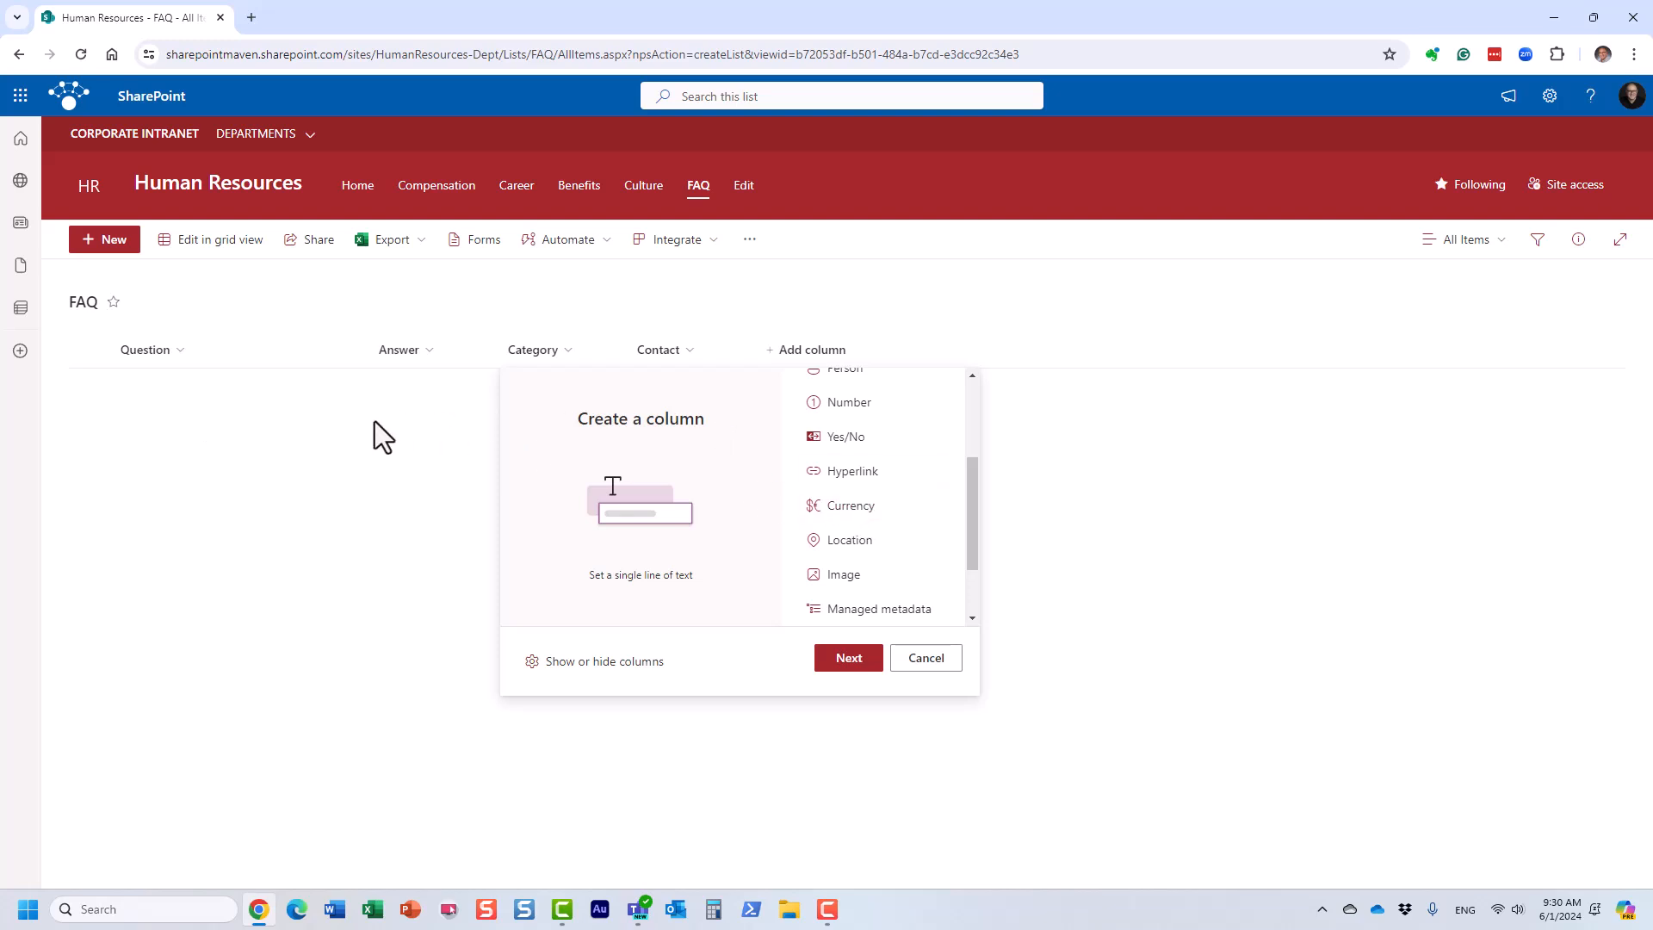
click(864, 479)
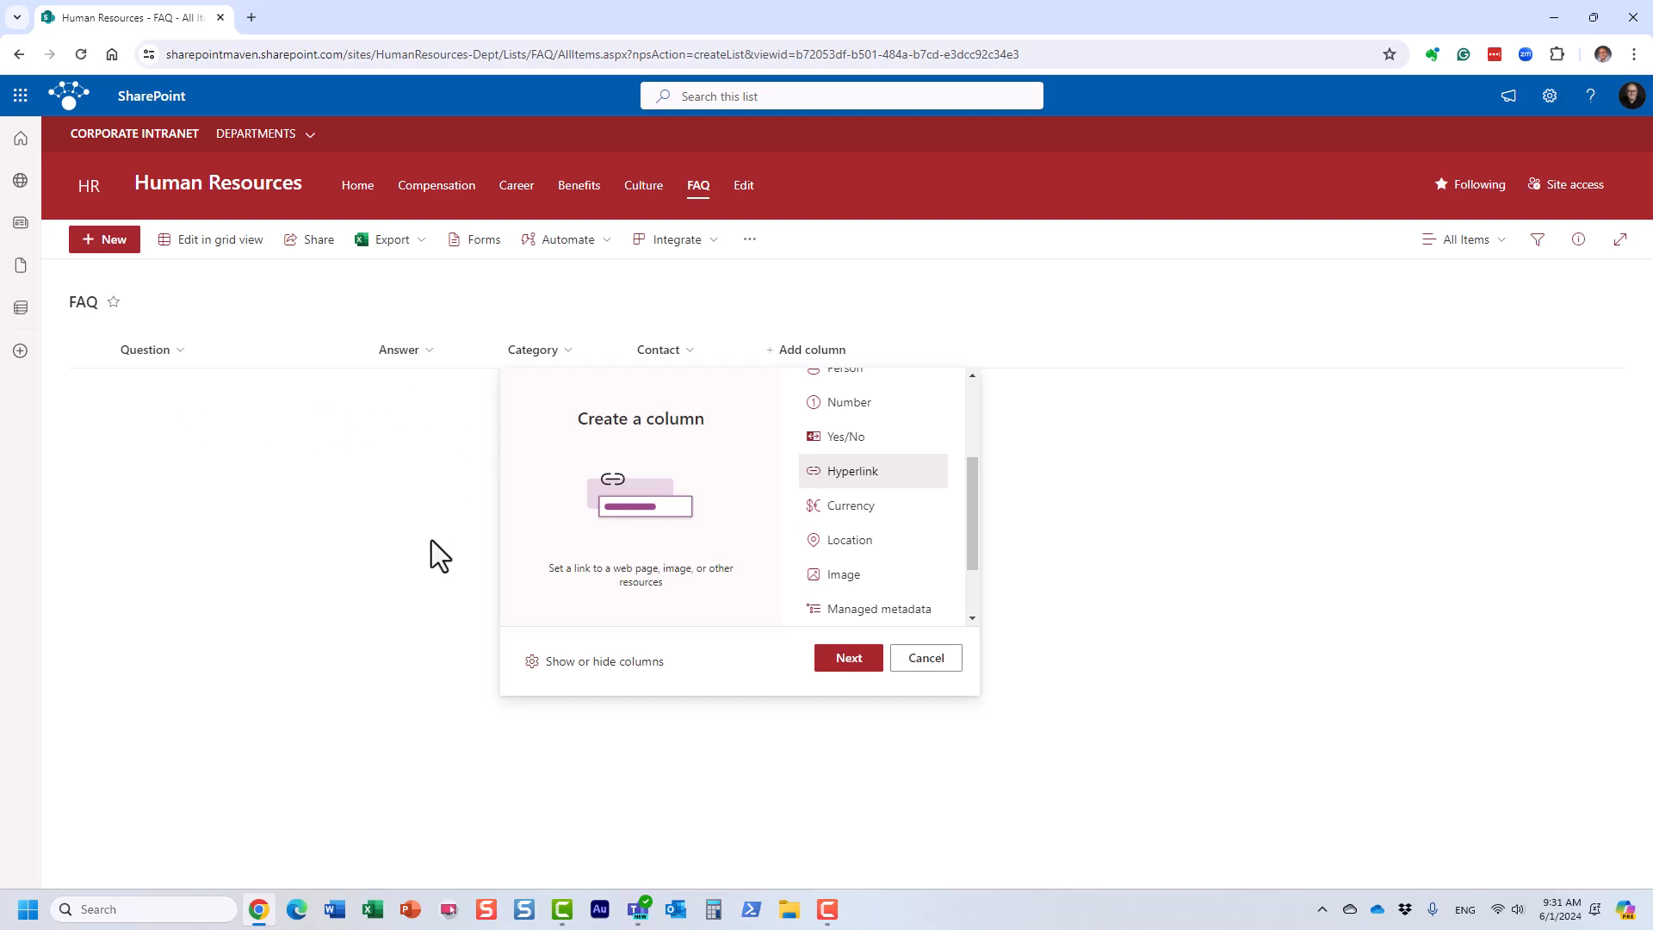
click(850, 675)
text(A)
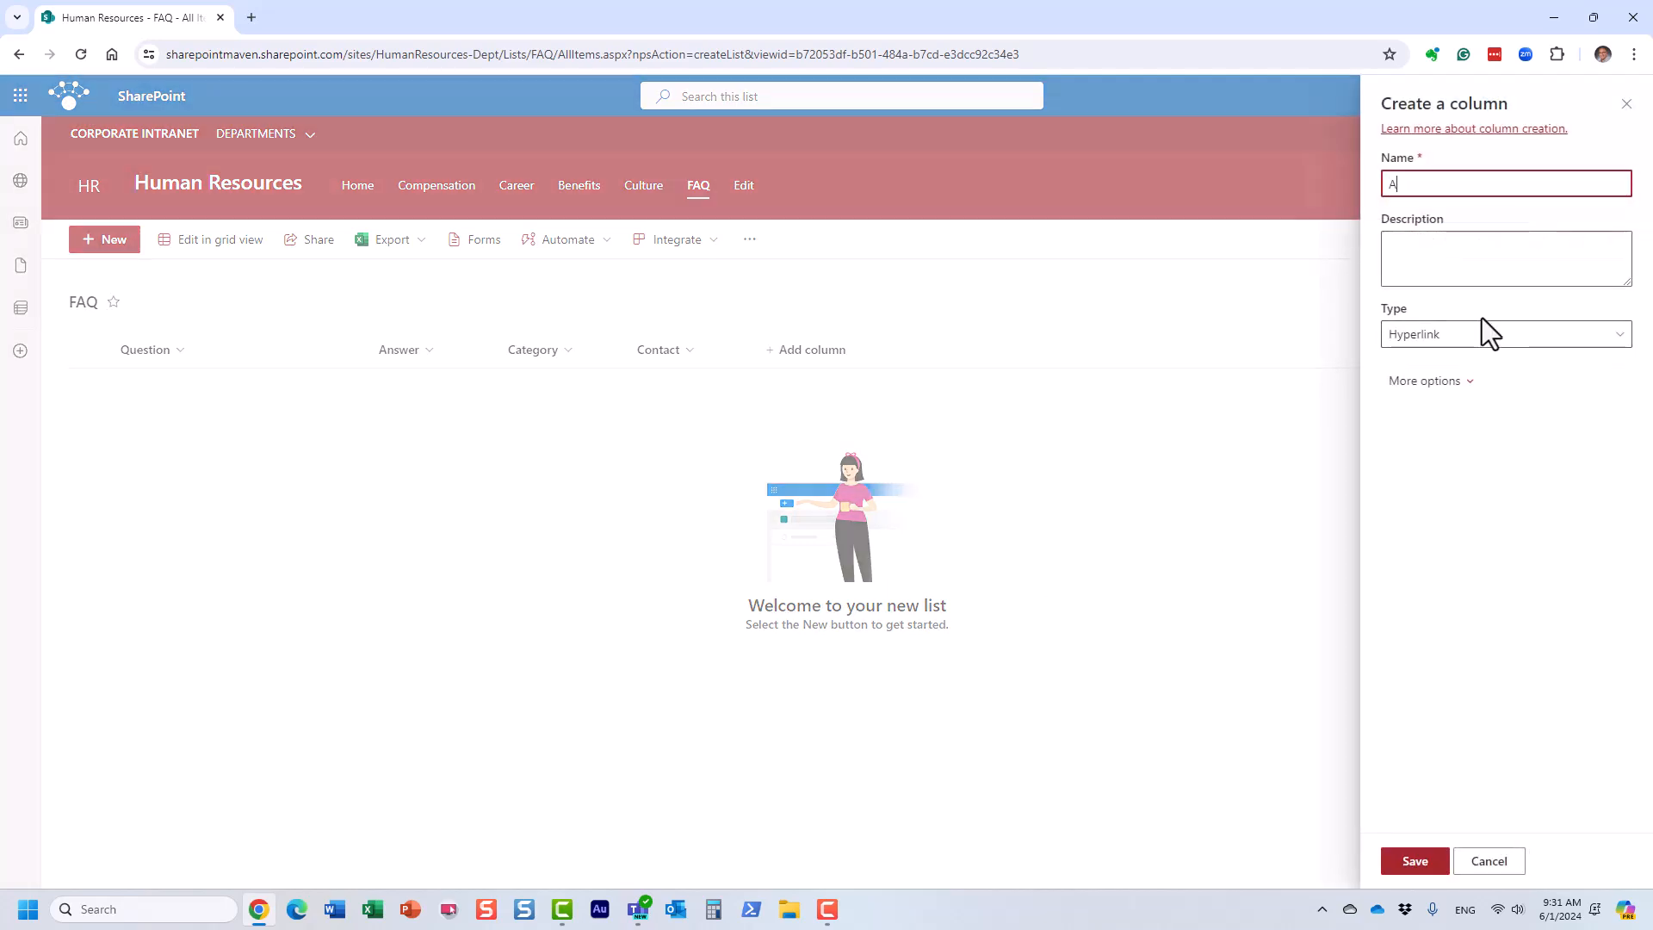
text(dditional Information)
click(1417, 863)
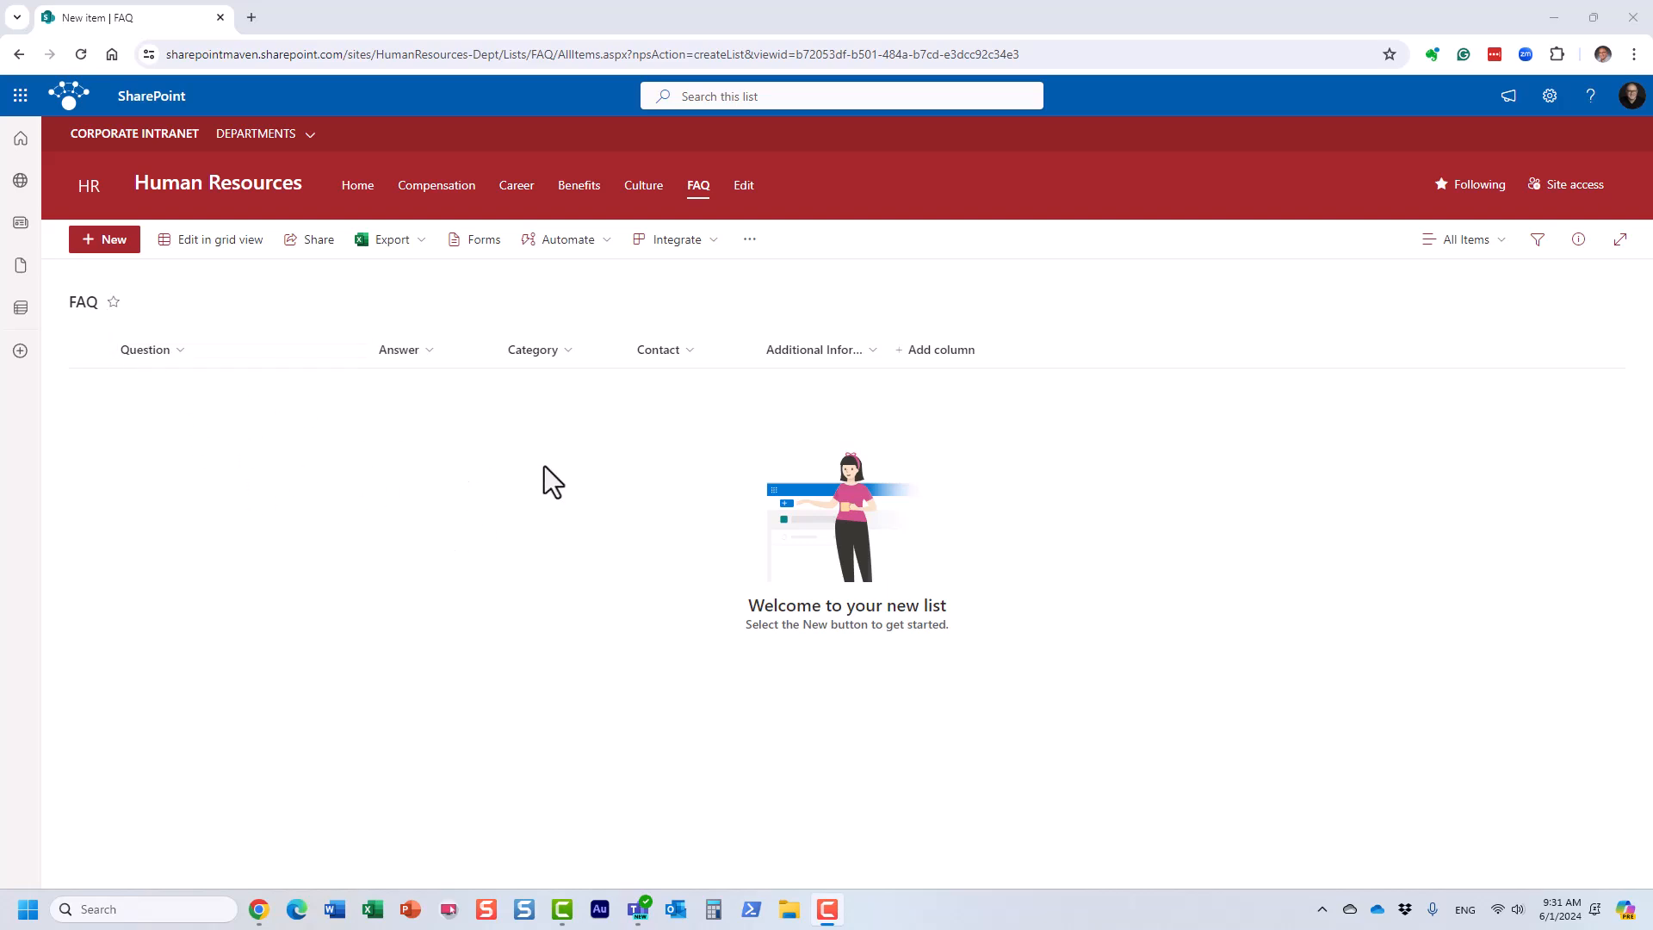
- Start a new FAQ item with the question "When is the benefits enrollment deadline" and the answer "It is May 31"
click(103, 243)
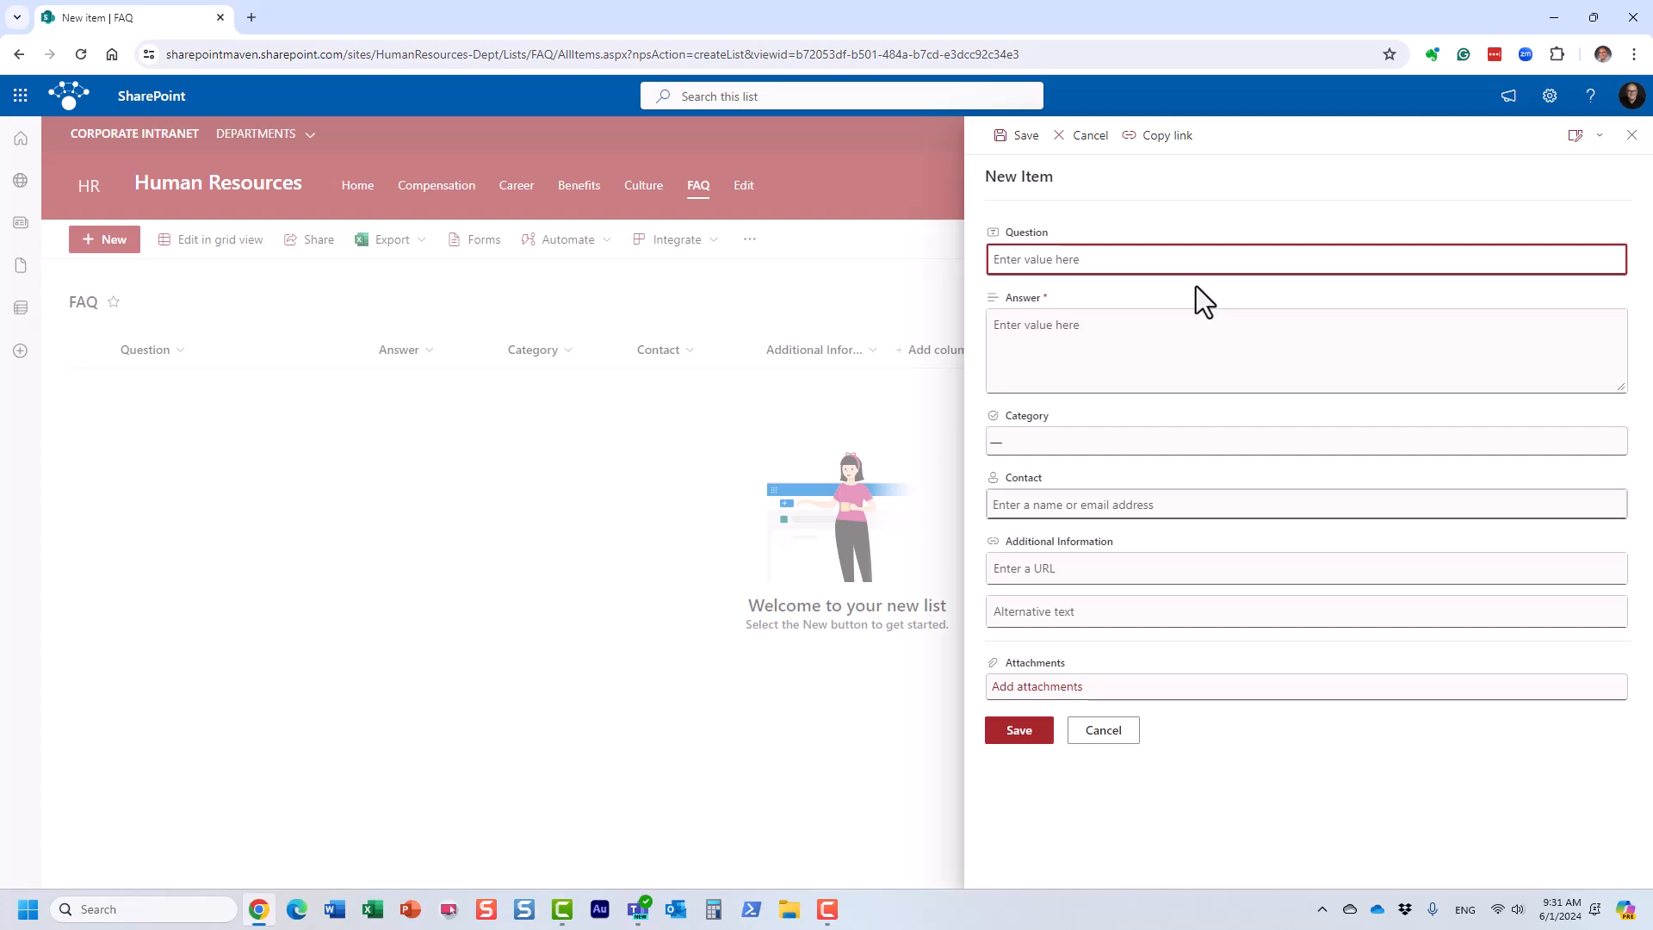
text(When is the benefits enrollment deadline)
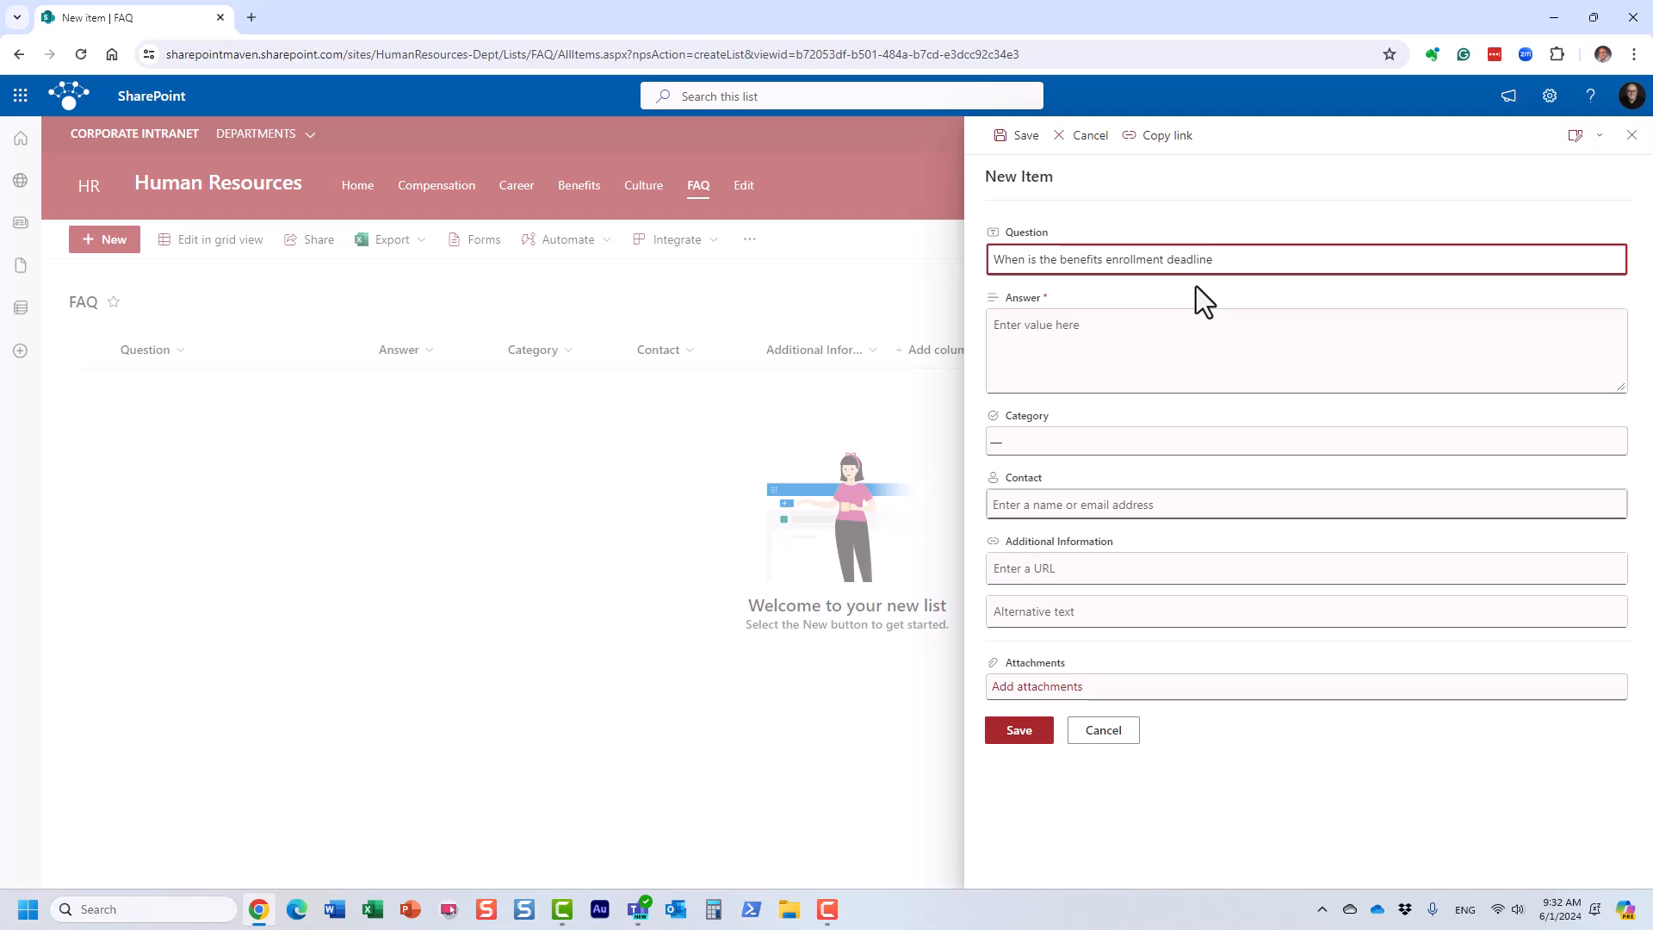
click(1001, 325)
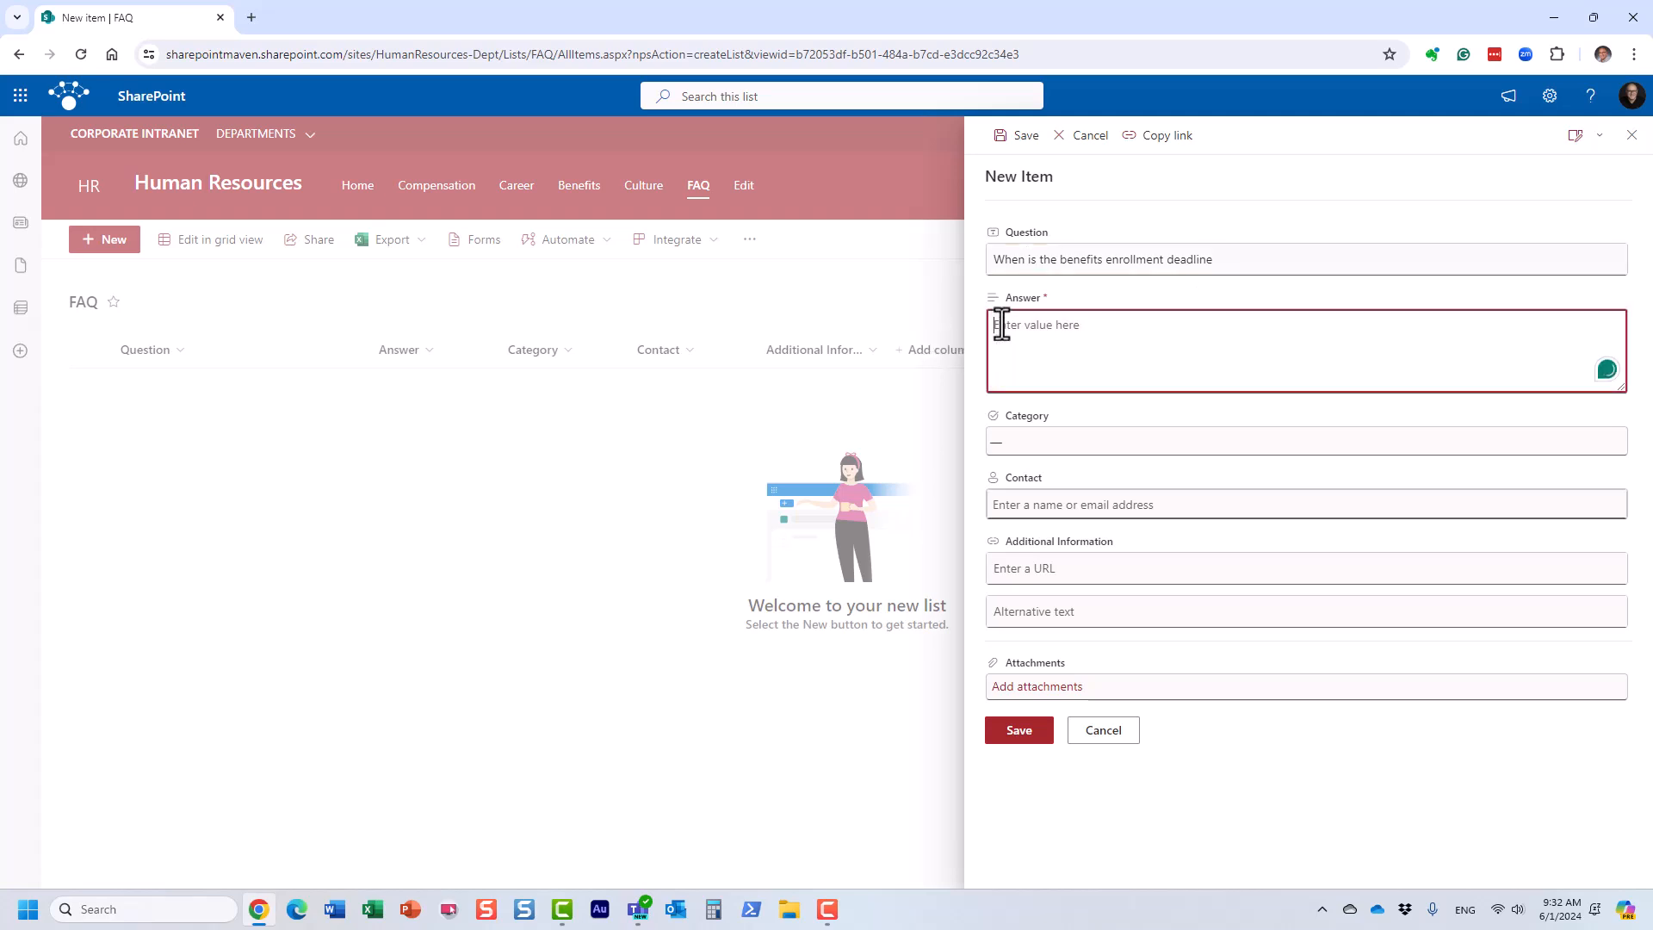
text(It is May 31)
- Set the enrollment deadline item's category to Benefits, assign the Business Analyst colleague as contact, and save the item
click(1052, 445)
click(1036, 483)
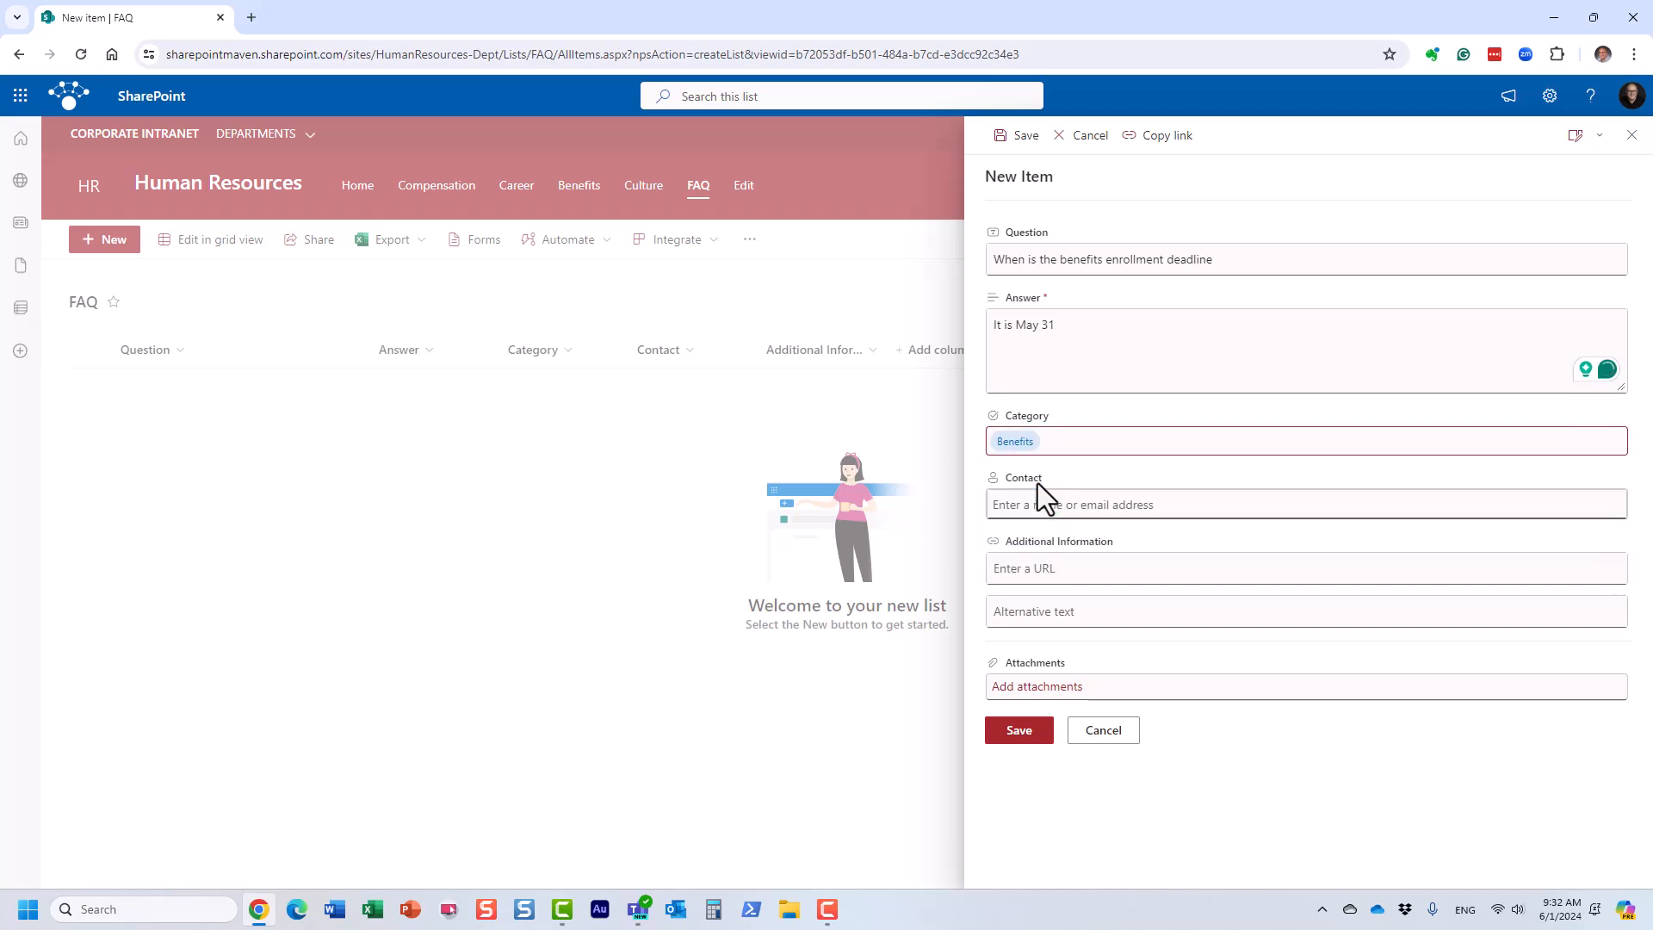
click(1040, 503)
text(mary)
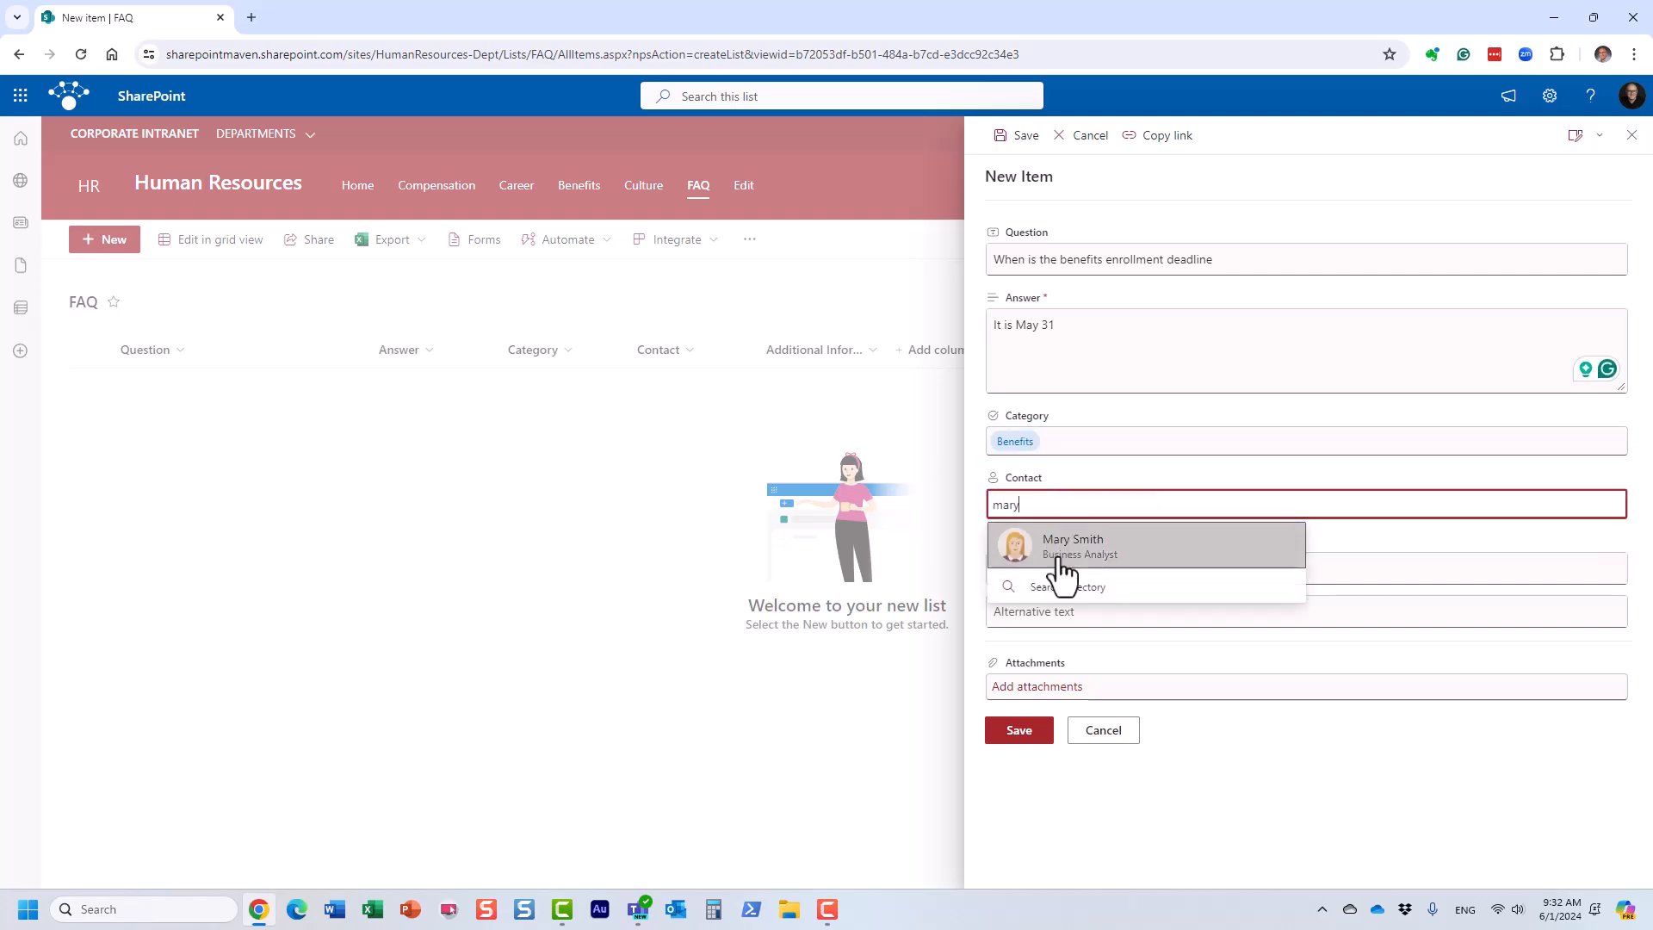
click(1061, 568)
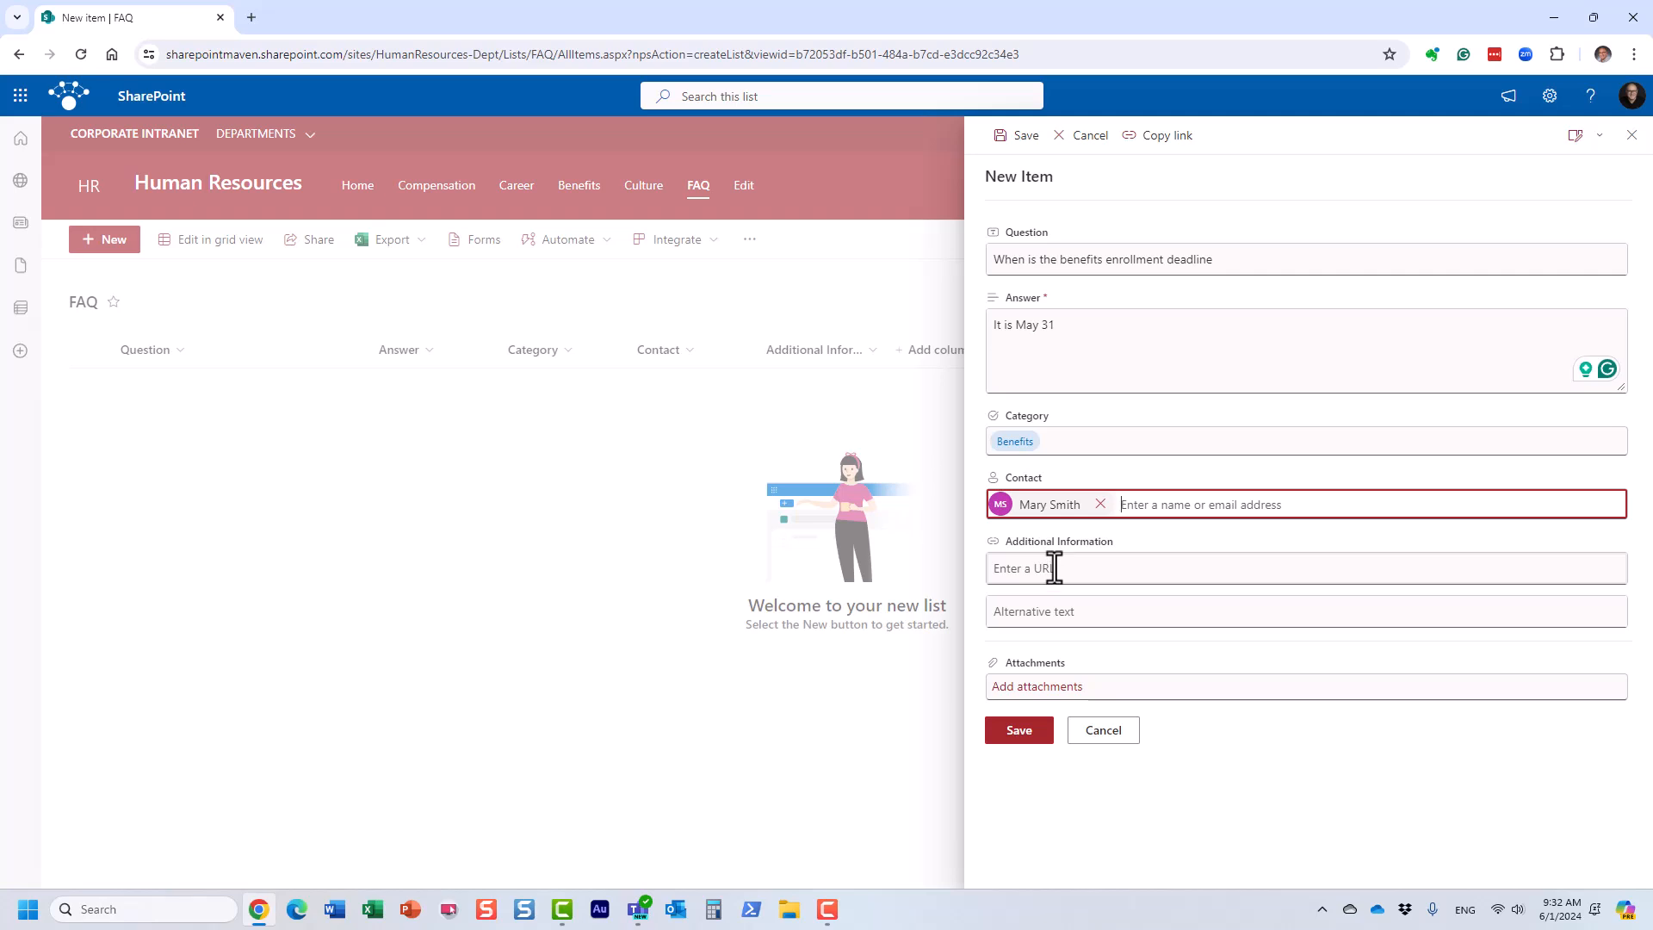
click(1026, 739)
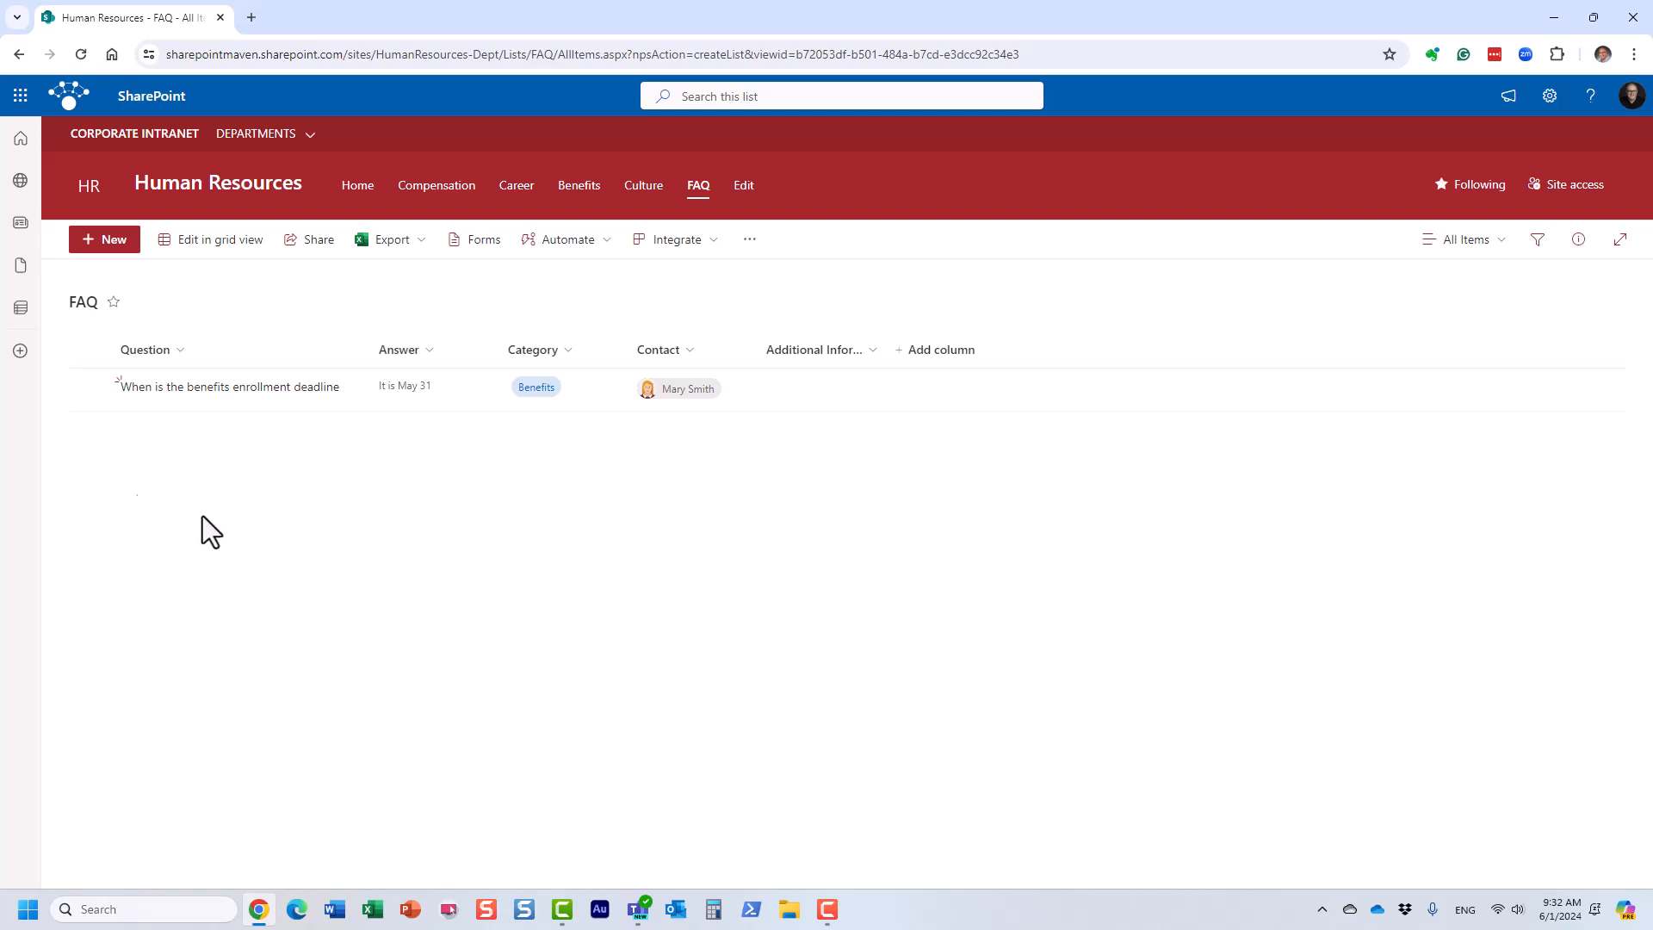
- Start another FAQ item with the question "What is our vacation policy?" and the answer "Please check out HR Page"
click(117, 248)
click(1020, 438)
click(1092, 258)
text(What is our vacation policy)
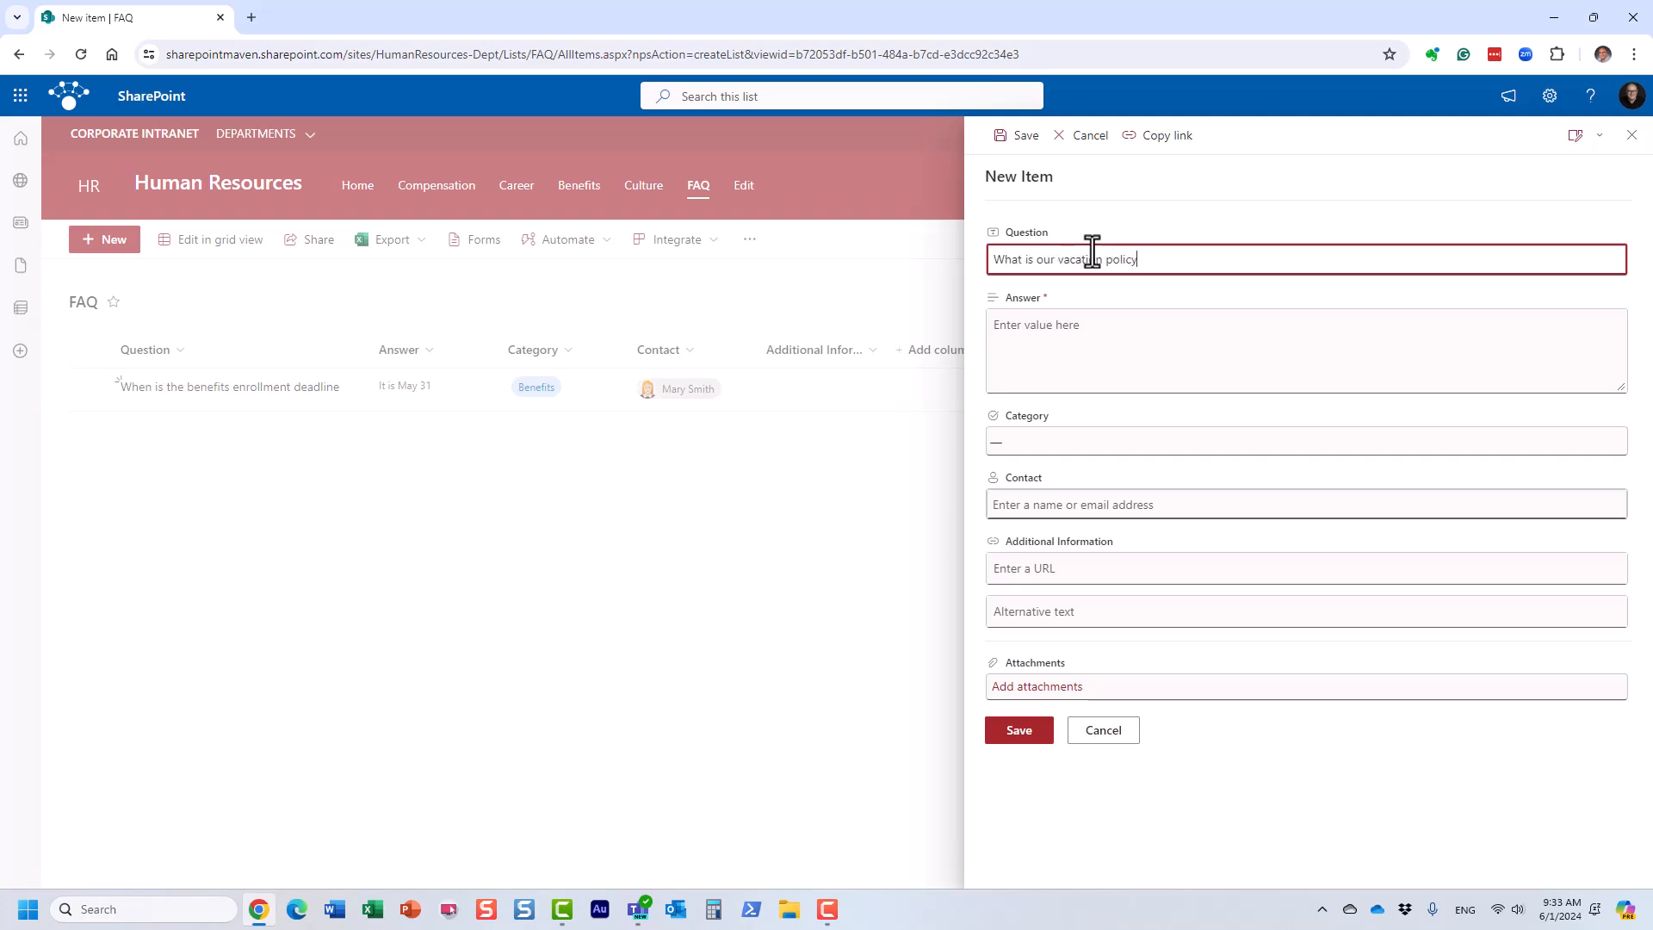
text(?)
click(1102, 342)
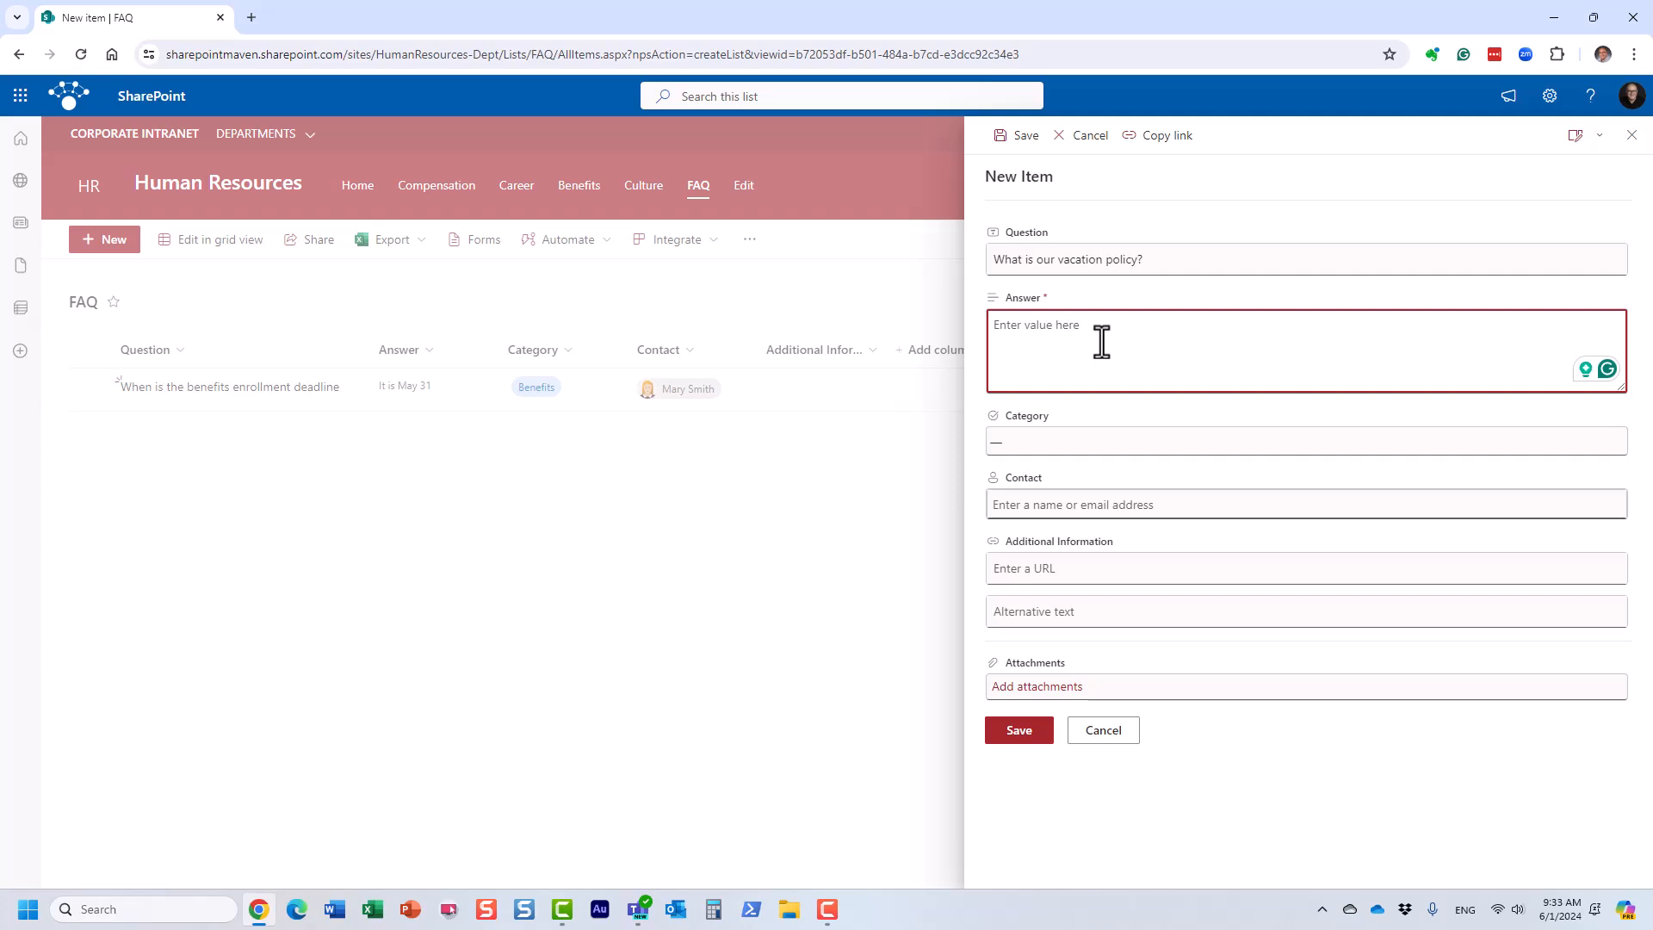
text(Please check out HR Page)
- Set the vacation policy item's category to Onboarding, assign the SharePoint Consultant as contact, and save the item
click(1062, 441)
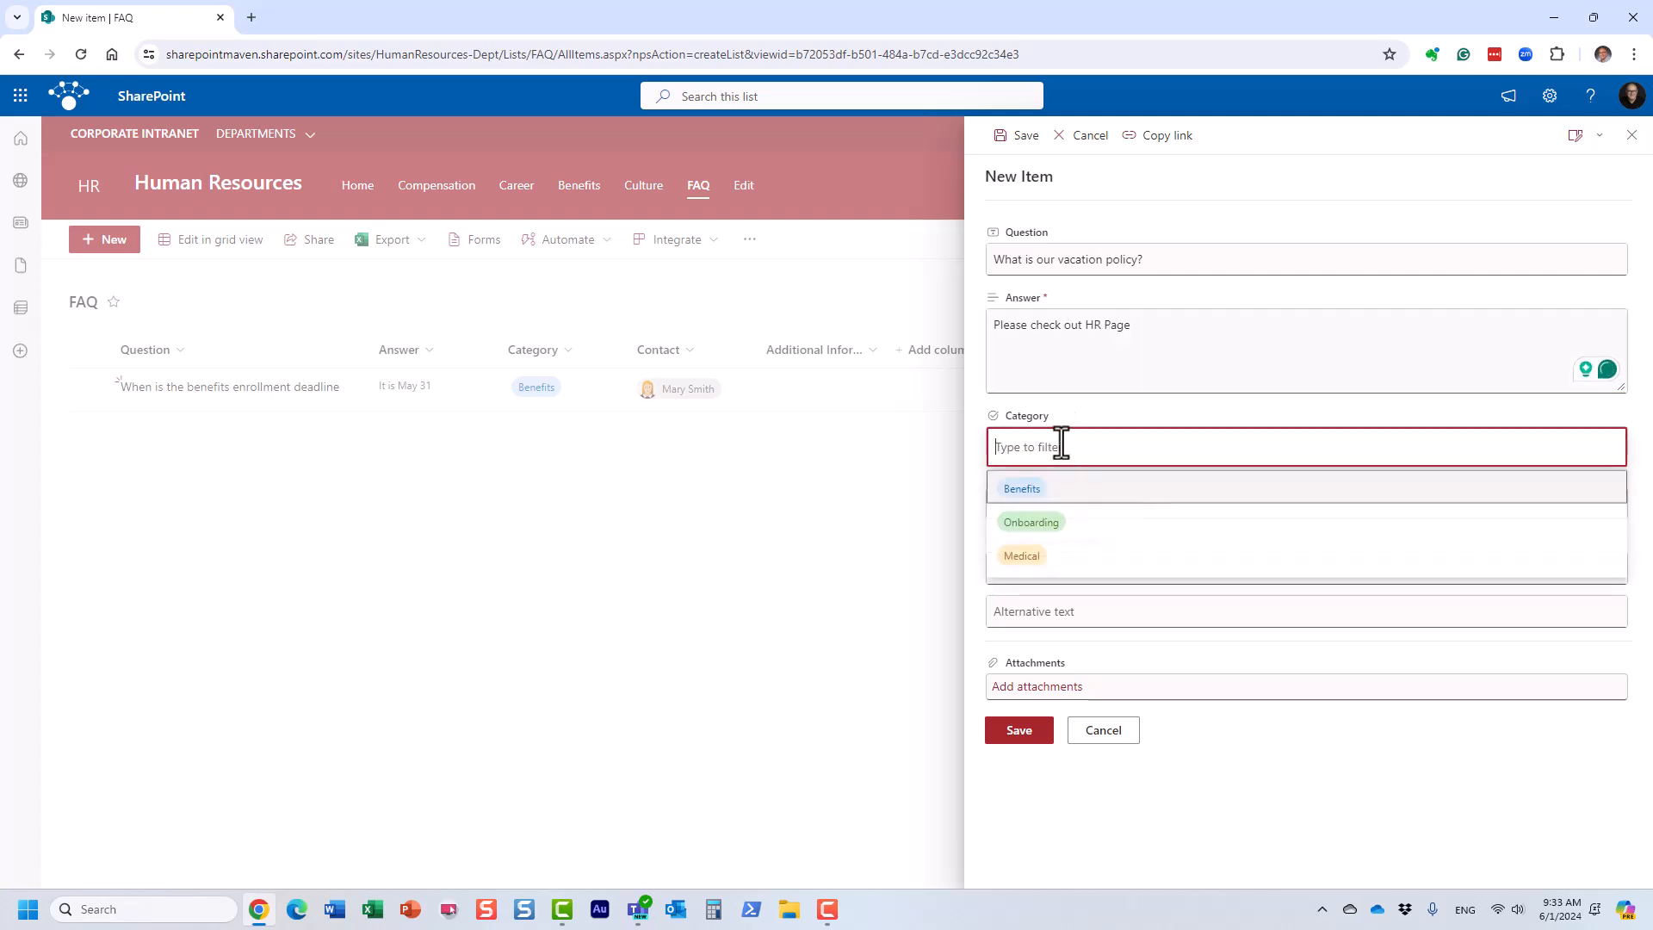
click(1038, 532)
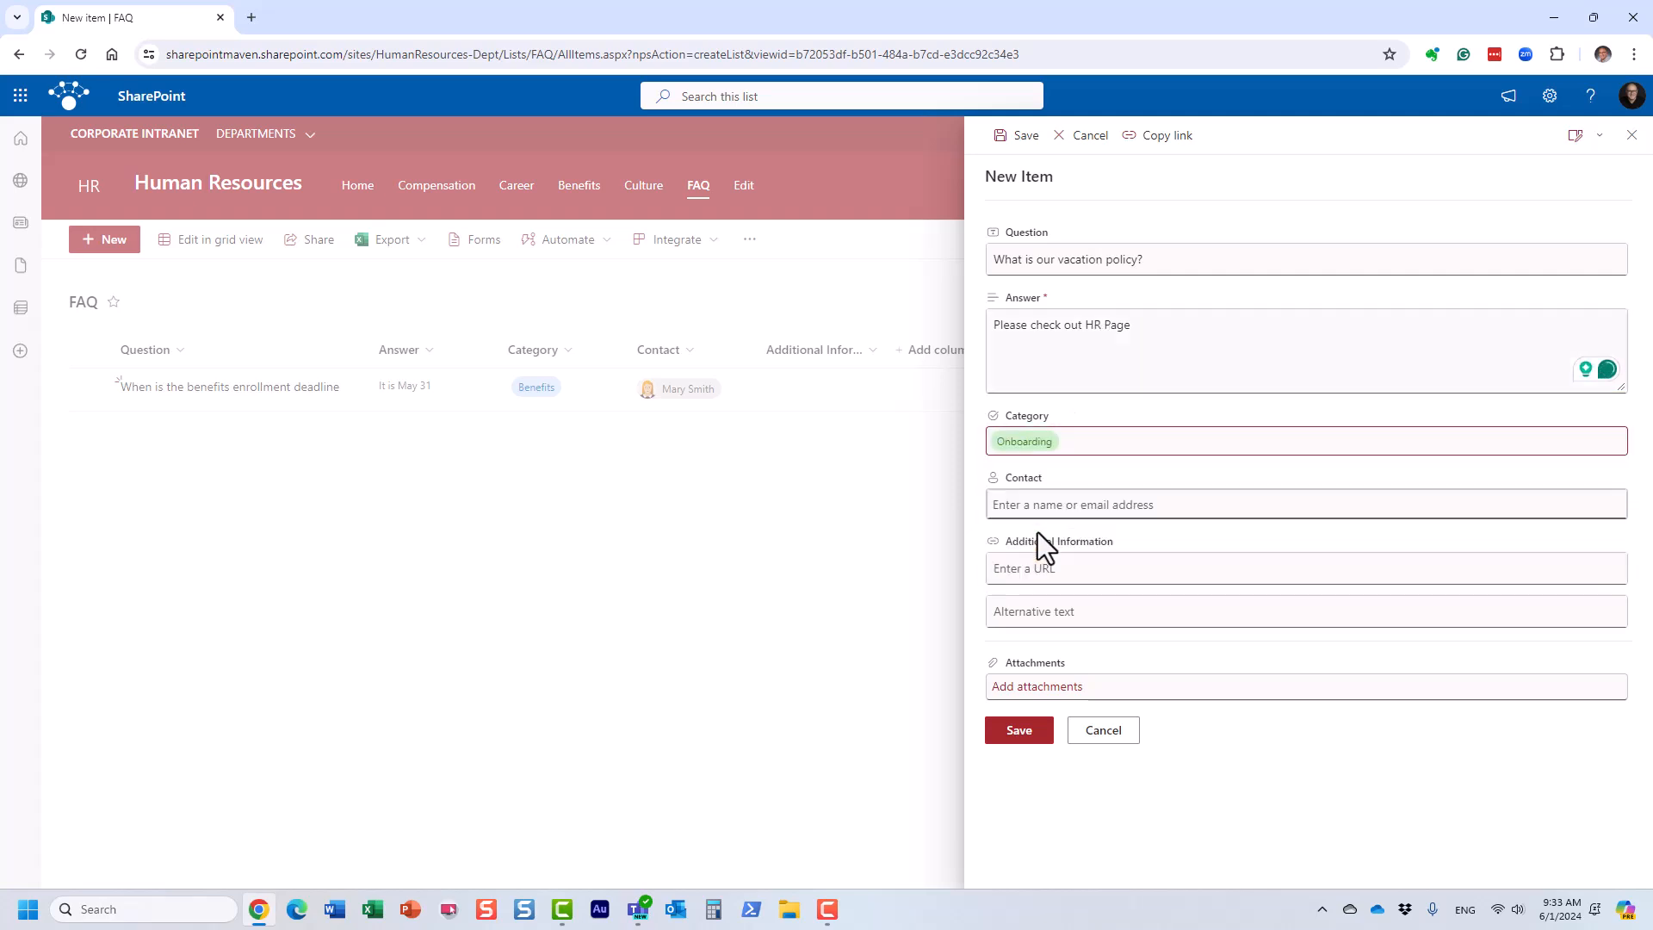
click(1039, 508)
text(zelfond)
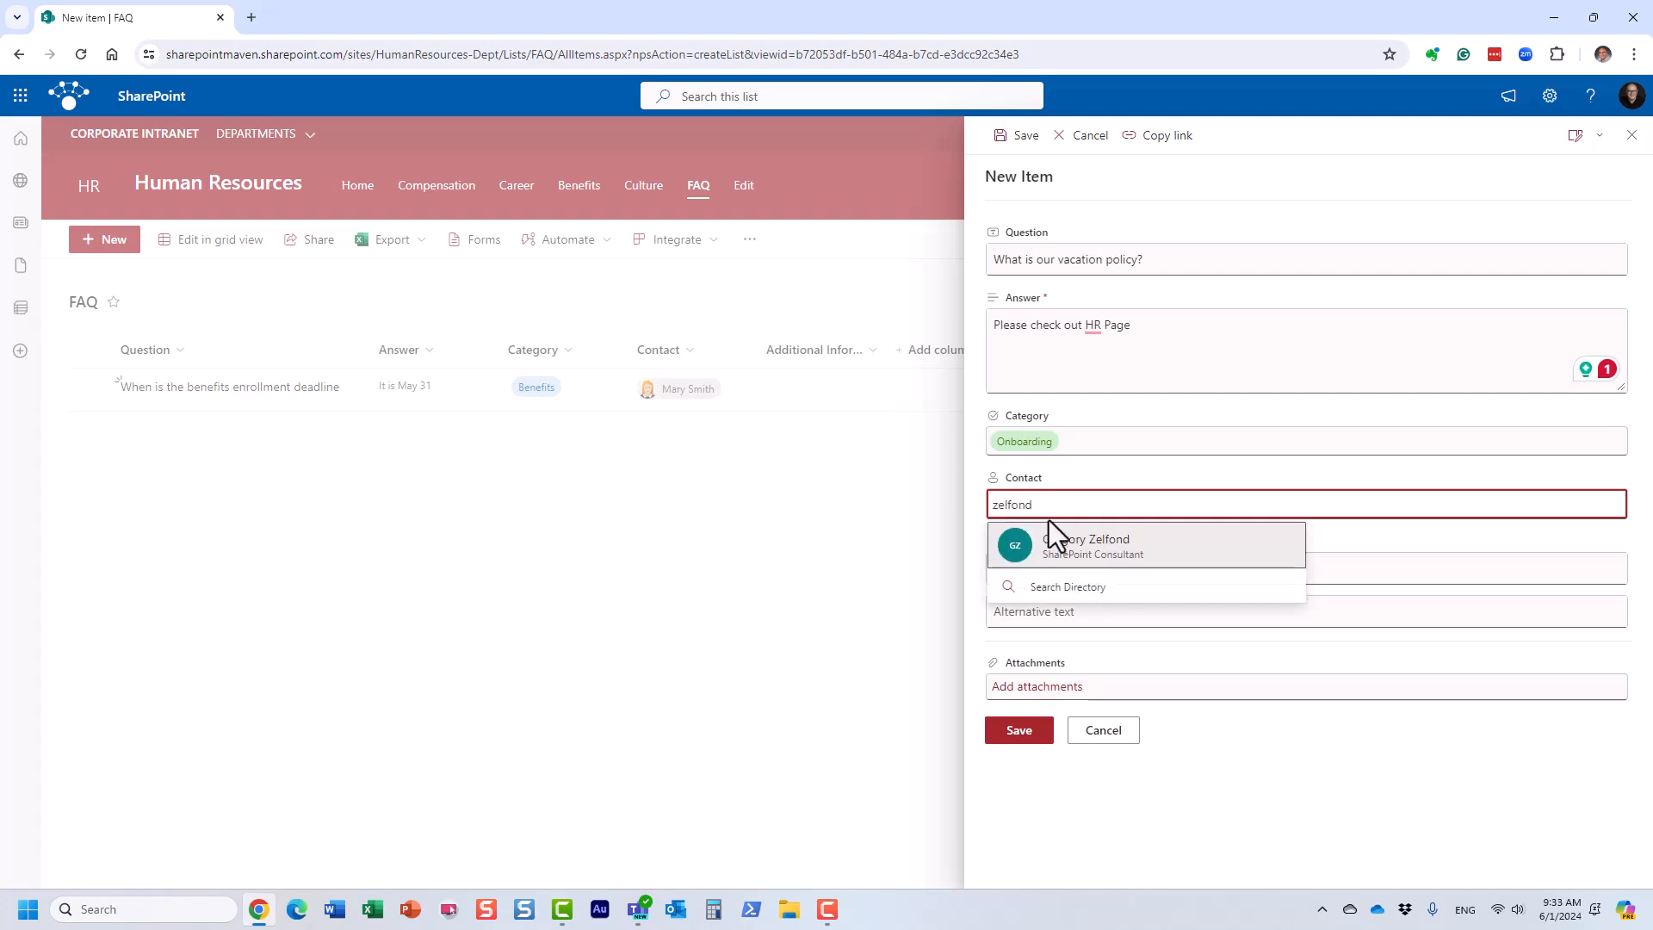
click(1064, 544)
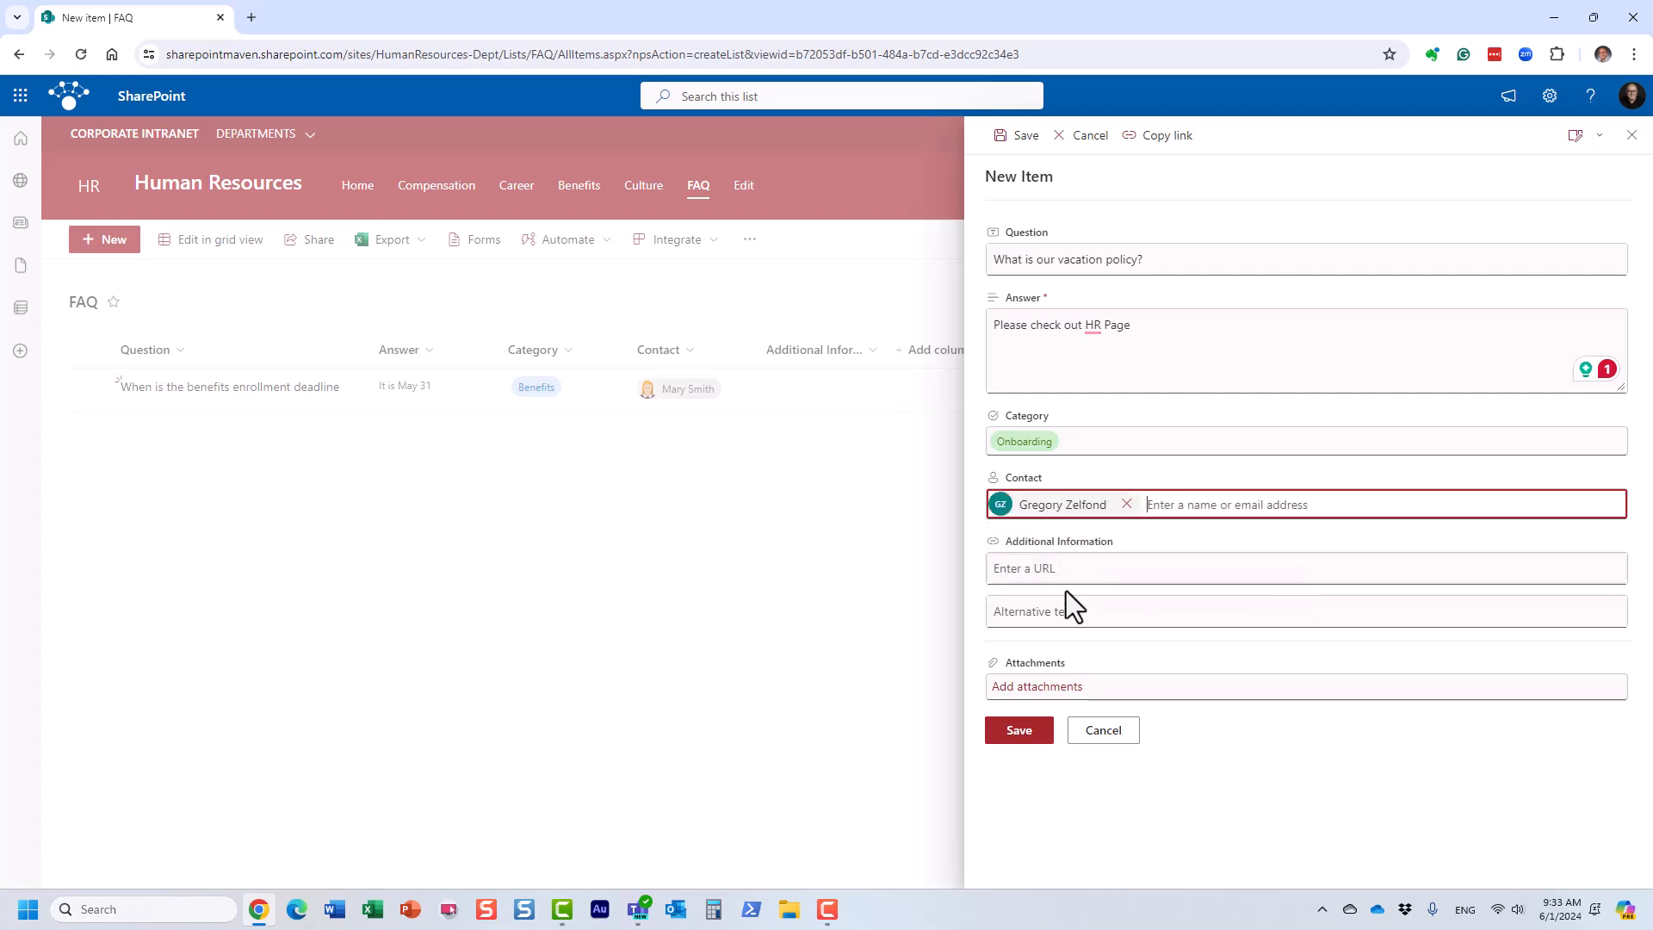
click(1020, 731)
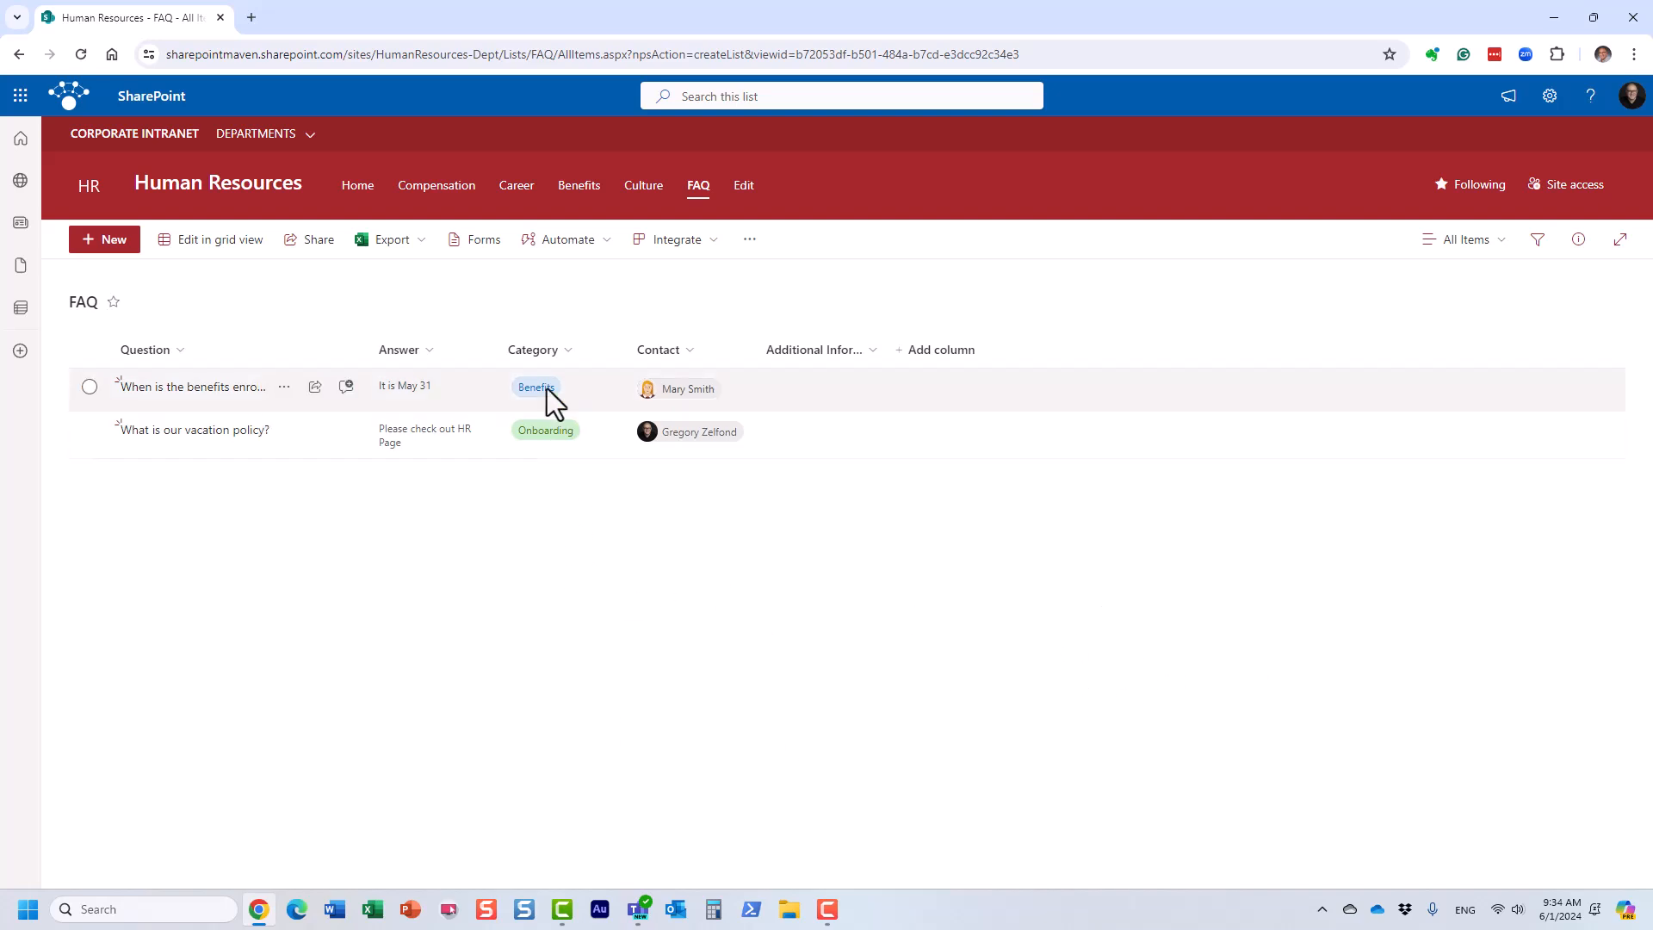
- Pin the Category column to the list's filters pane
click(569, 350)
click(528, 318)
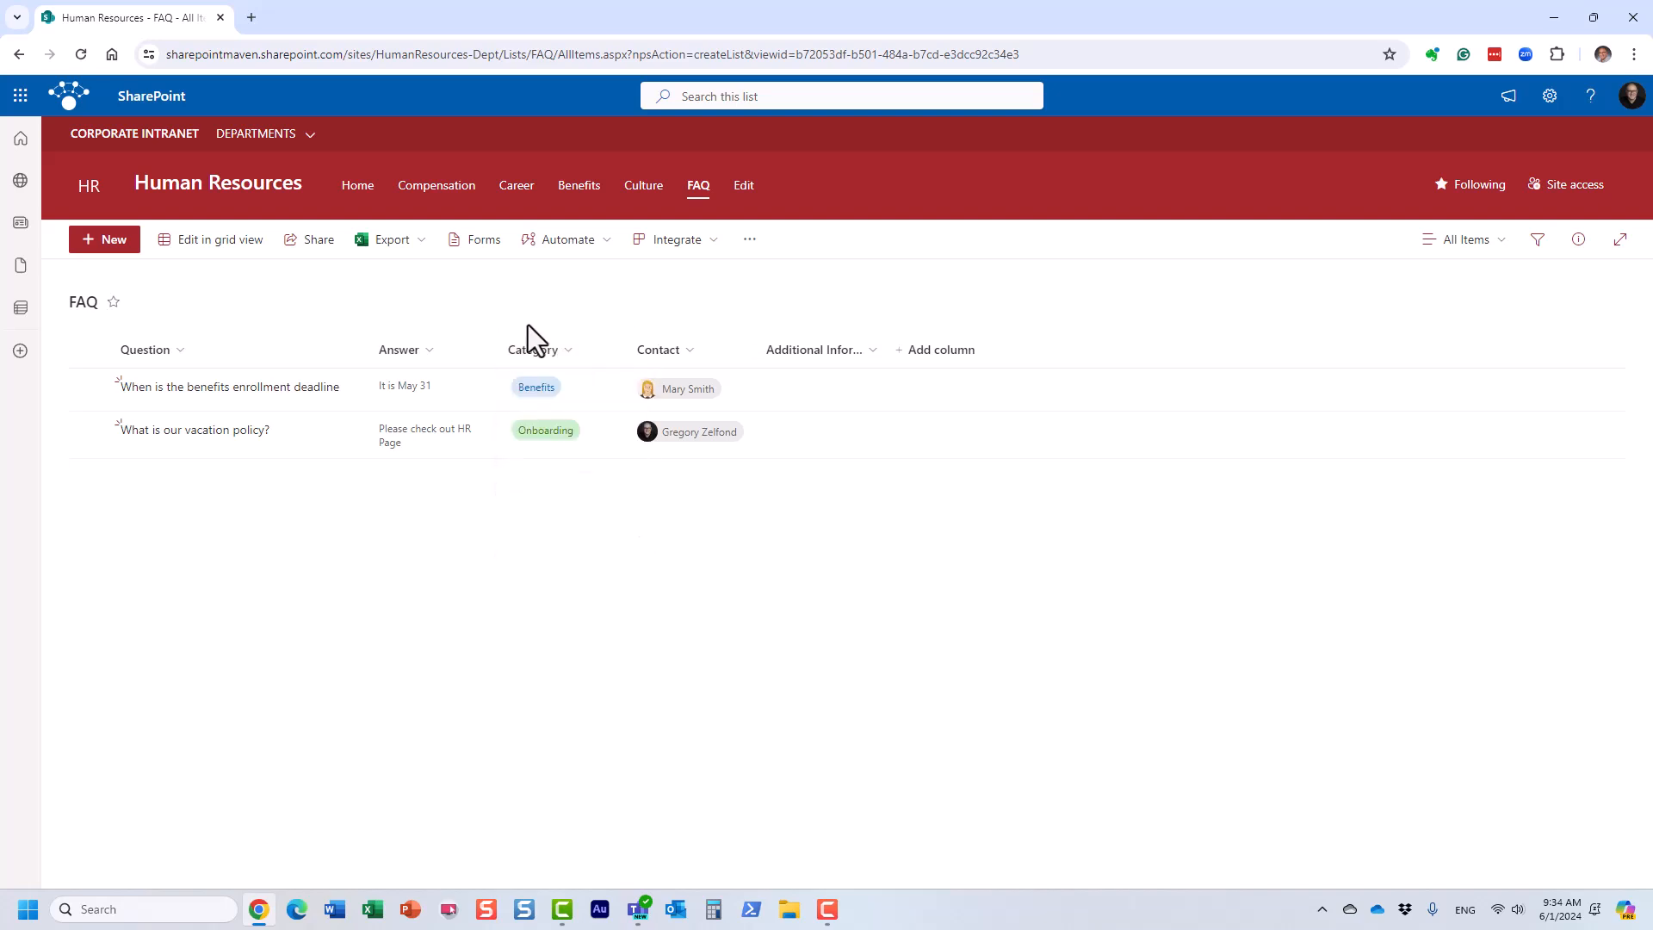
click(551, 359)
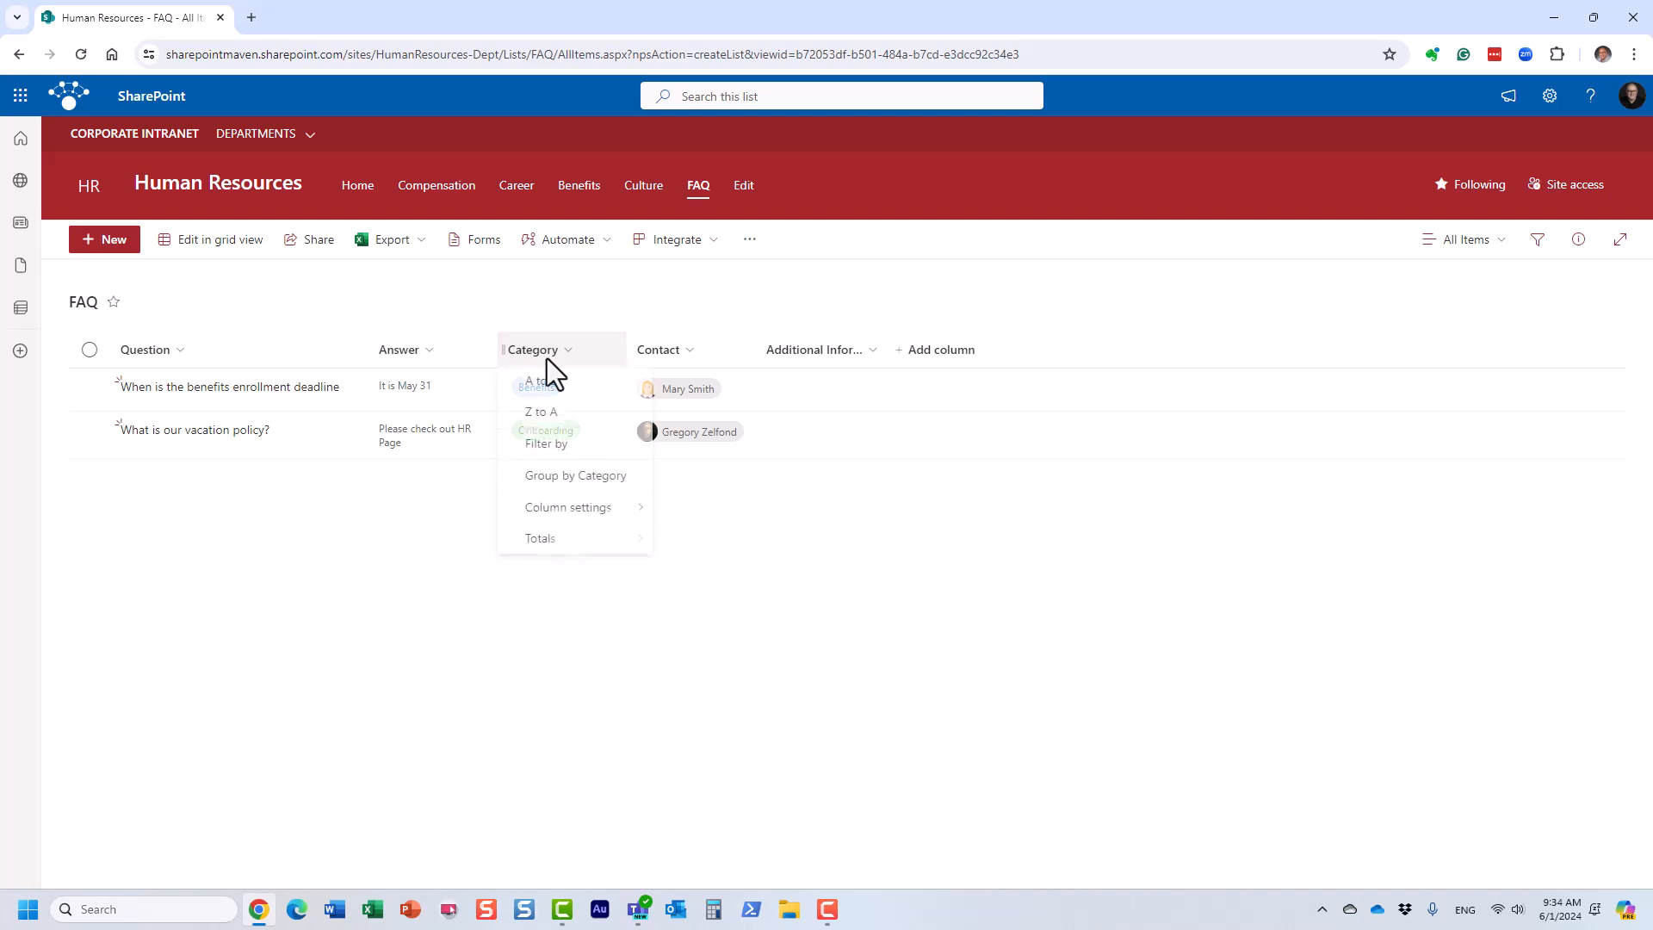
mouse_move(568, 512)
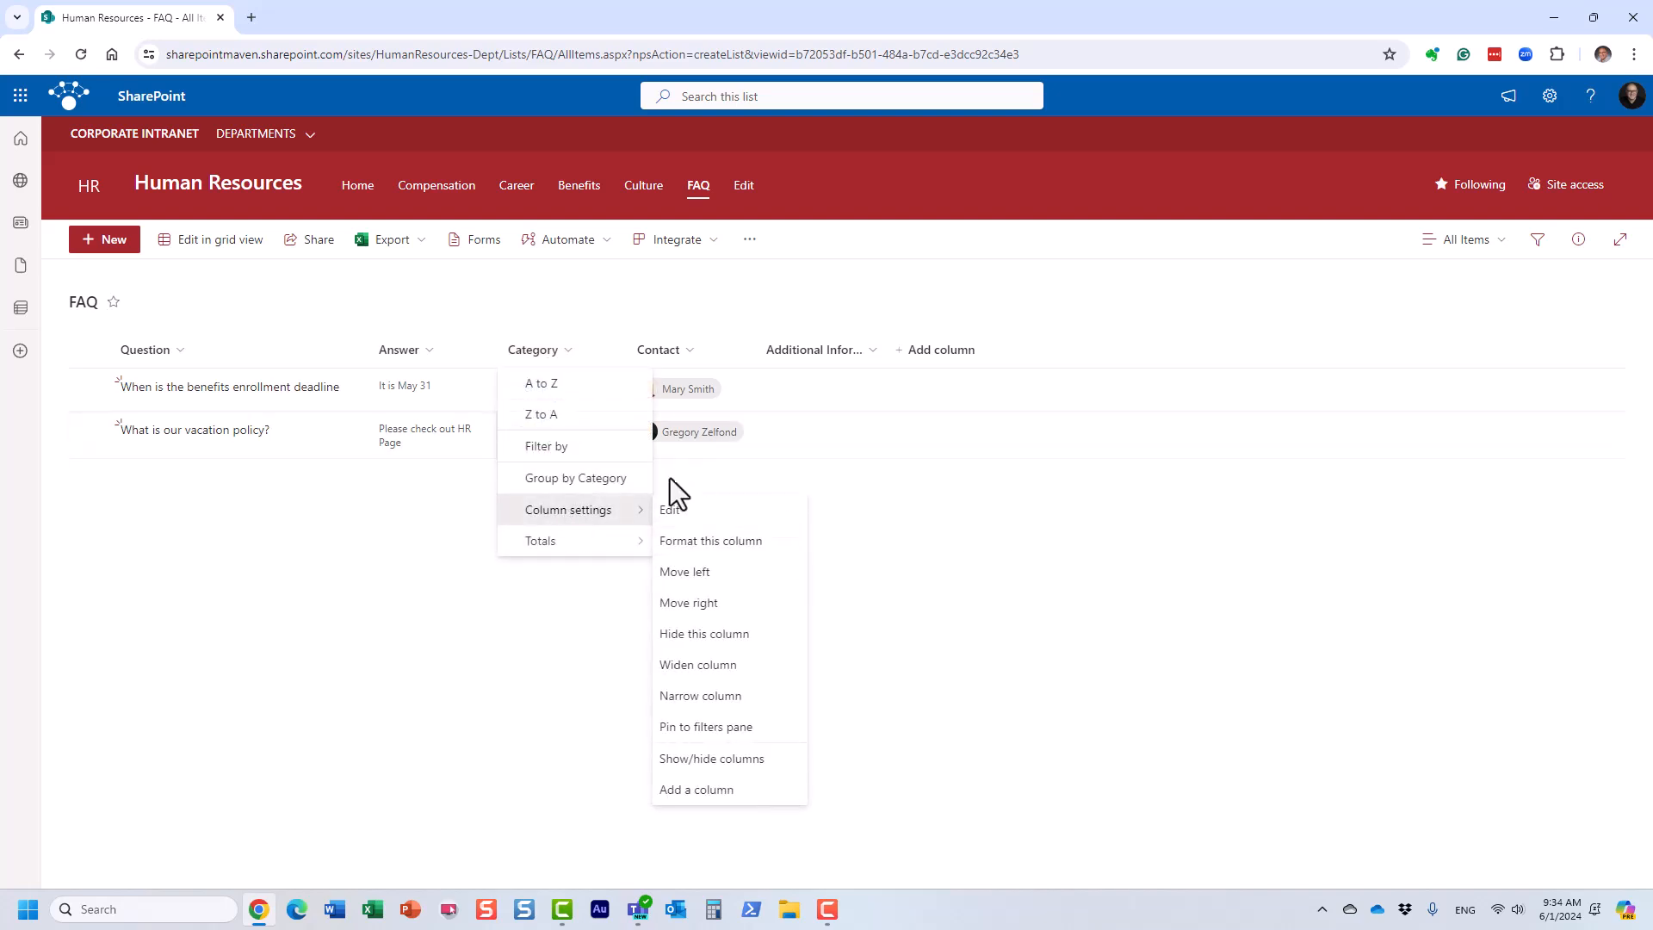
click(734, 737)
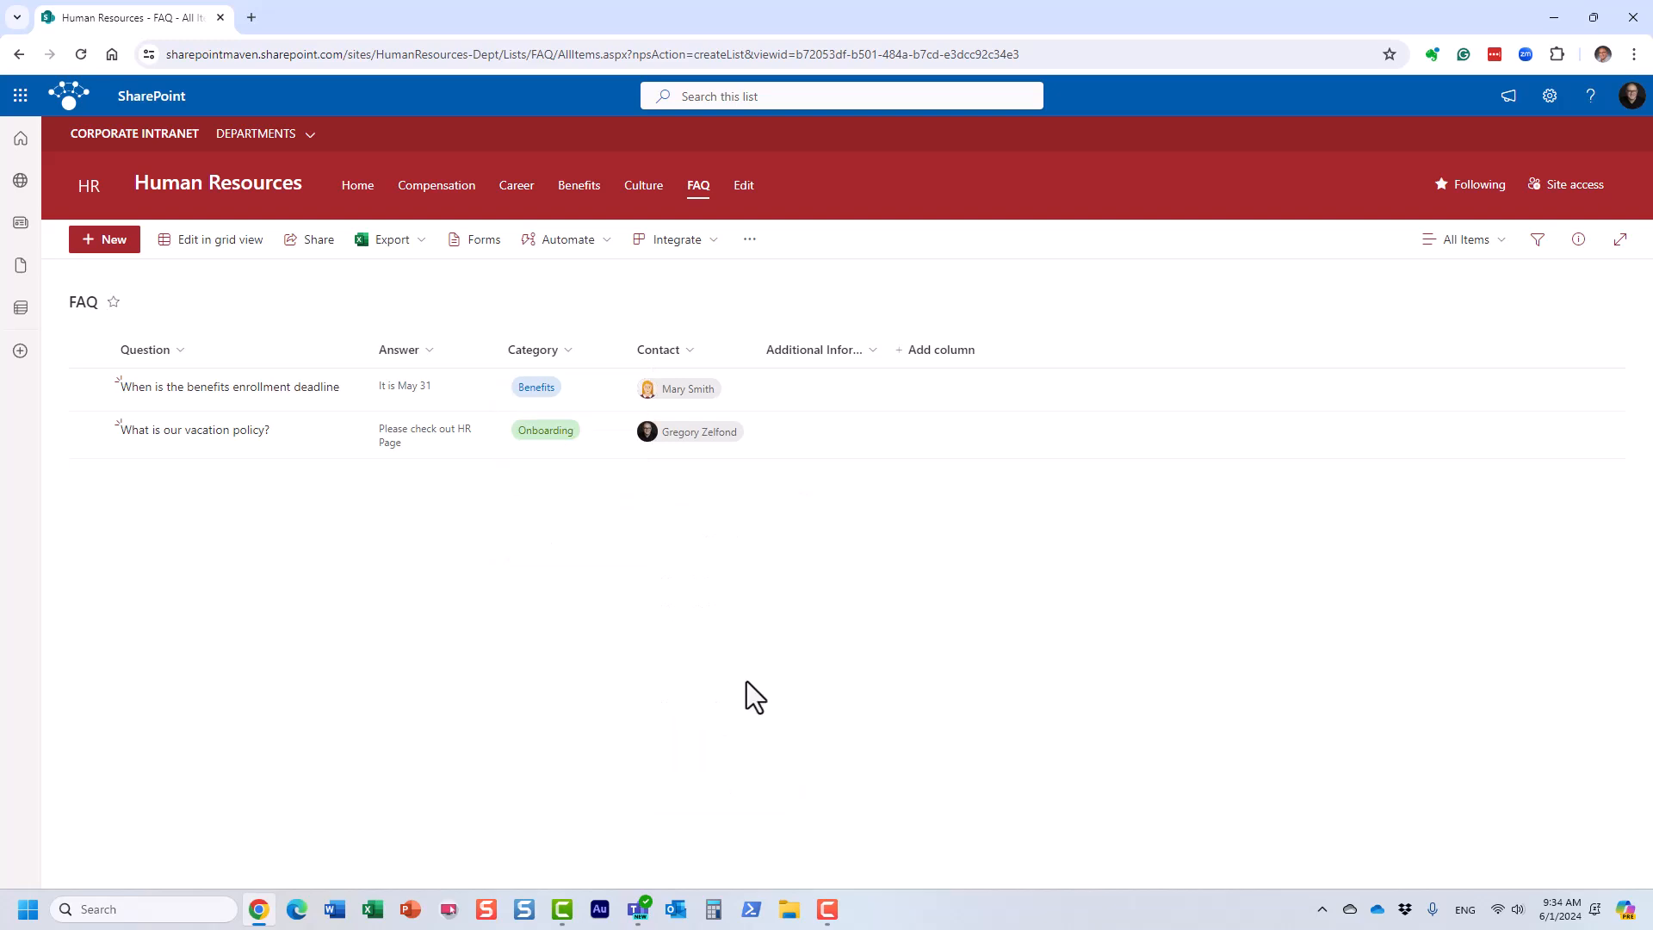
- Pin the Contact column to the list's filters pane as well
click(675, 353)
mouse_move(721, 512)
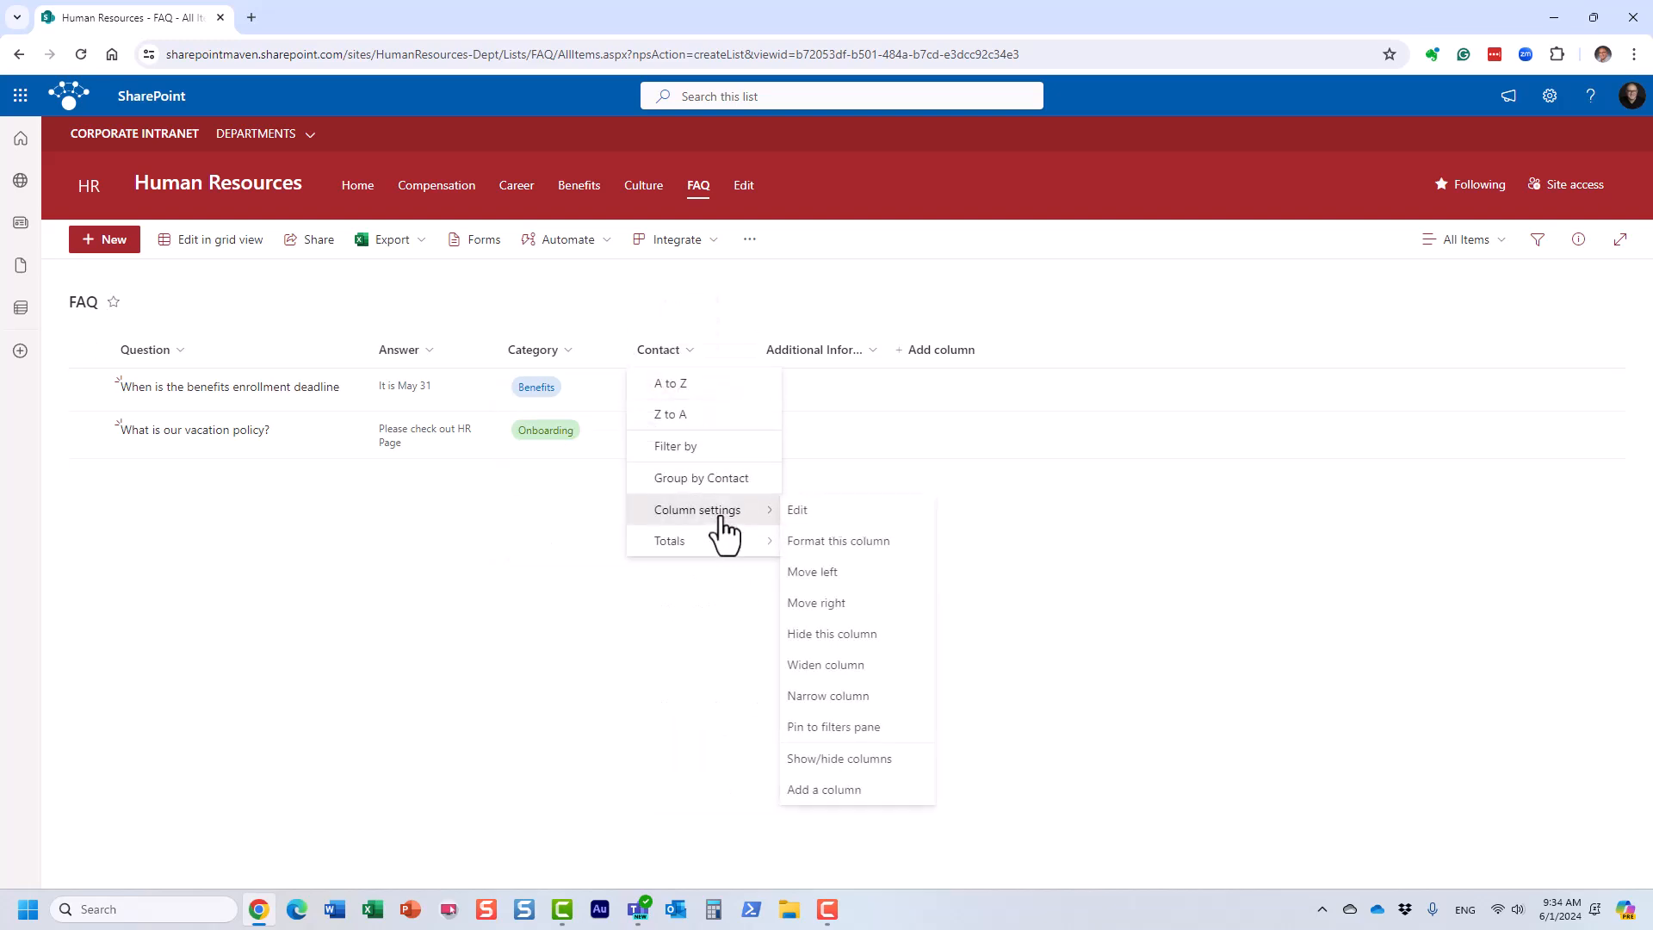
click(844, 728)
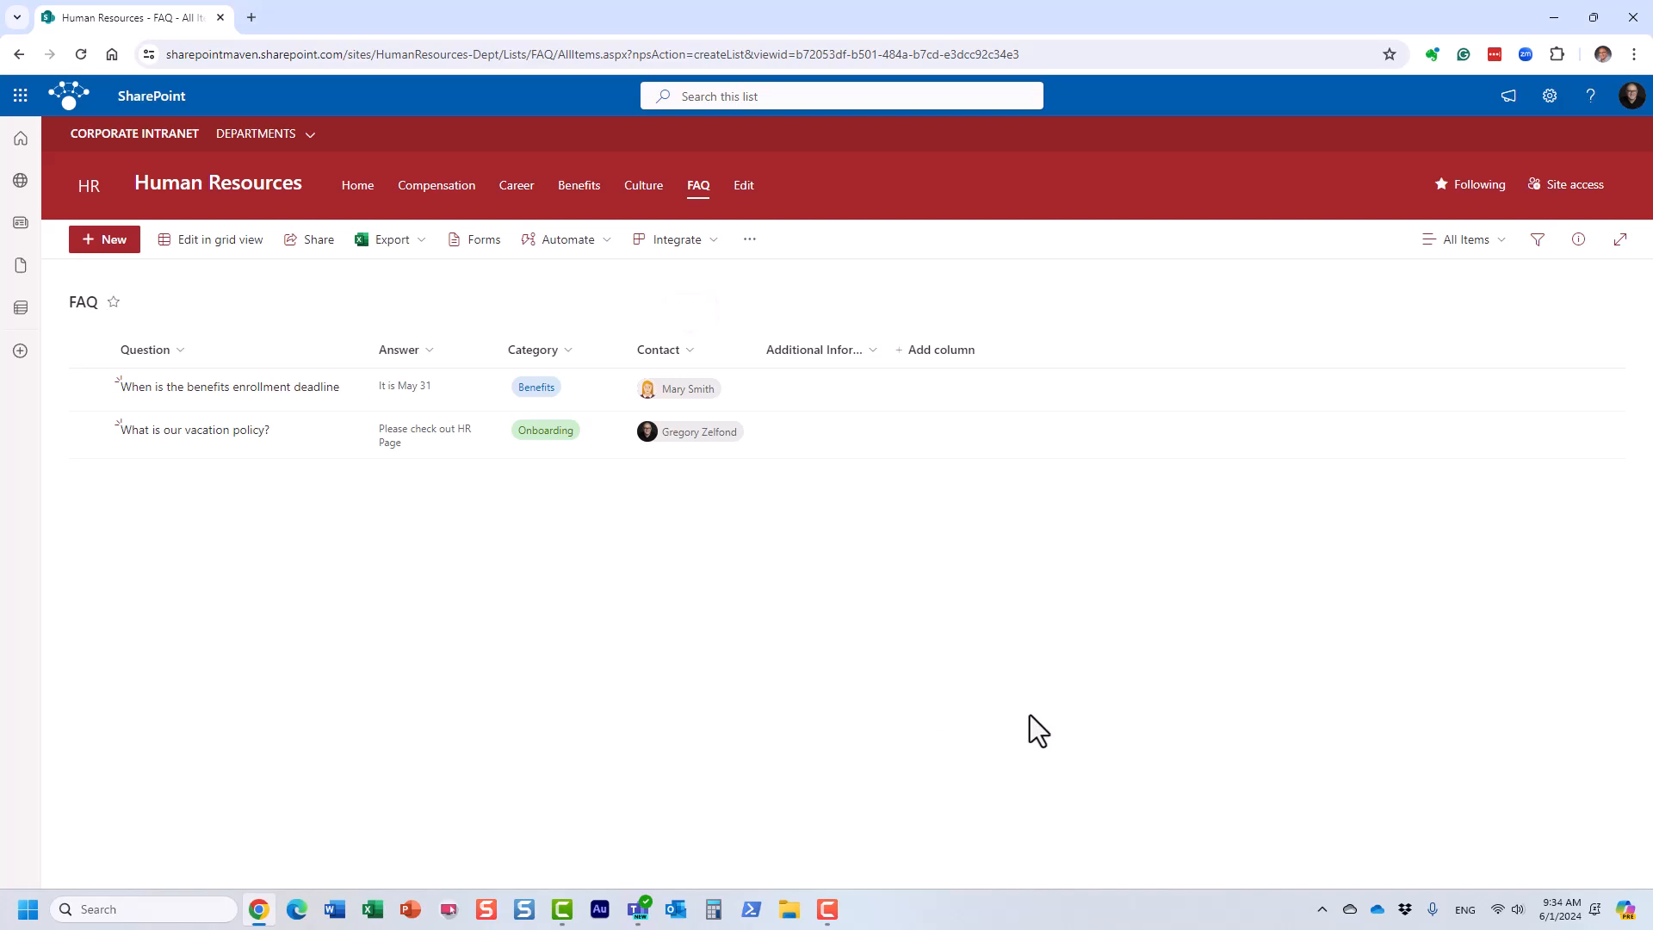
- Reload the FAQ list, show its filters pane, and filter the items to the Benefits category
click(80, 54)
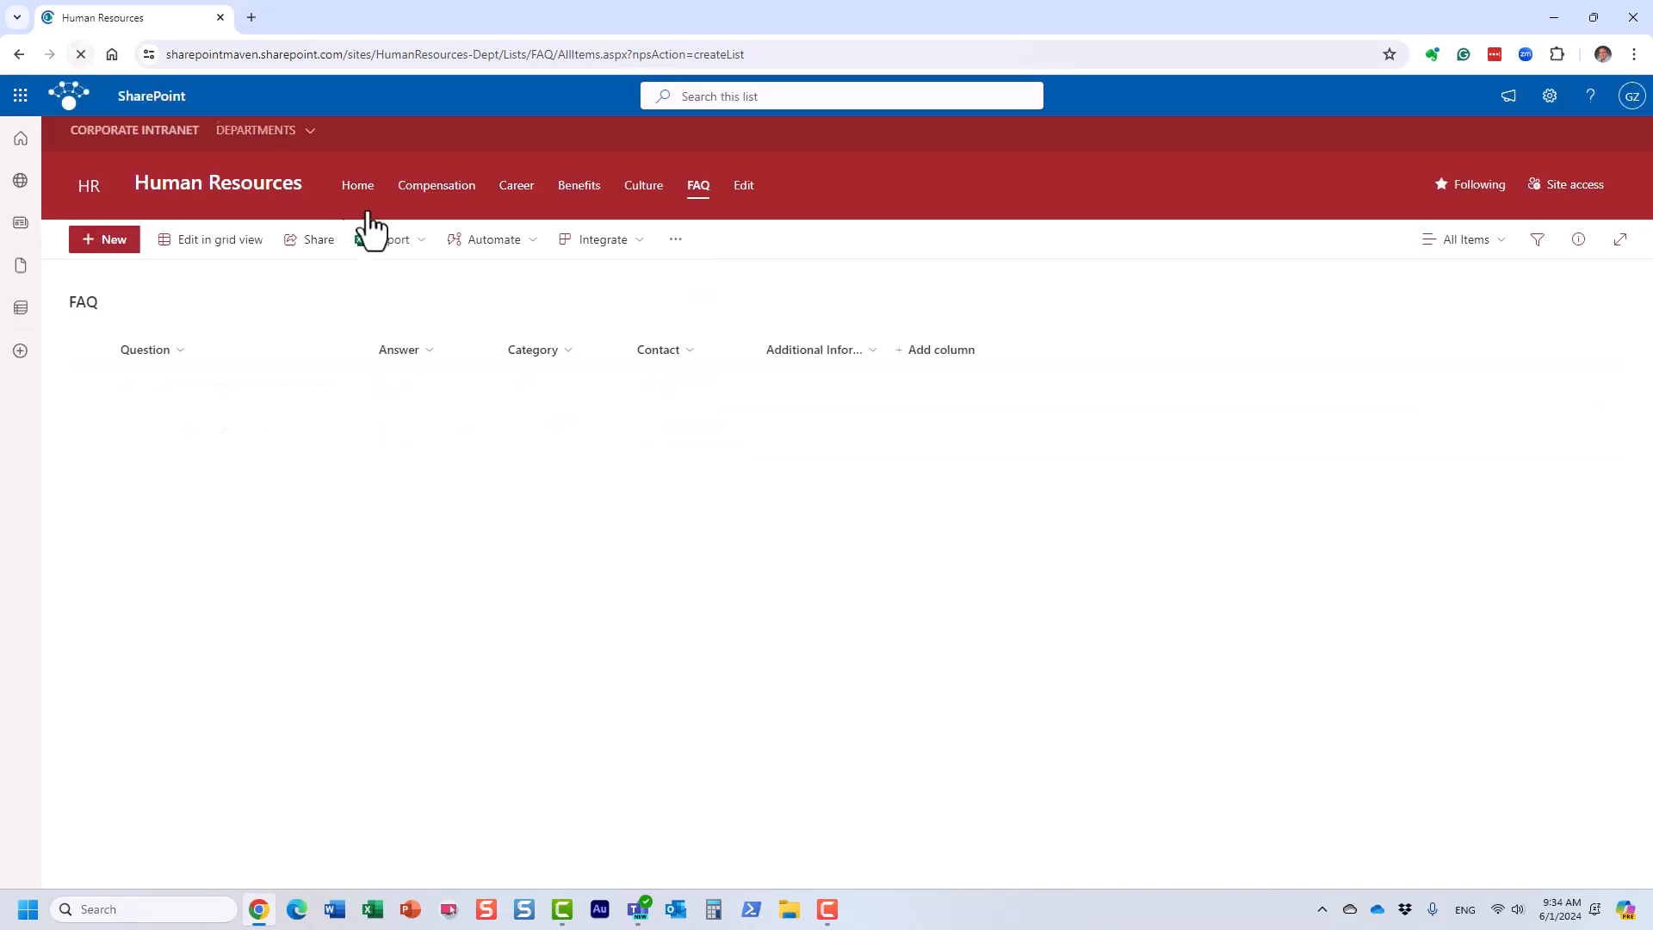
click(1538, 248)
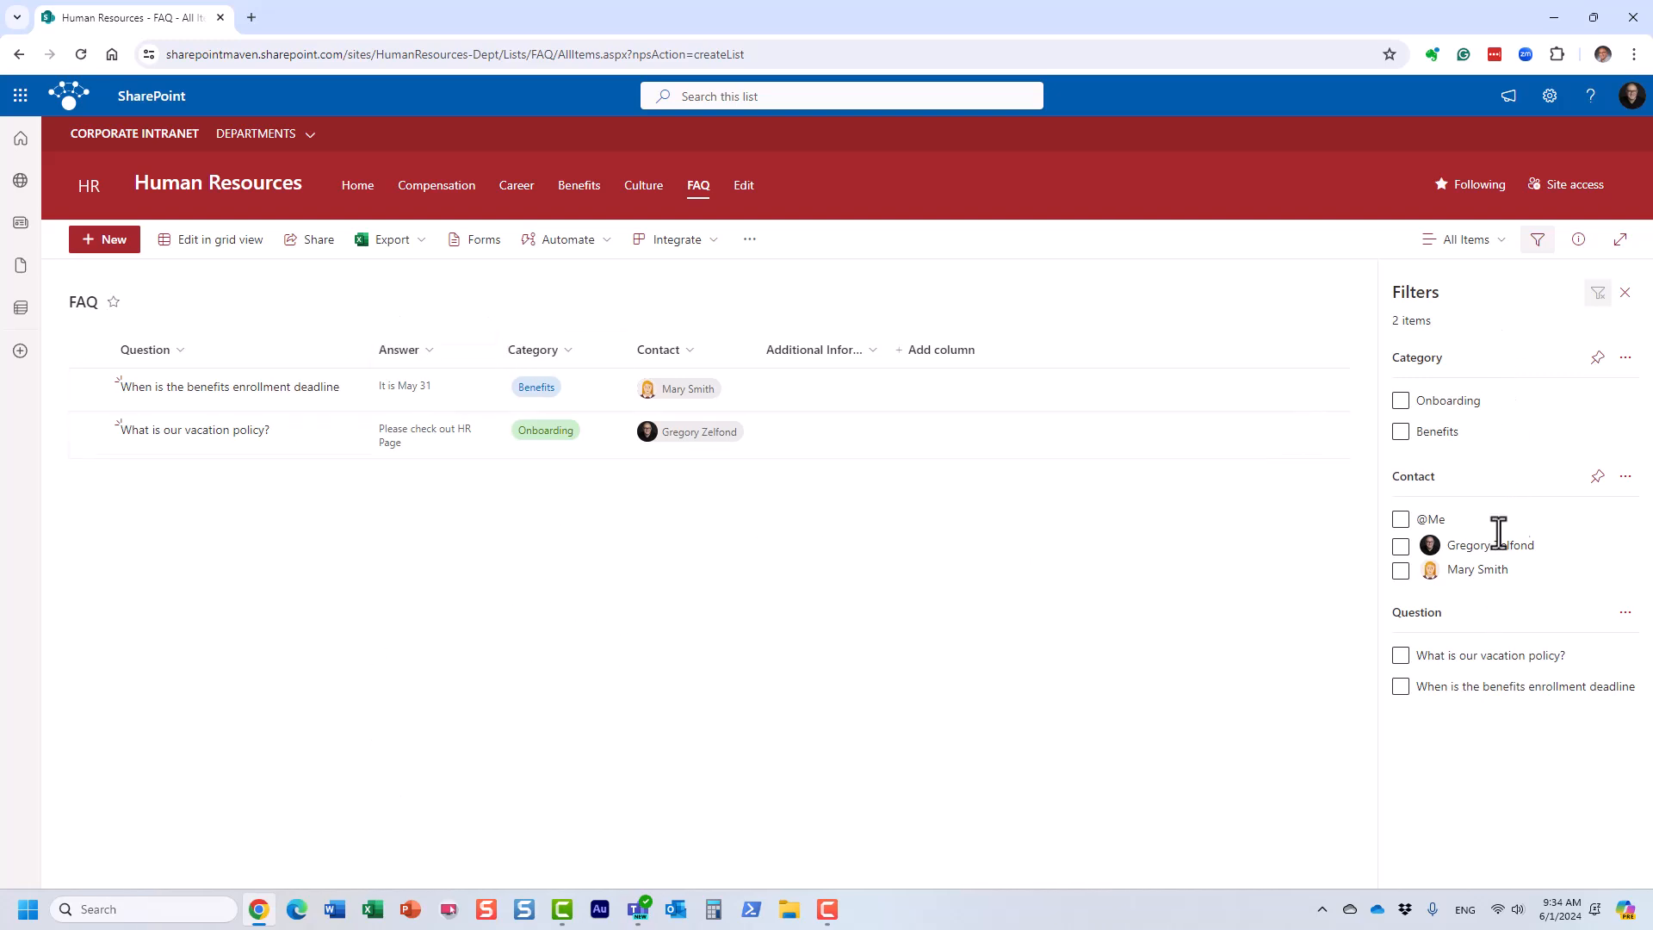
click(1400, 433)
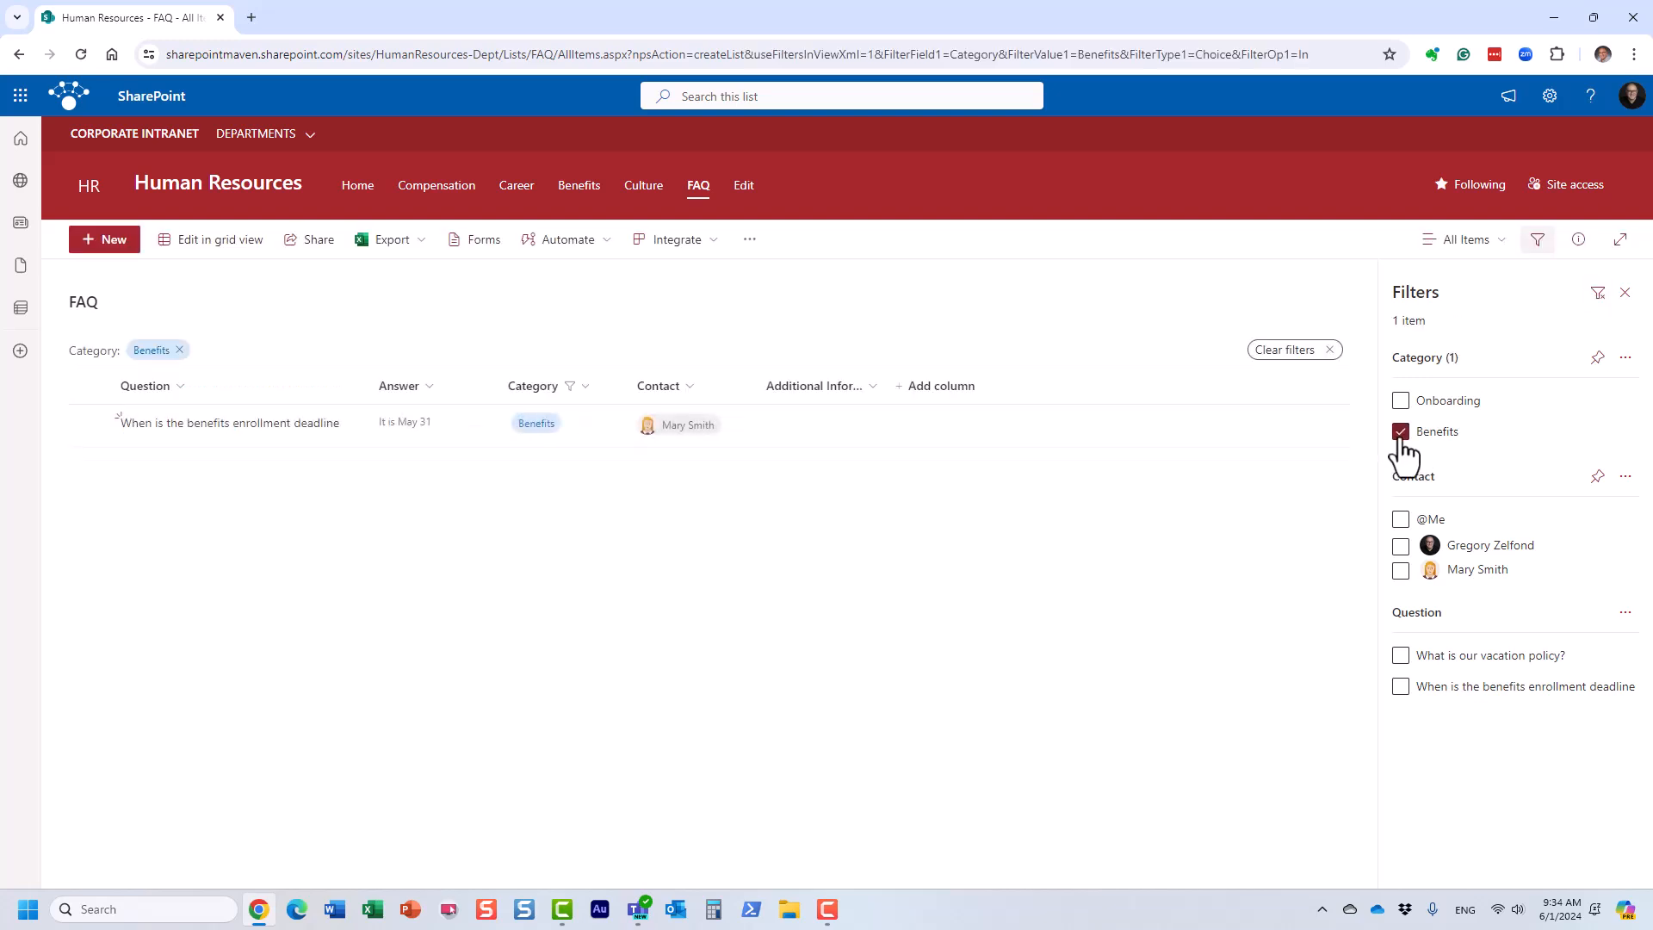
- Test the filters pane with the Onboarding category and one contact in turn, clear the filters, and close the pane
click(1401, 433)
click(1401, 403)
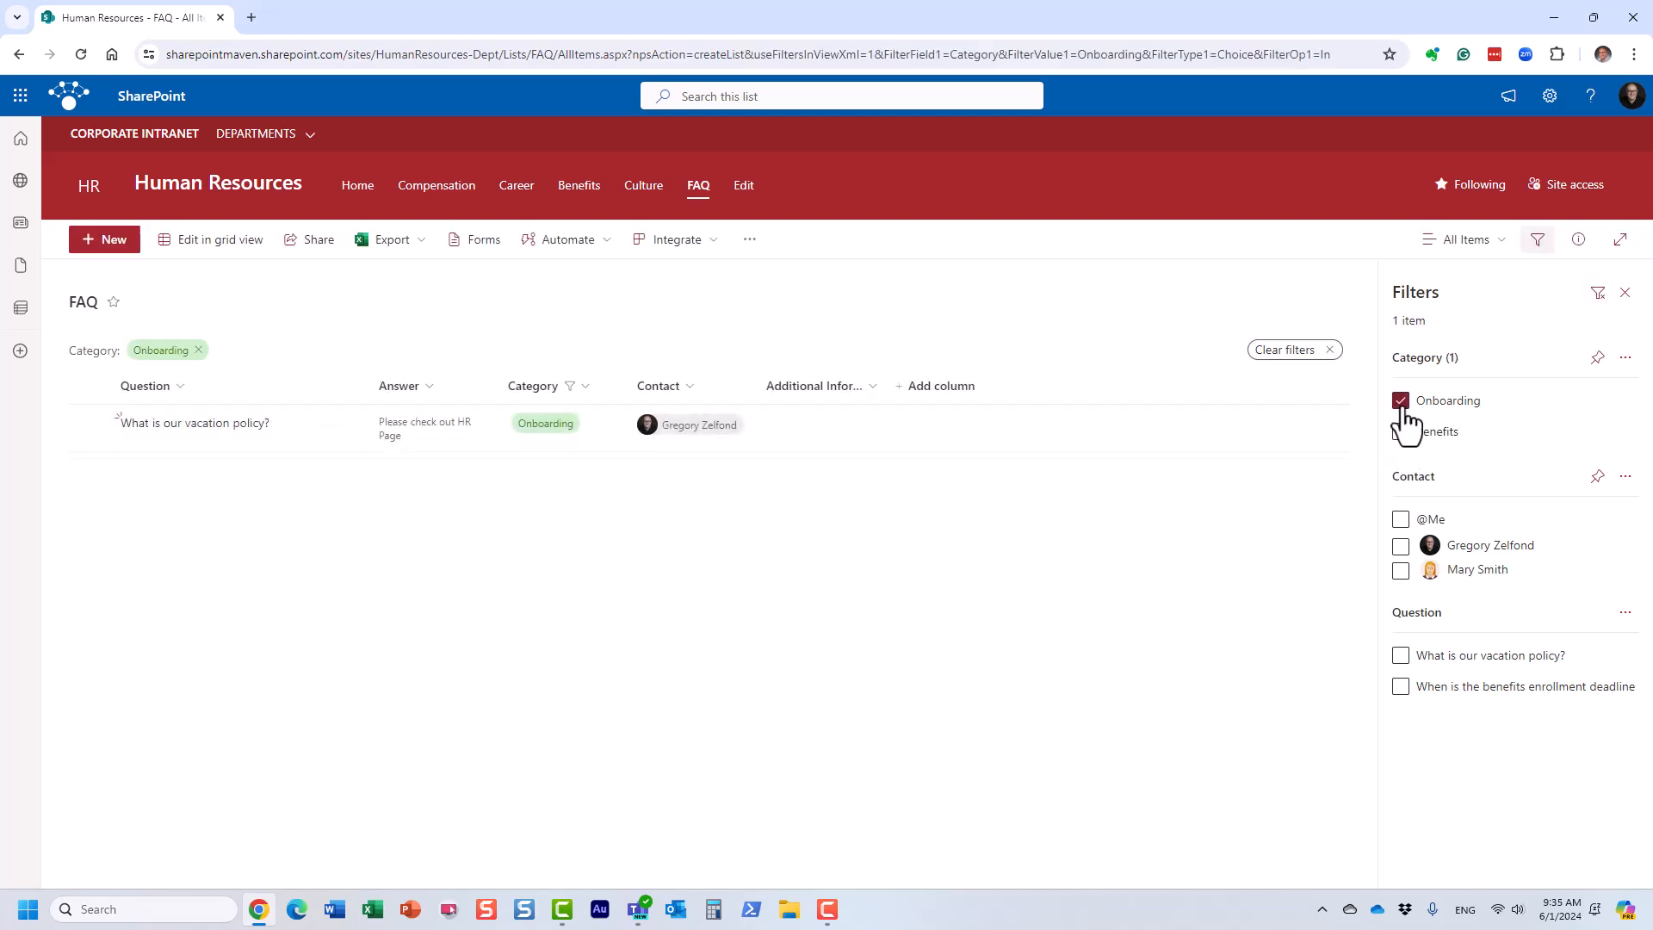
click(1401, 403)
click(1401, 570)
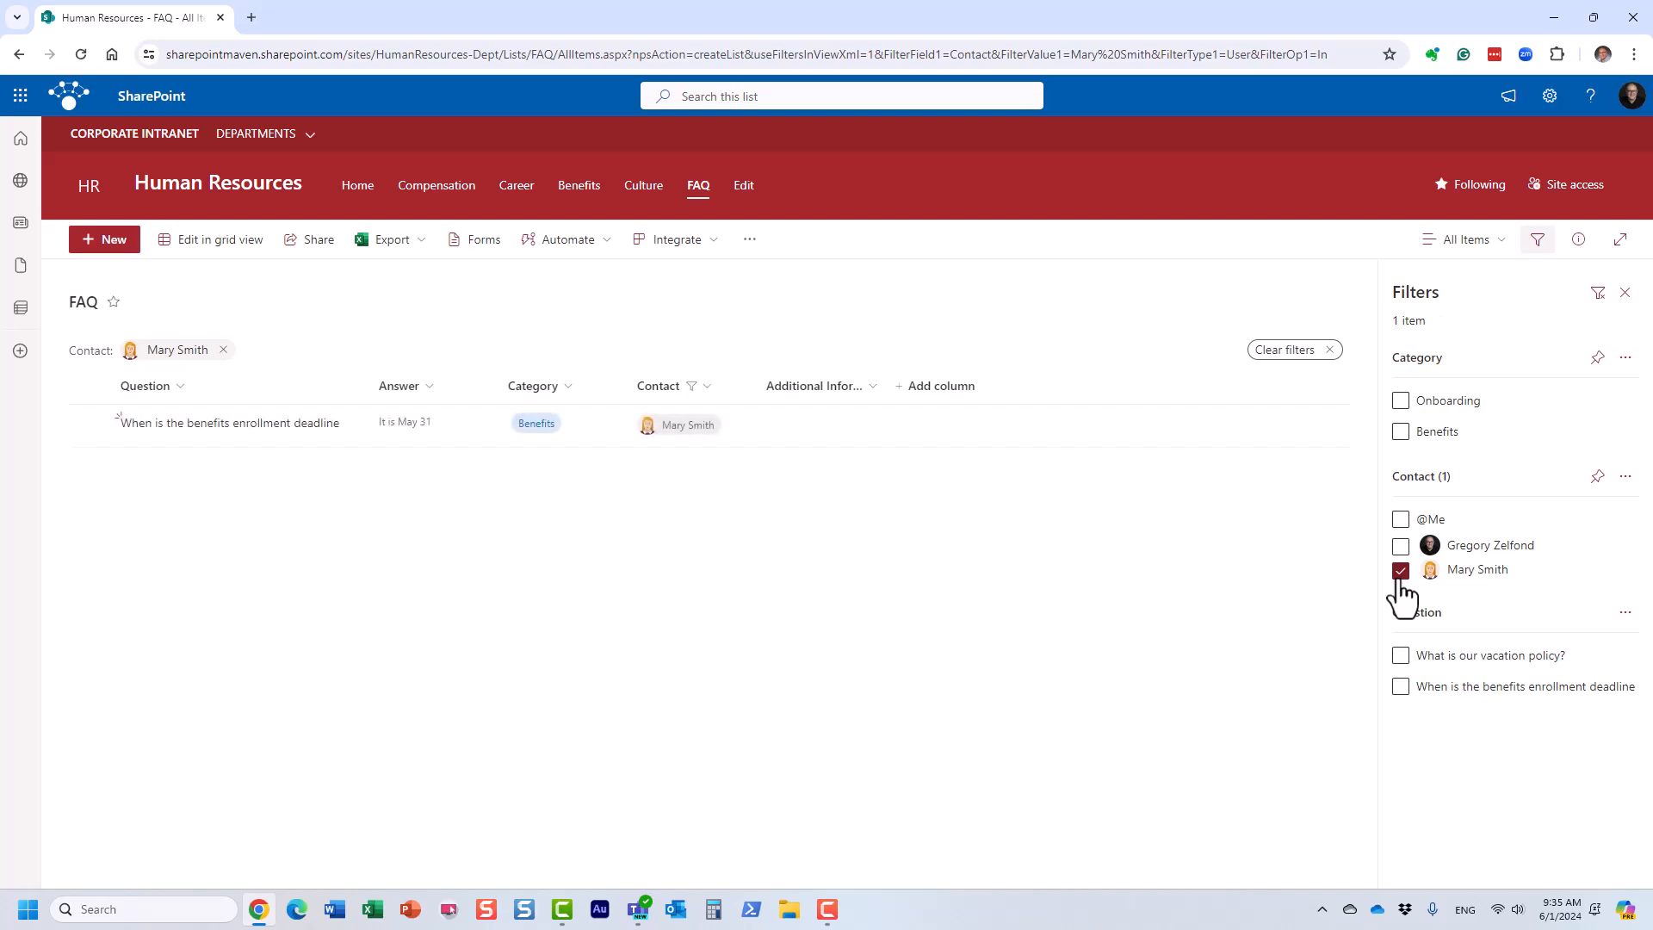
click(1401, 571)
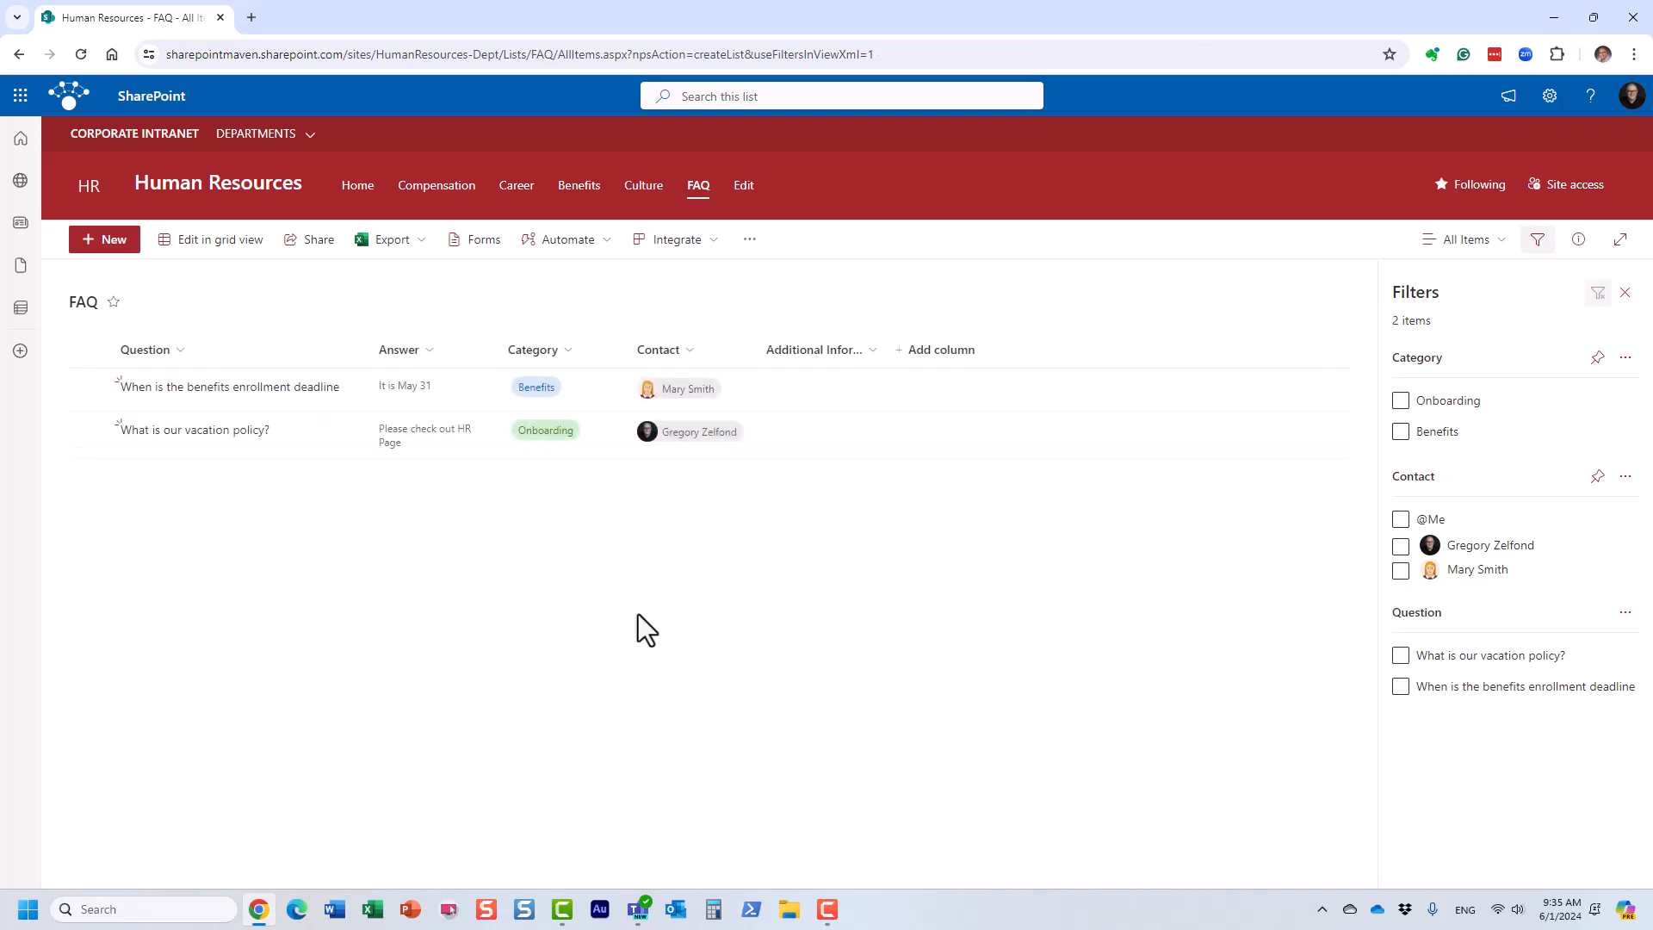
click(1537, 241)
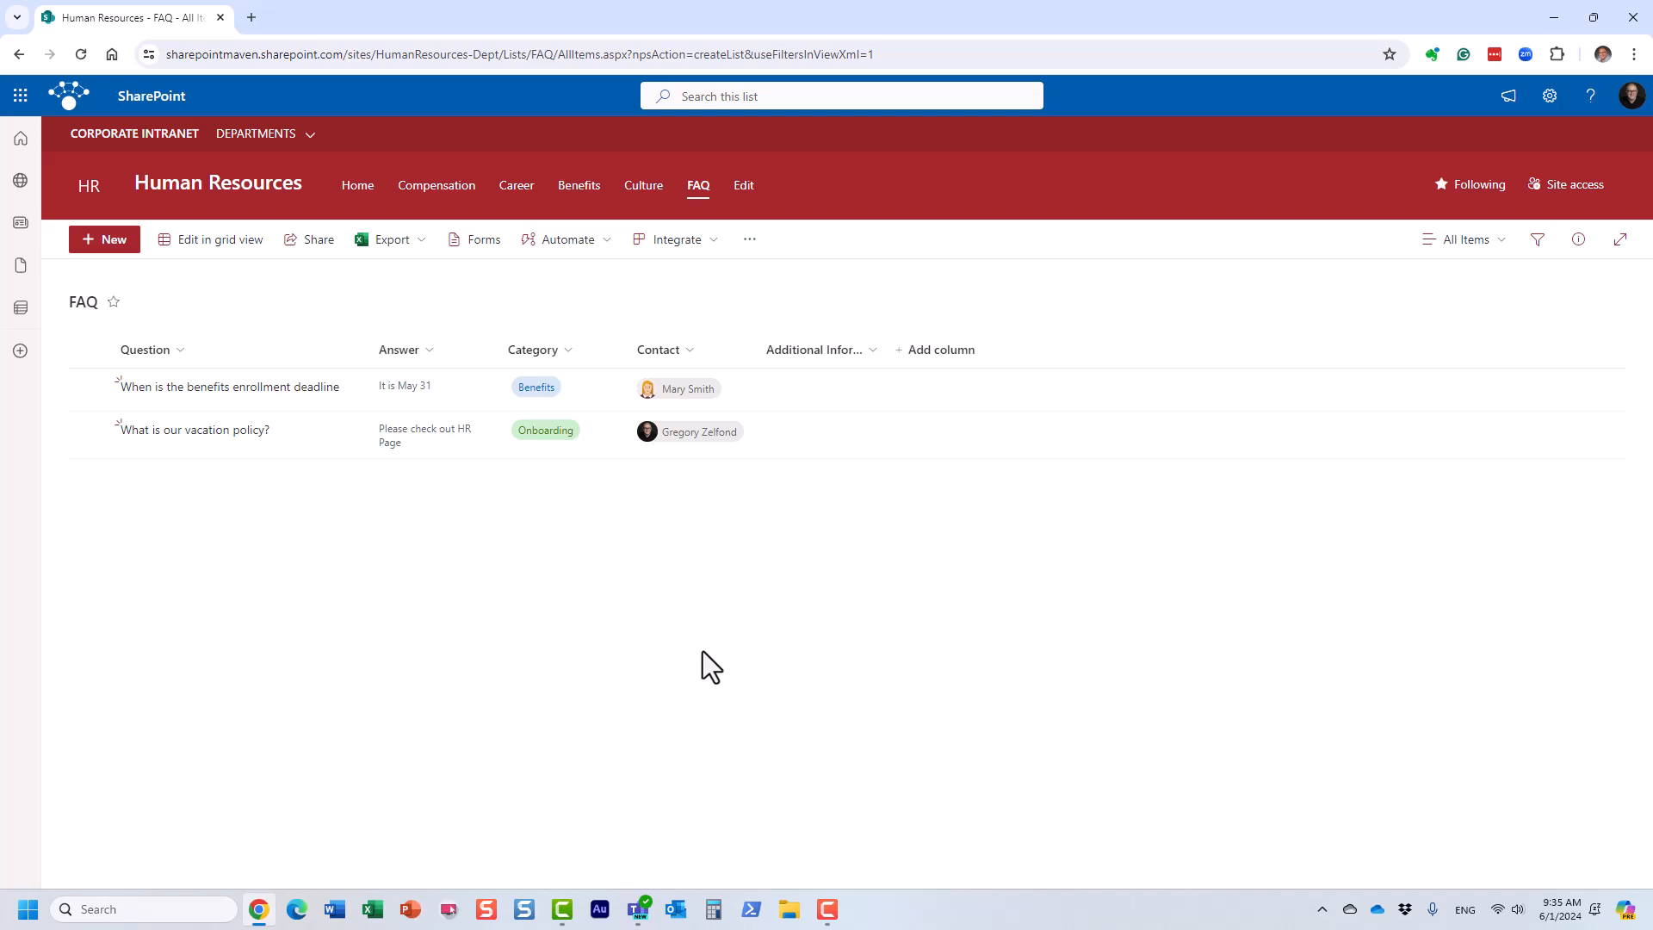
- Group the FAQ list by Category and save the grouped layout as a new view named By Category
click(567, 353)
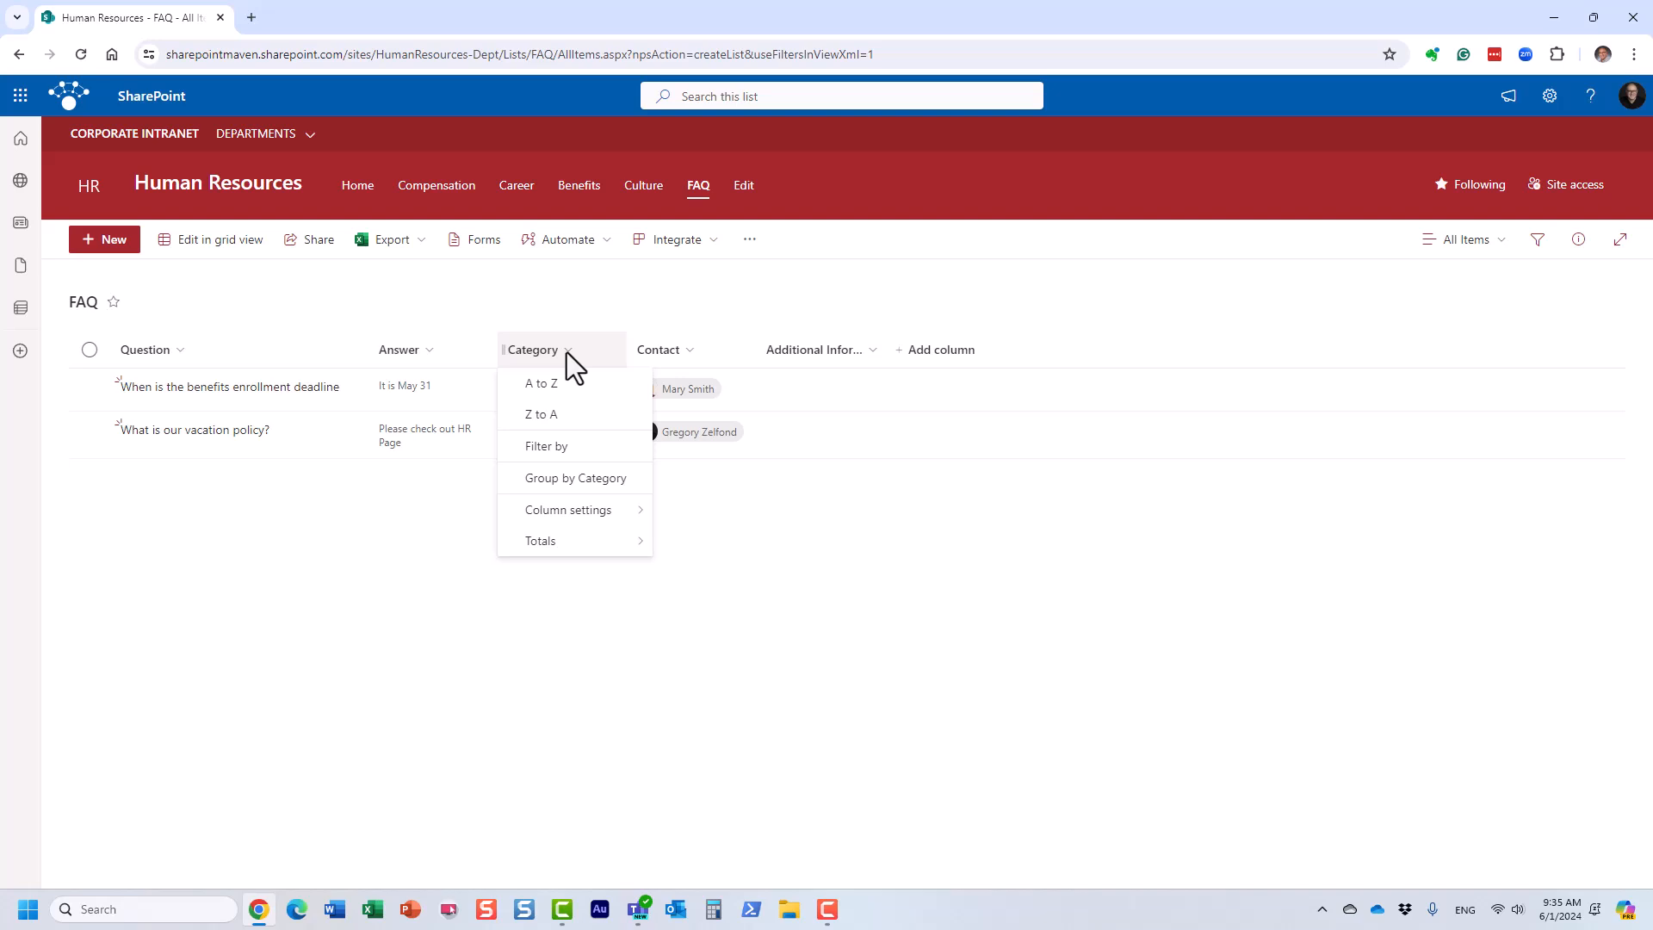
click(595, 479)
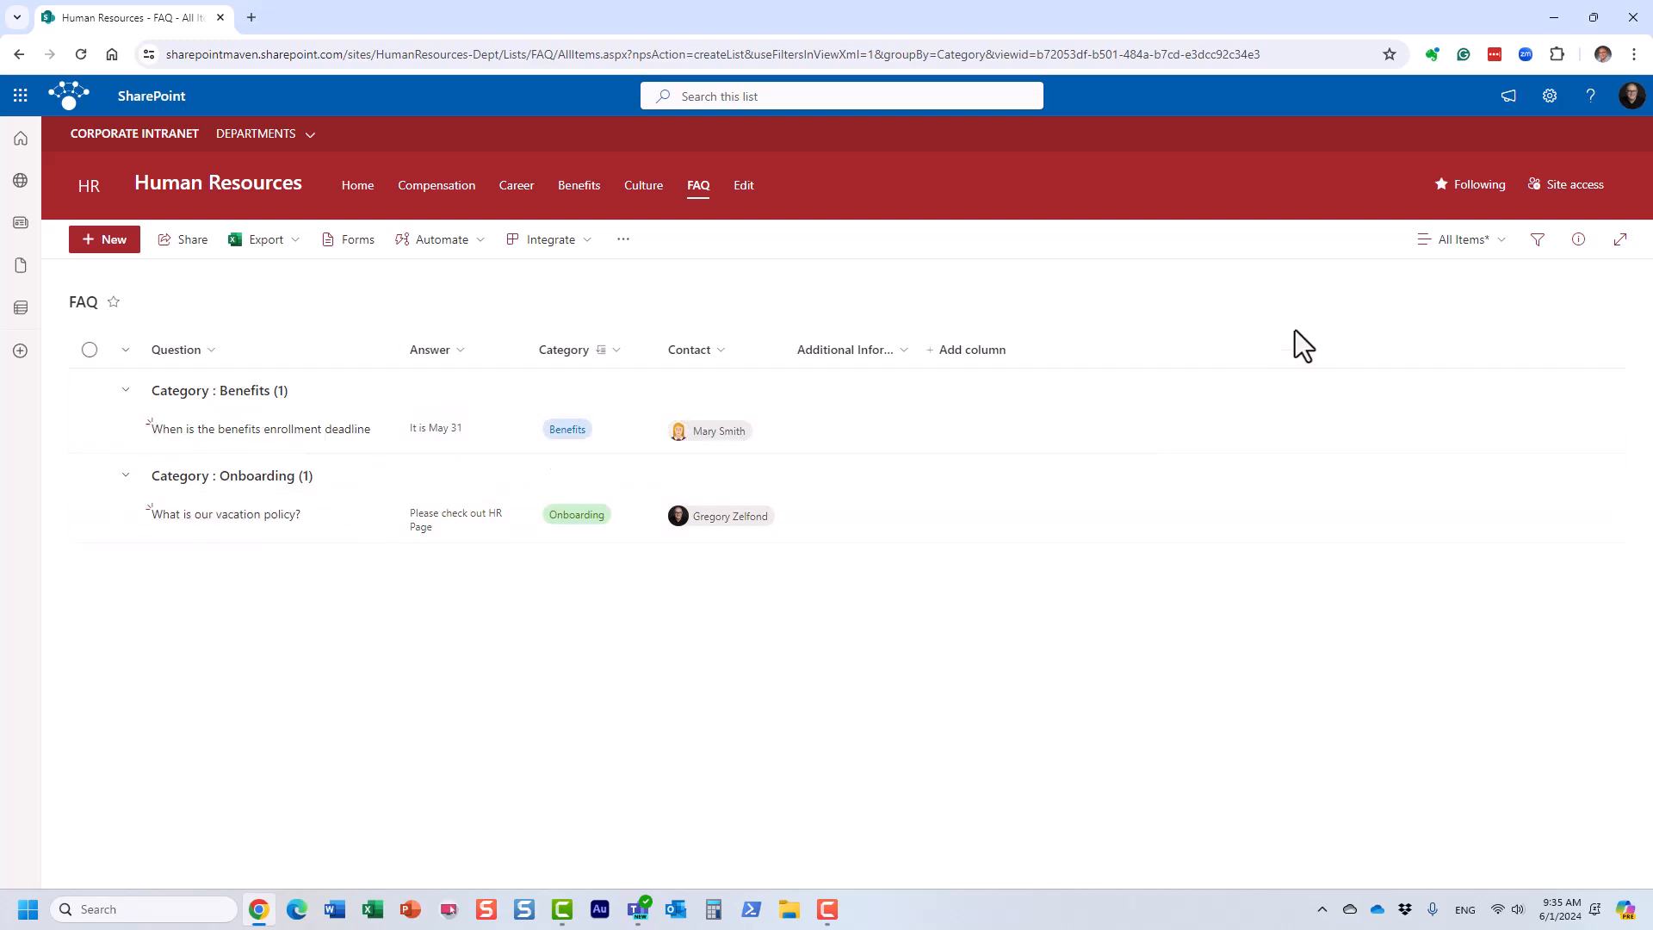
click(1464, 242)
click(1483, 465)
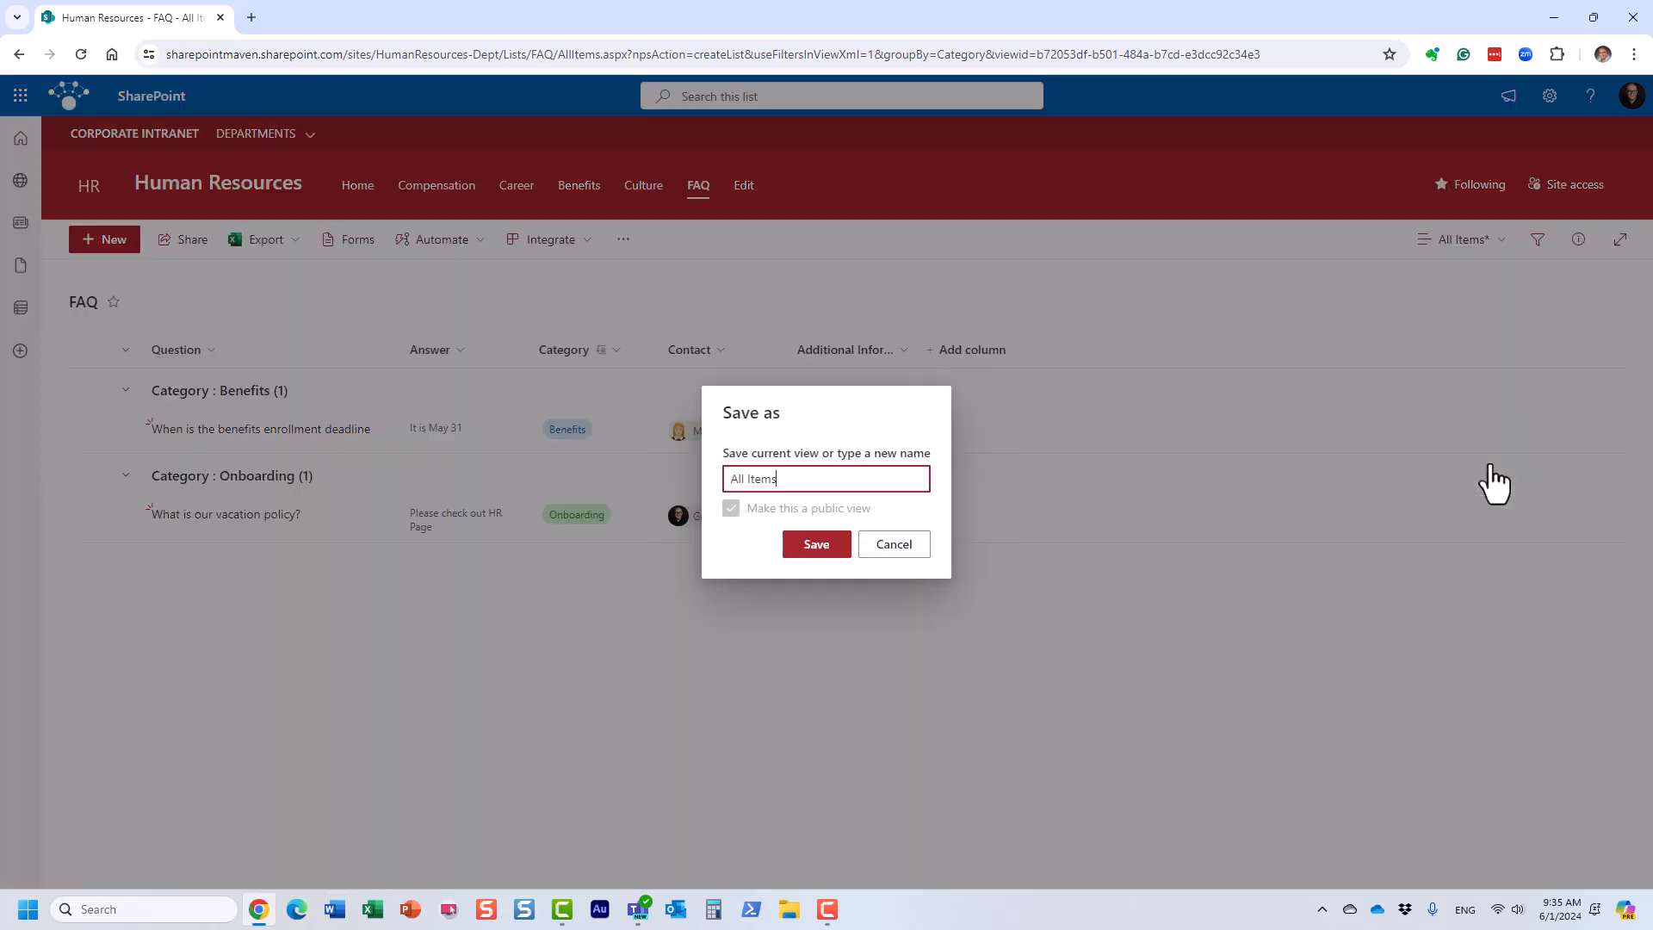
drag(793, 476, 721, 479)
text(By Category)
click(819, 555)
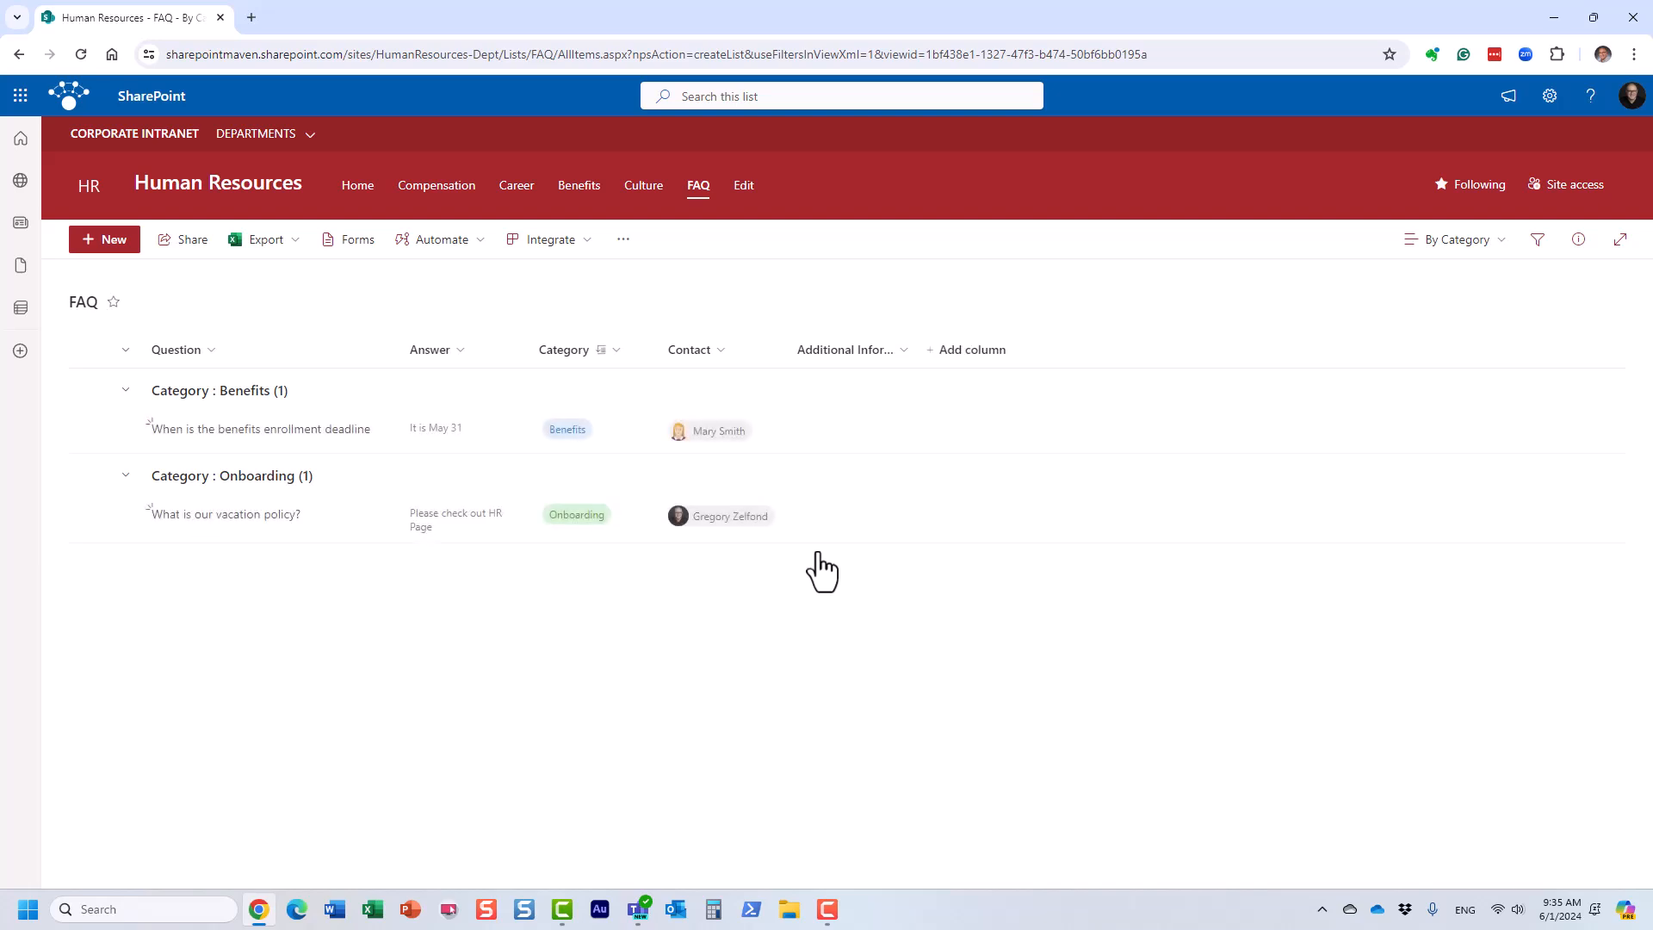
- Make By Category the list's default view and reopen the FAQ list from the site's home page
click(1498, 250)
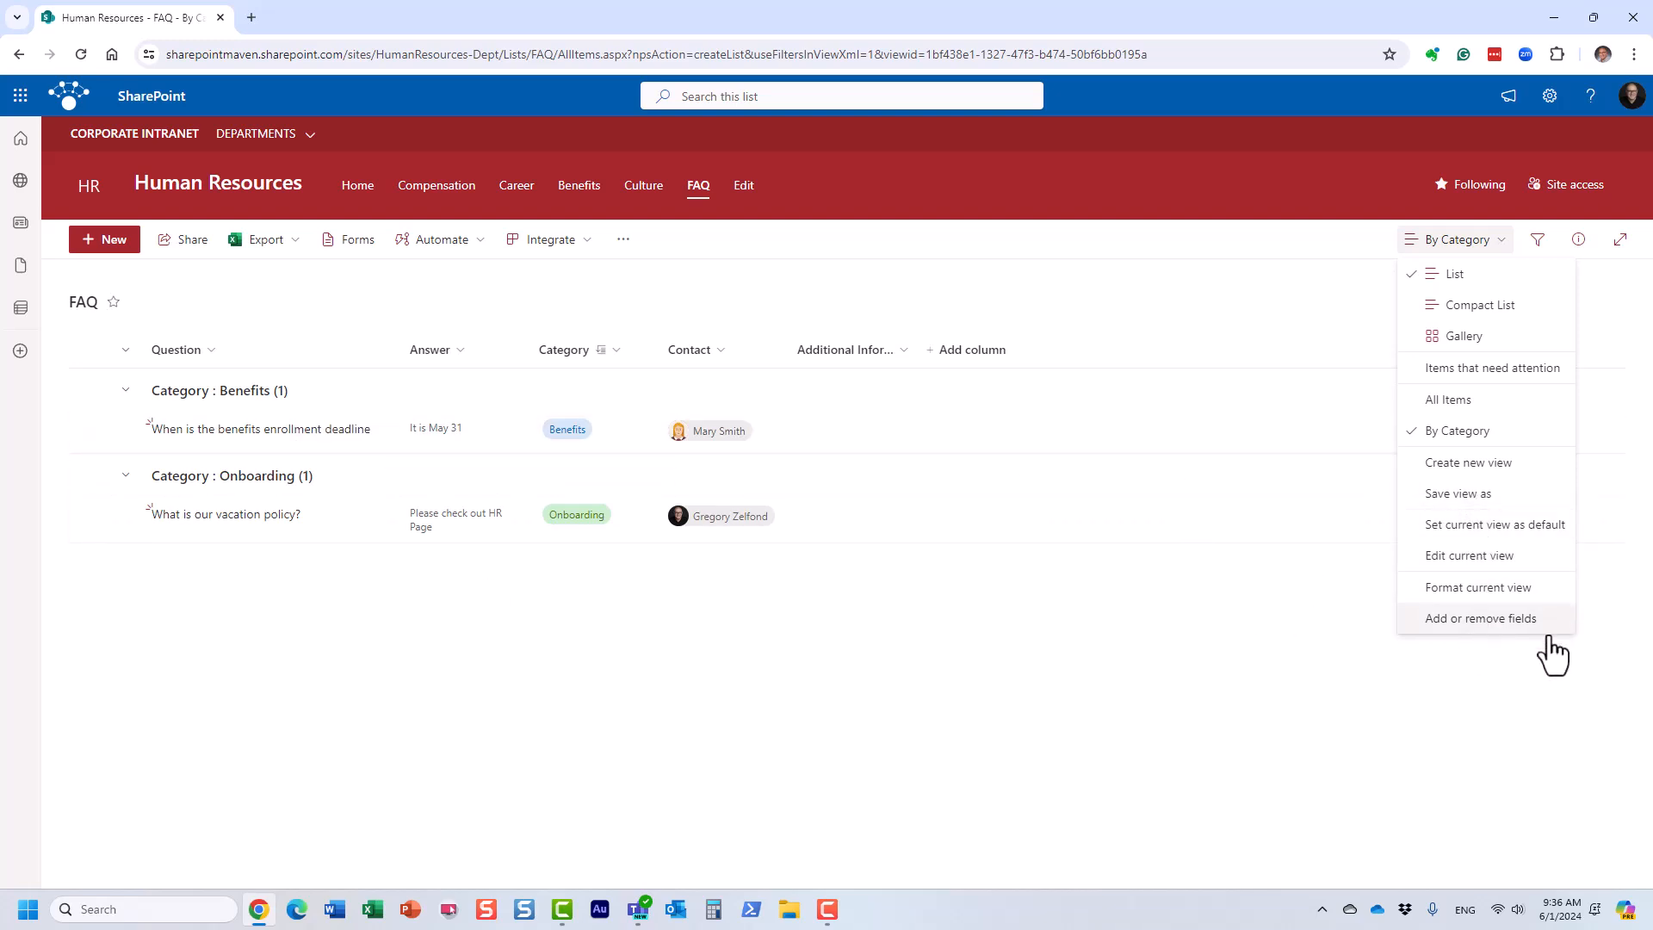
click(1520, 538)
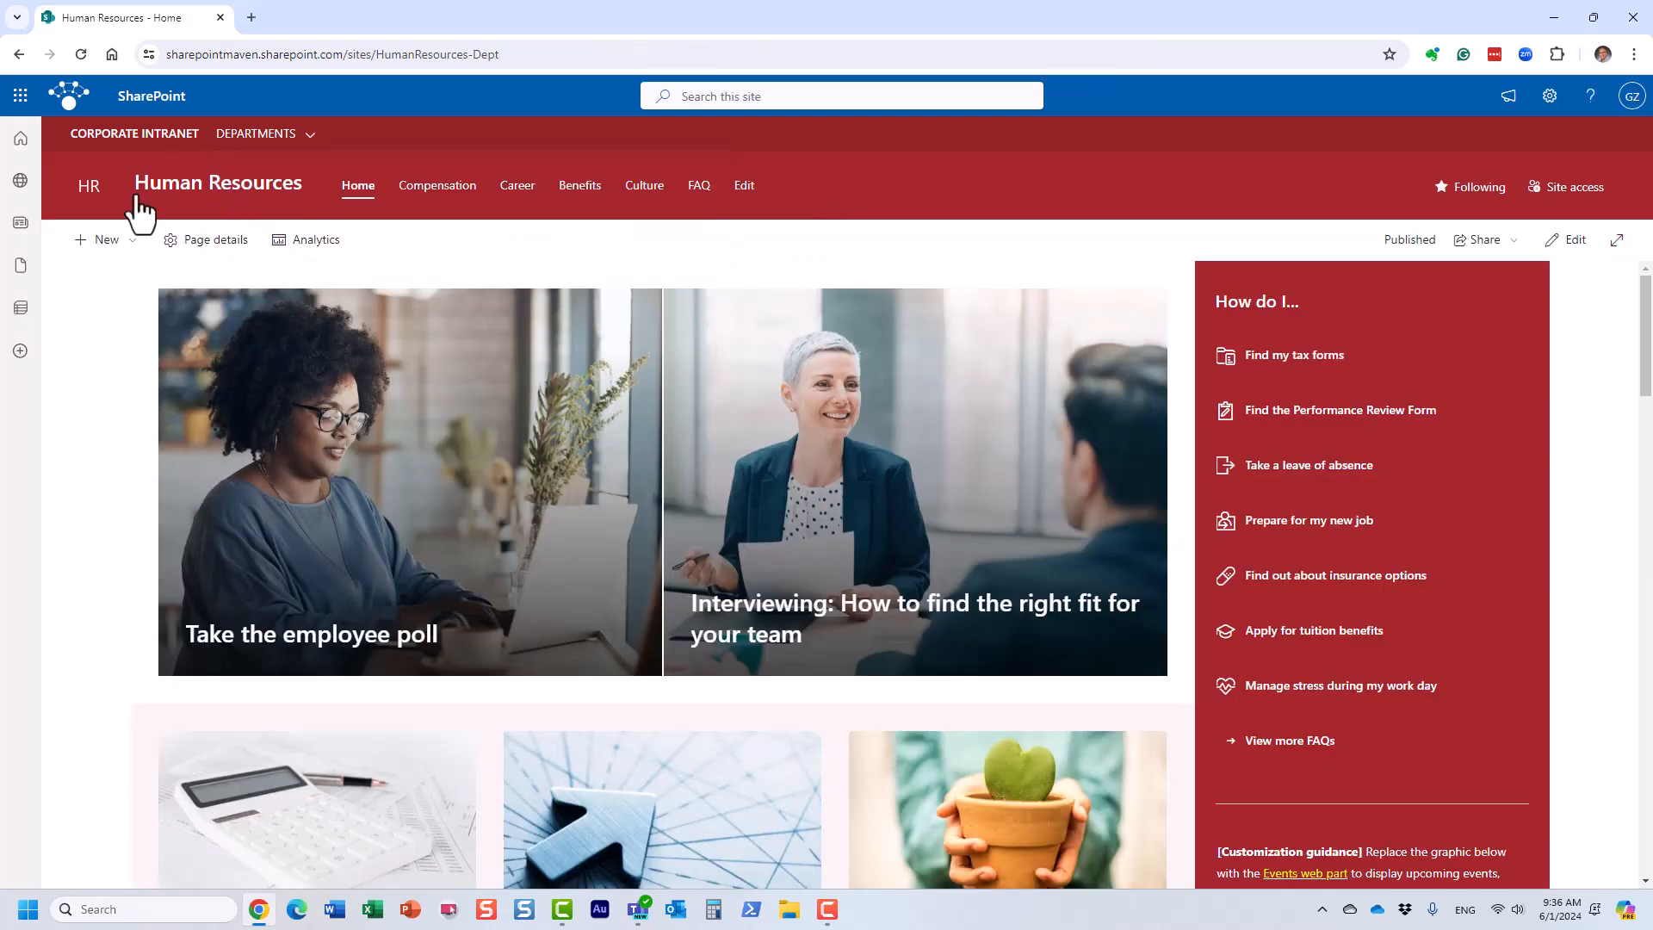
click(702, 191)
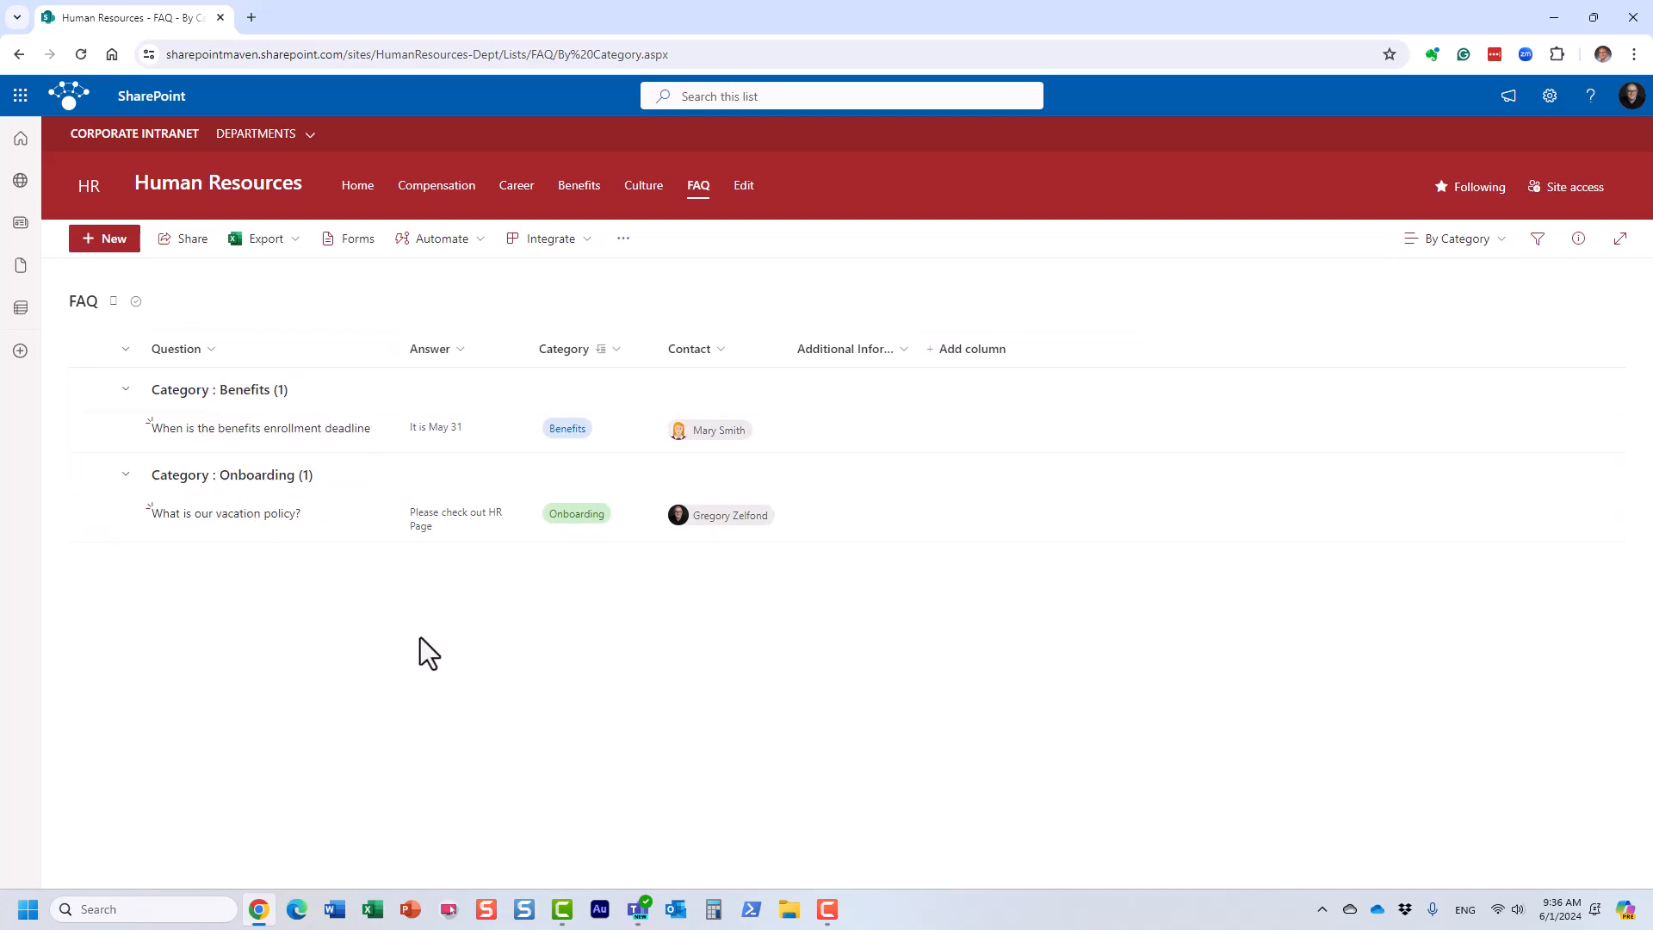
key(F10)
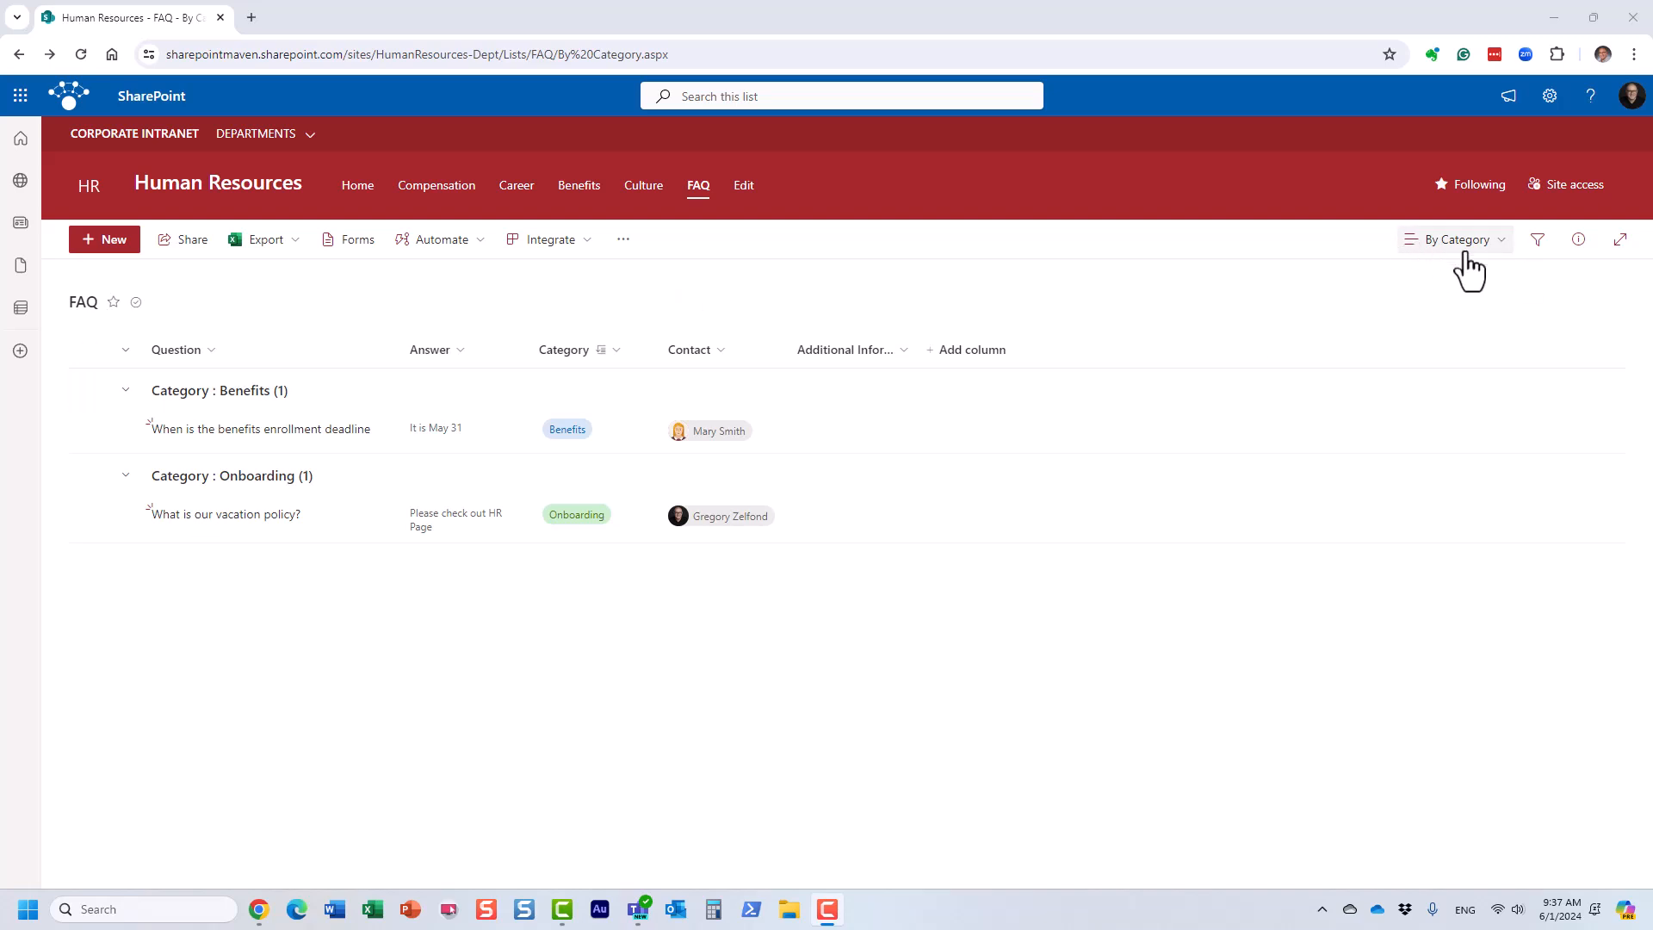
- Show the filters pane in the By Category view and hide it again
click(1539, 251)
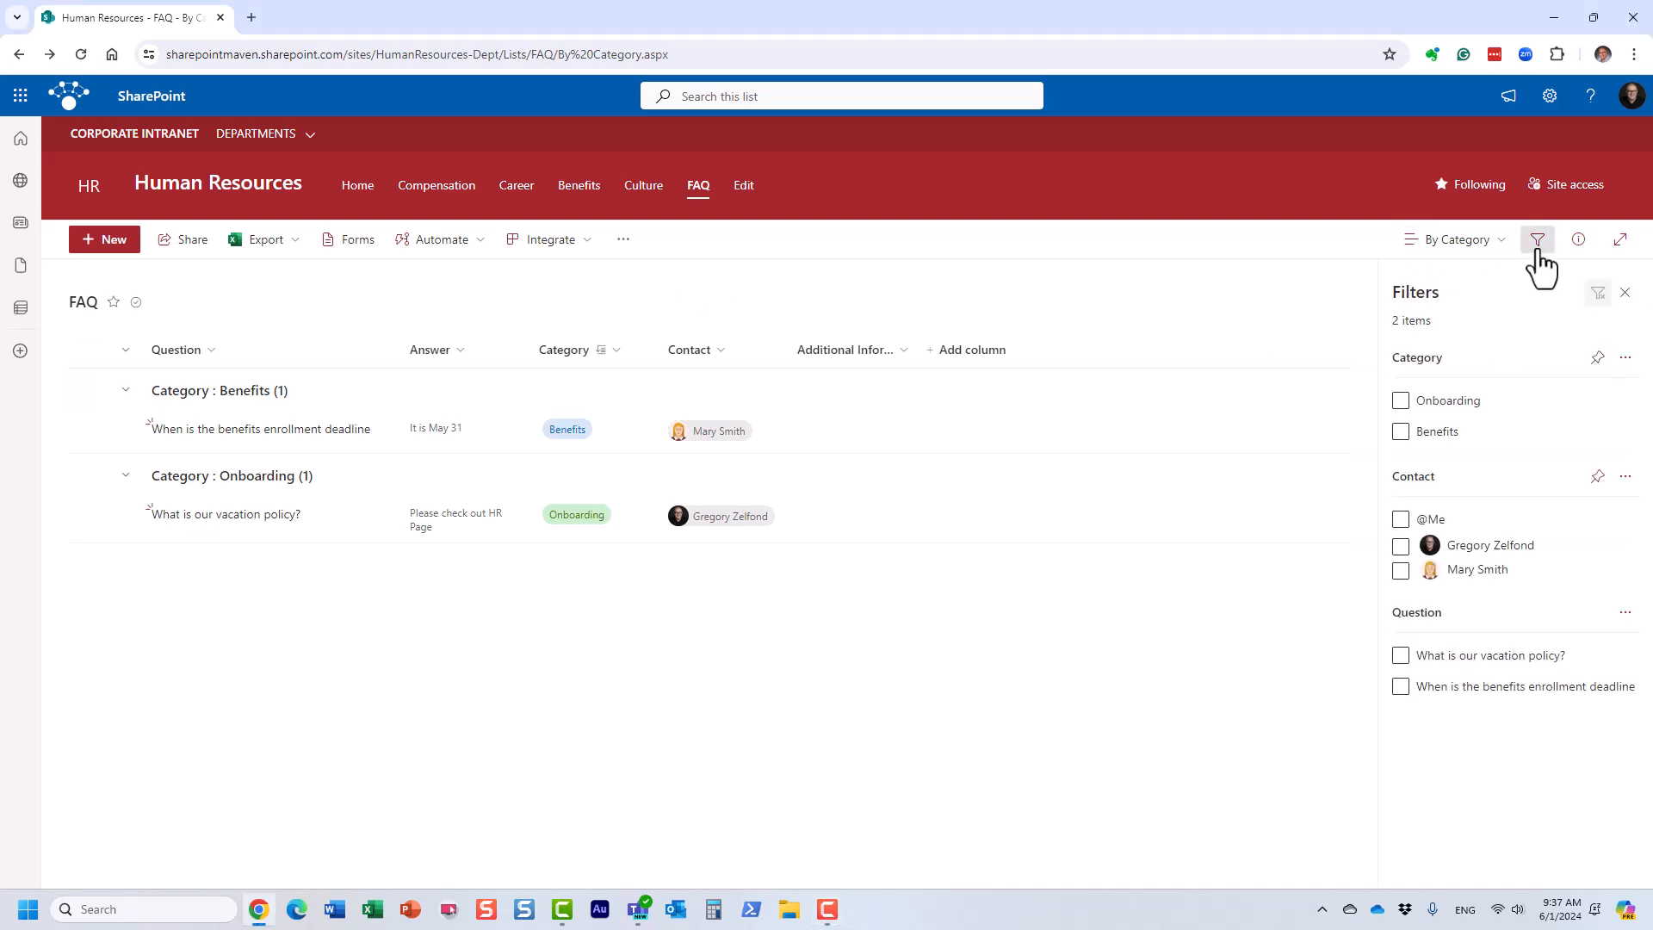
click(1540, 252)
click(1539, 252)
click(1539, 251)
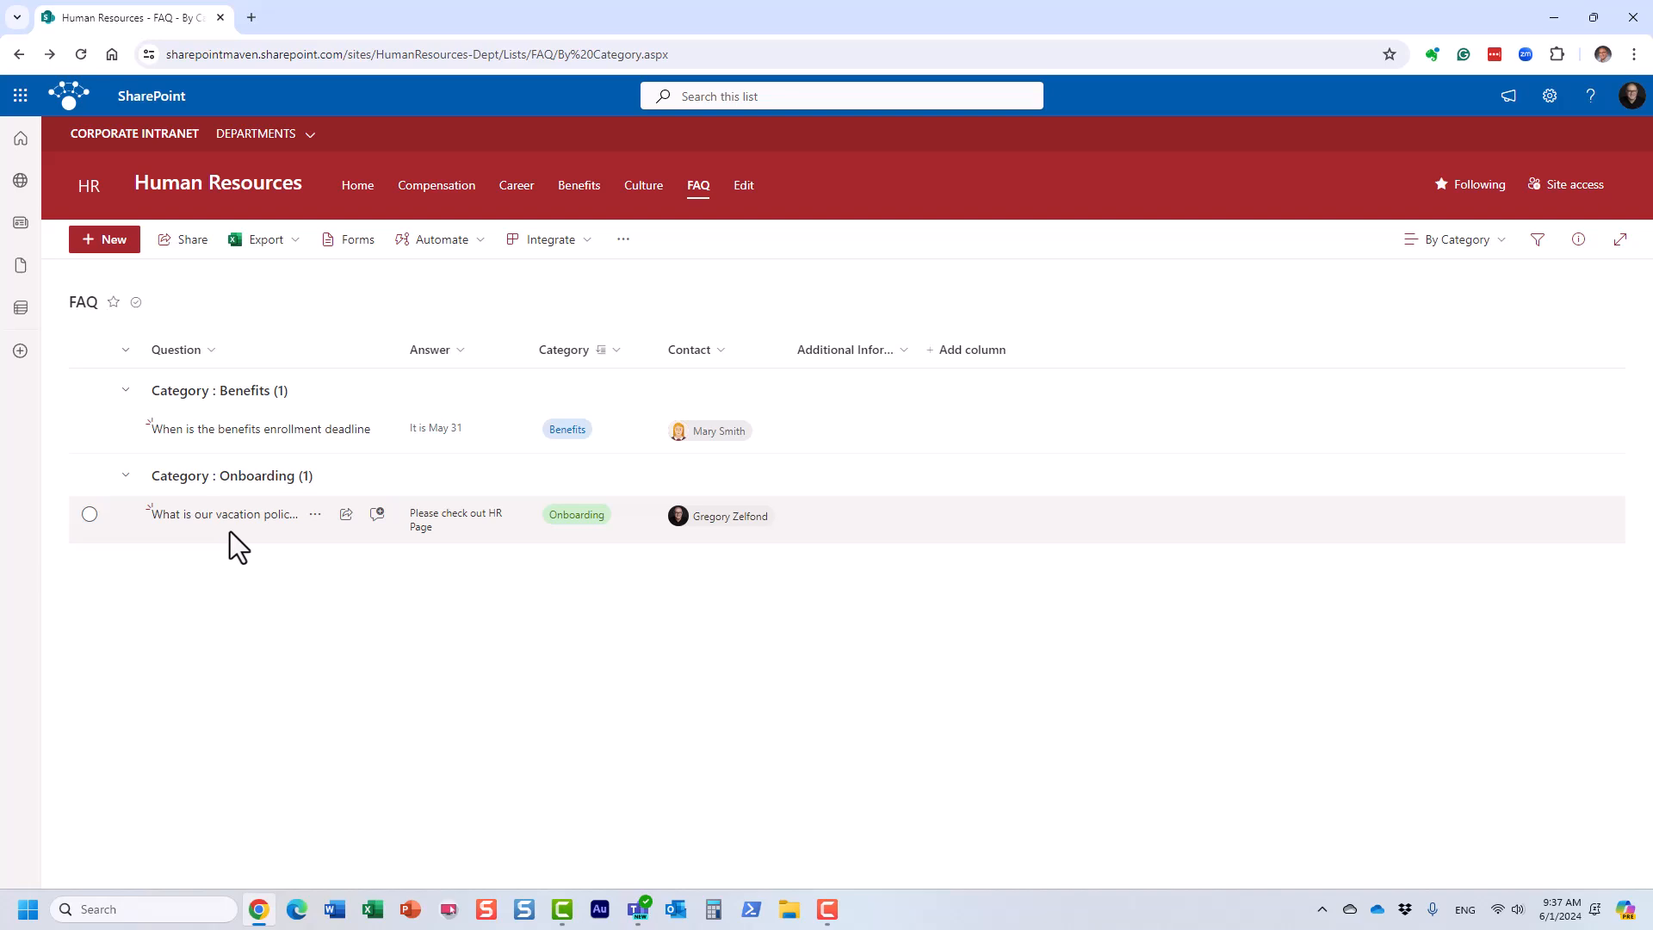
- Search the FAQ list for "vacation" and leave the search results
click(701, 96)
text(vacation)
key(Return)
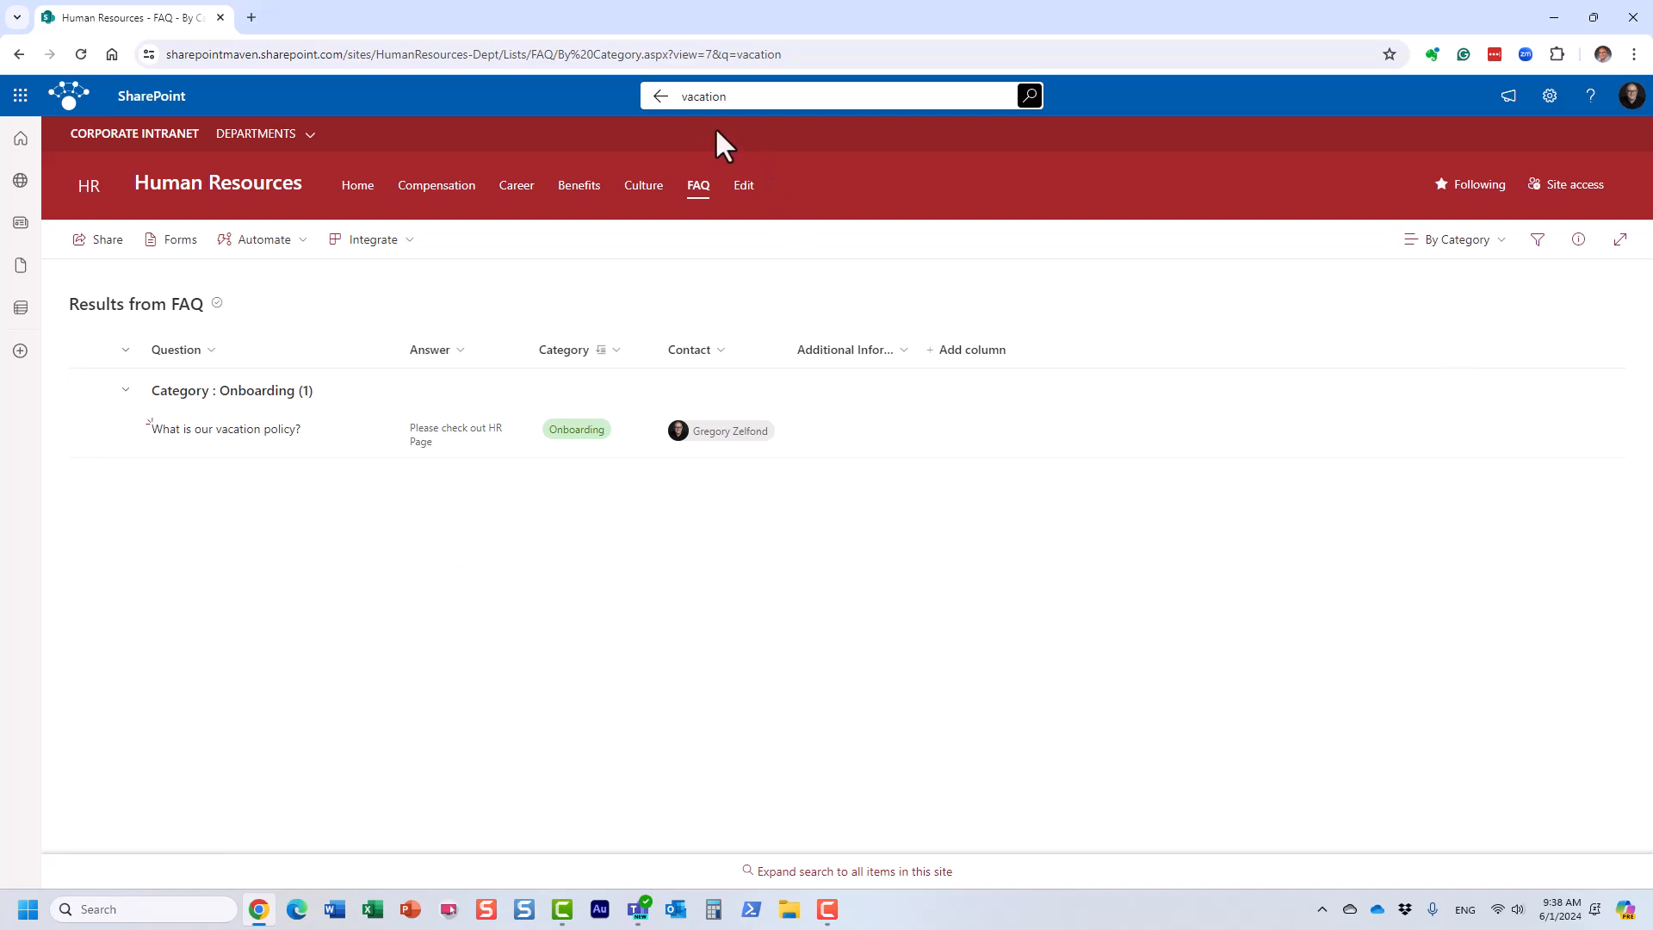
click(661, 97)
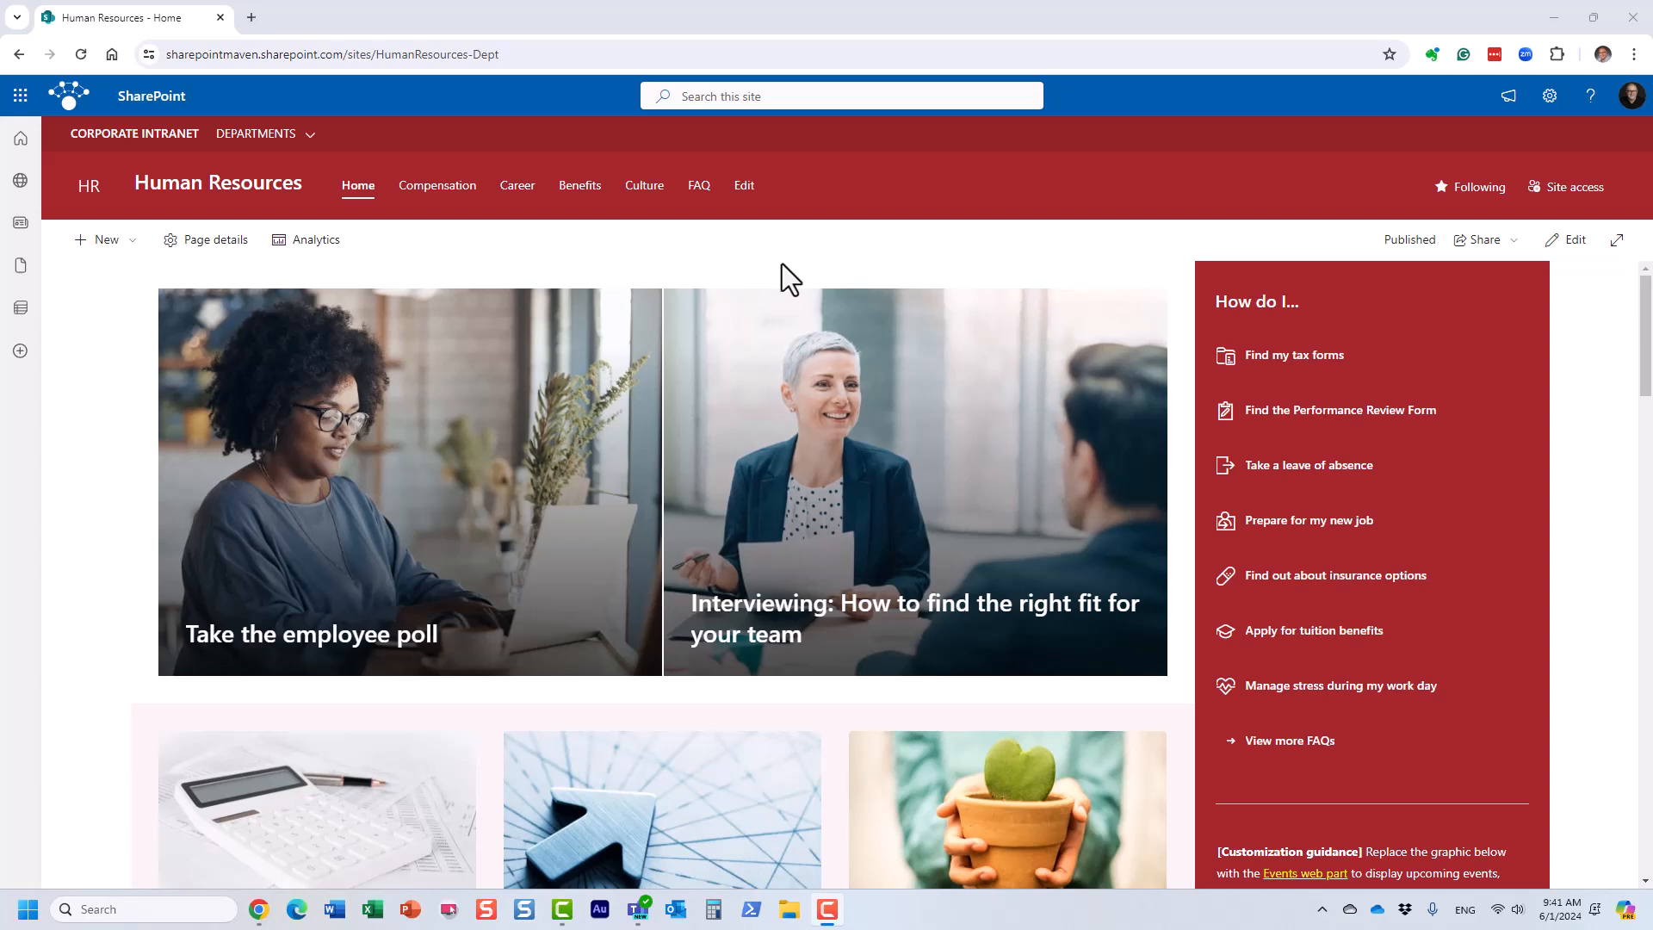
- Revisit the FAQ list, return to the Human Resources home page, and create a page titled FAQ from the Blank template
click(700, 193)
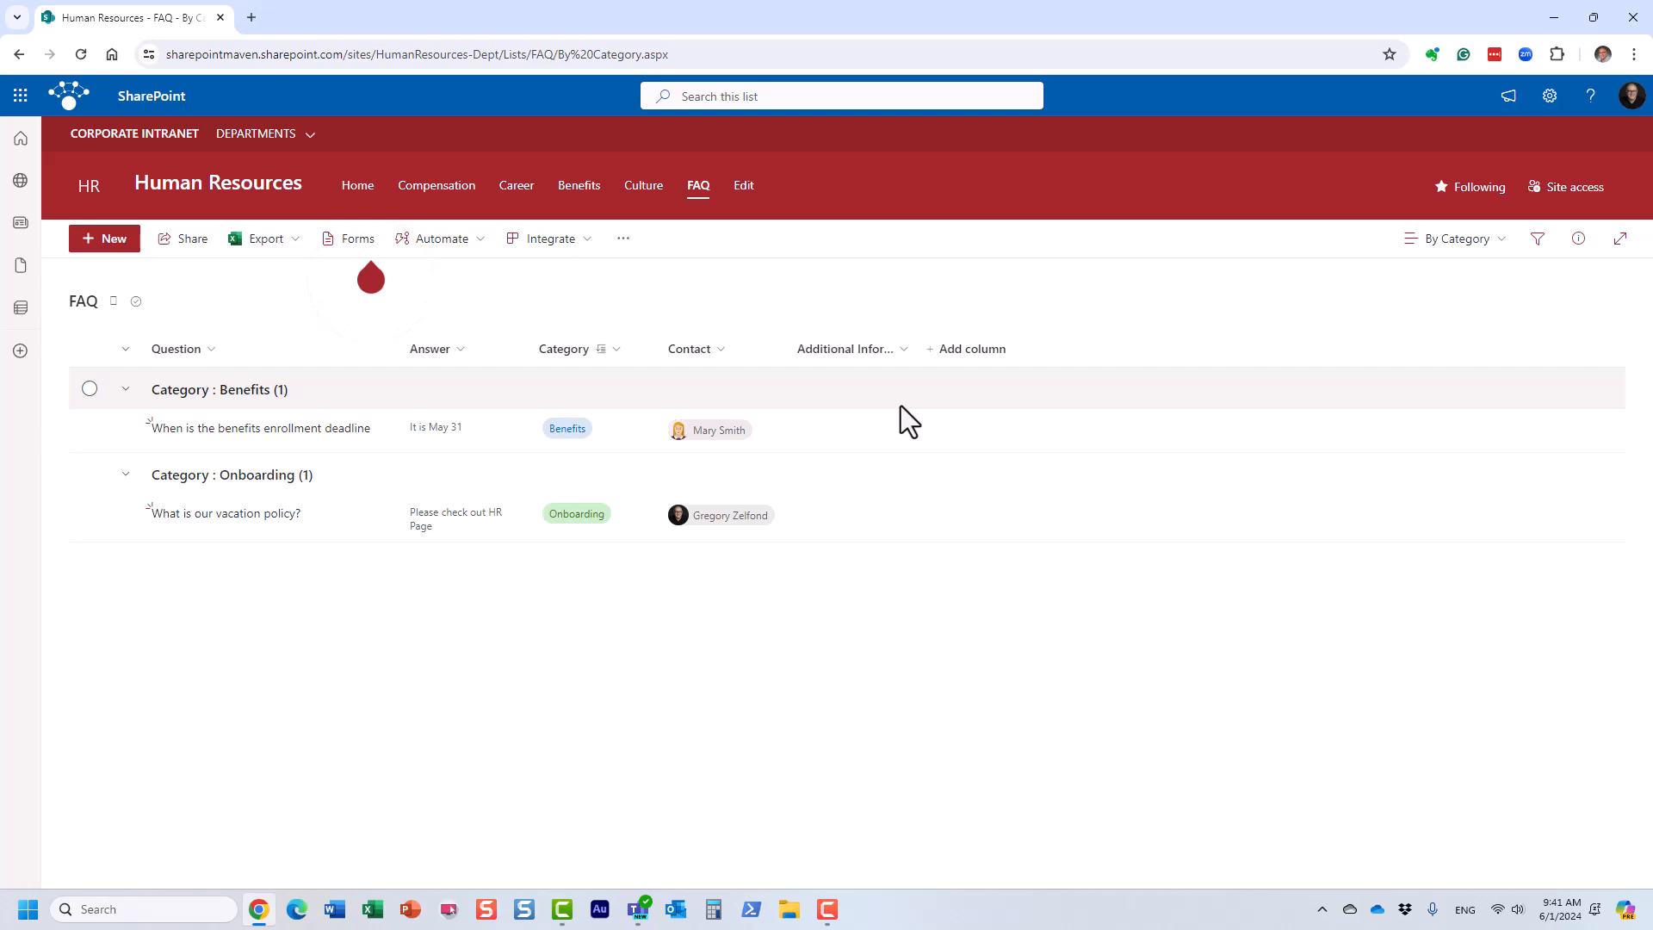
click(248, 194)
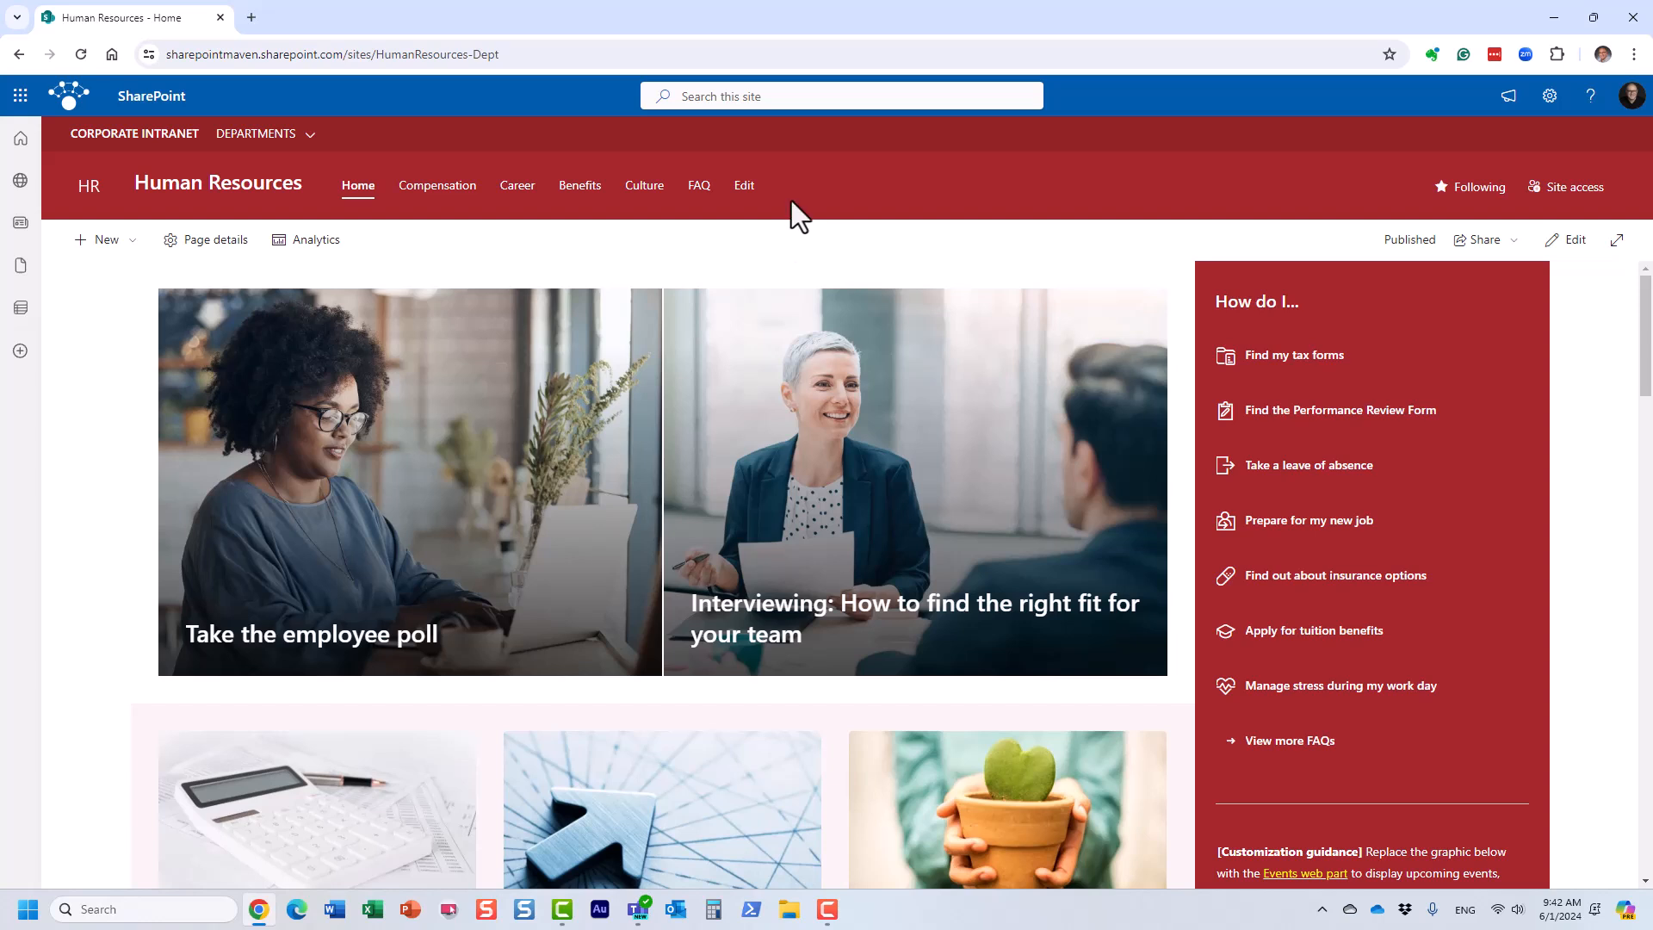
click(102, 241)
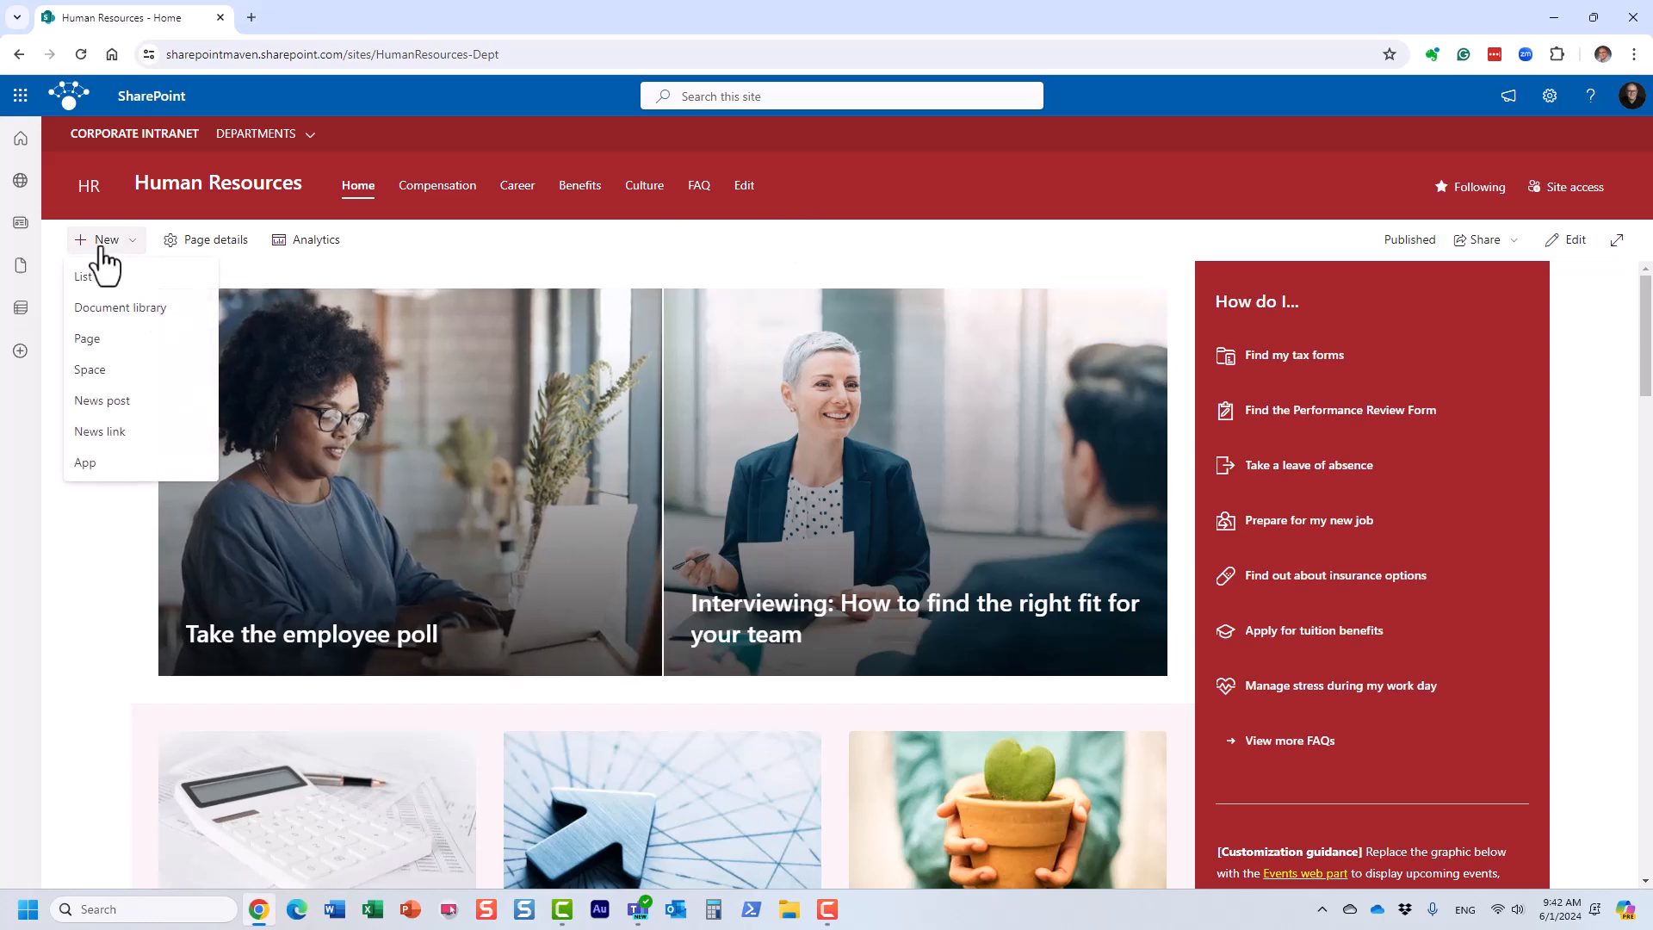
click(113, 346)
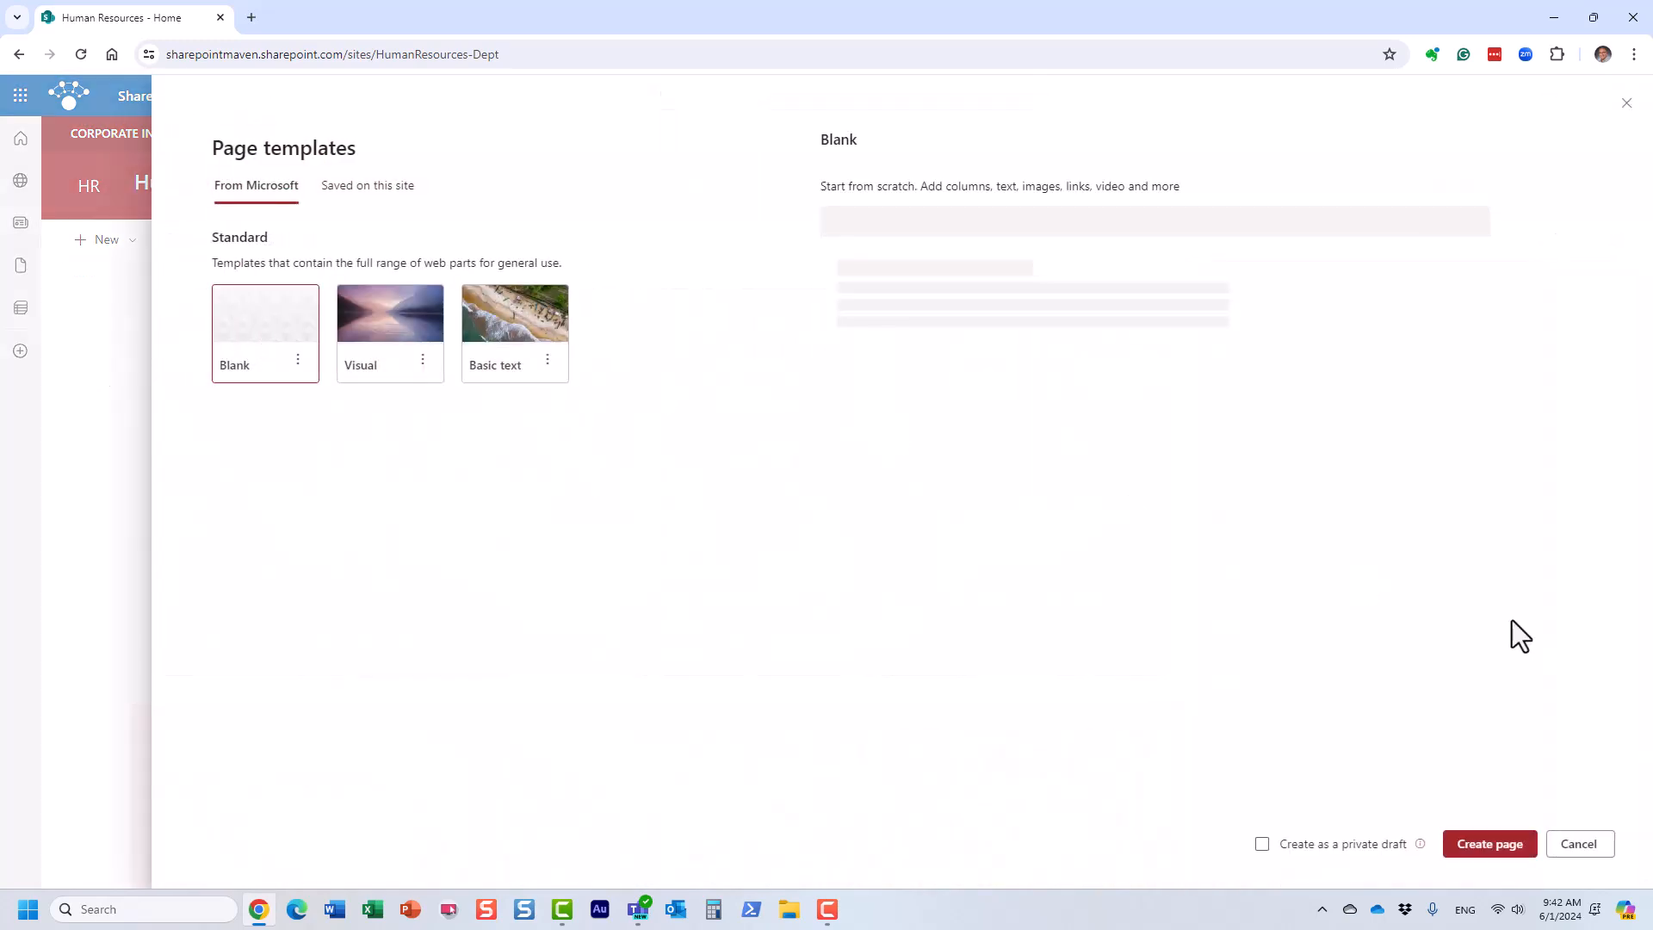
click(1490, 844)
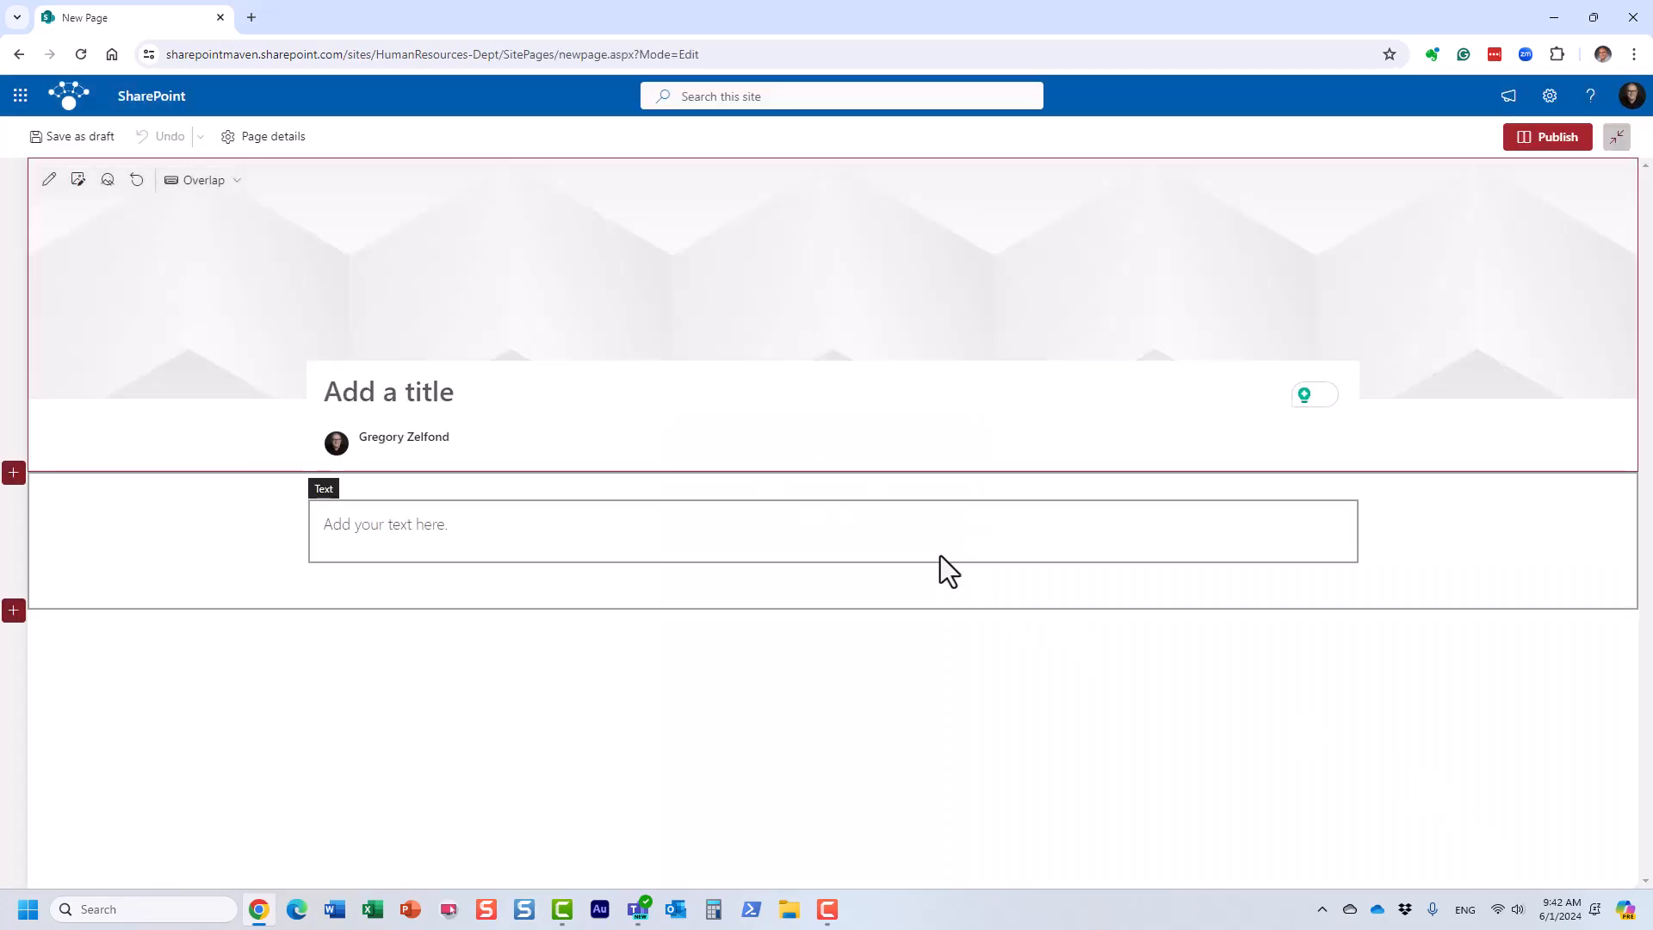
text(FAQ)
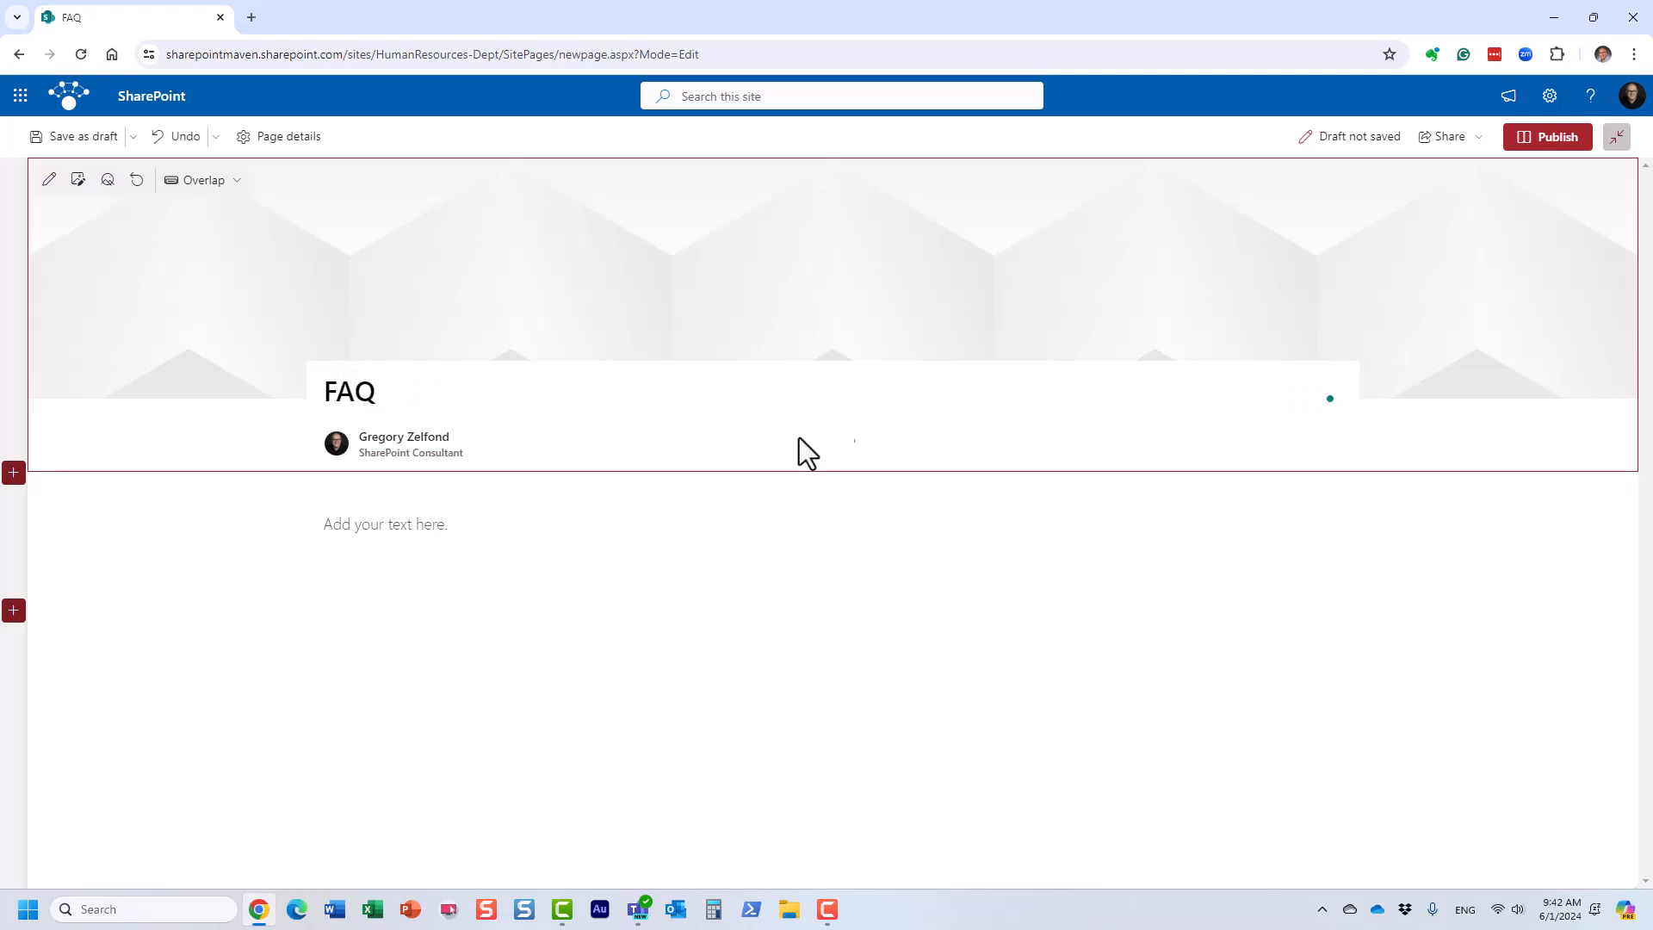
- Remove the author from the FAQ page's title area and switch its layout to Plain
click(478, 445)
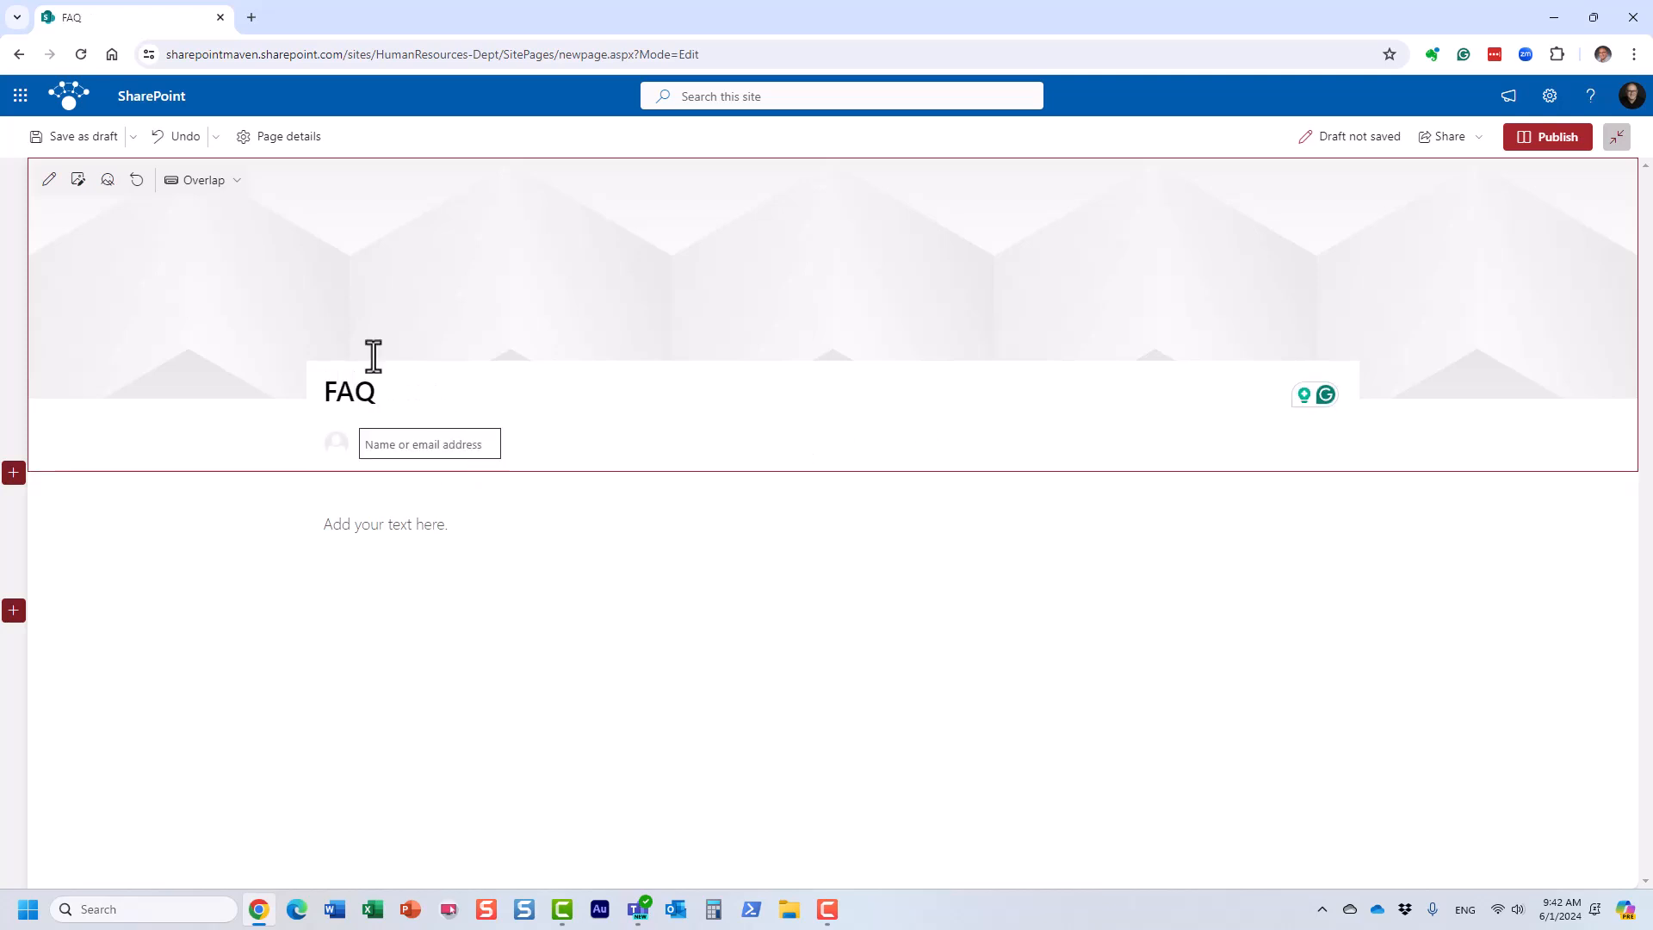
click(49, 181)
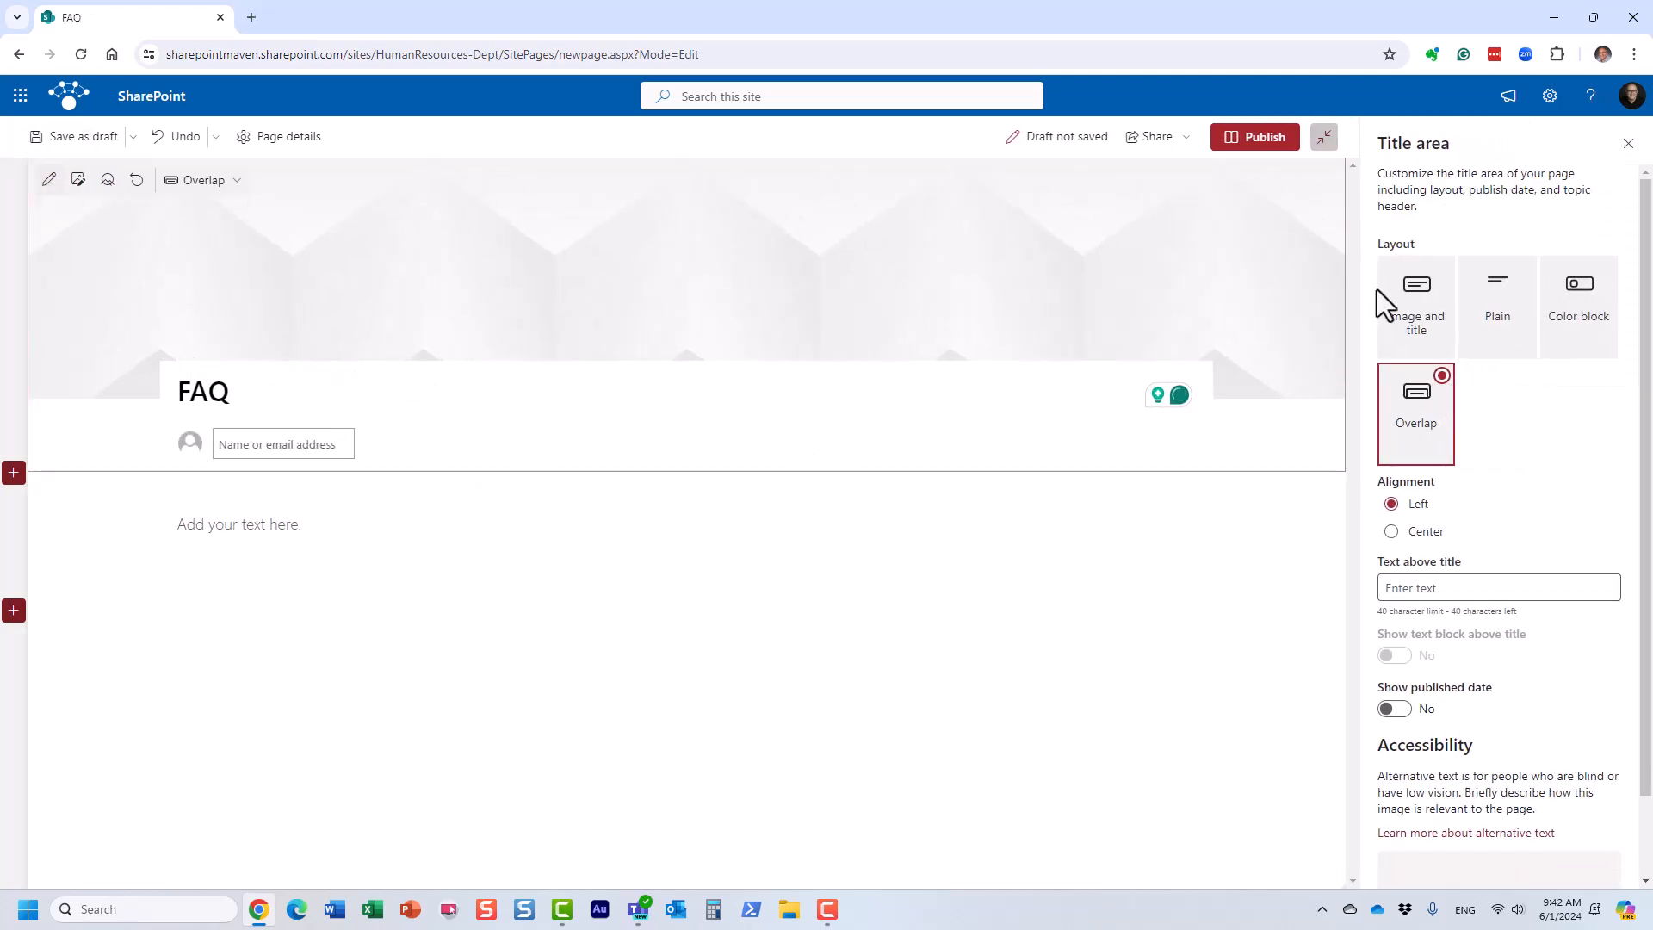
click(1518, 323)
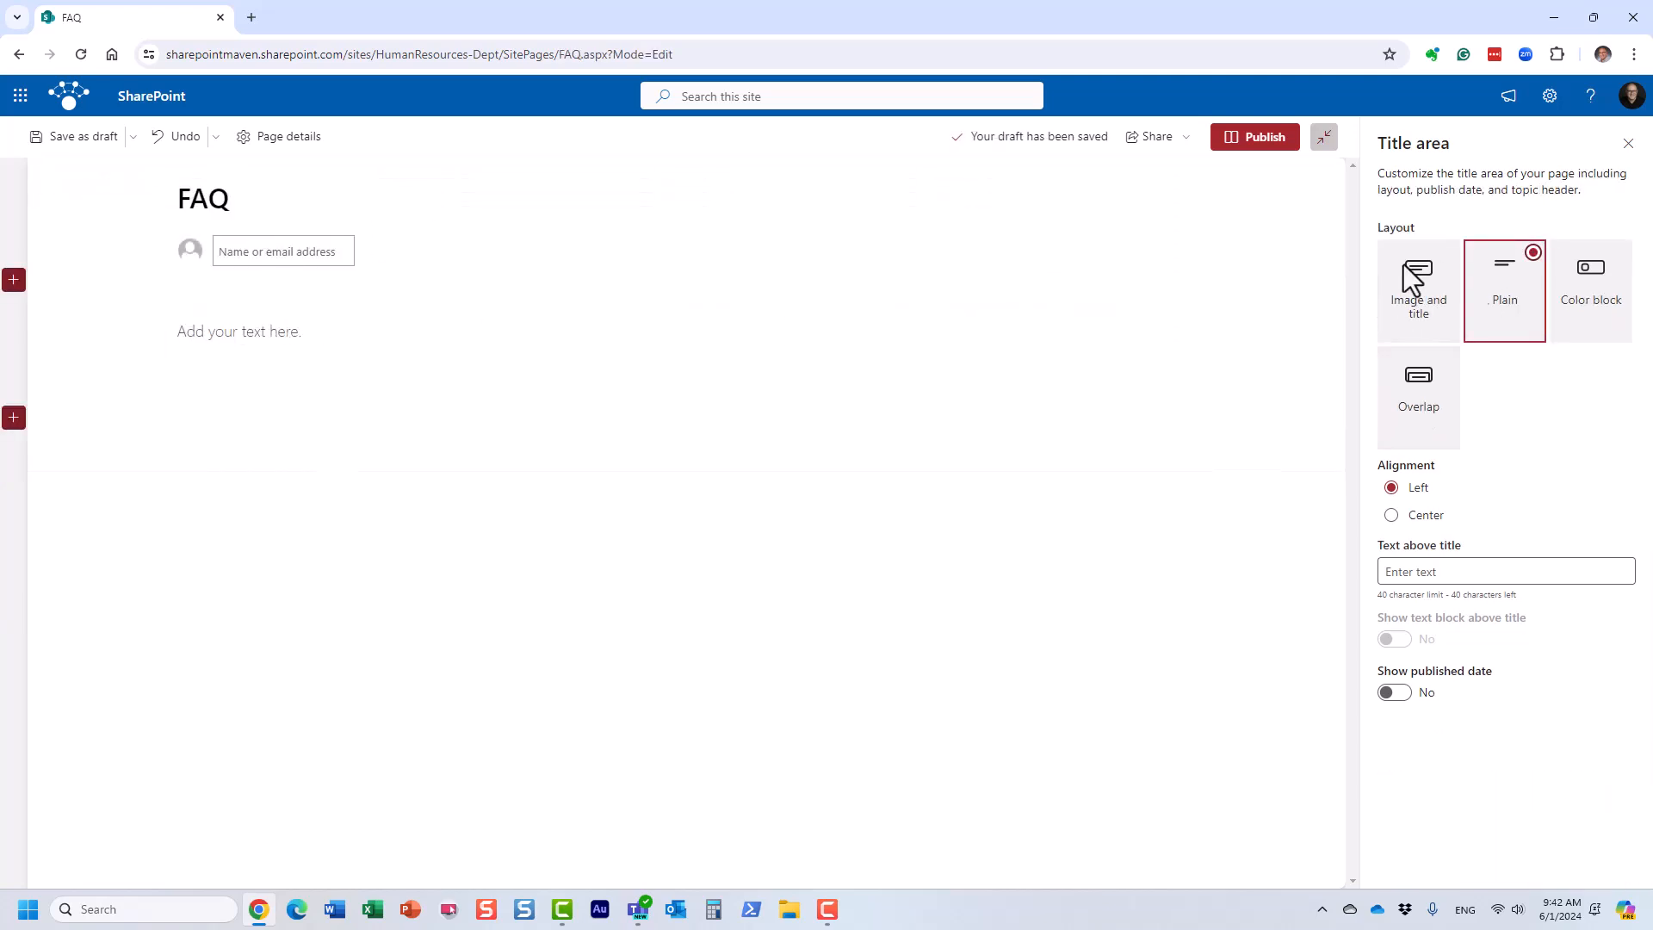
click(1628, 143)
- Delete the page's default text section and add an empty one-column section in its place
click(531, 336)
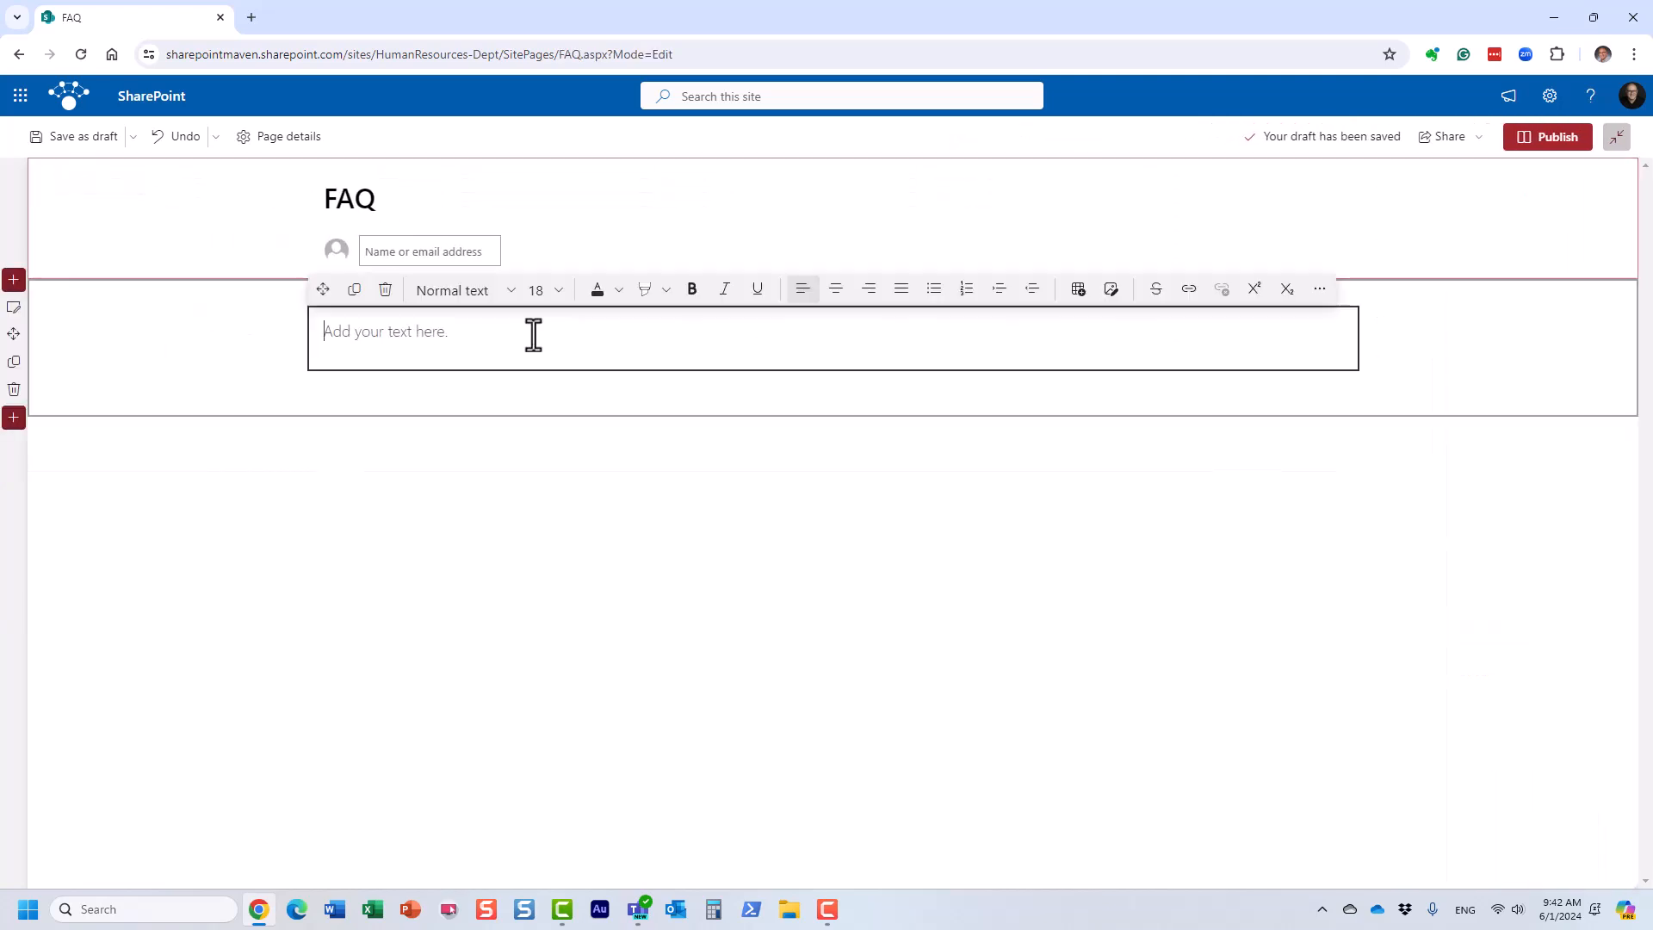
click(13, 390)
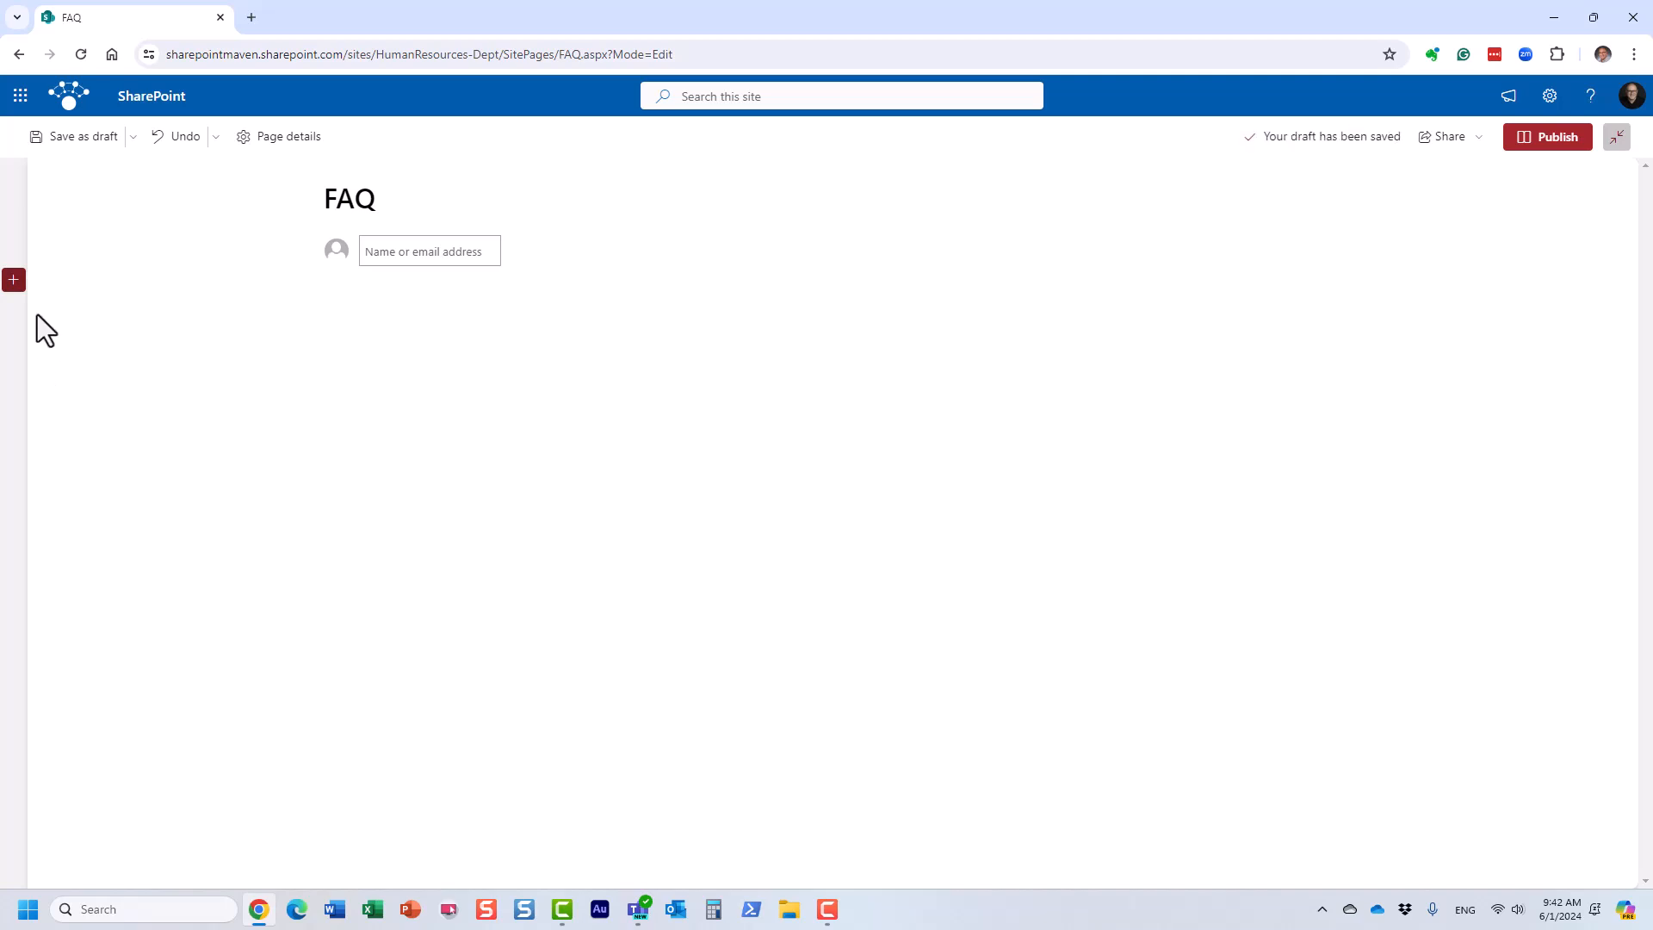
click(14, 280)
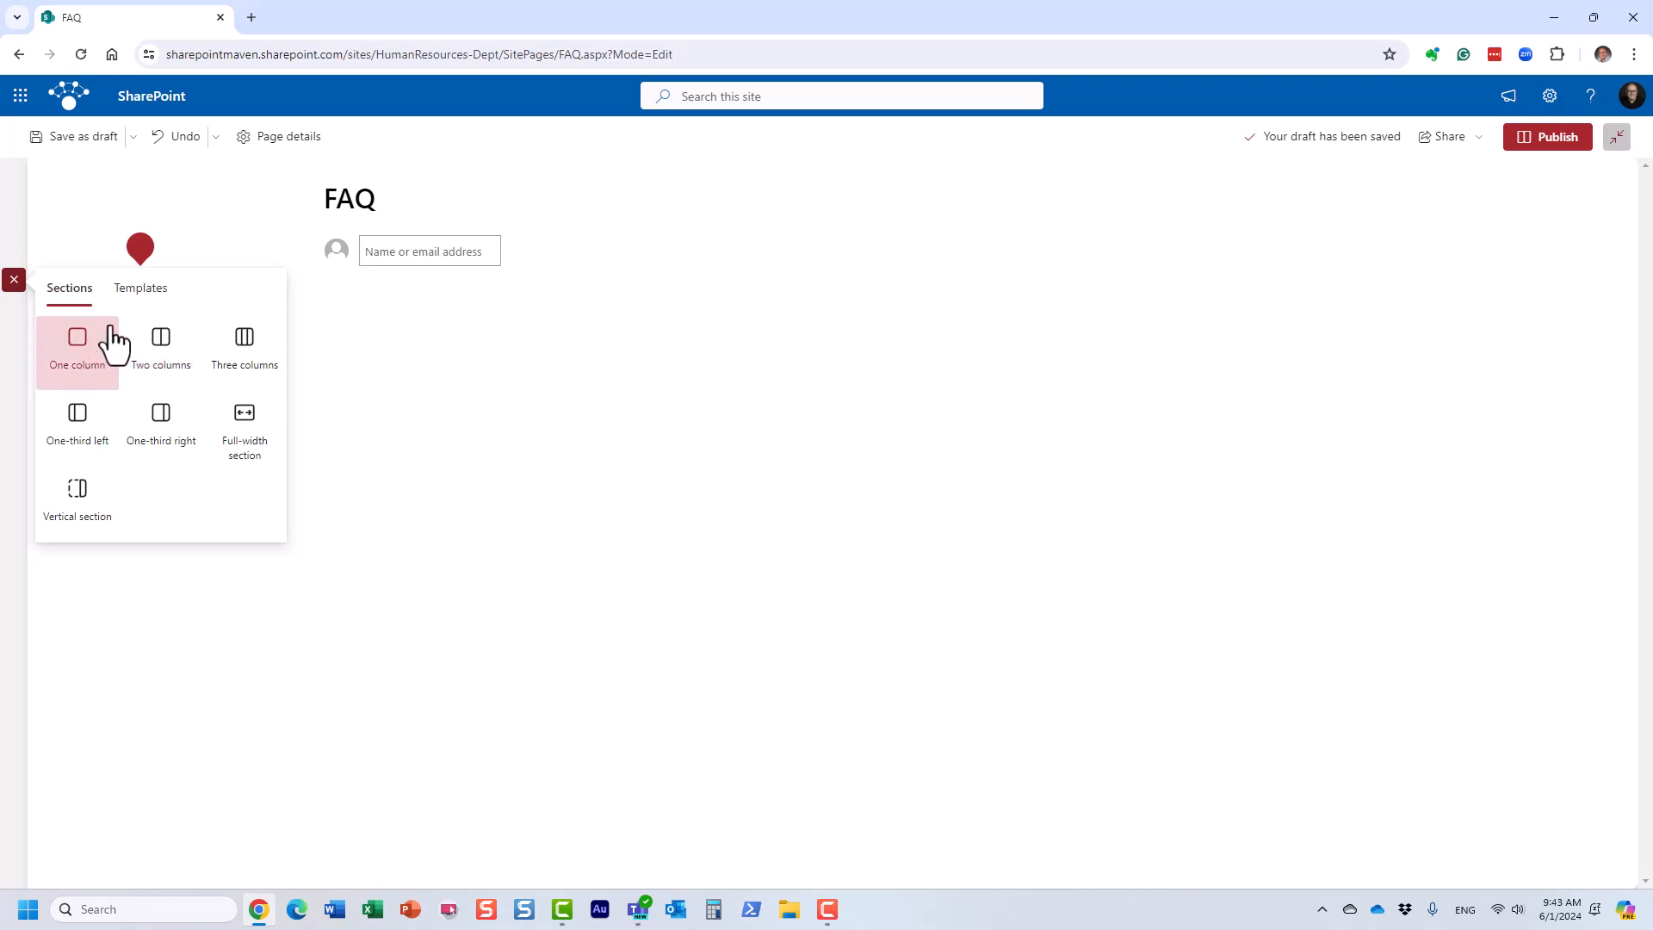
click(79, 353)
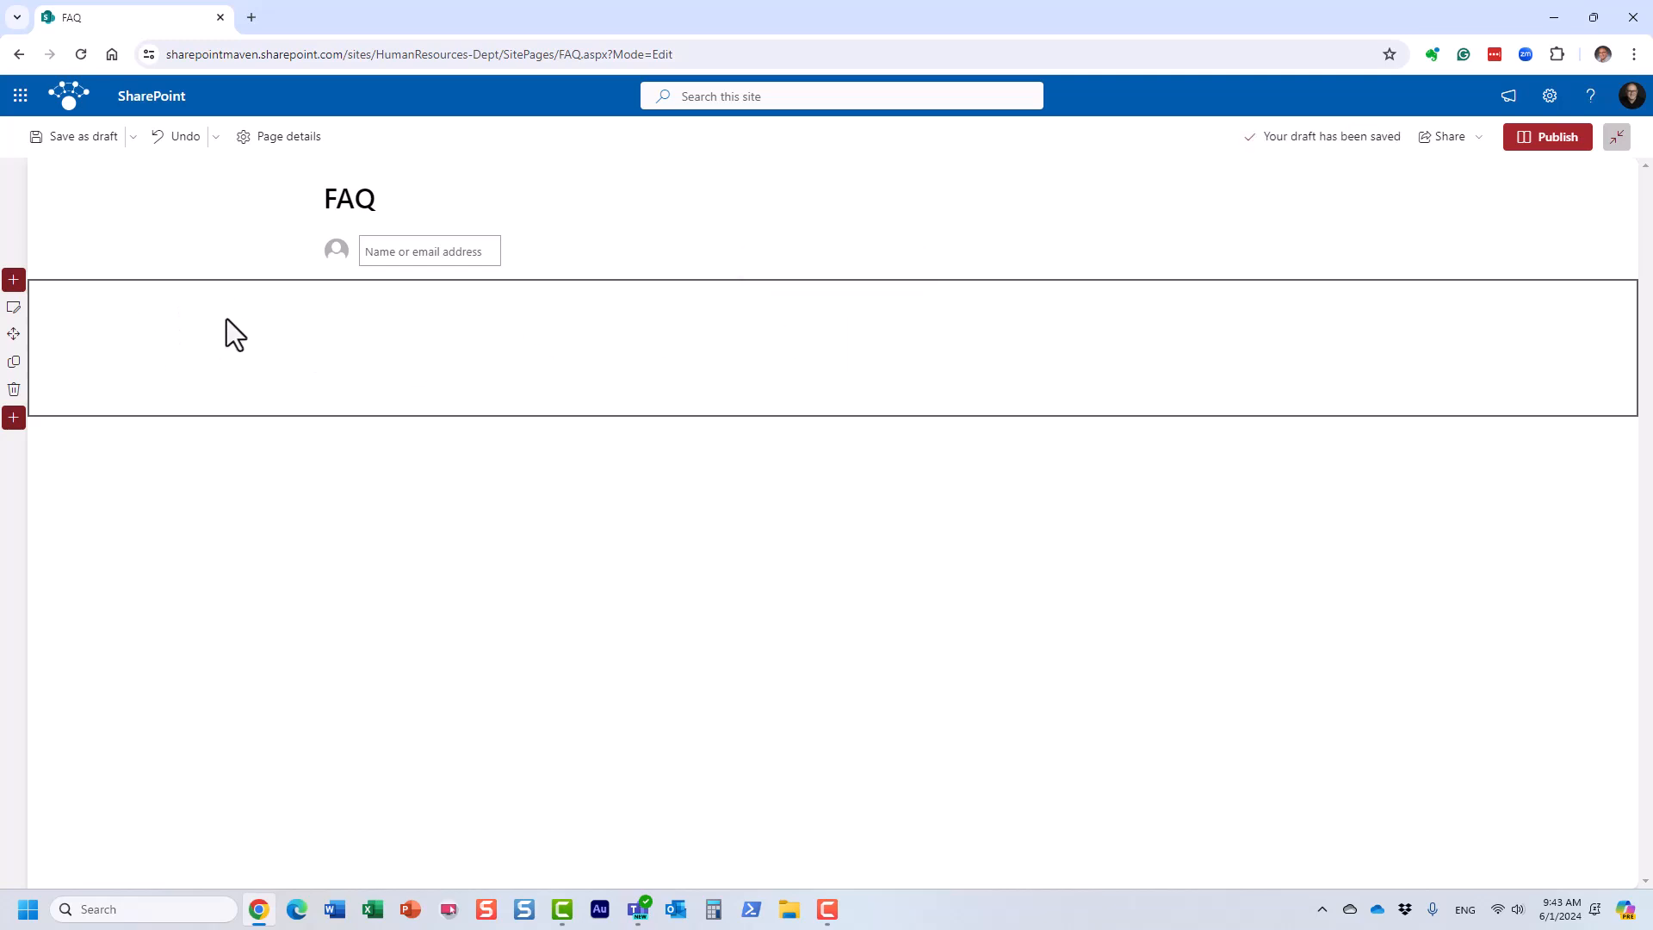
- Make the new one-column section collapsible in its section settings
click(13, 310)
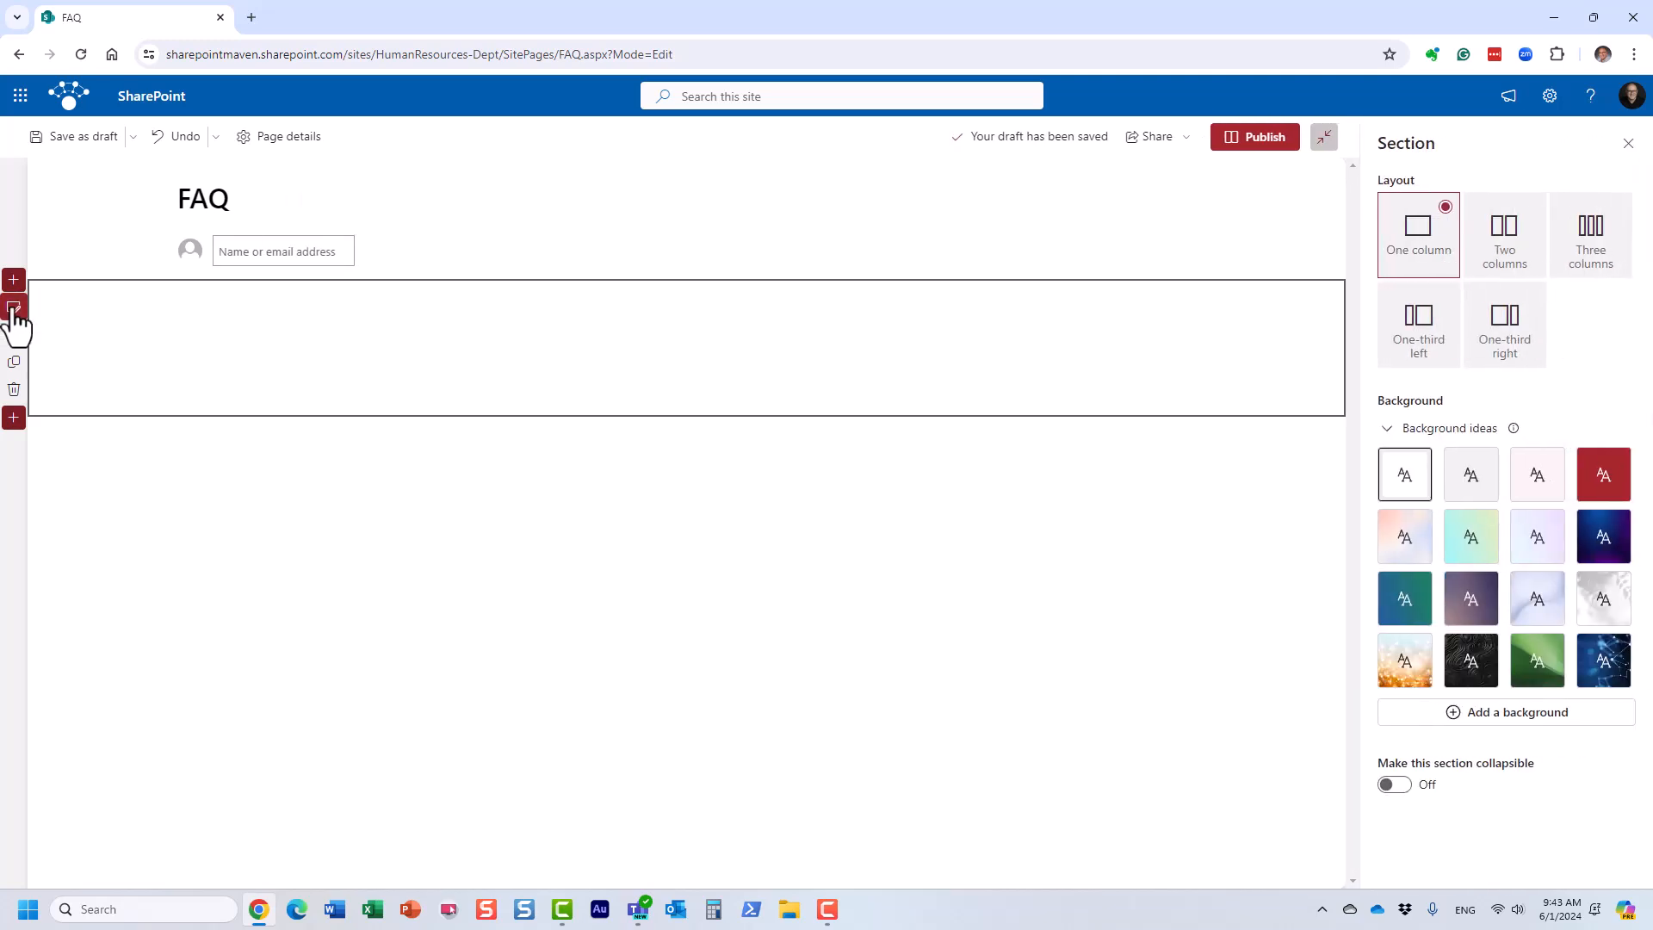
click(686, 293)
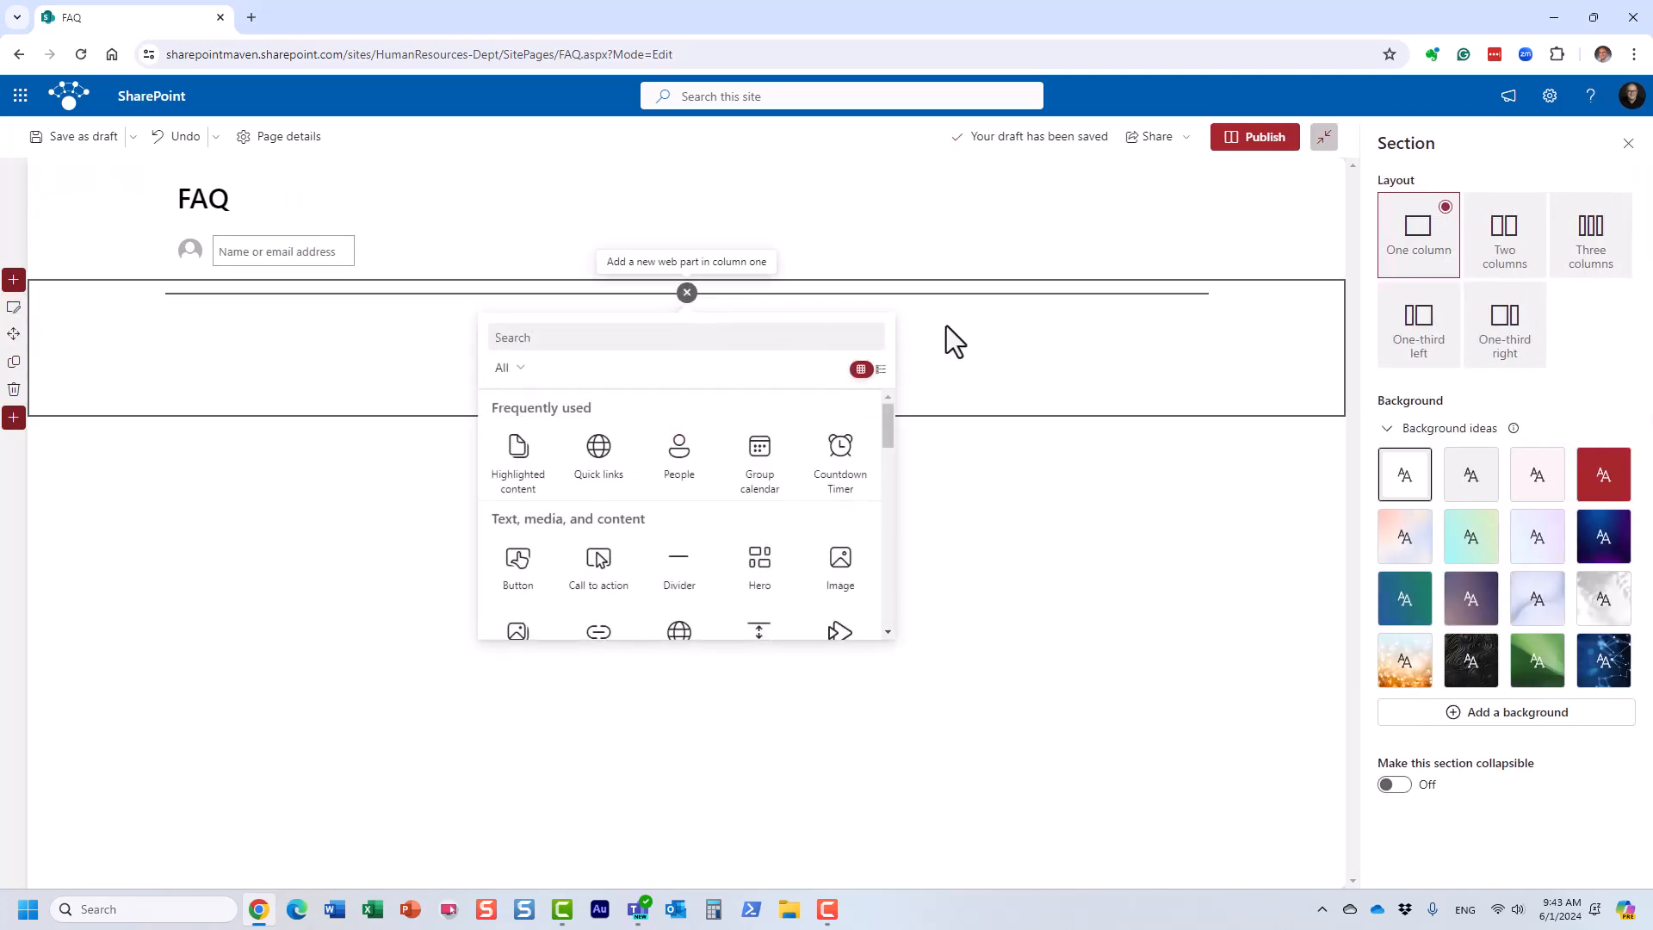
click(1098, 360)
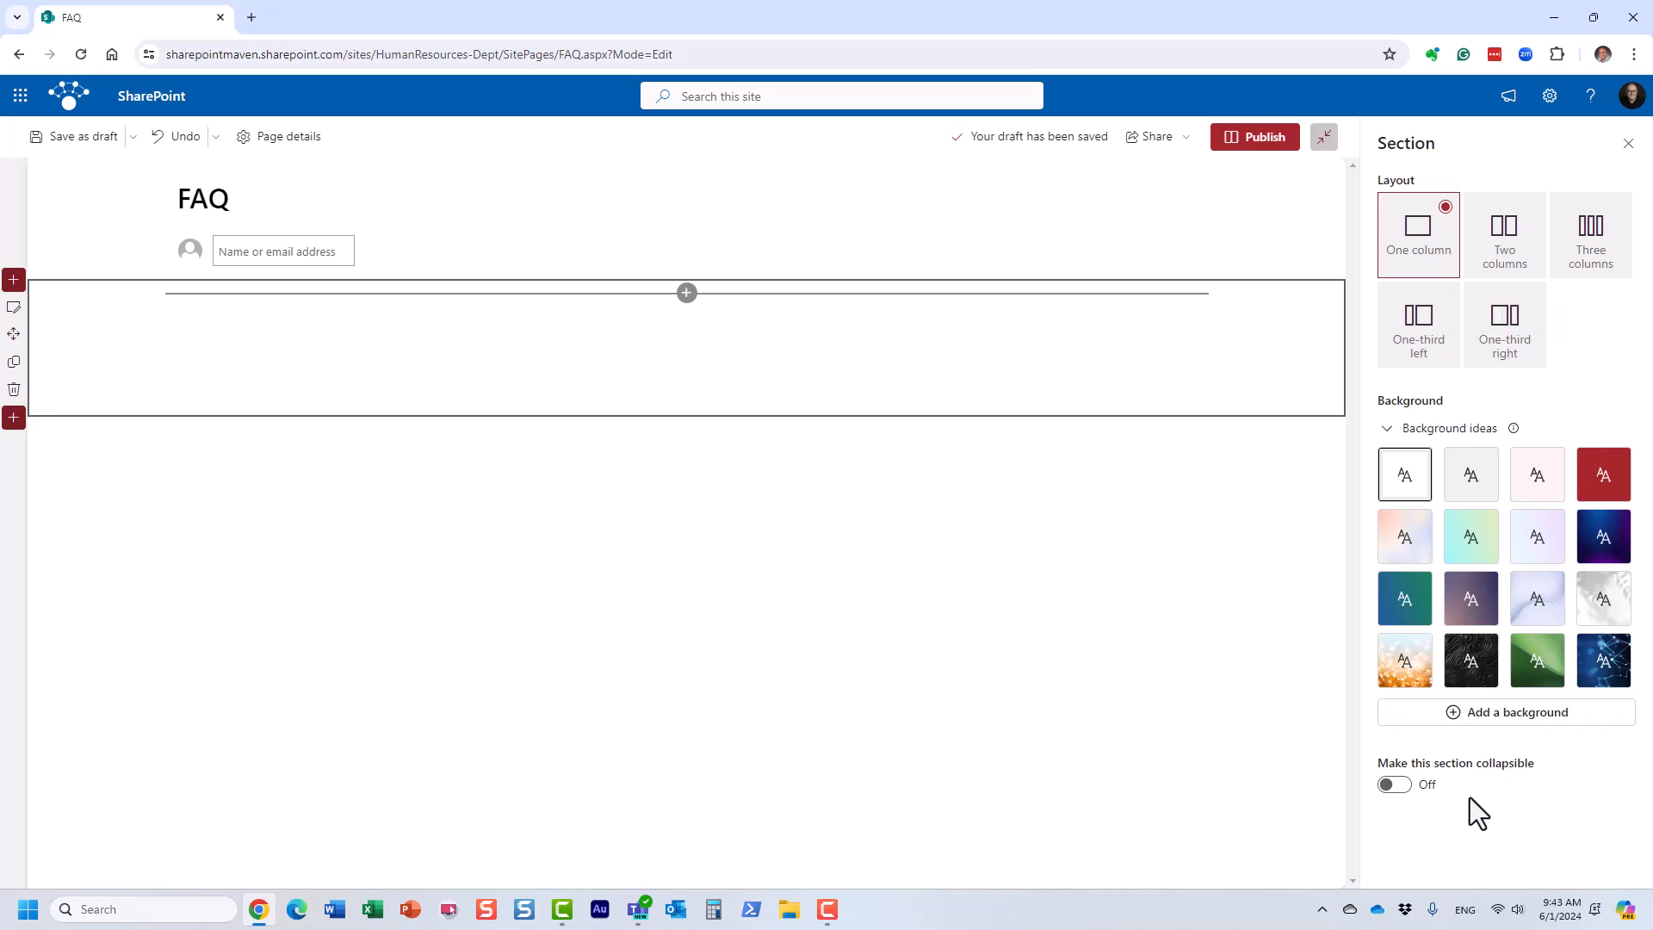
click(1395, 786)
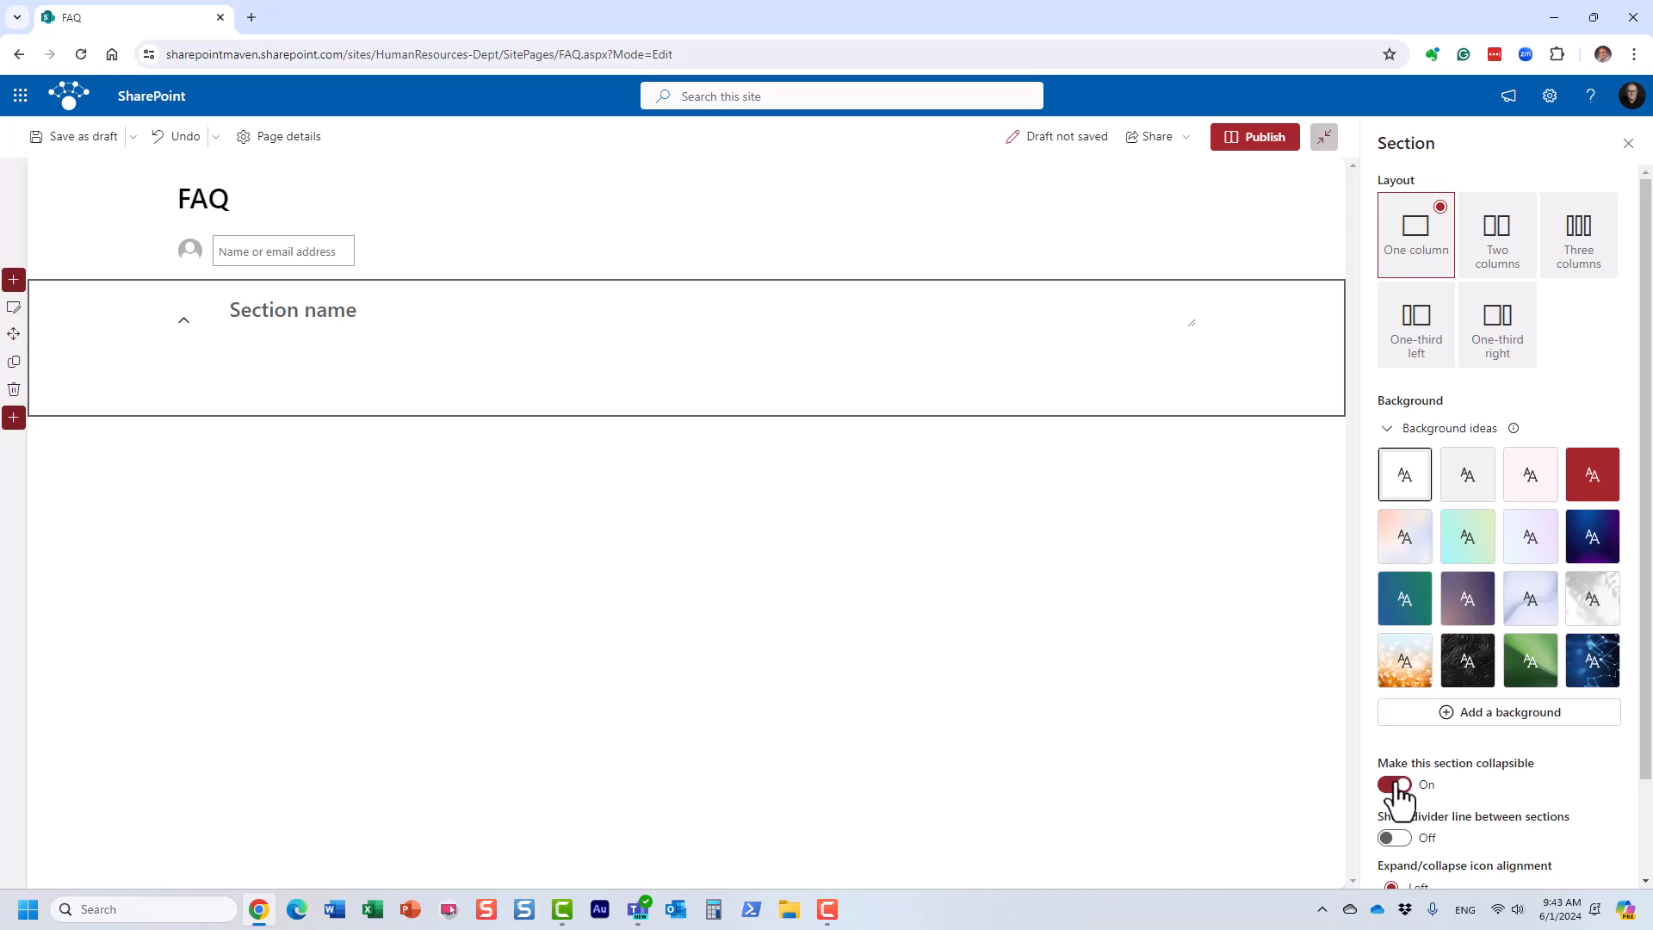
click(1396, 785)
click(1396, 784)
click(1395, 784)
click(1396, 784)
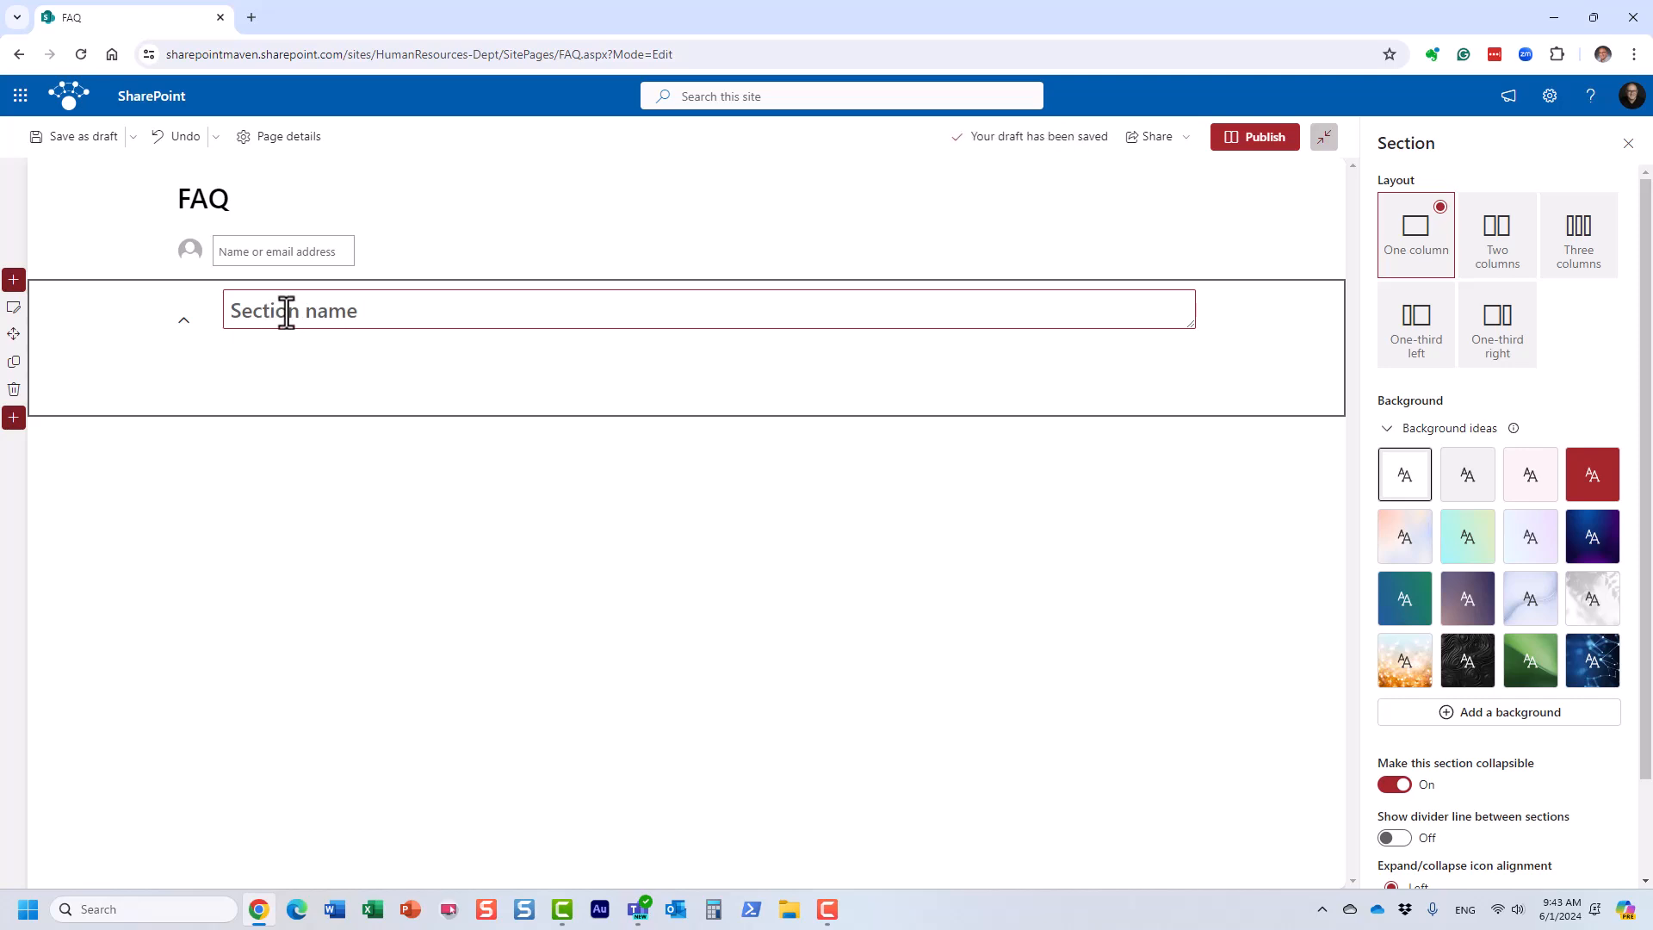
mouse_move(458, 366)
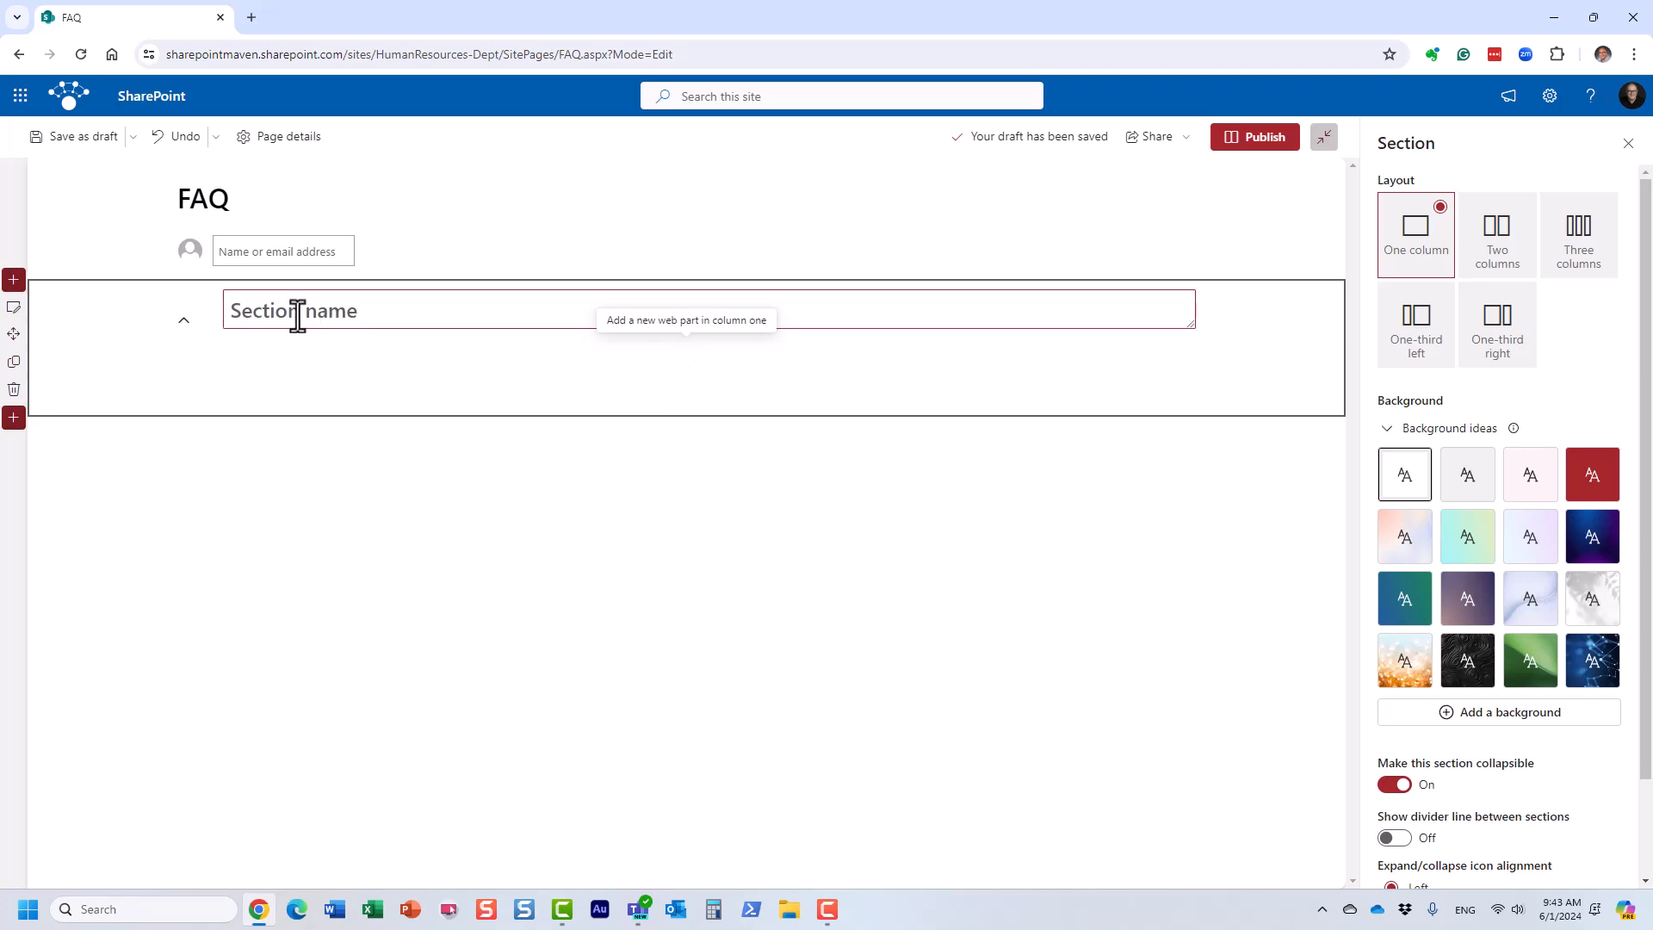
- Name the collapsible section "When is the benefits enrollment deadline?"
click(1627, 145)
click(419, 311)
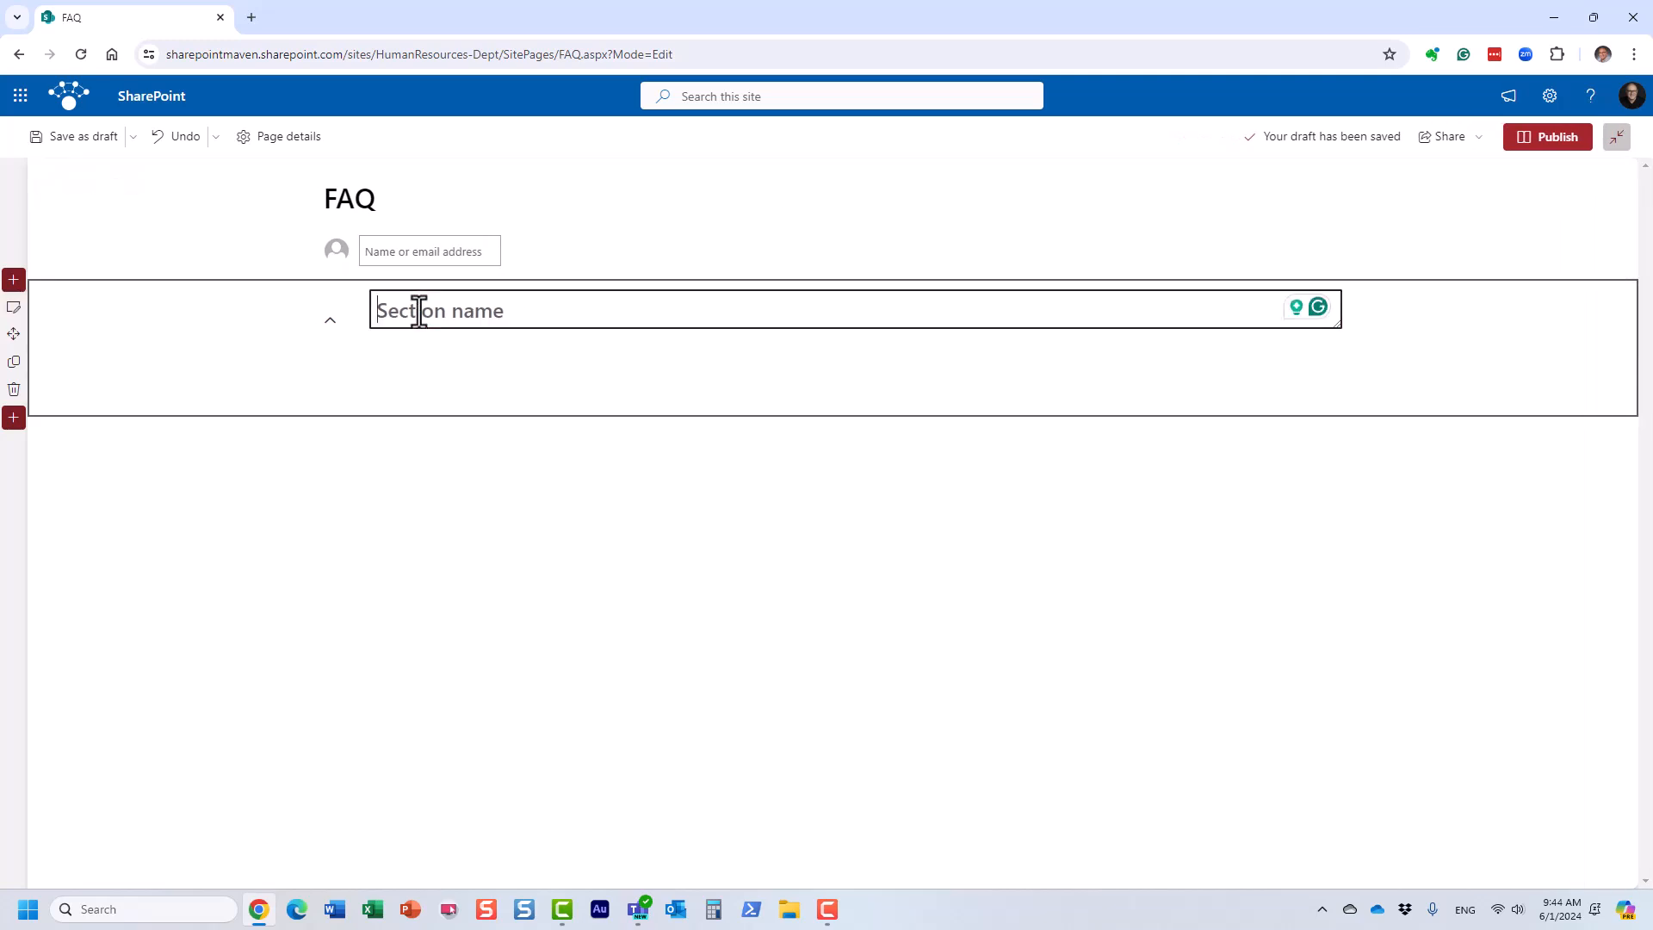
text(What)
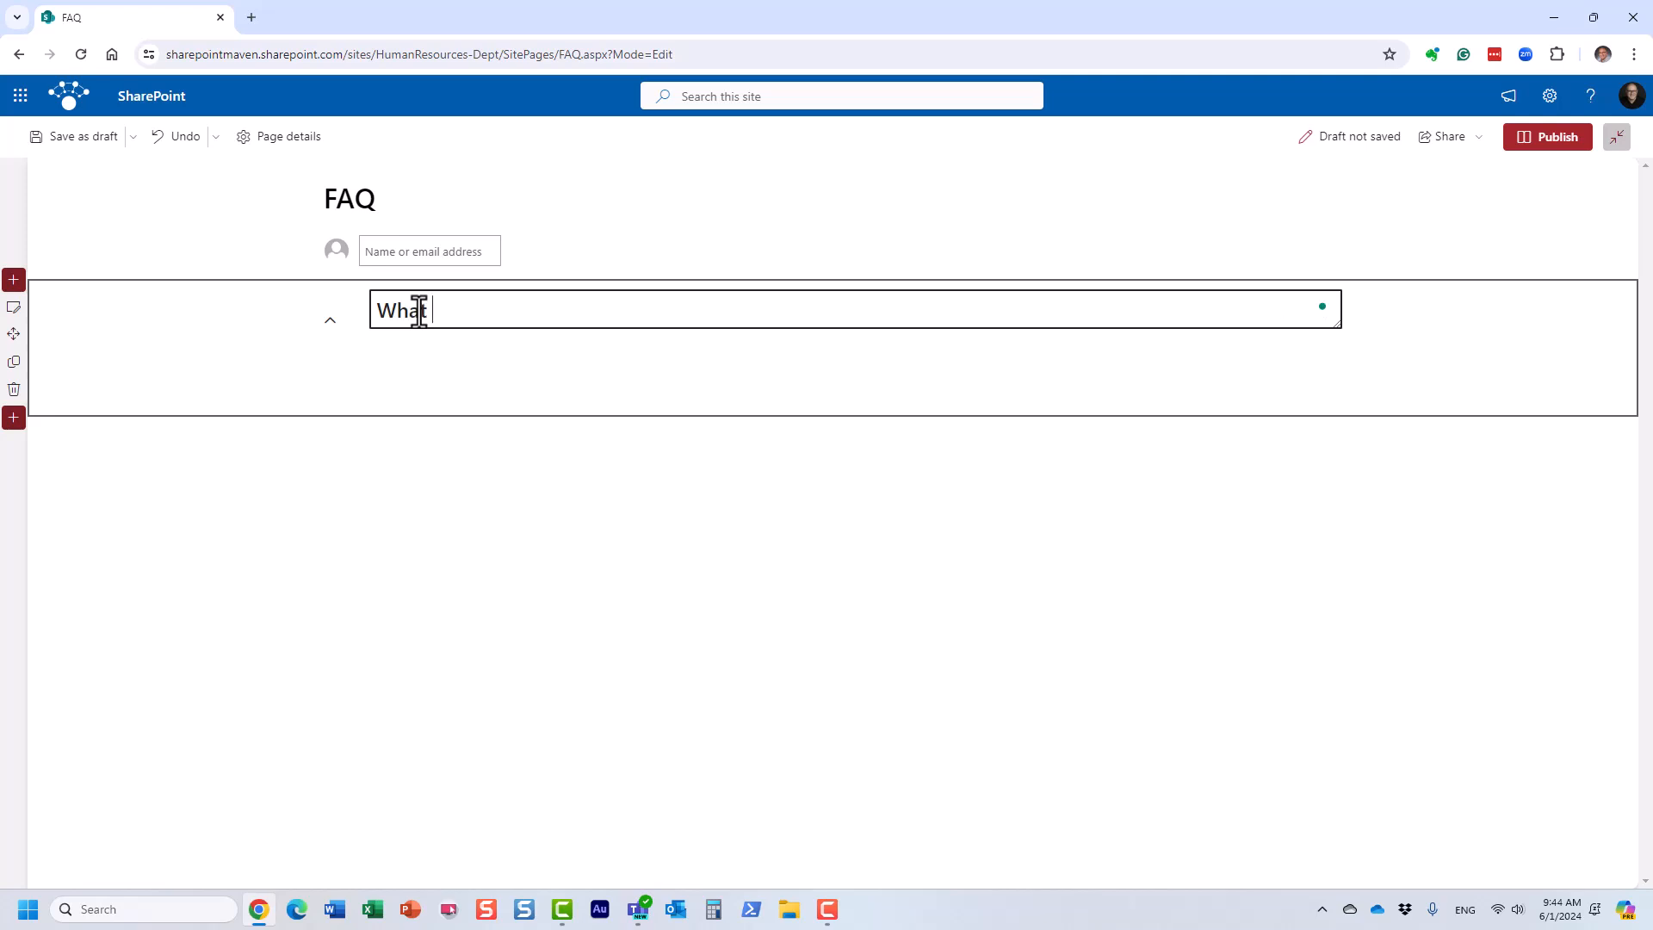
key(BackSpace)
key(BackSpace)
key(BackSpace)
text(en is the benefits enr)
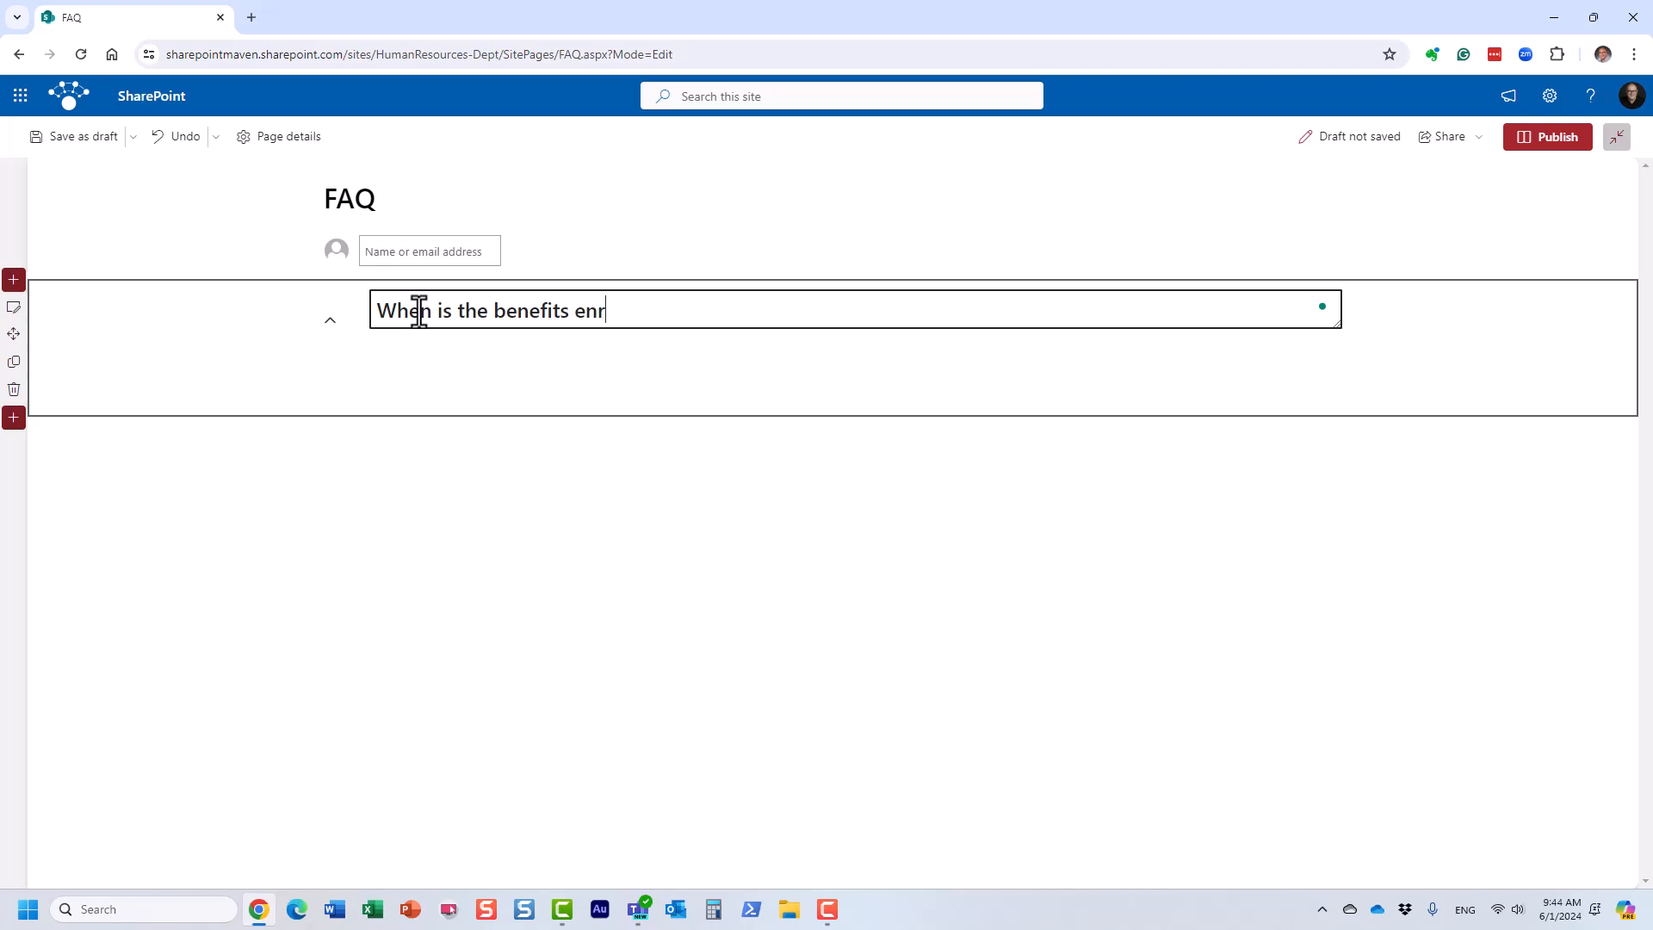
text(ollment deadline?)
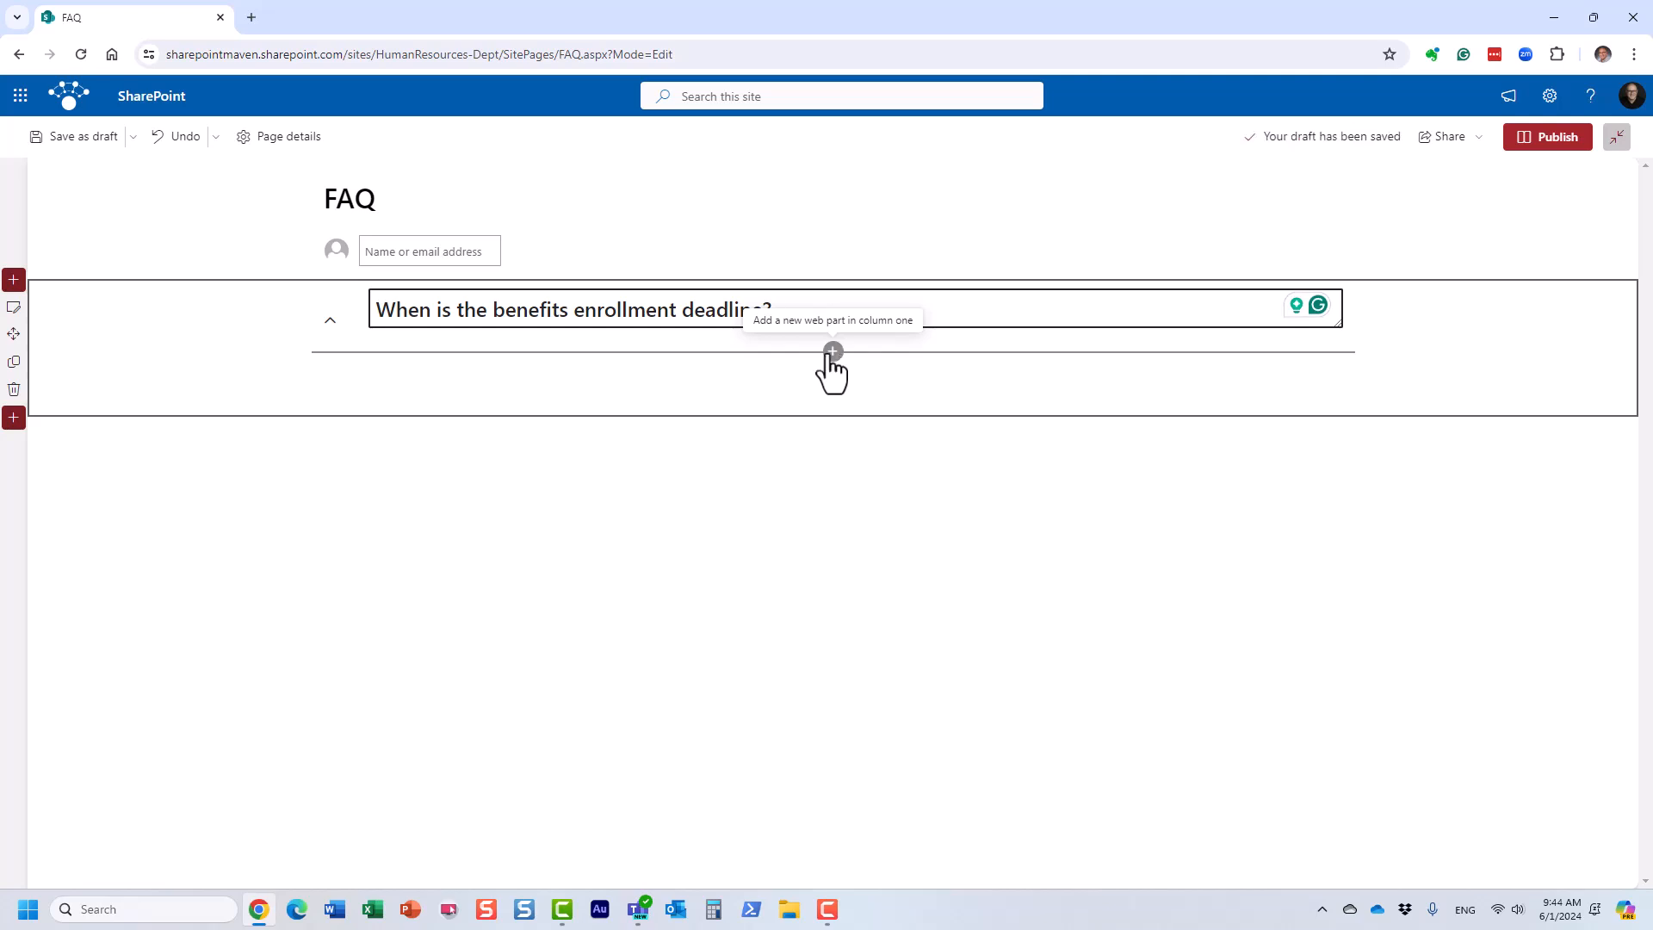
- Add a Text web part to the benefits enrollment section and enter "May 31" as the answer
click(832, 352)
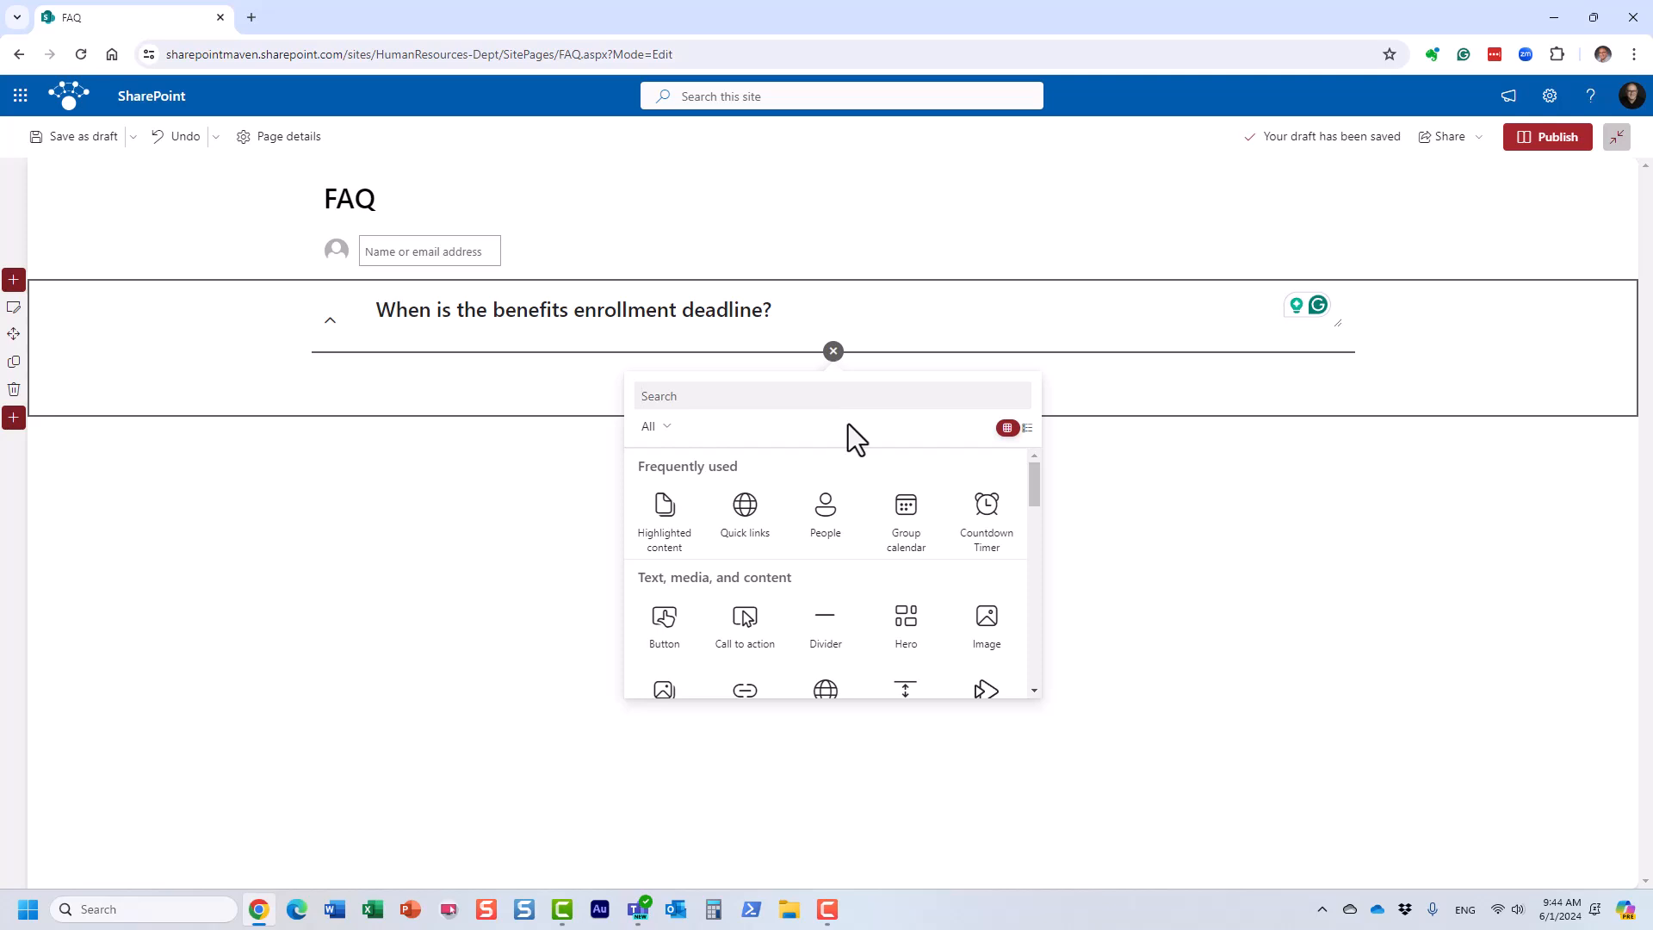
text(text)
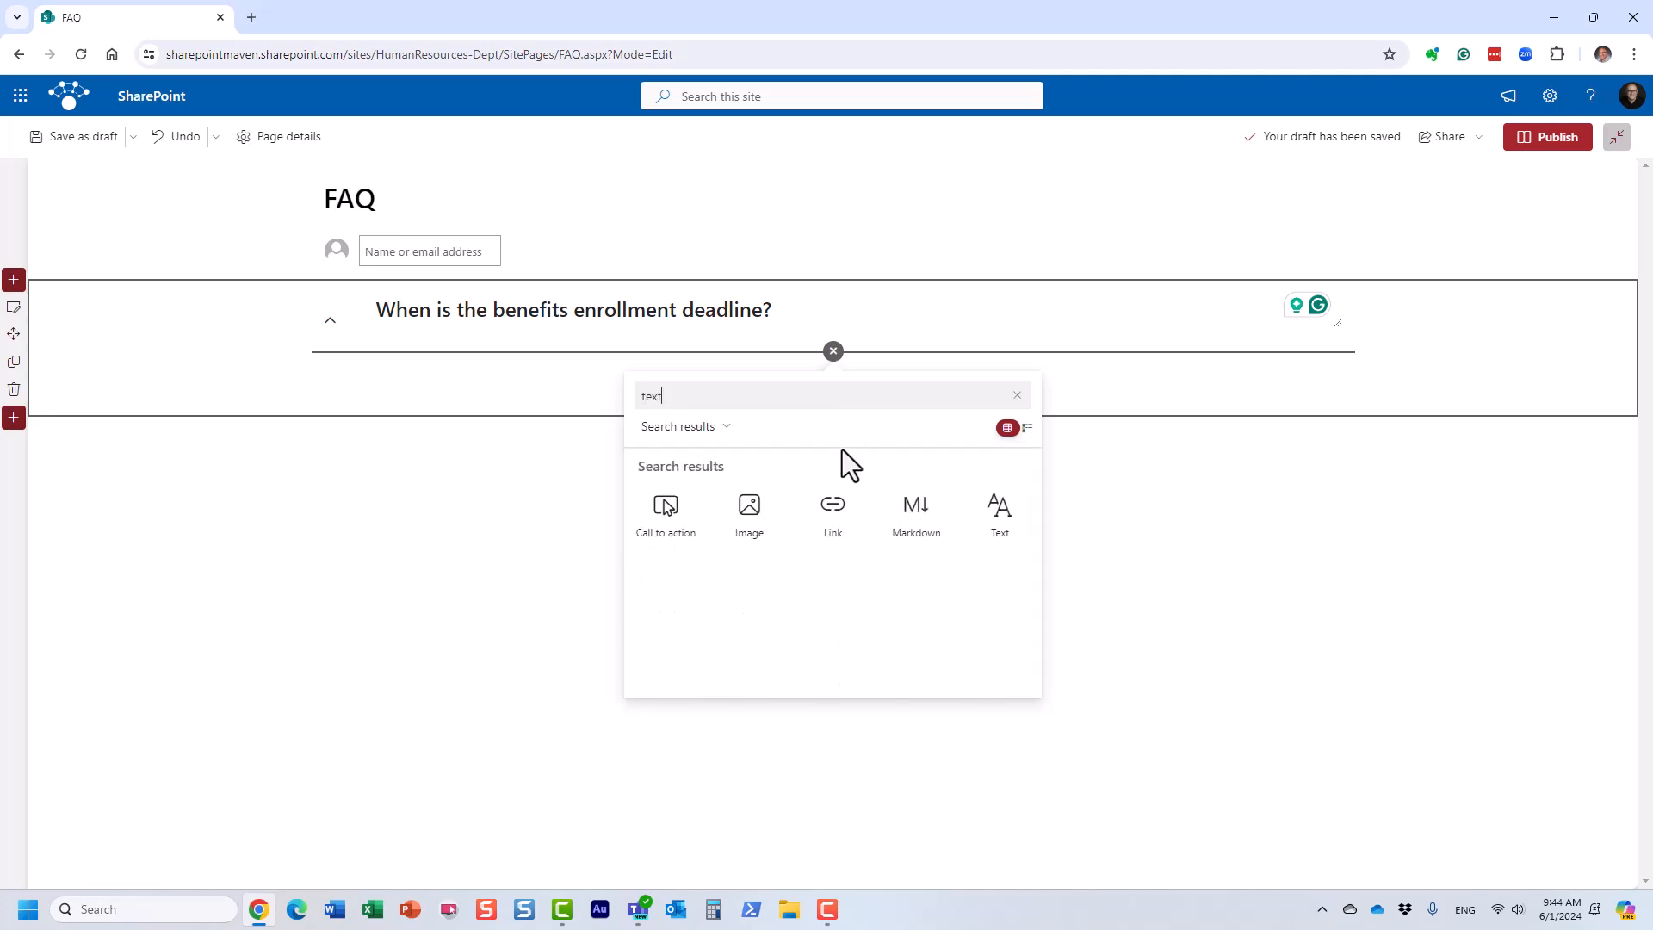
click(1016, 534)
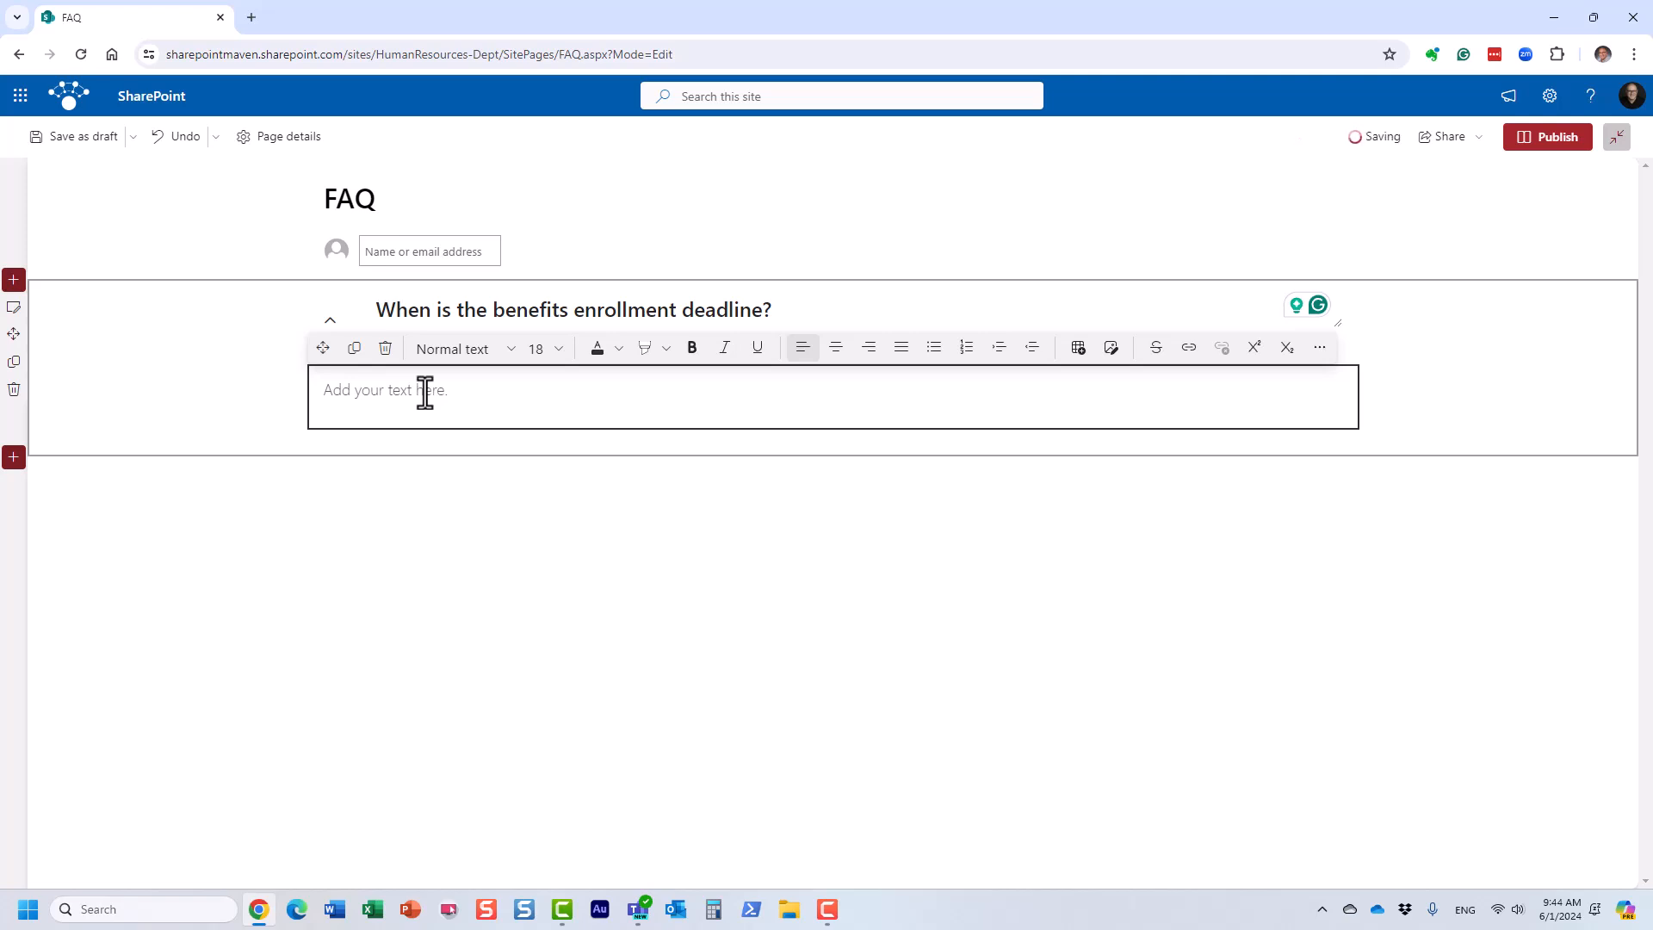
text(May 31)
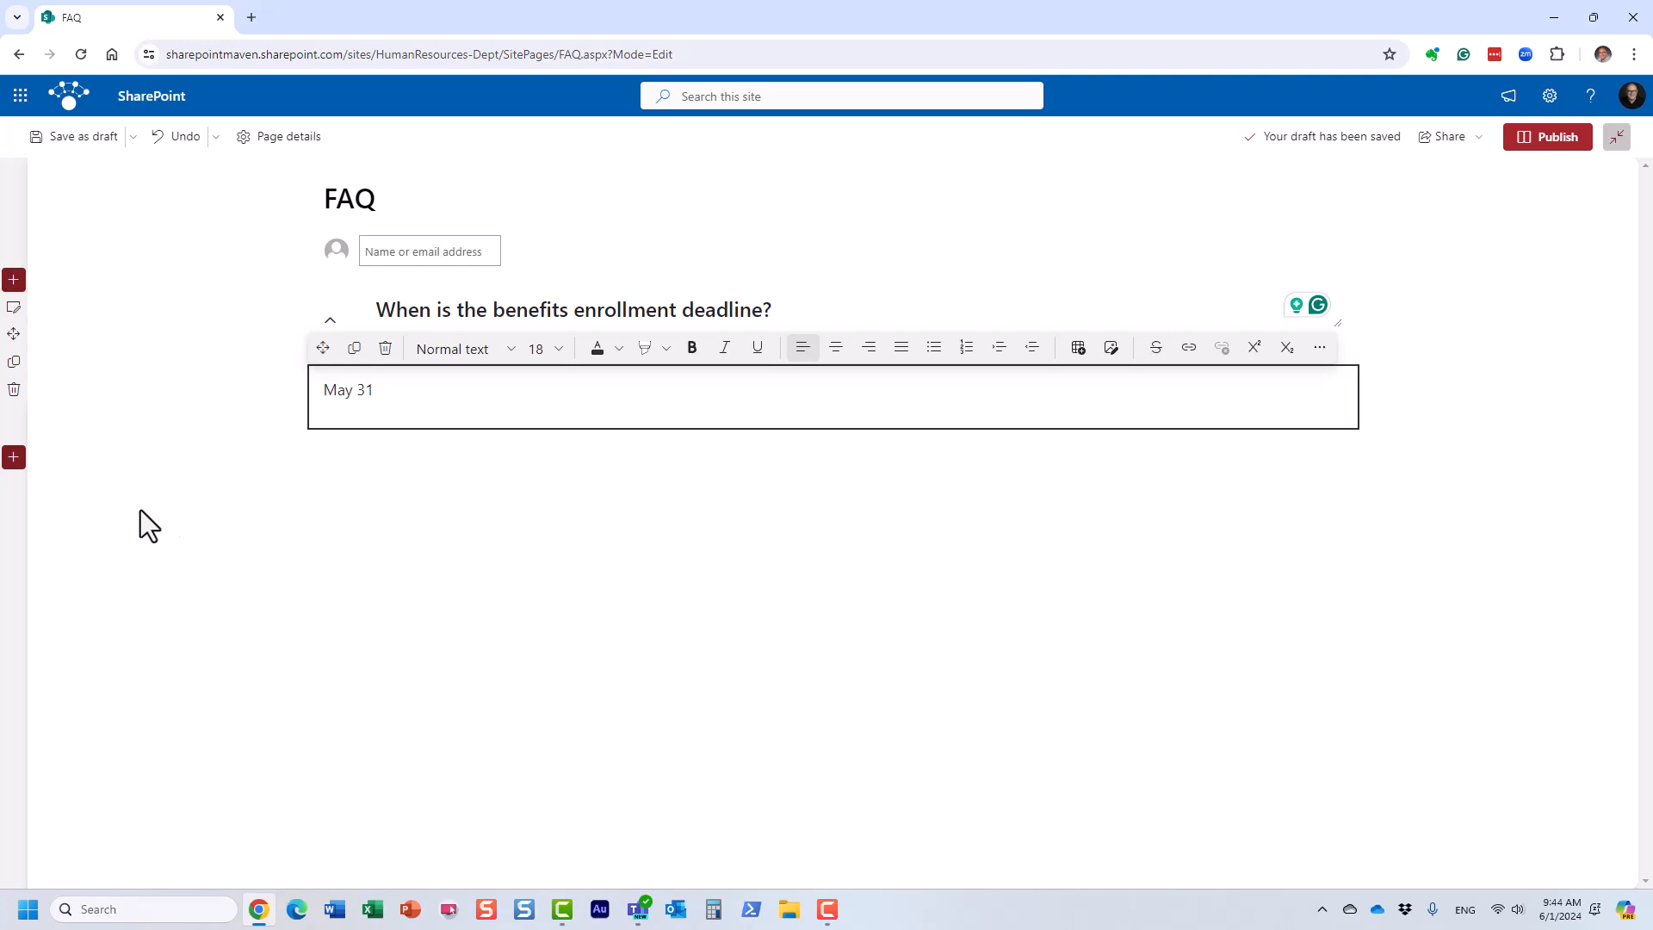
- Add a one-column section below the benefits enrollment question and make it collapsible
click(14, 459)
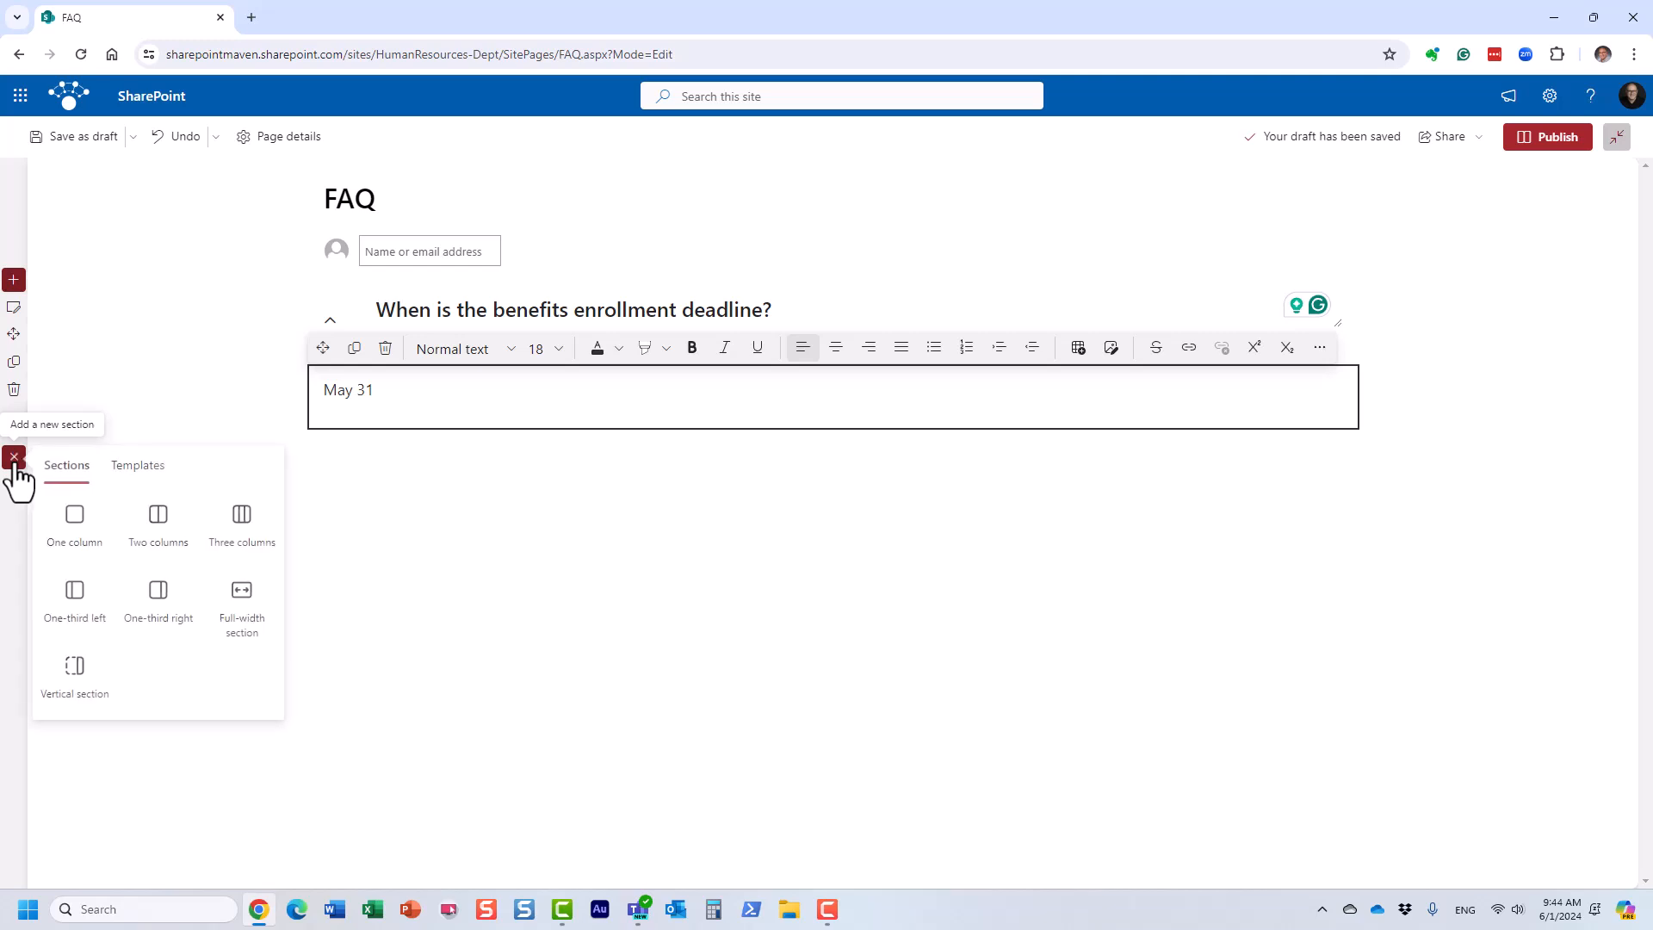
click(86, 543)
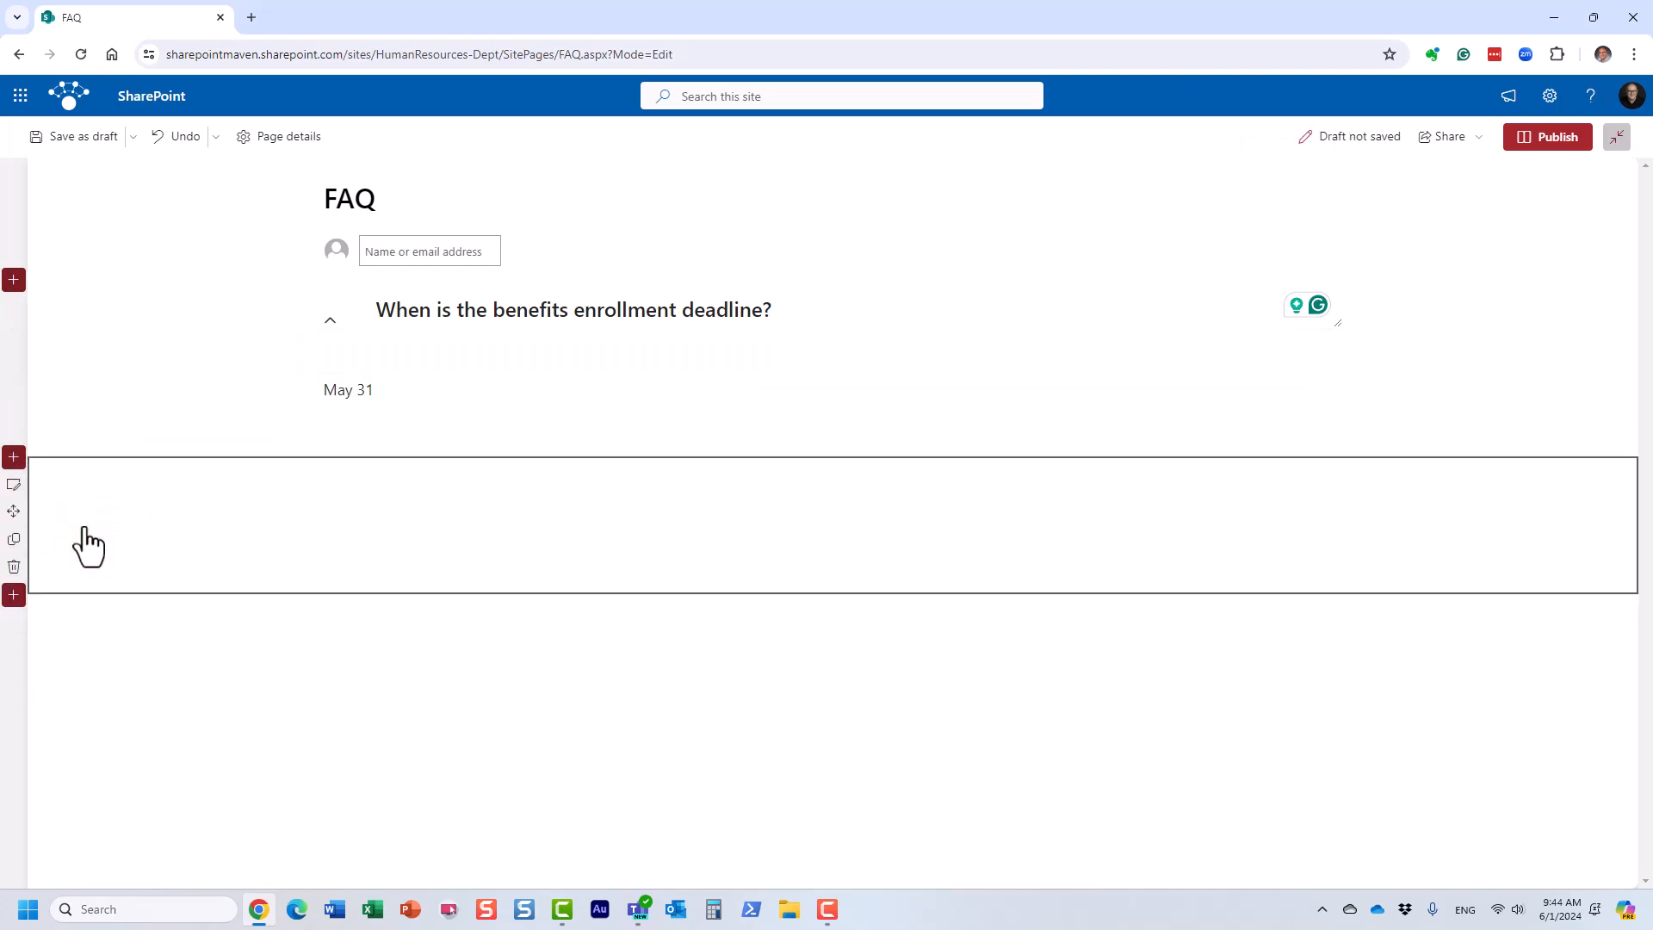
click(14, 486)
click(1394, 785)
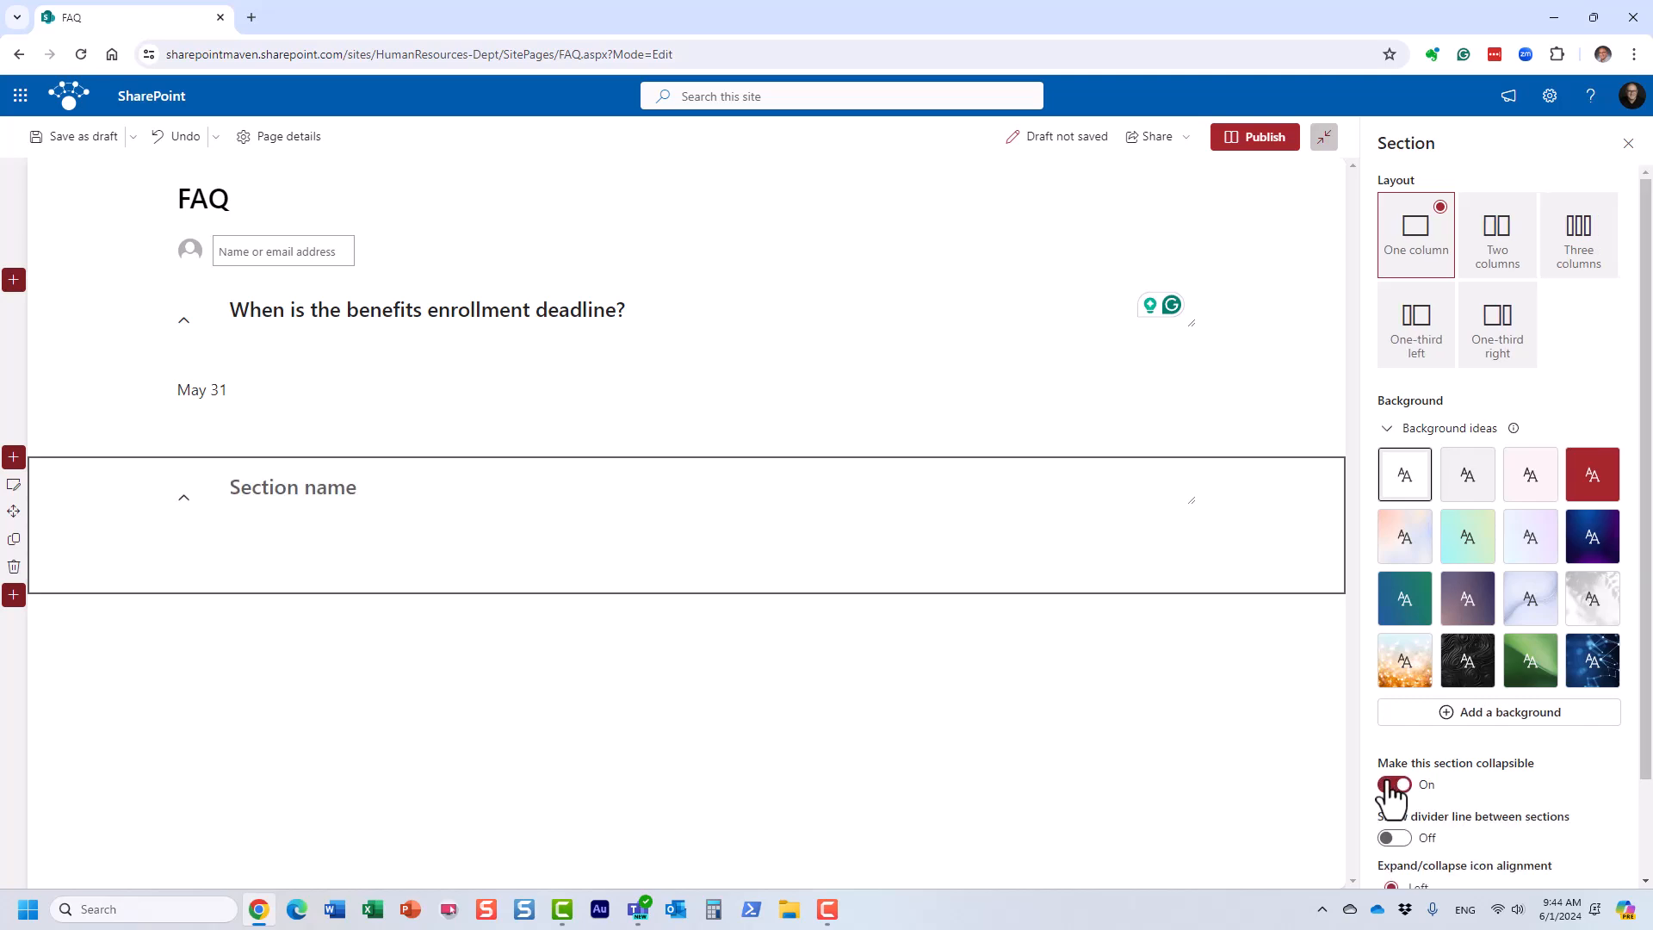
click(1627, 144)
- Name the second collapsible section "How do I submit Vacation Request"
click(415, 487)
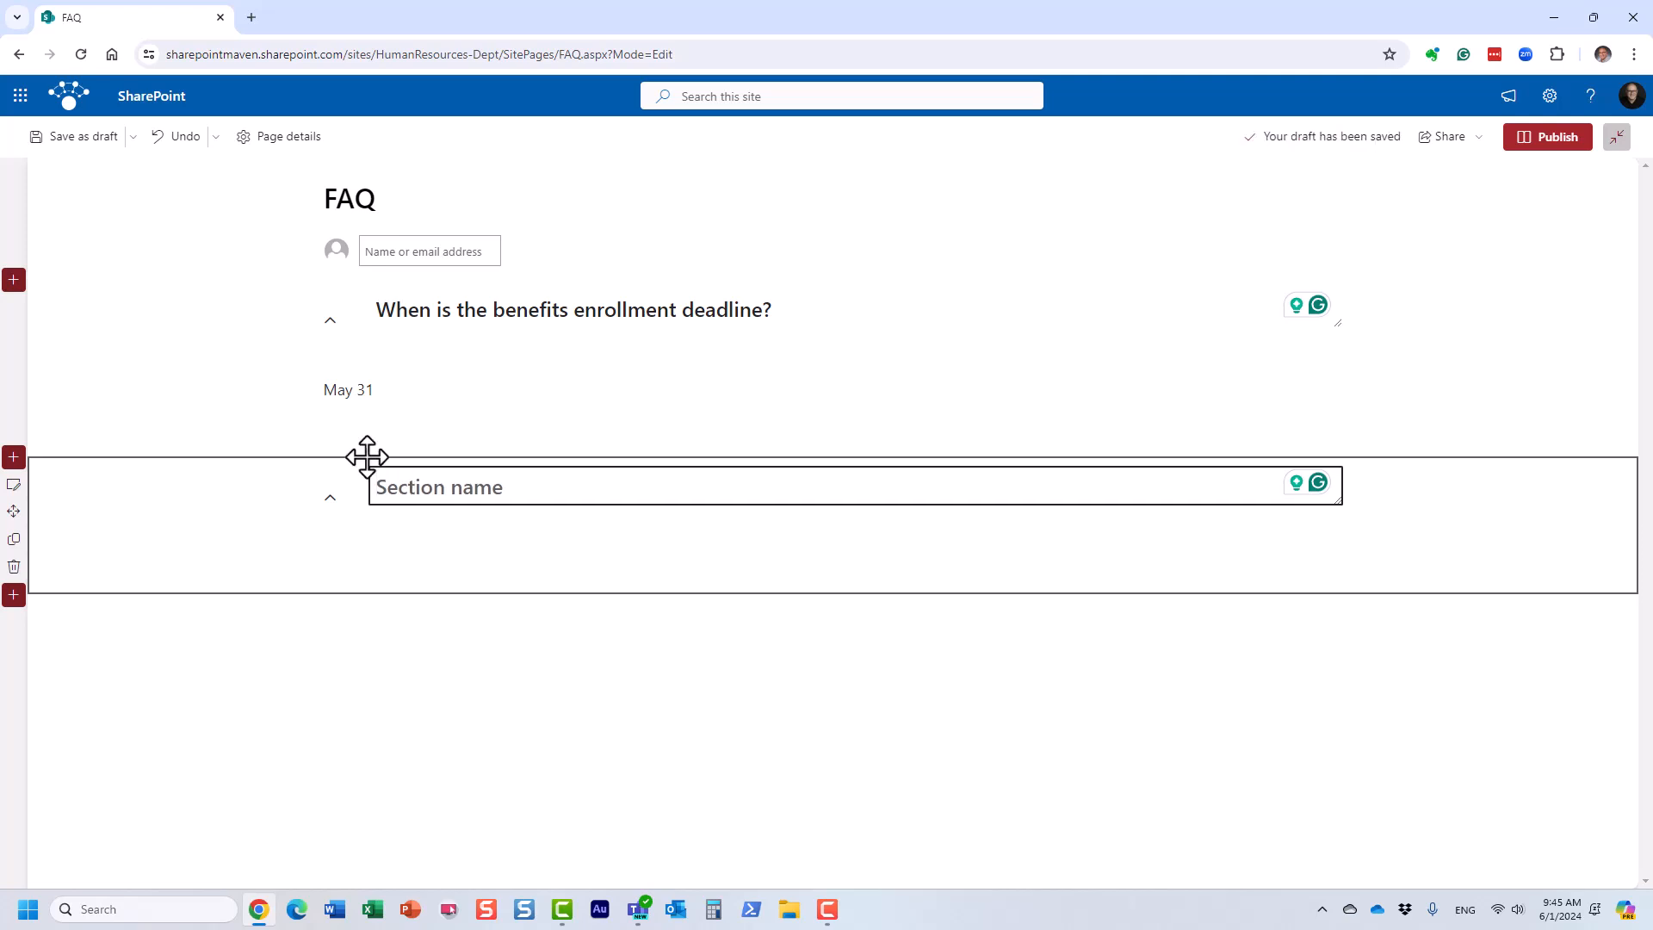
text(How to)
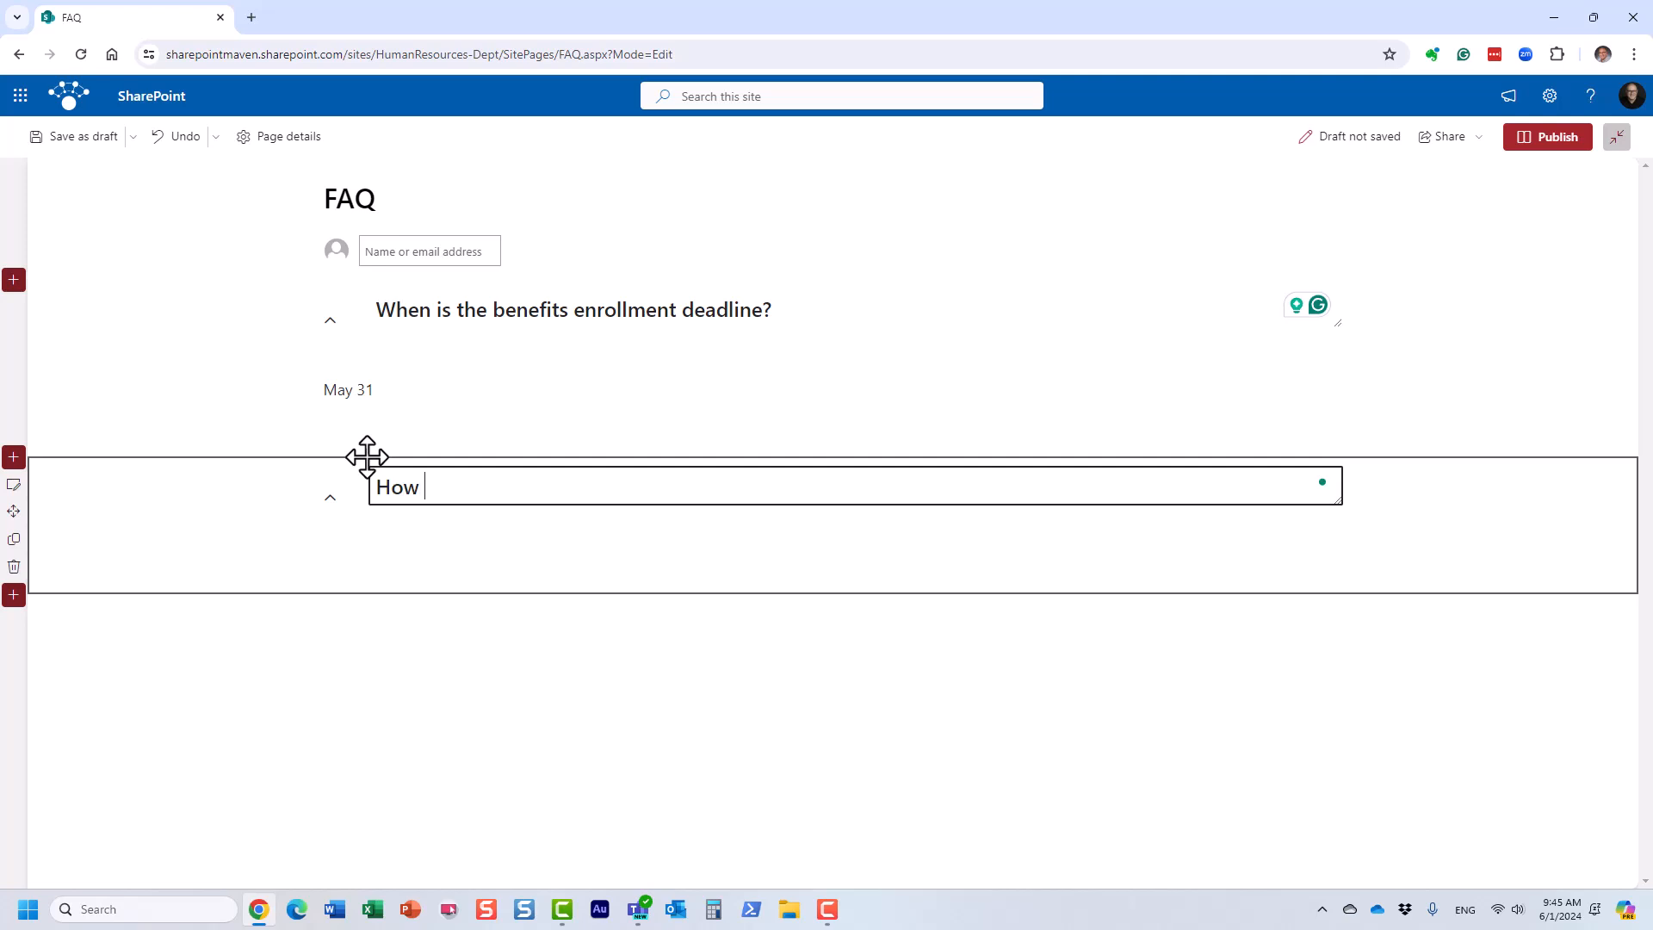
key(BackSpace)
key(BackSpace)
key(BackSpace)
text(do I submit Vacation Request)
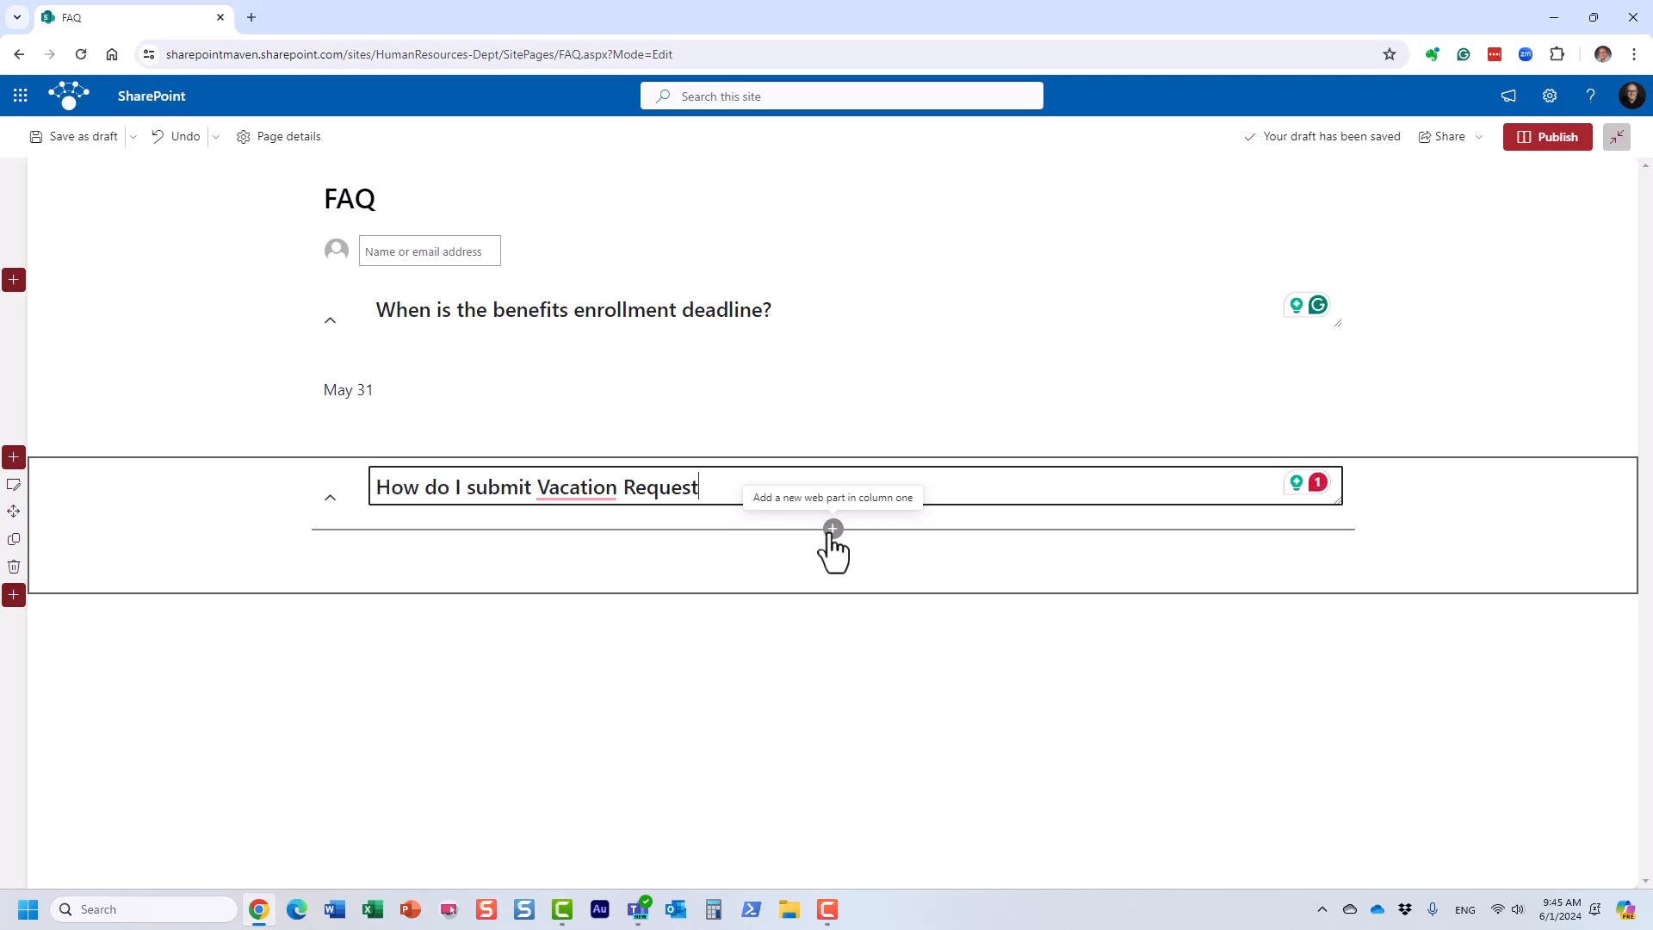
- Browse the web parts available for the vacation request section, including media, document and list types
click(833, 529)
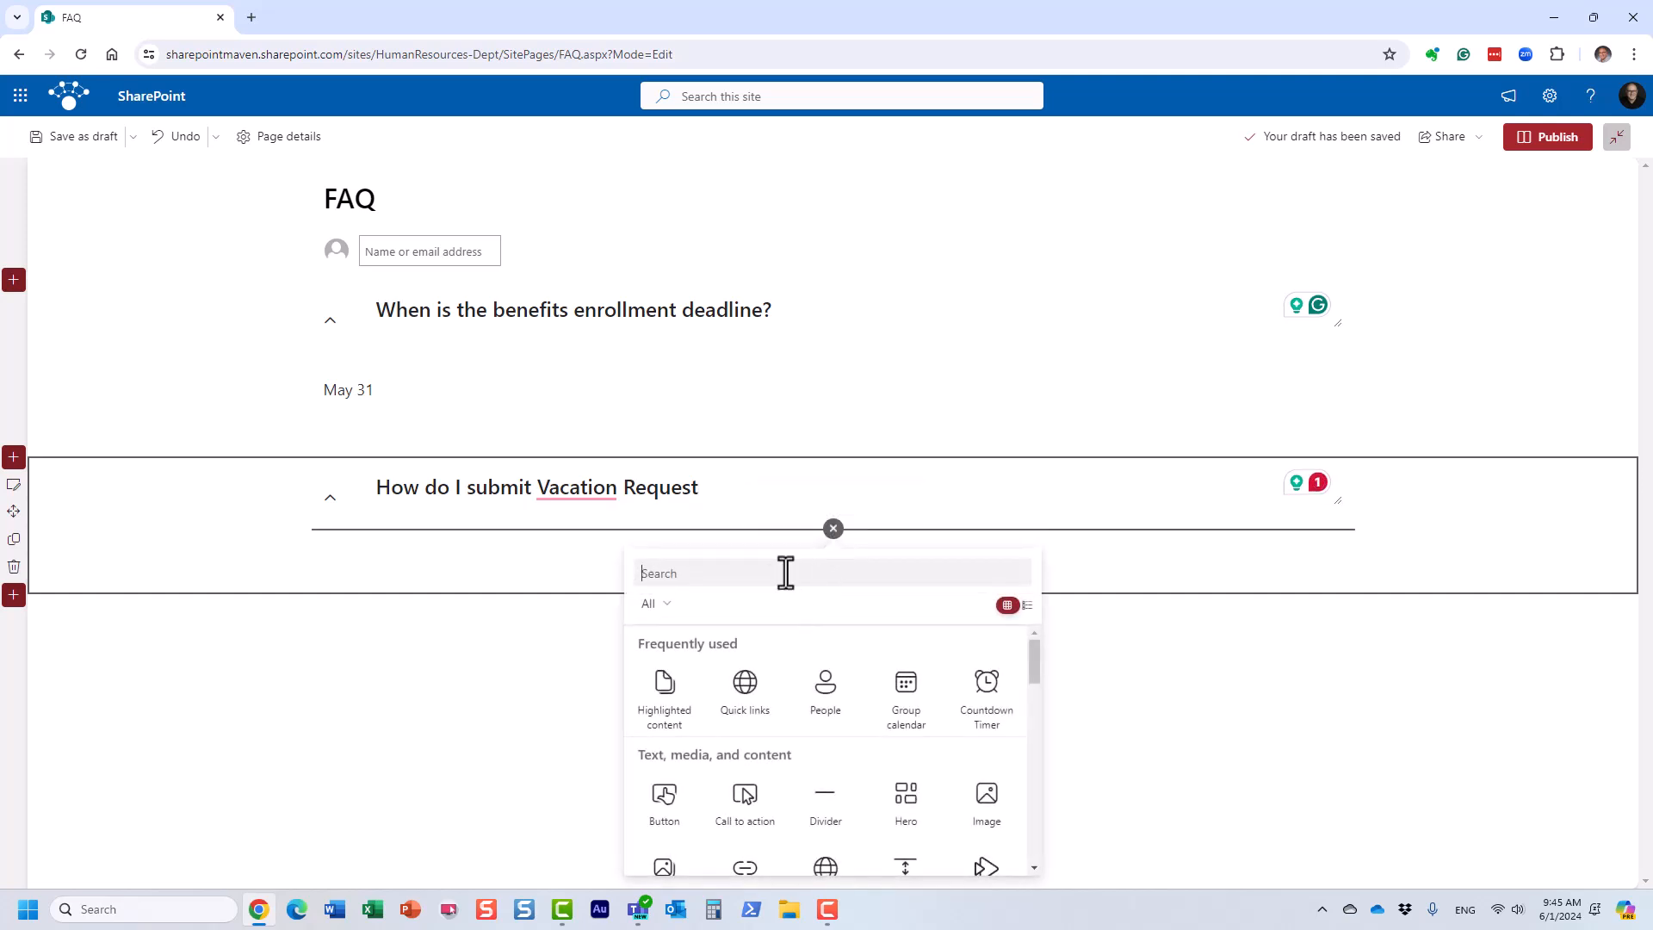
scroll(806, 649, down, 1)
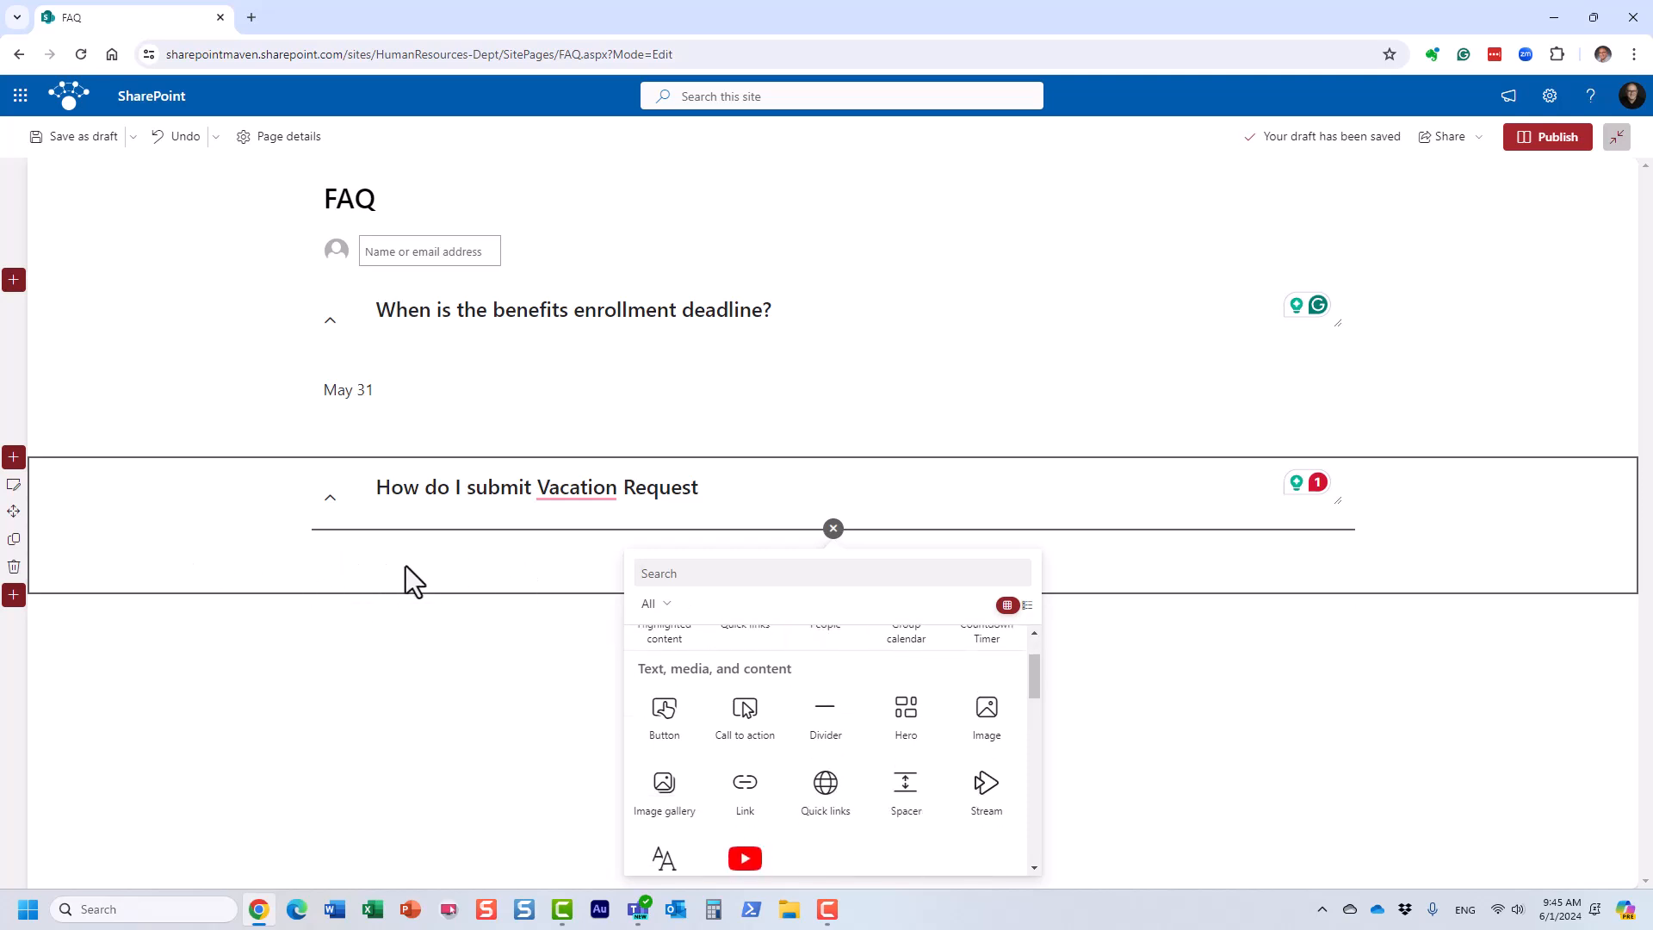
scroll(807, 709, down, 1)
scroll(810, 719, up, 2)
scroll(809, 719, down, 4)
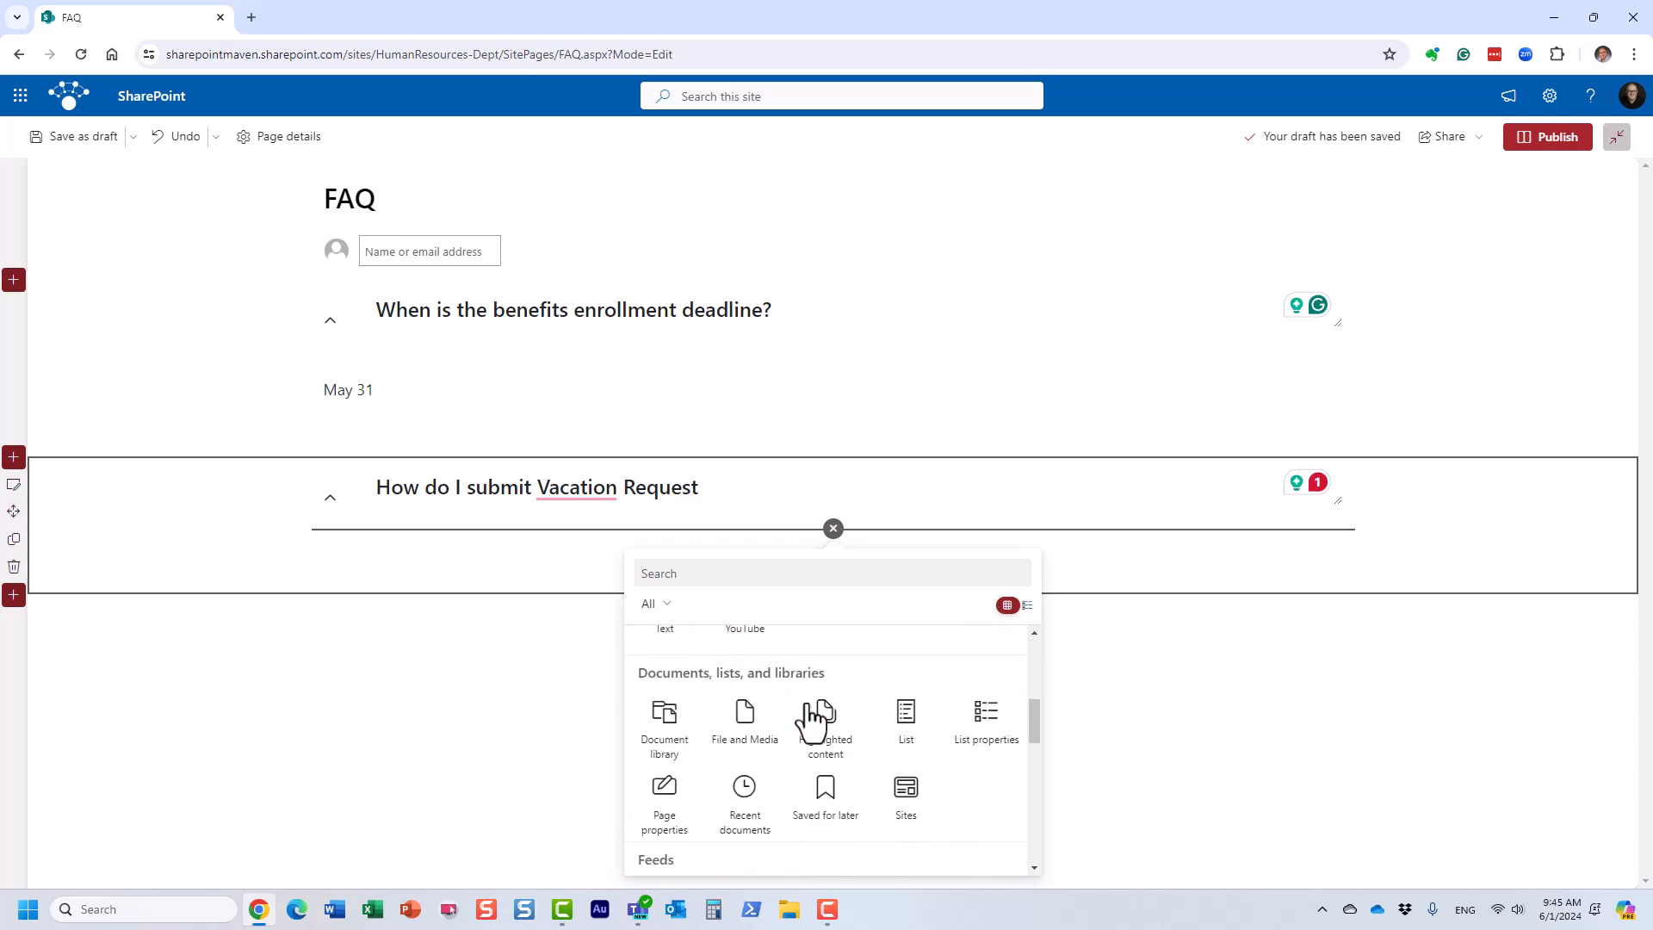
scroll(823, 757, up, 2)
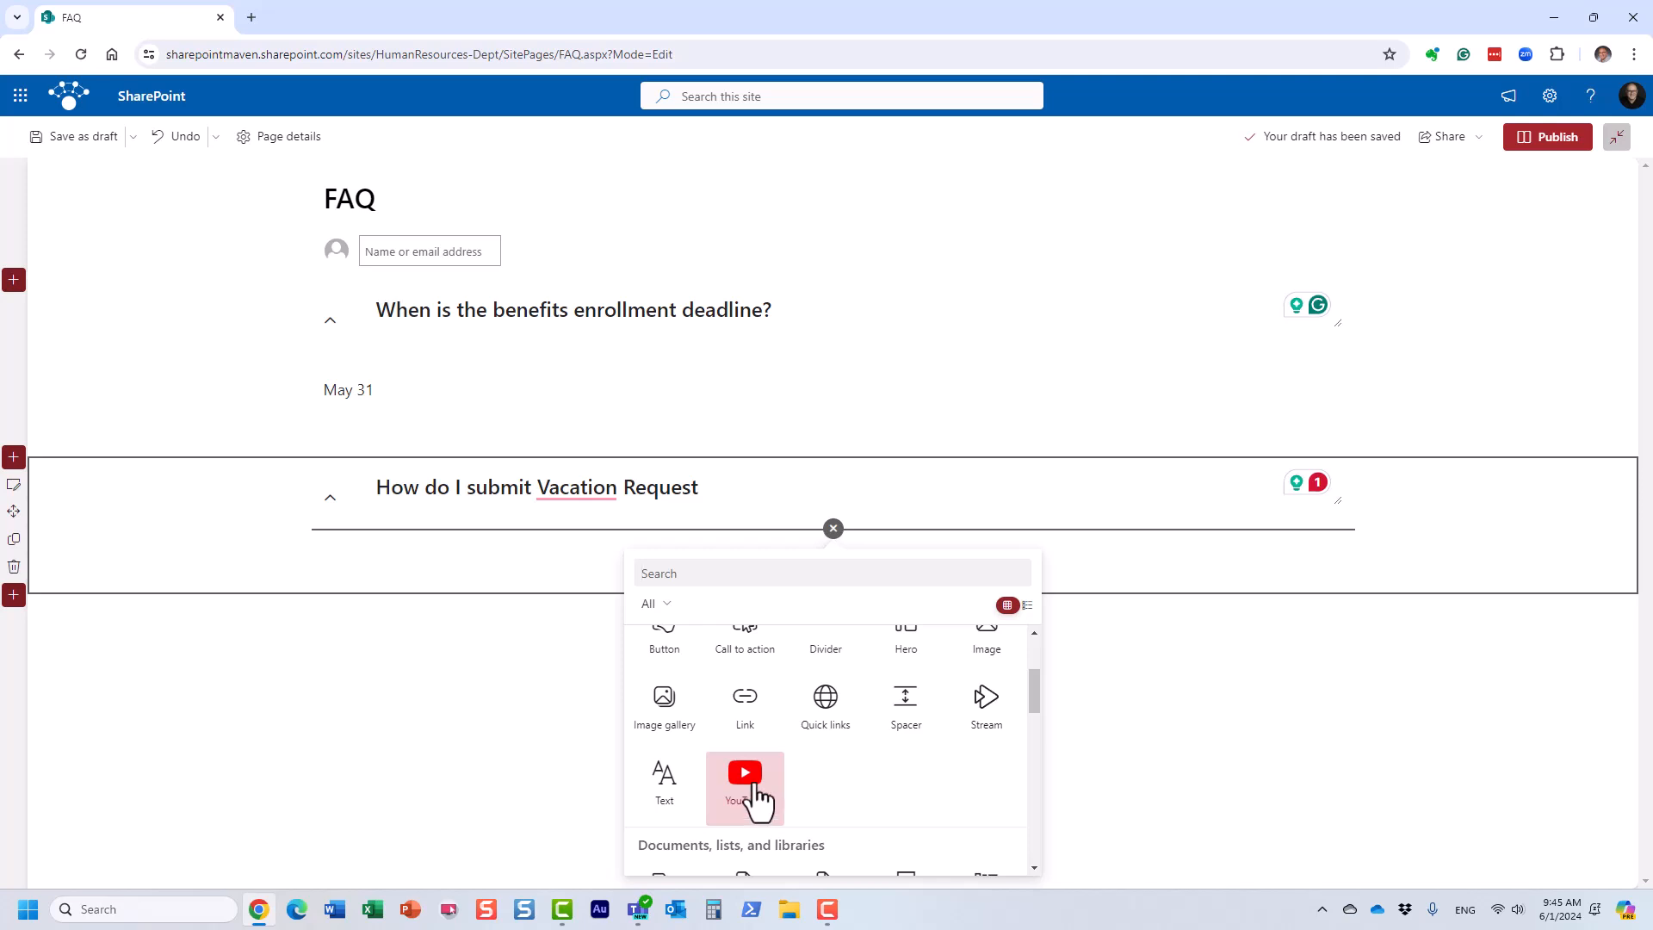
scroll(923, 766, up, 2)
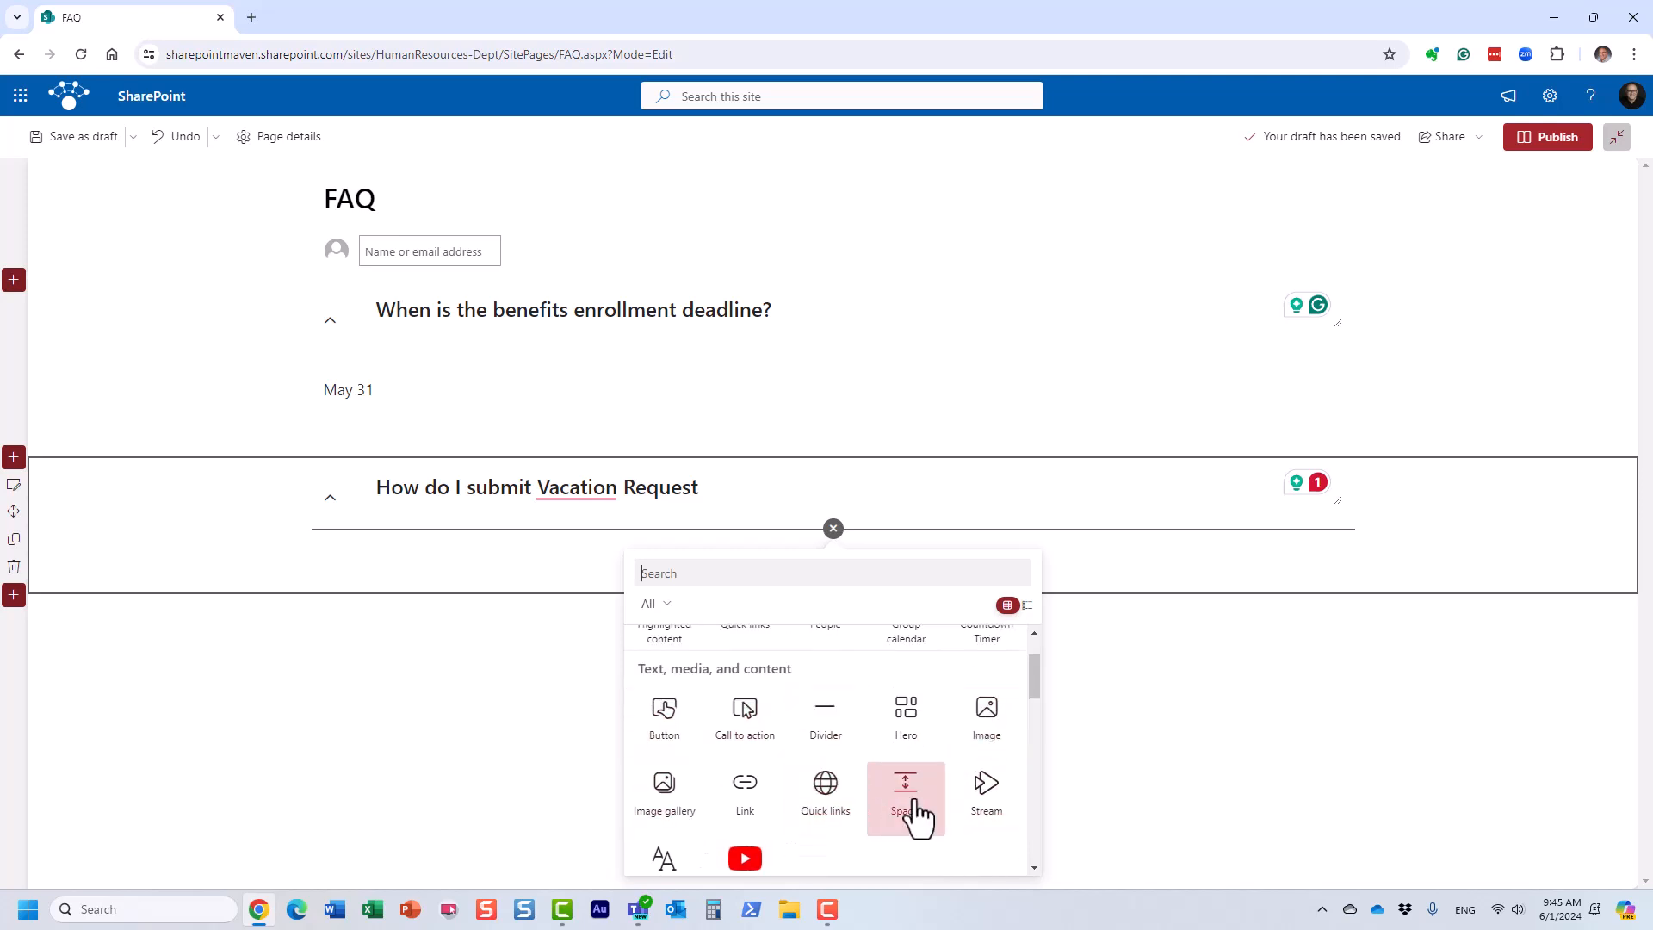
scroll(915, 812, up, 1)
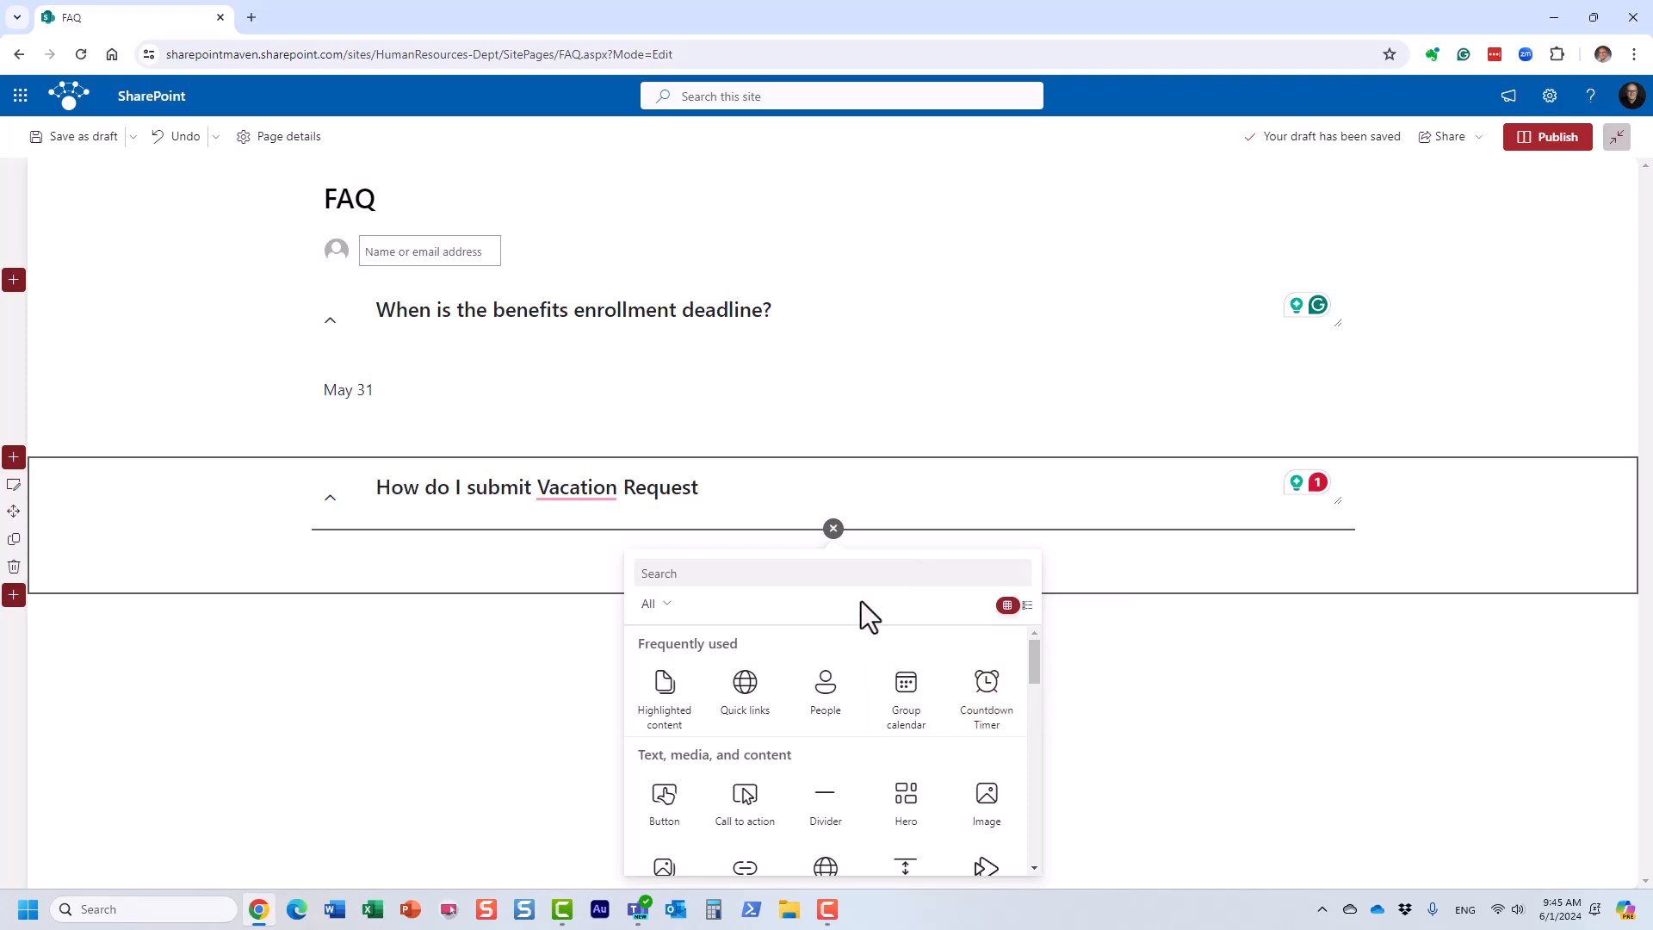
- Switch to Microsoft Forms in a new tab and copy the response link of the Vacation Request Form
click(20, 95)
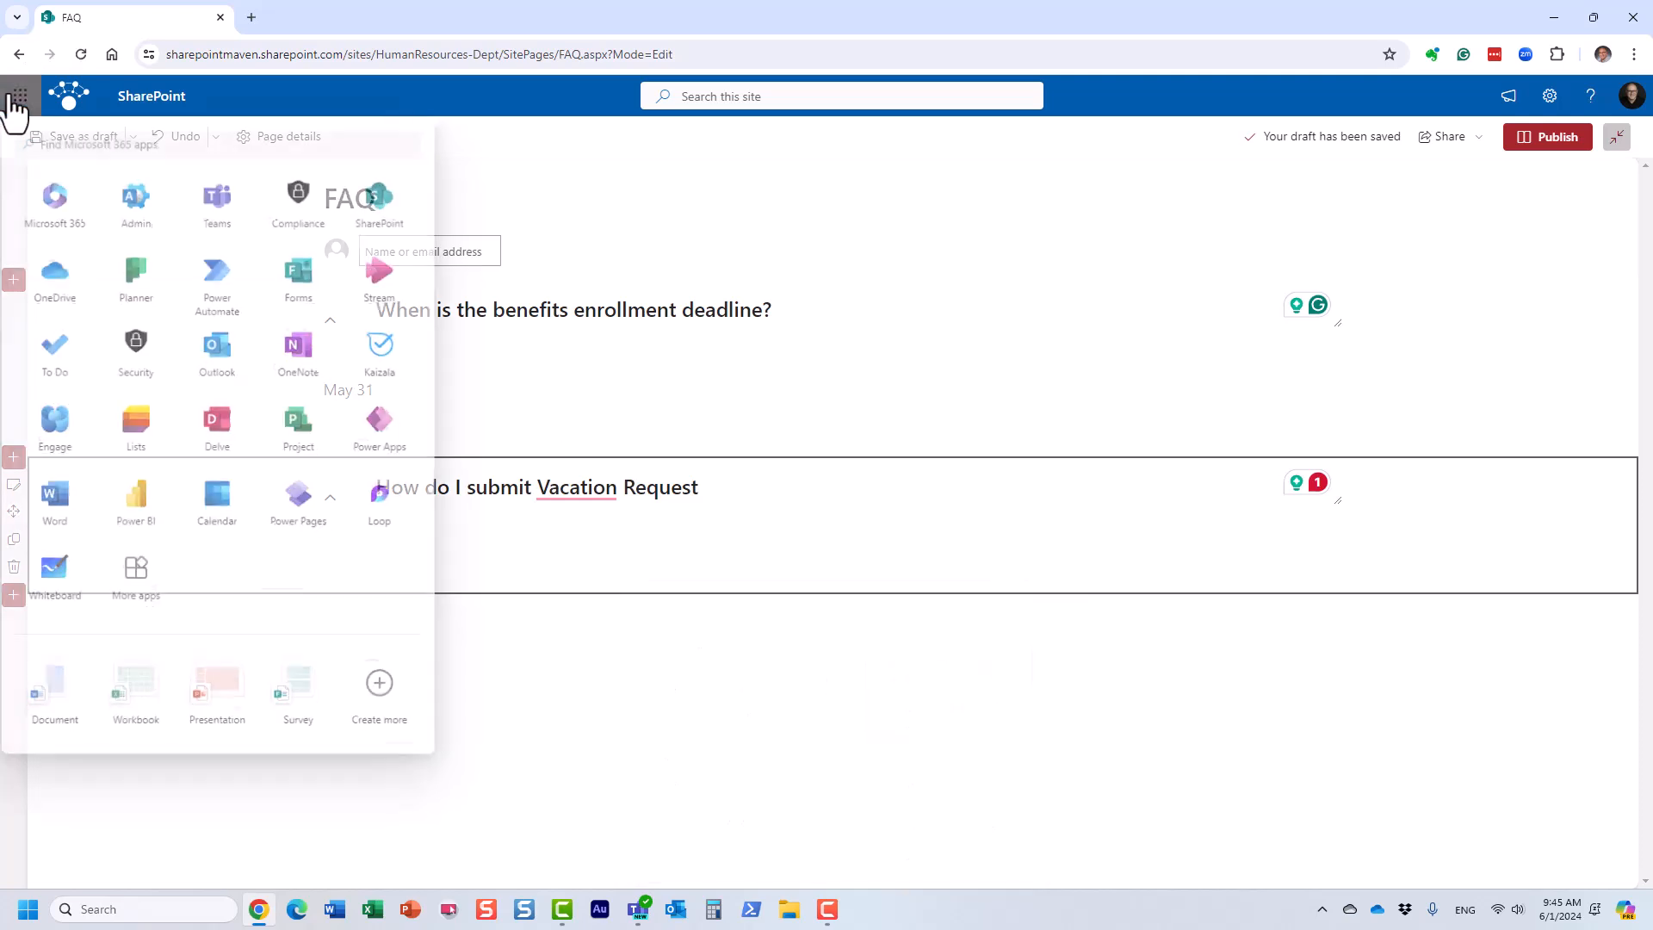
right_click(303, 293)
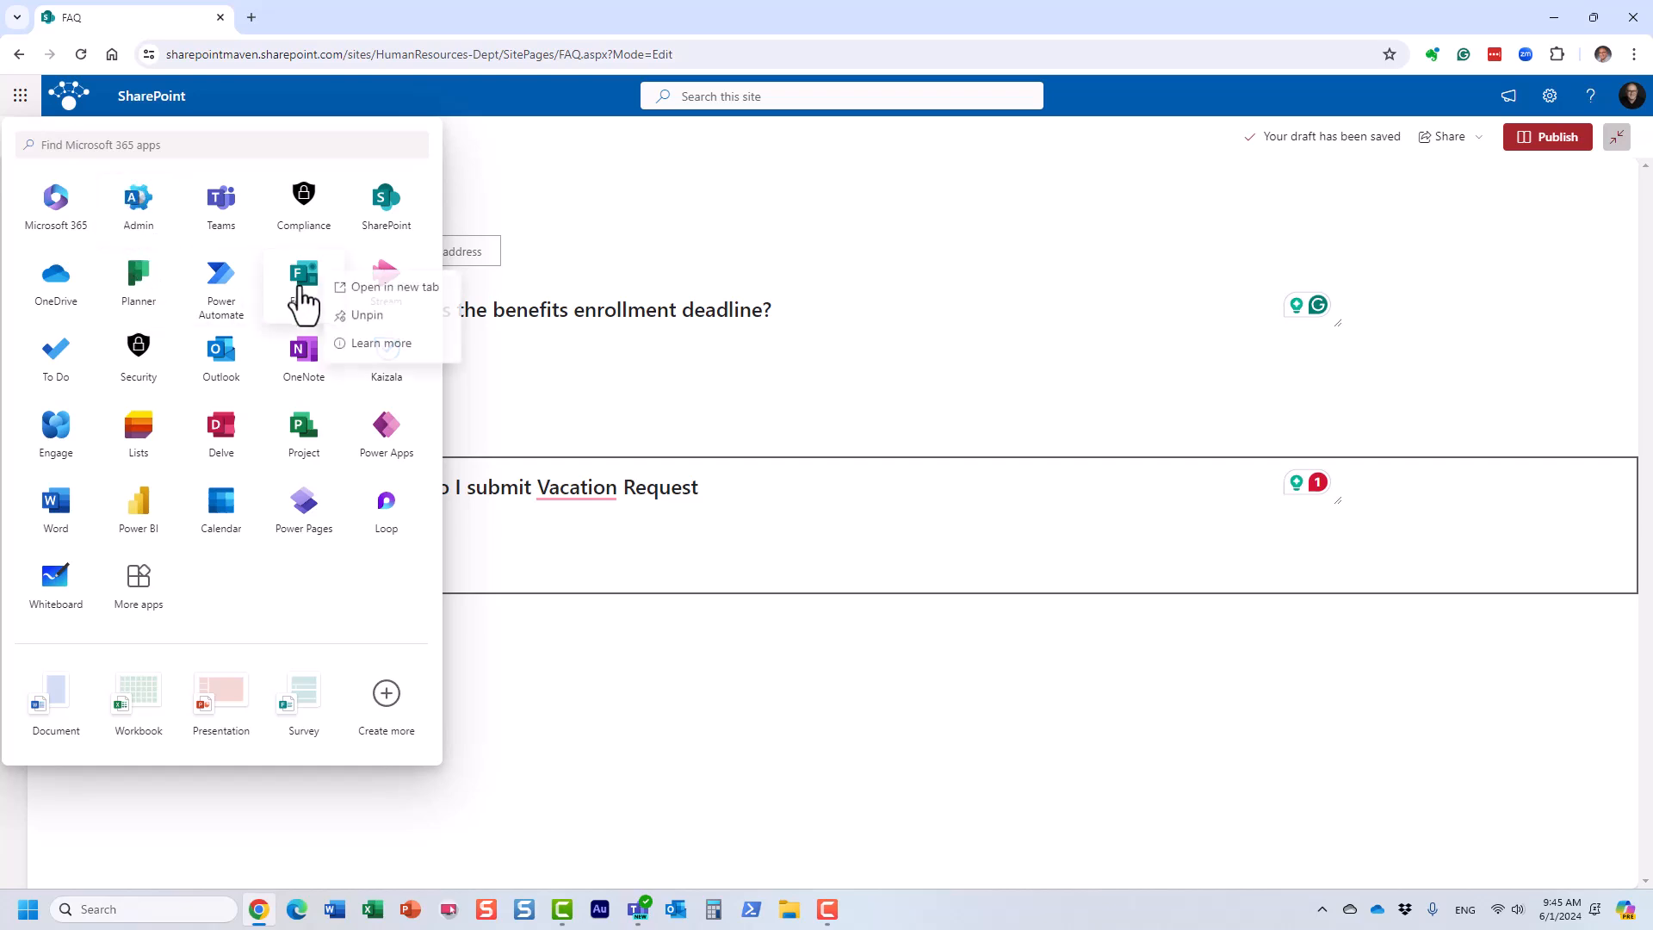
click(395, 292)
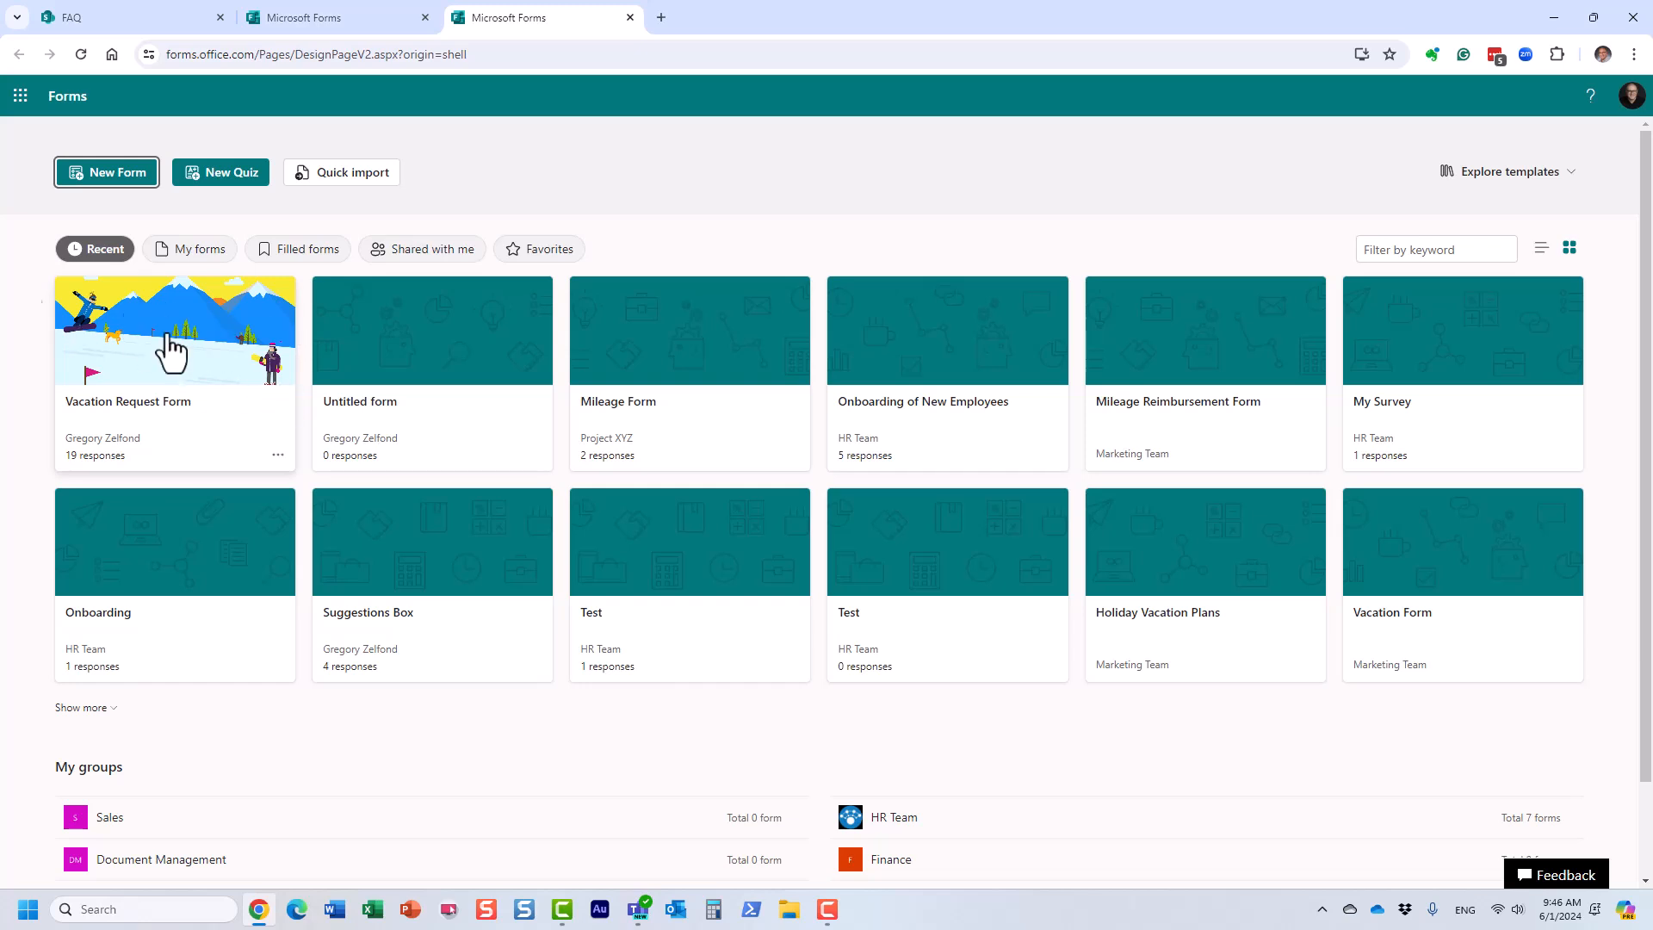
click(190, 369)
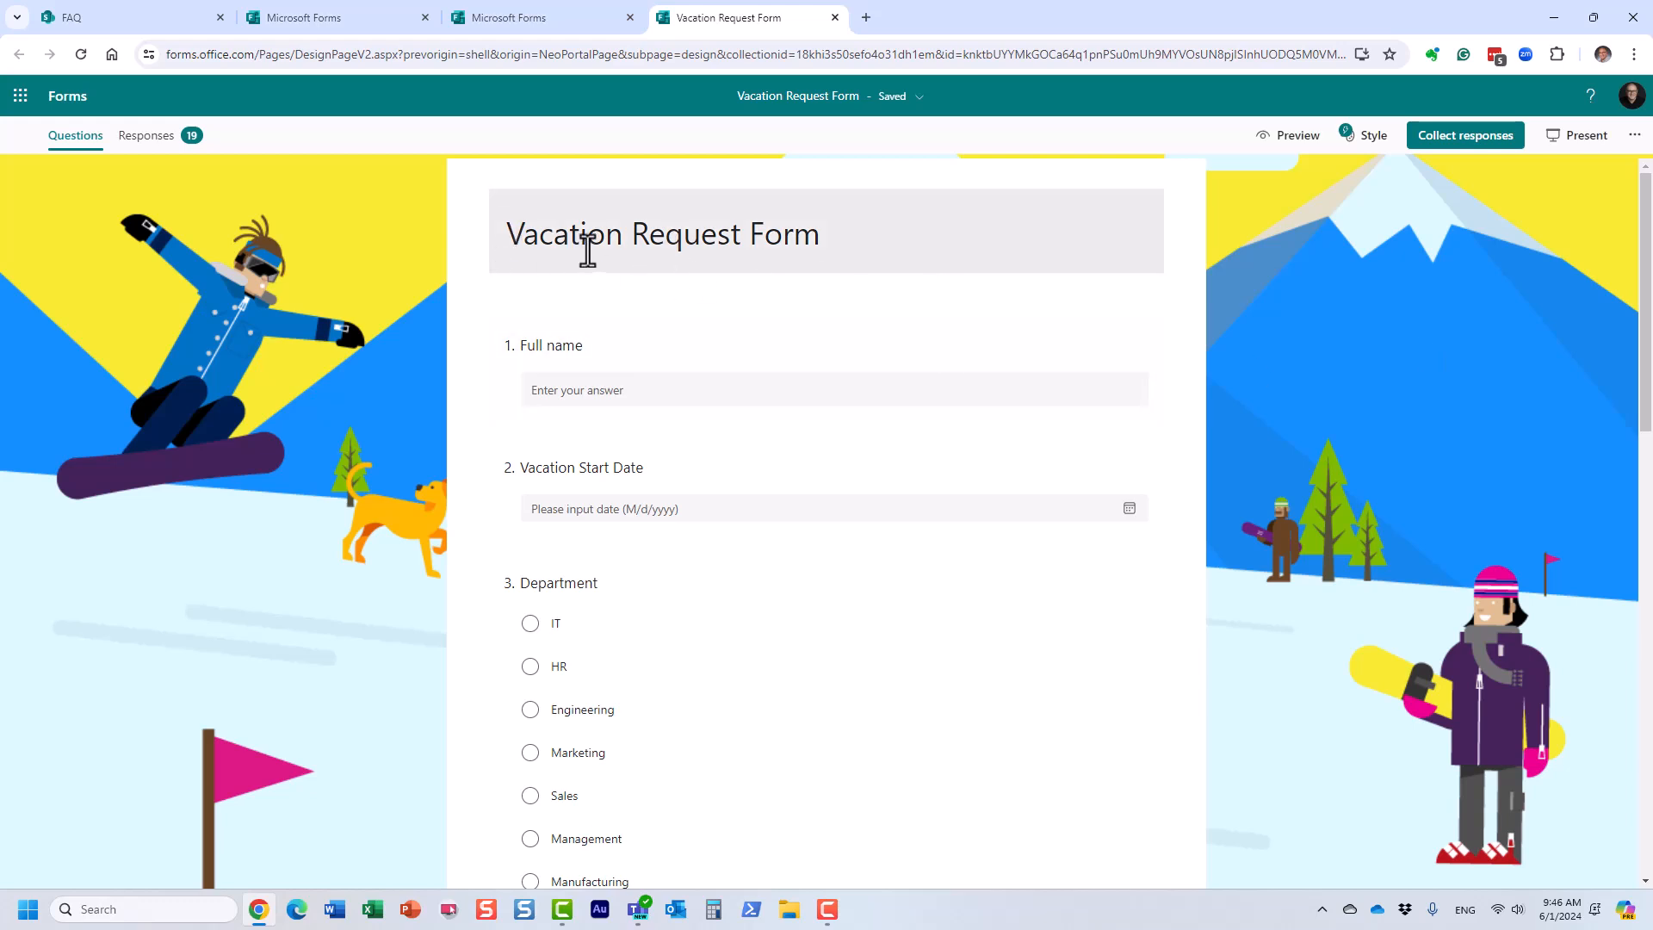
click(1464, 138)
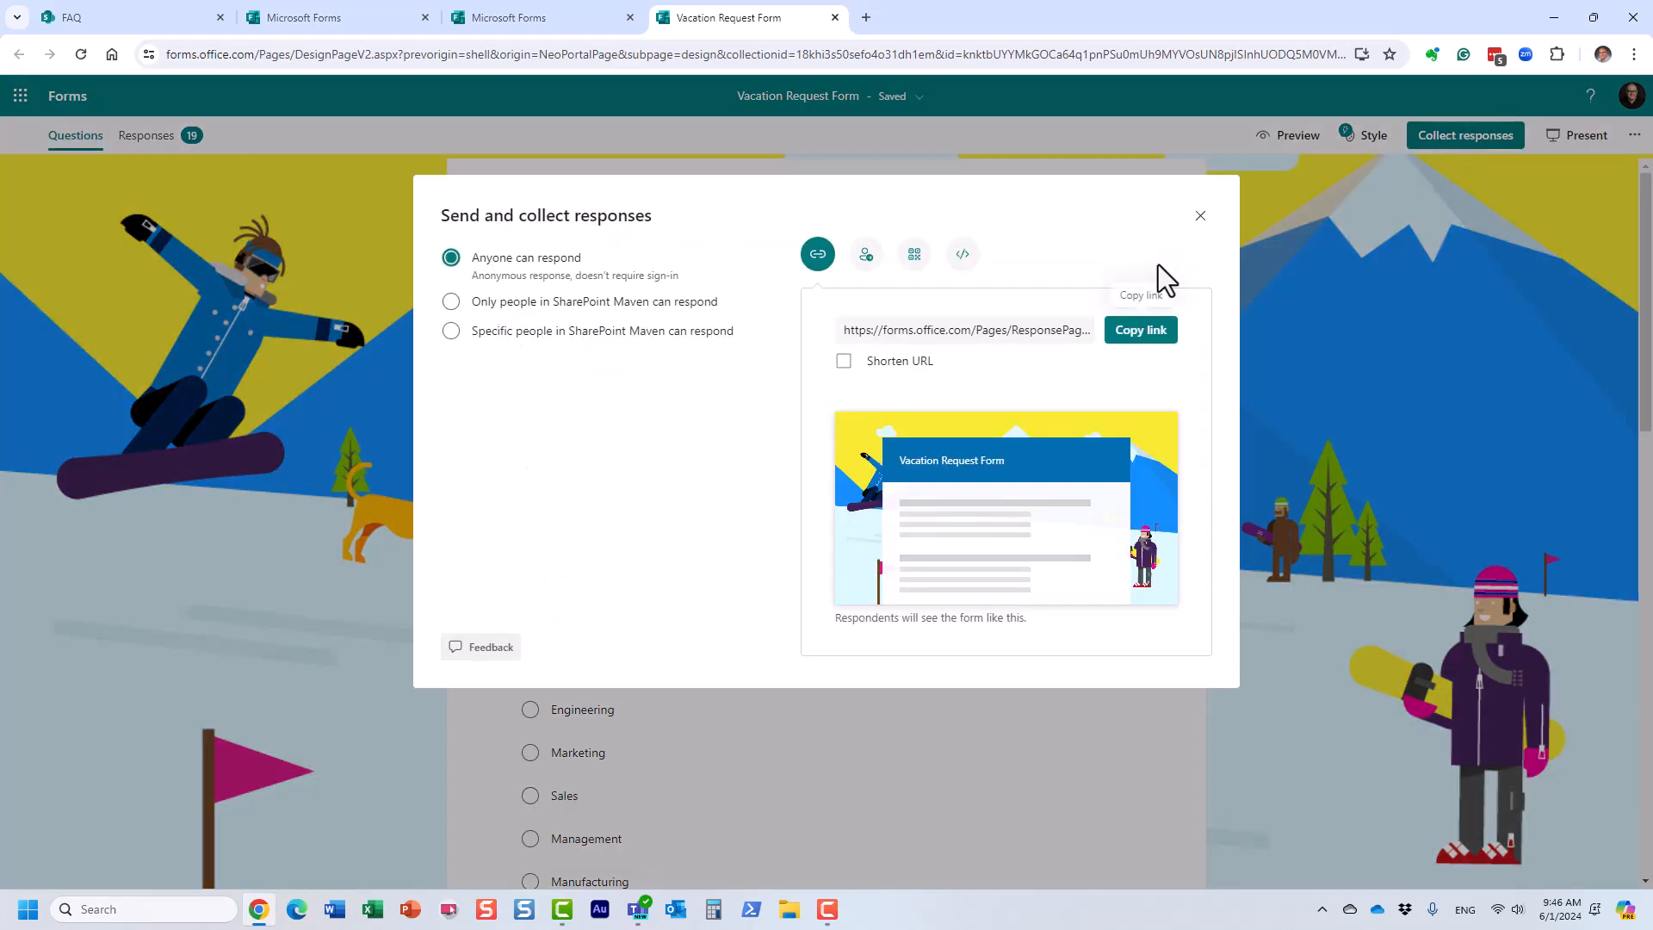
click(1141, 331)
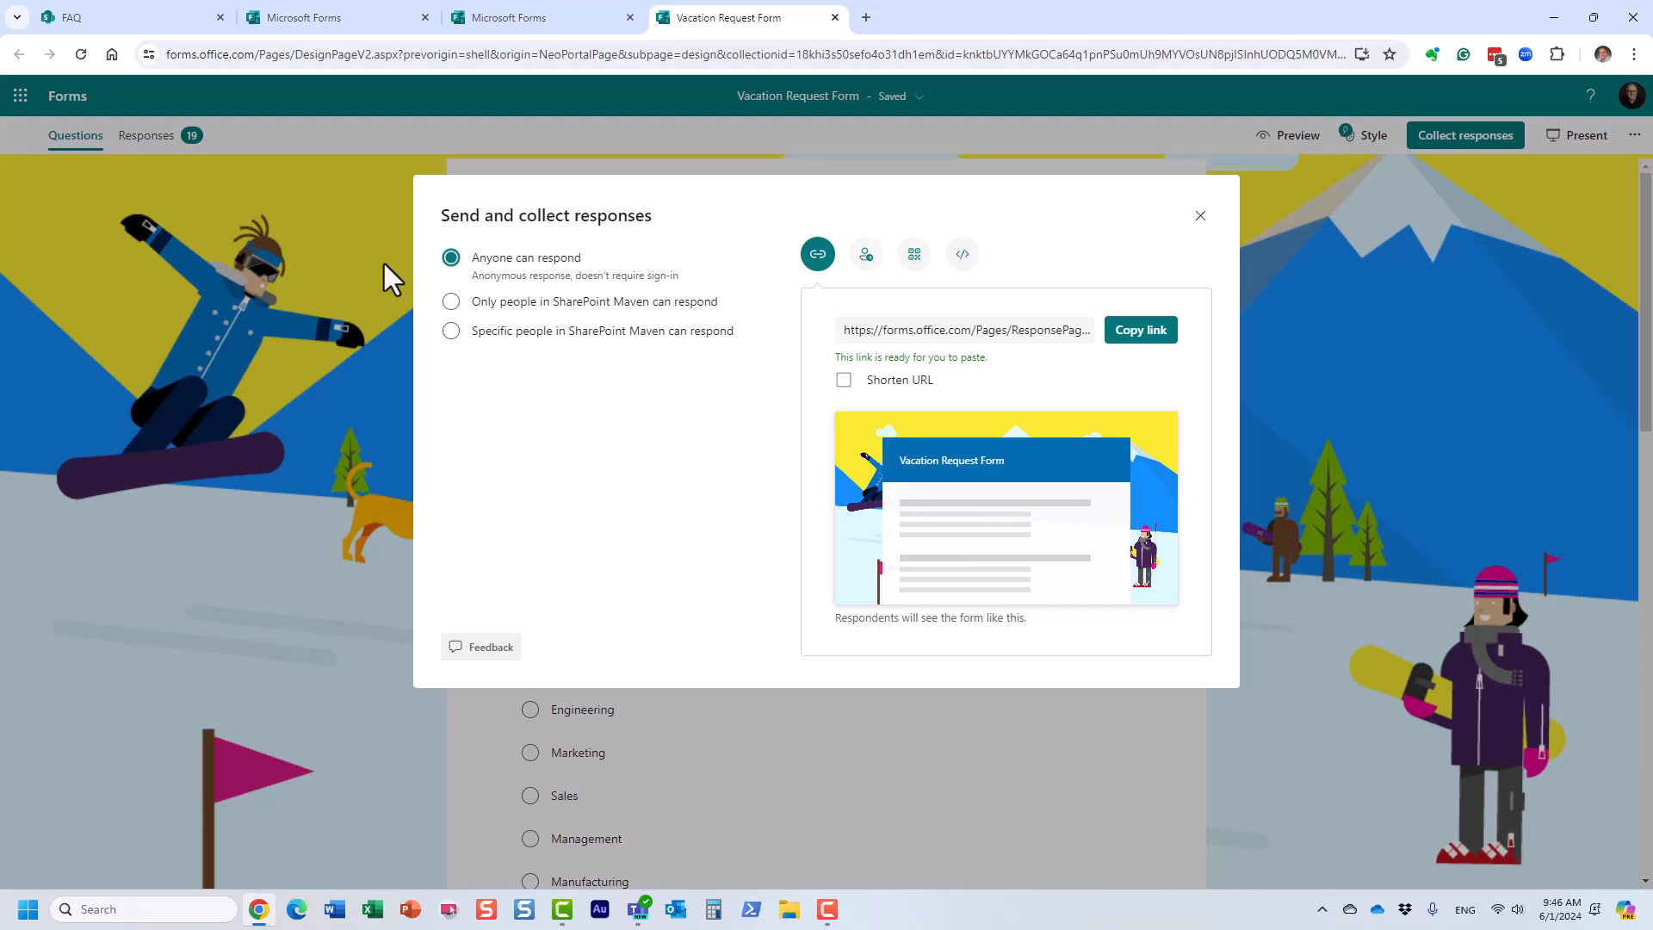
- Return to the FAQ page and add a Microsoft Forms web part to the vacation request section
click(145, 14)
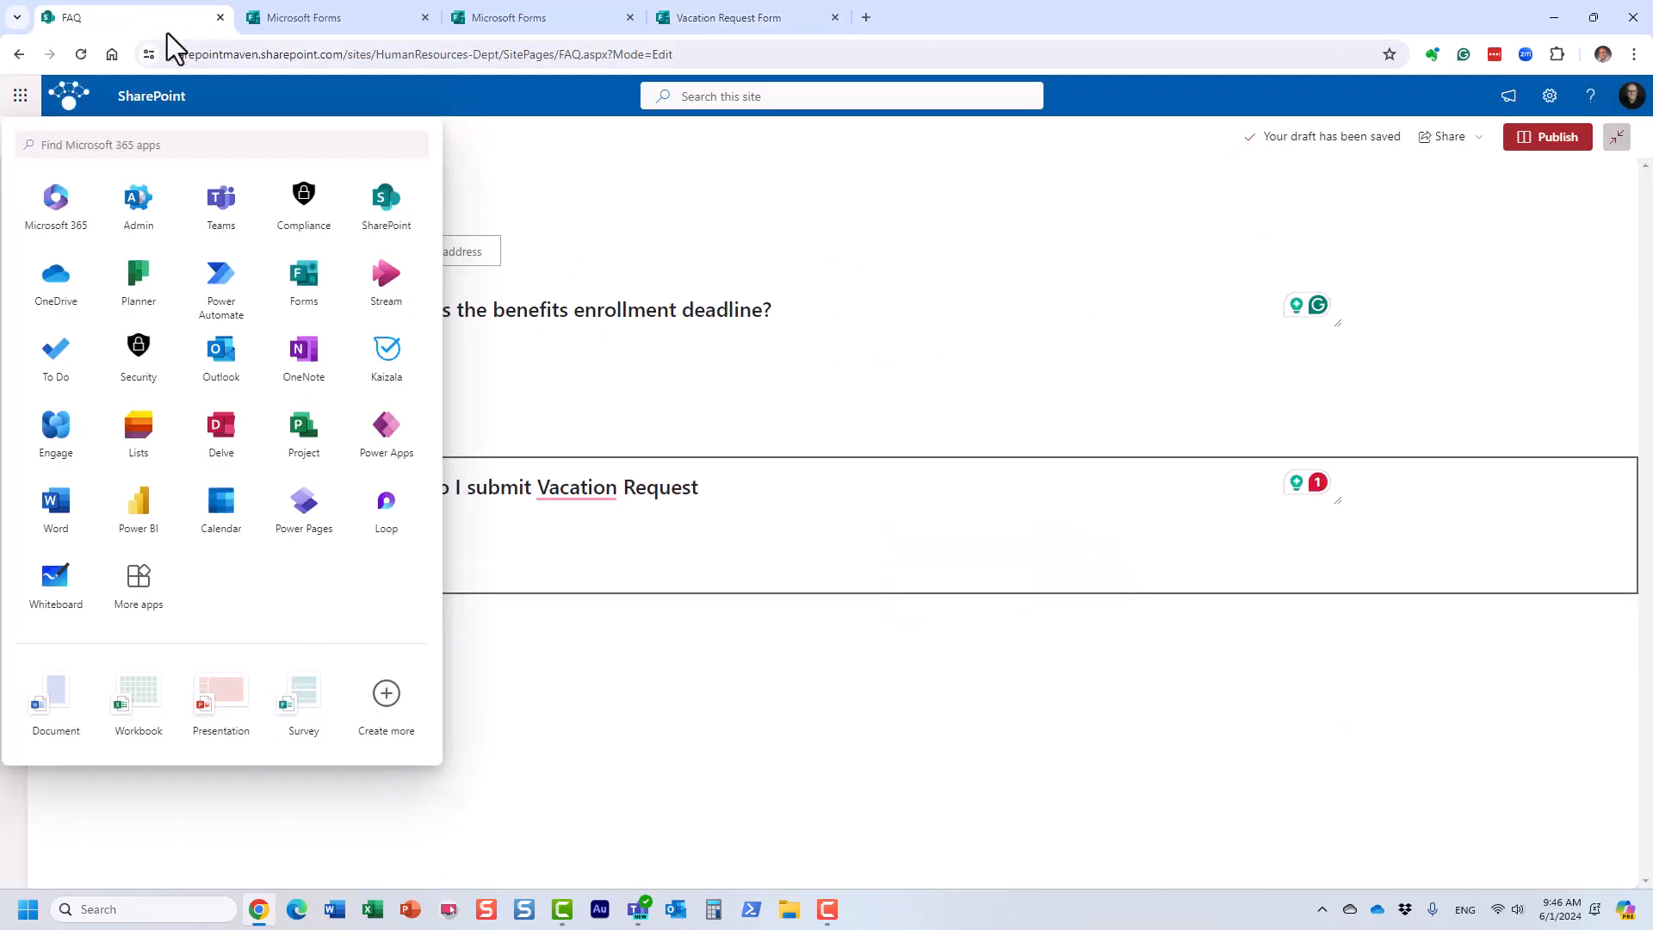
click(1446, 417)
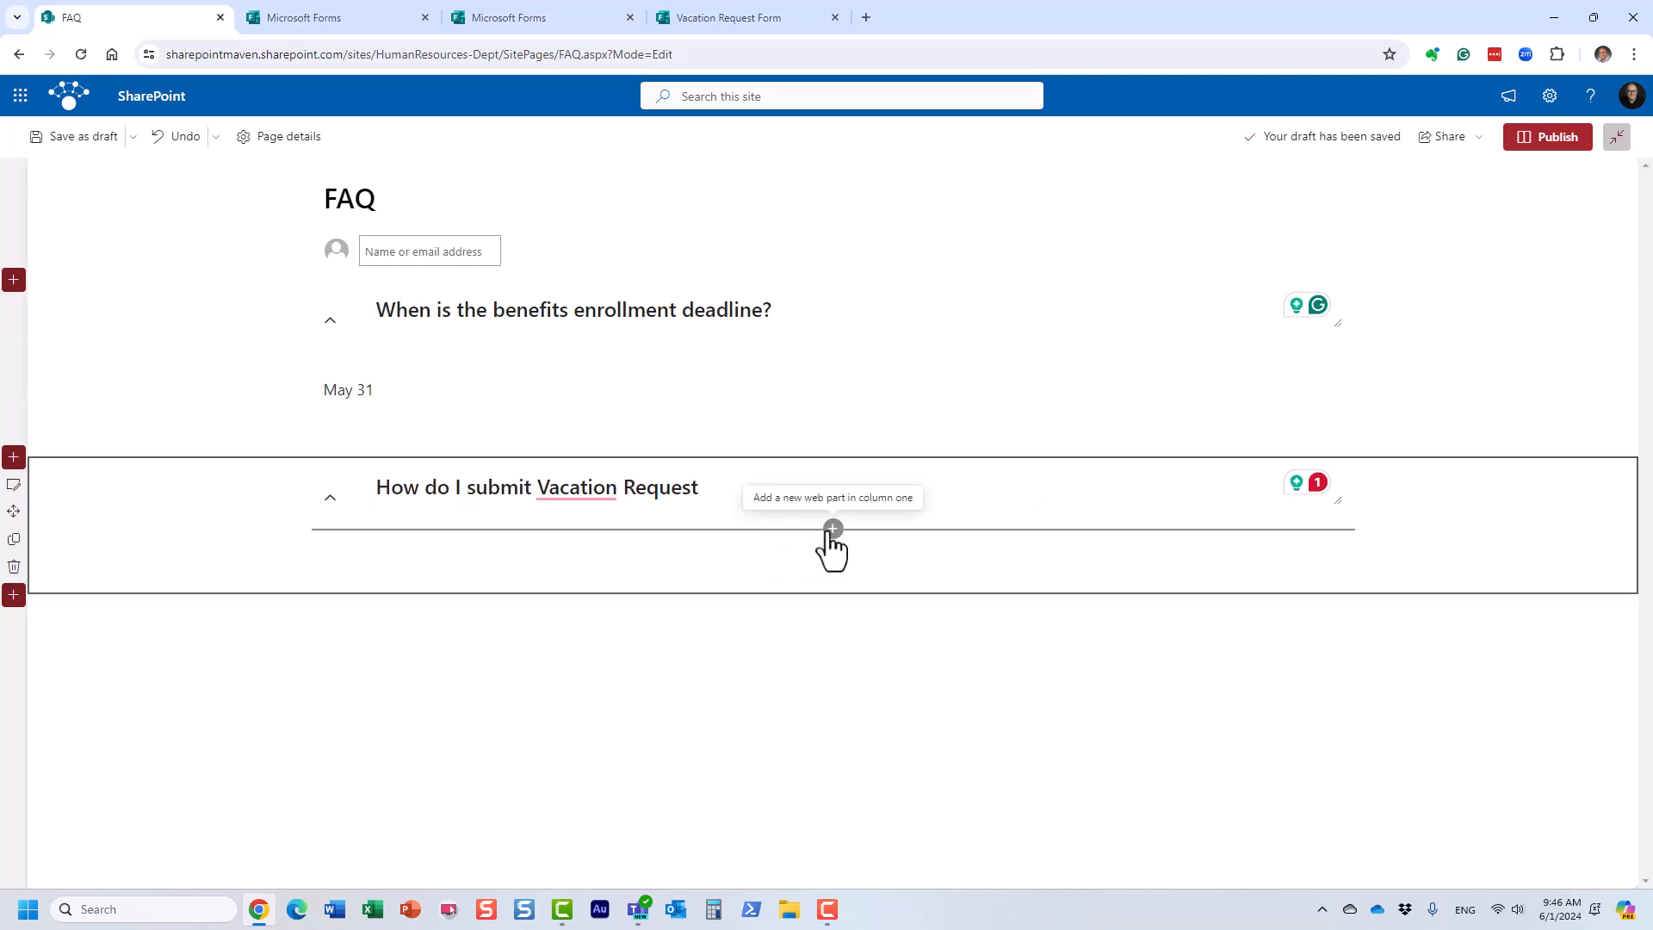
click(832, 528)
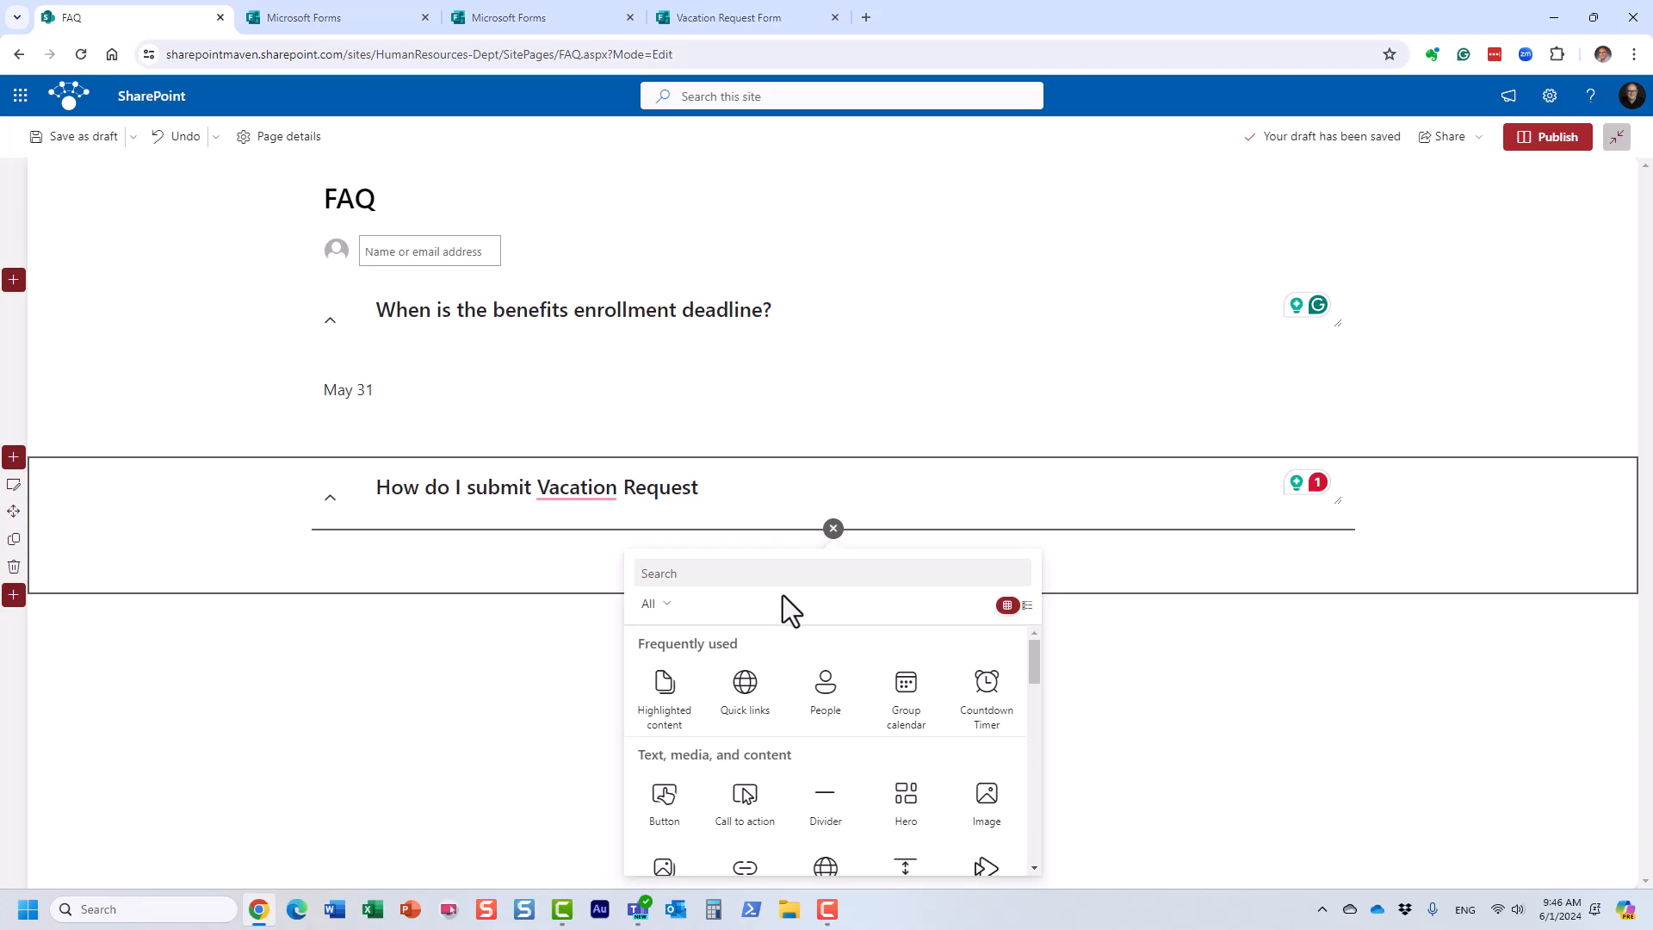
text(form)
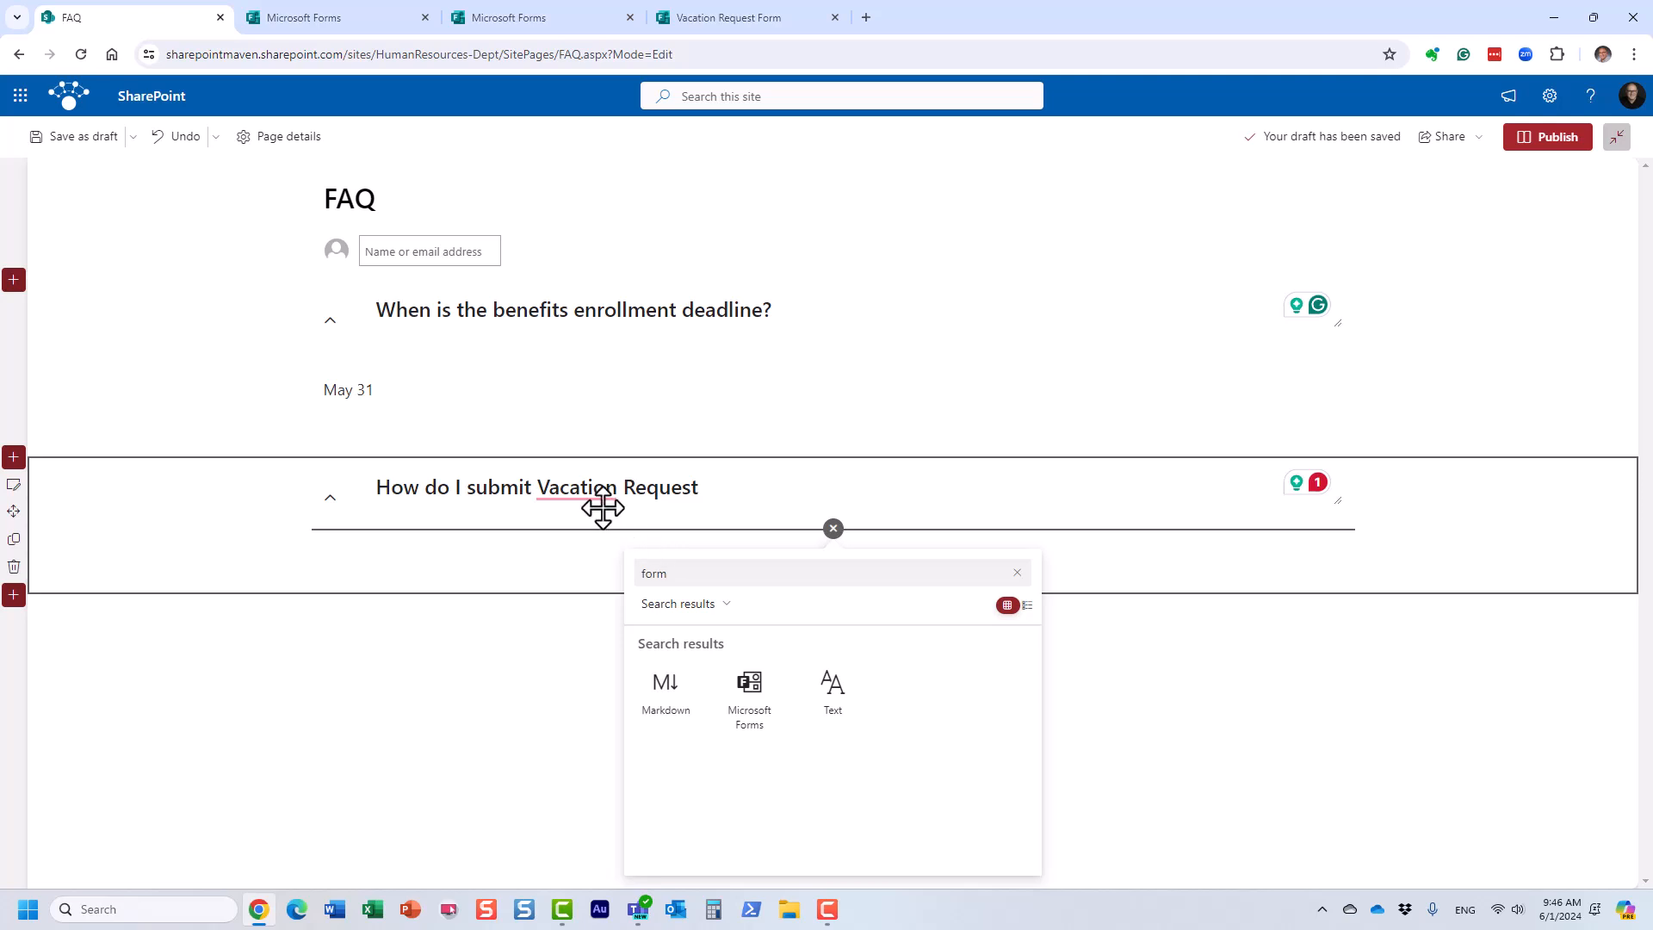
click(568, 497)
click(977, 562)
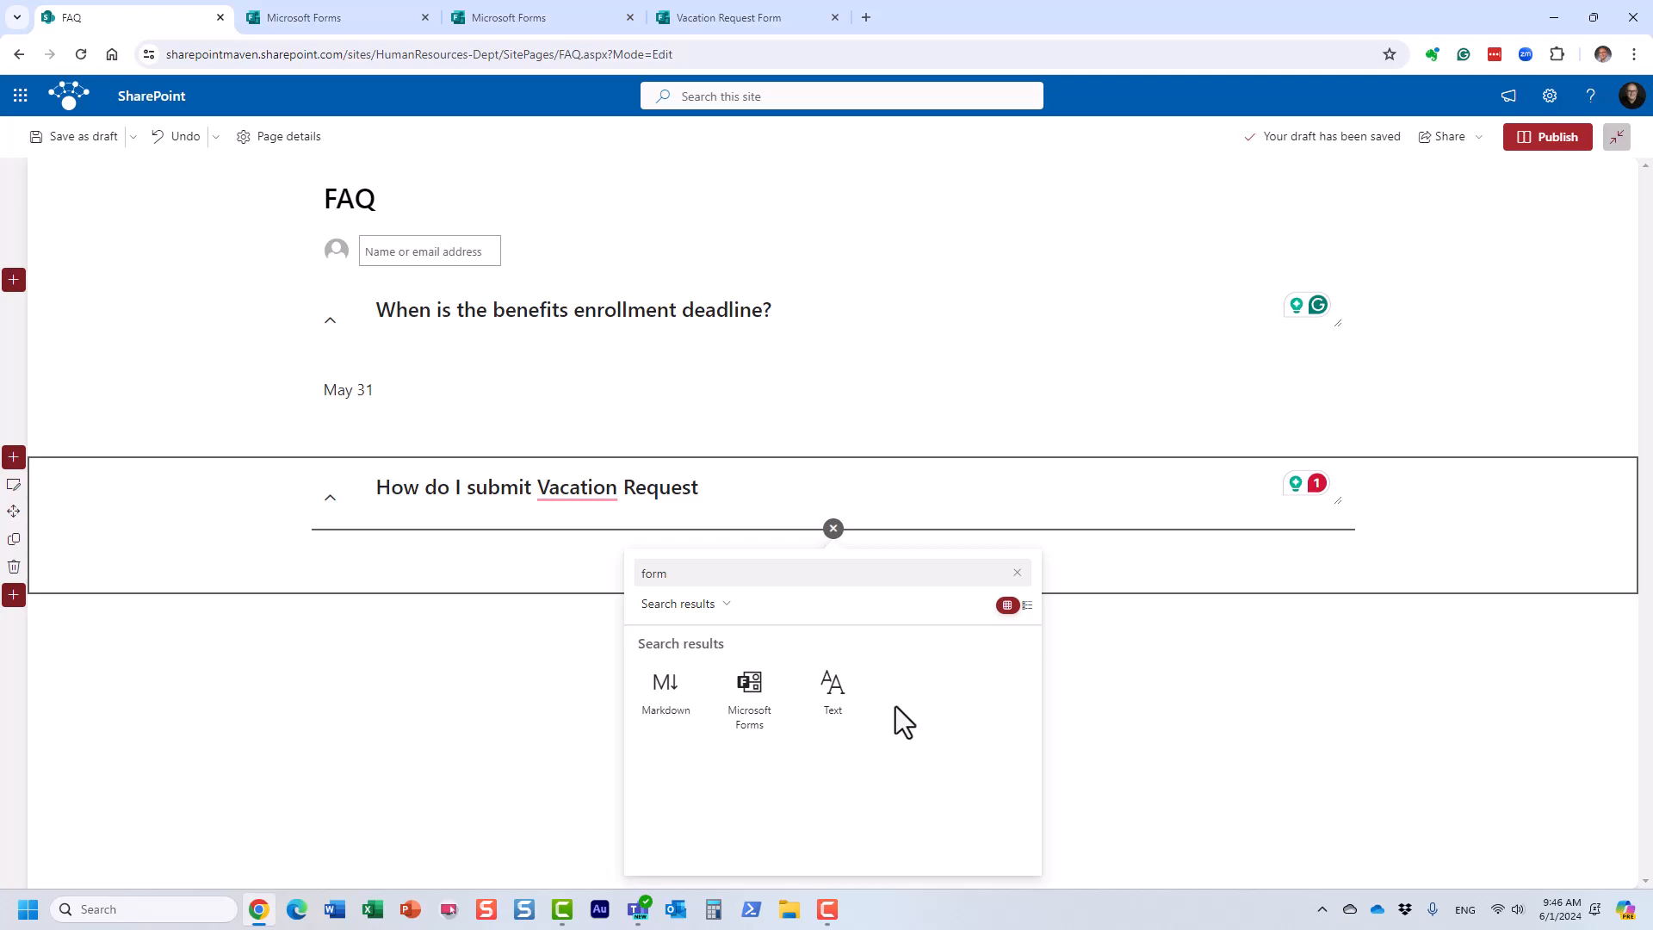
click(749, 698)
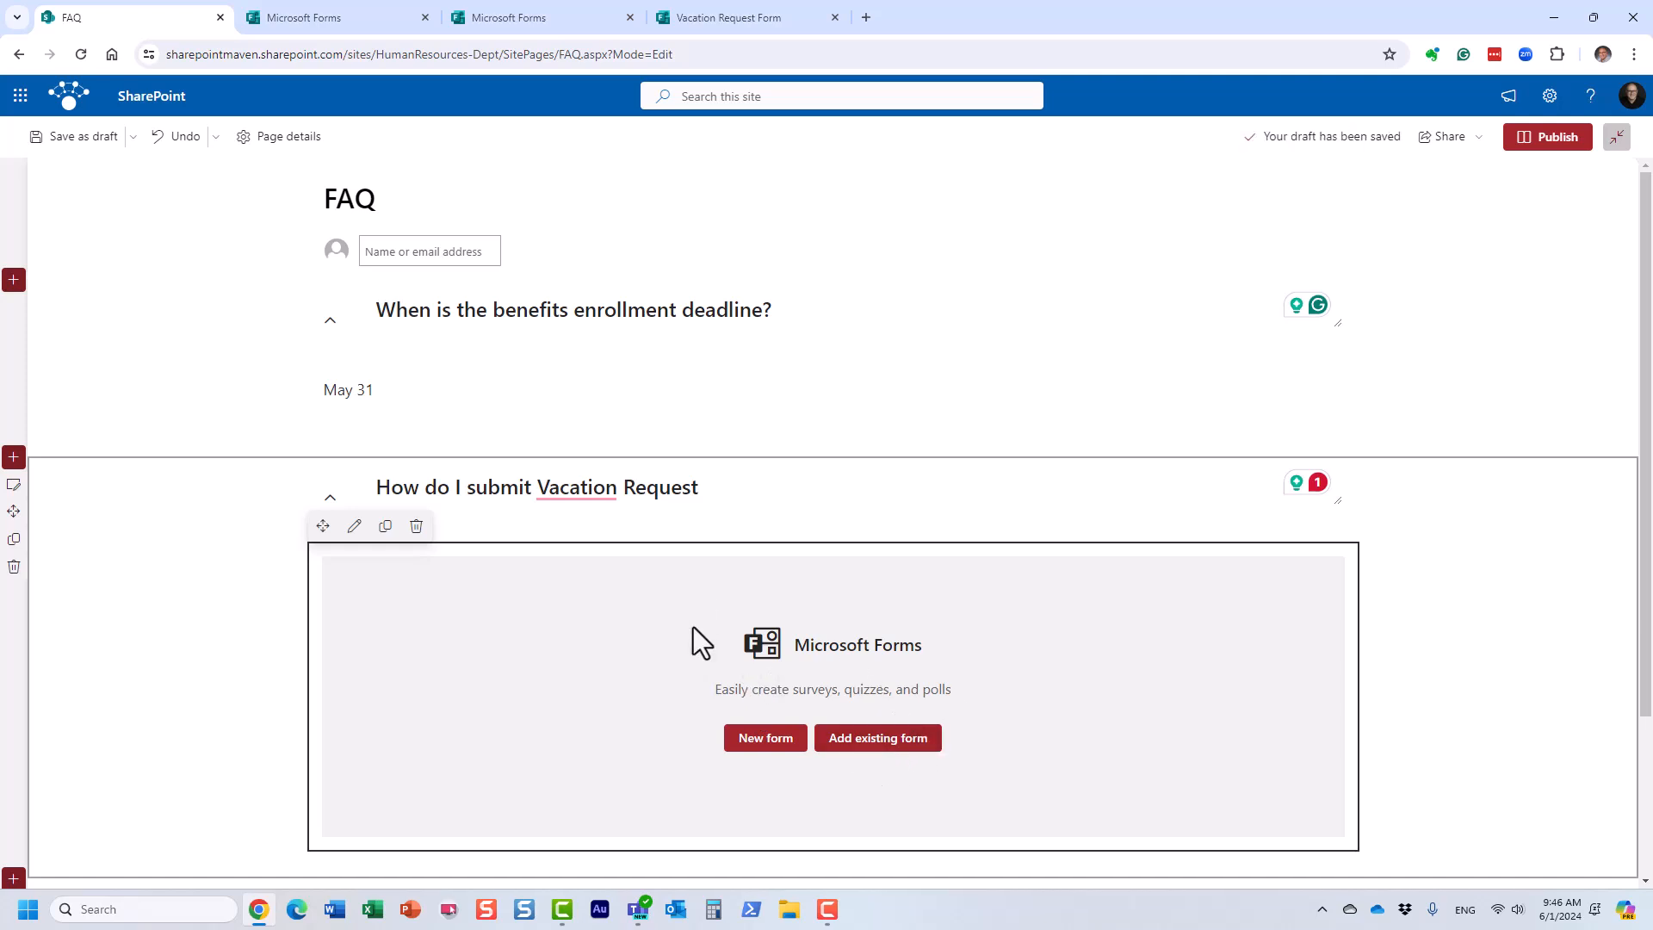
- Embed the existing Vacation Request Form in the web part using its copied web address, set to collect responses
click(874, 746)
click(1439, 316)
key(ctrl+v)
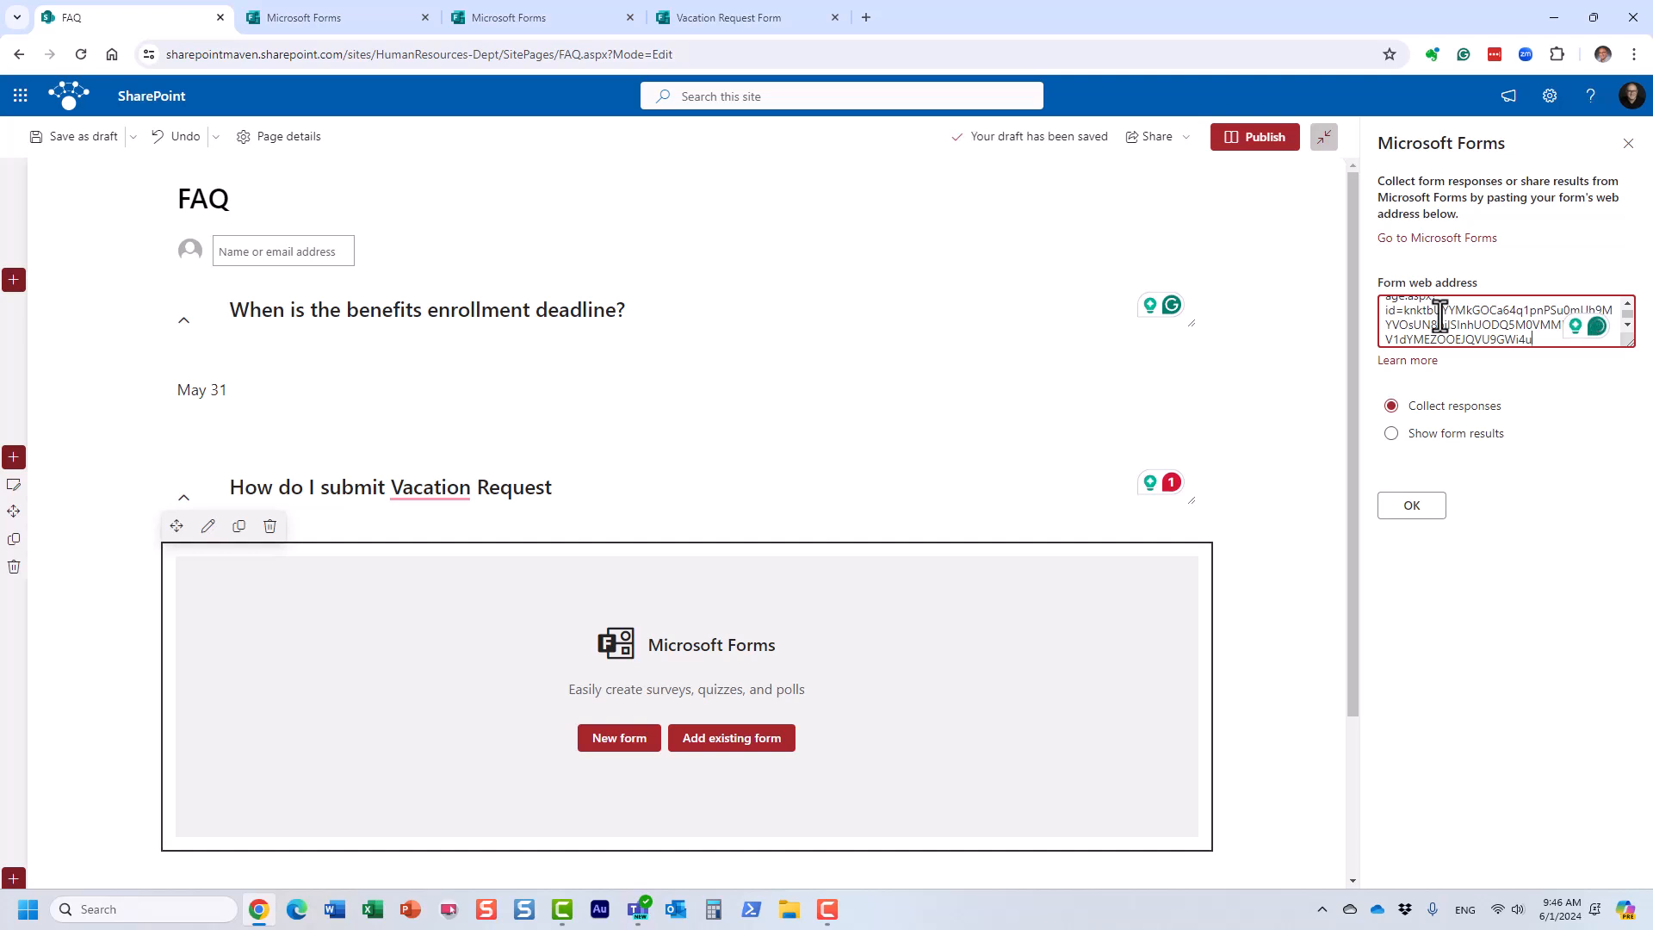
click(1553, 534)
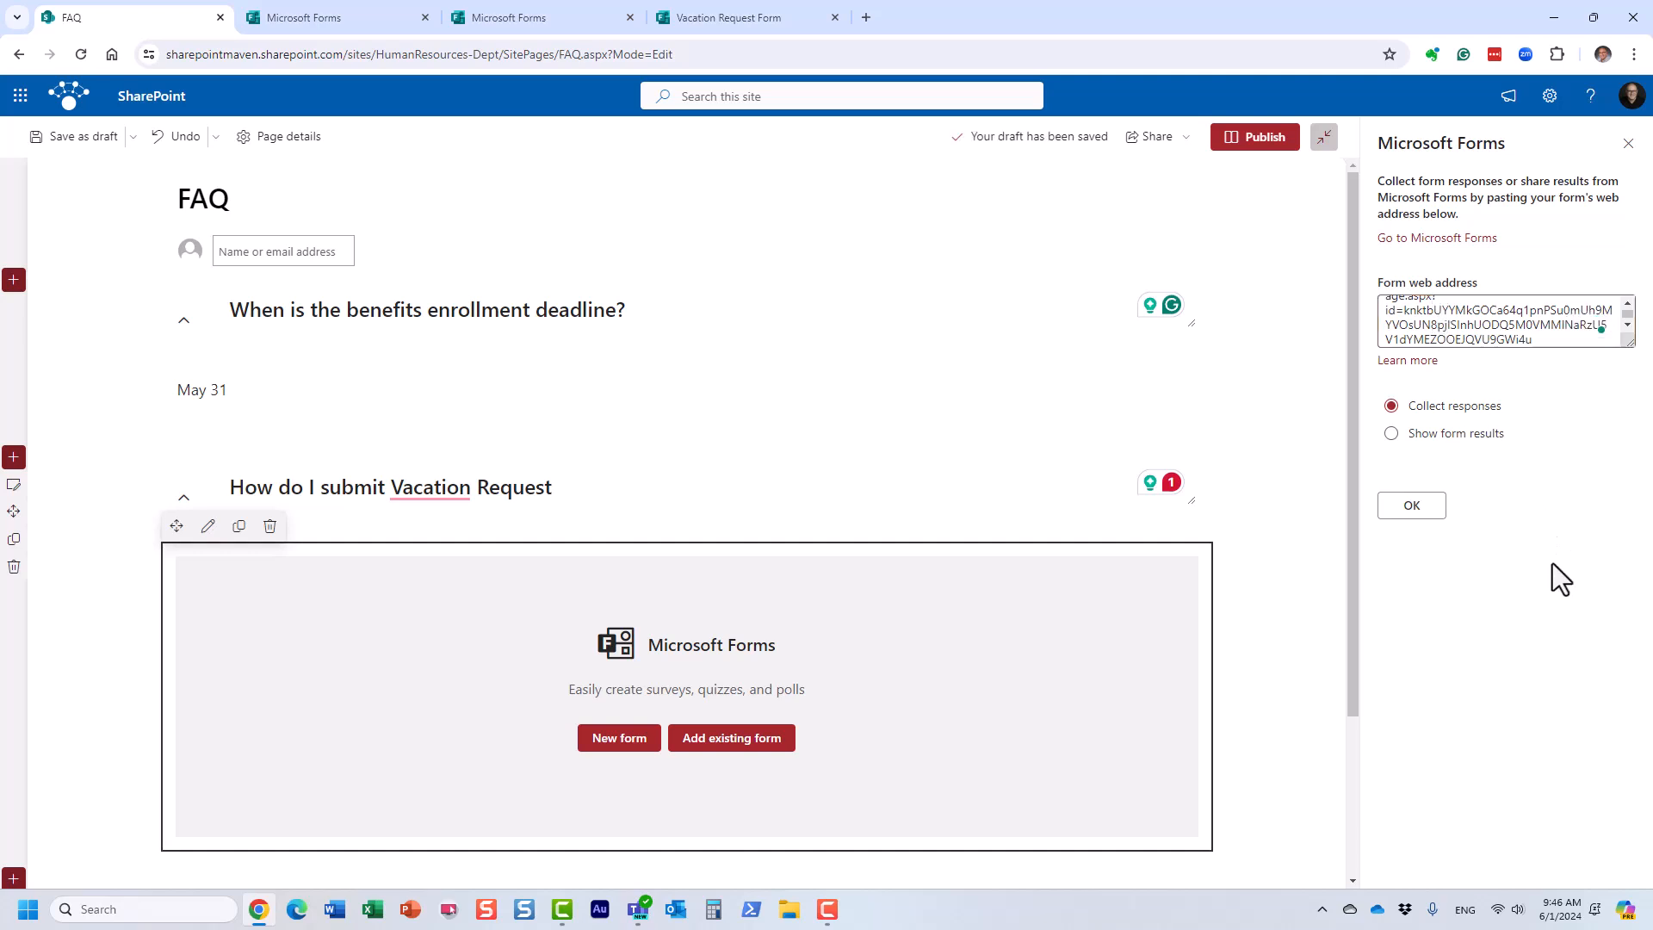
click(1412, 507)
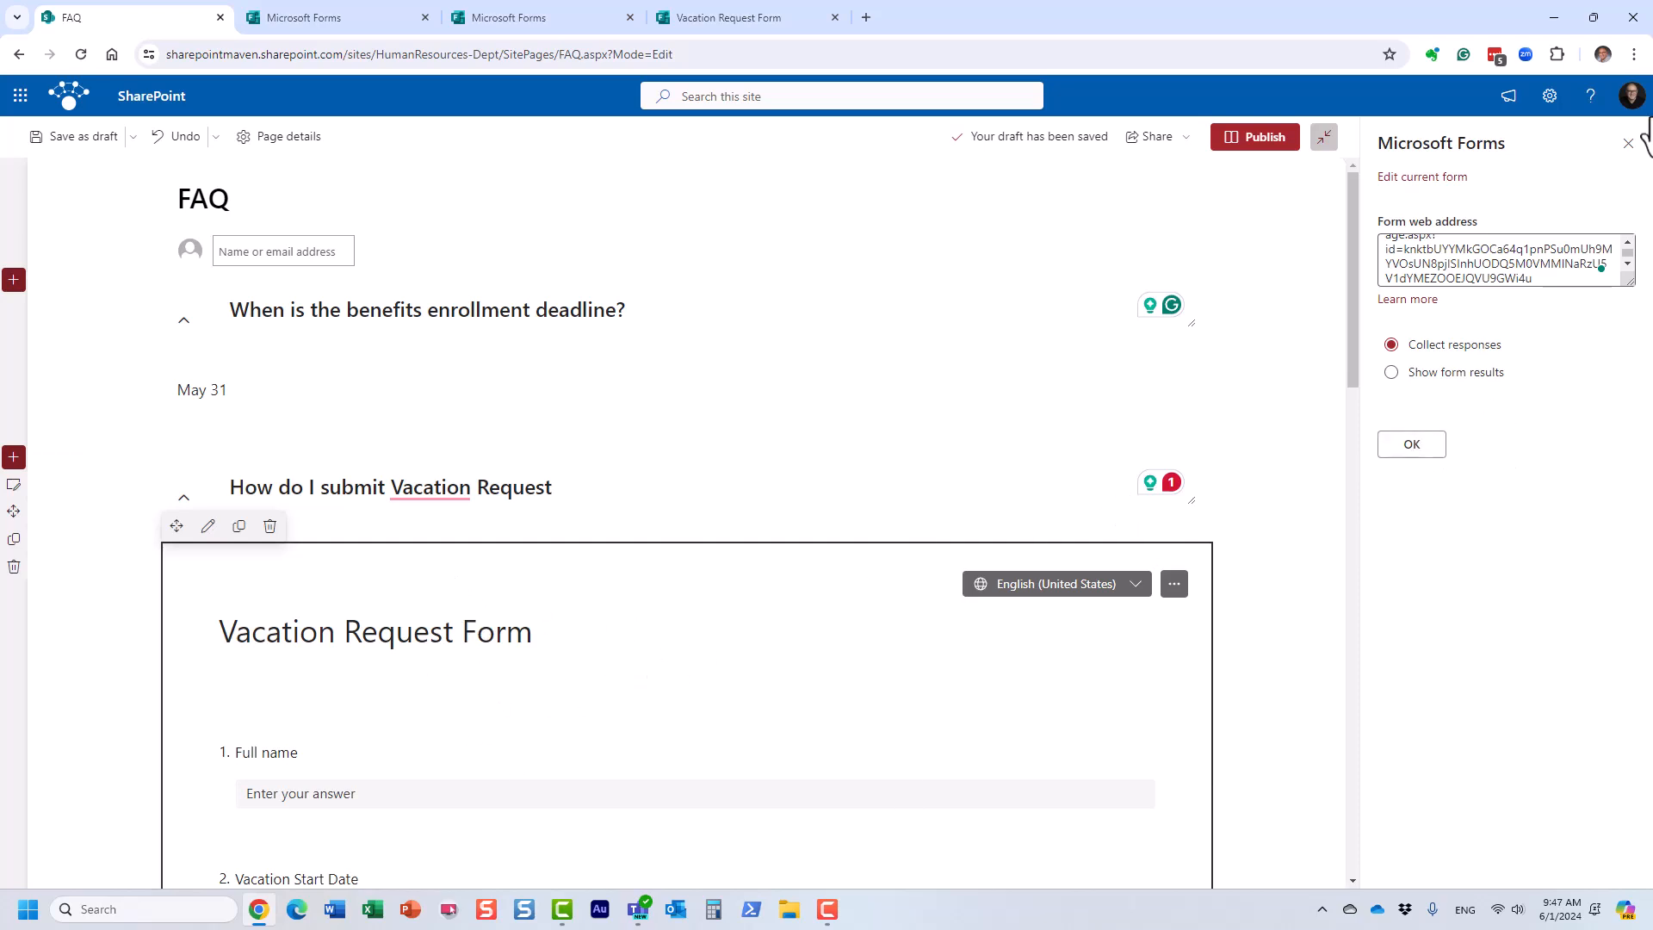
- Review the embedded form from its first question to the submit area and publish the FAQ page
click(1629, 143)
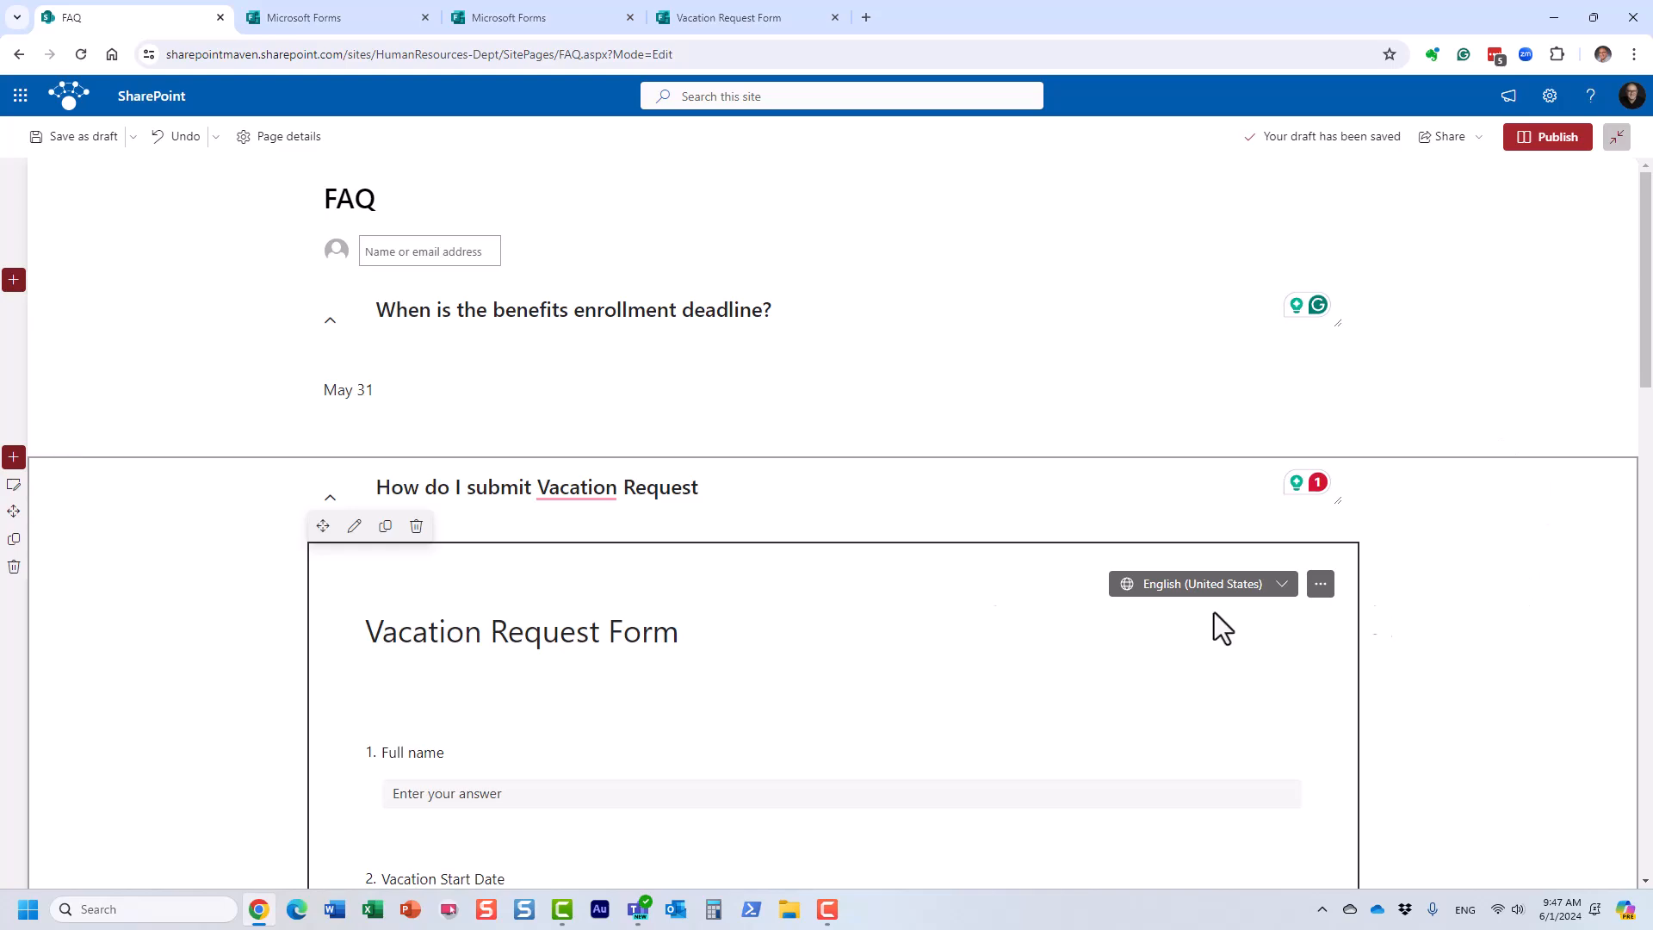
scroll(137, 562, down, 10)
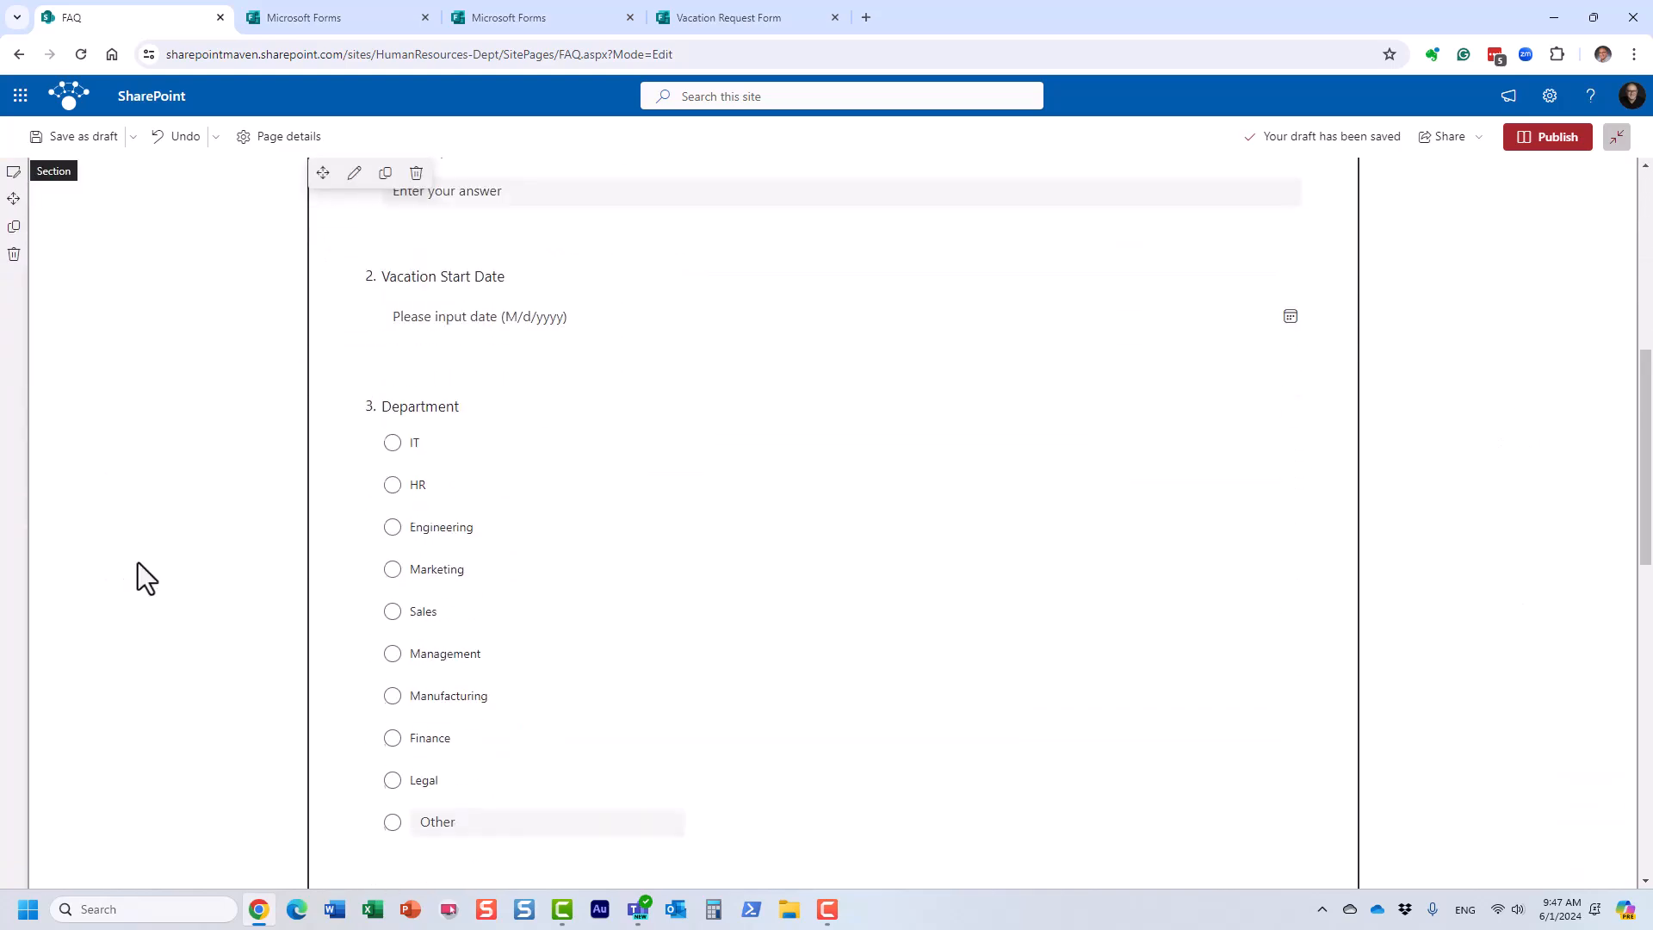
scroll(137, 561, down, 7)
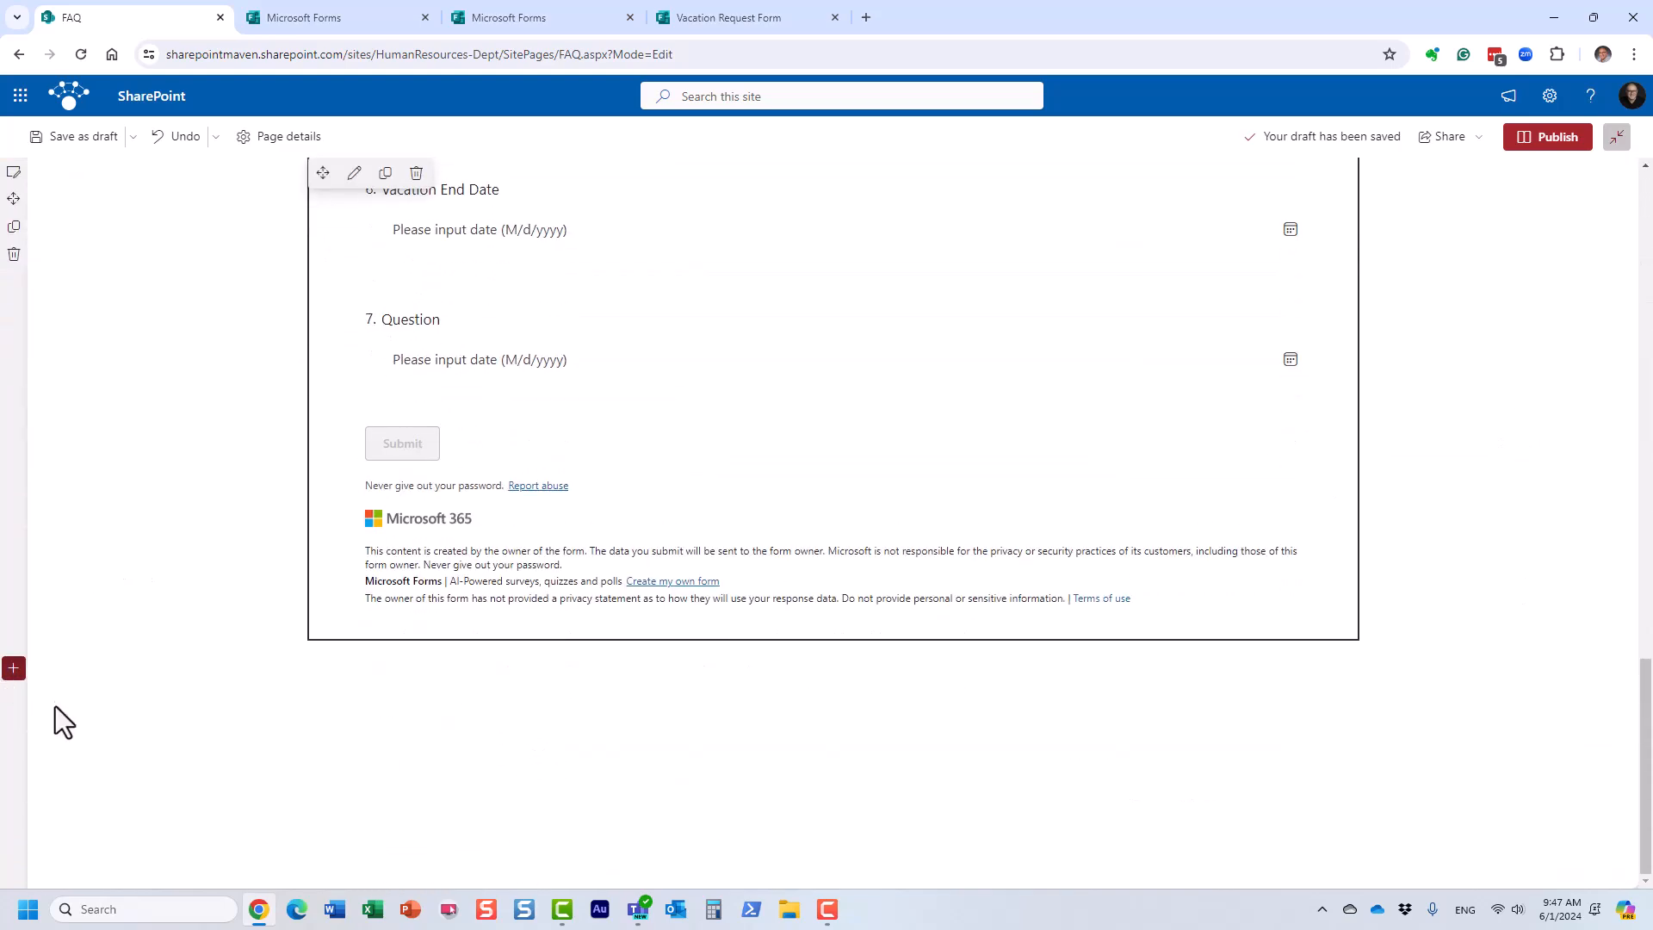
scroll(434, 744, up, 12)
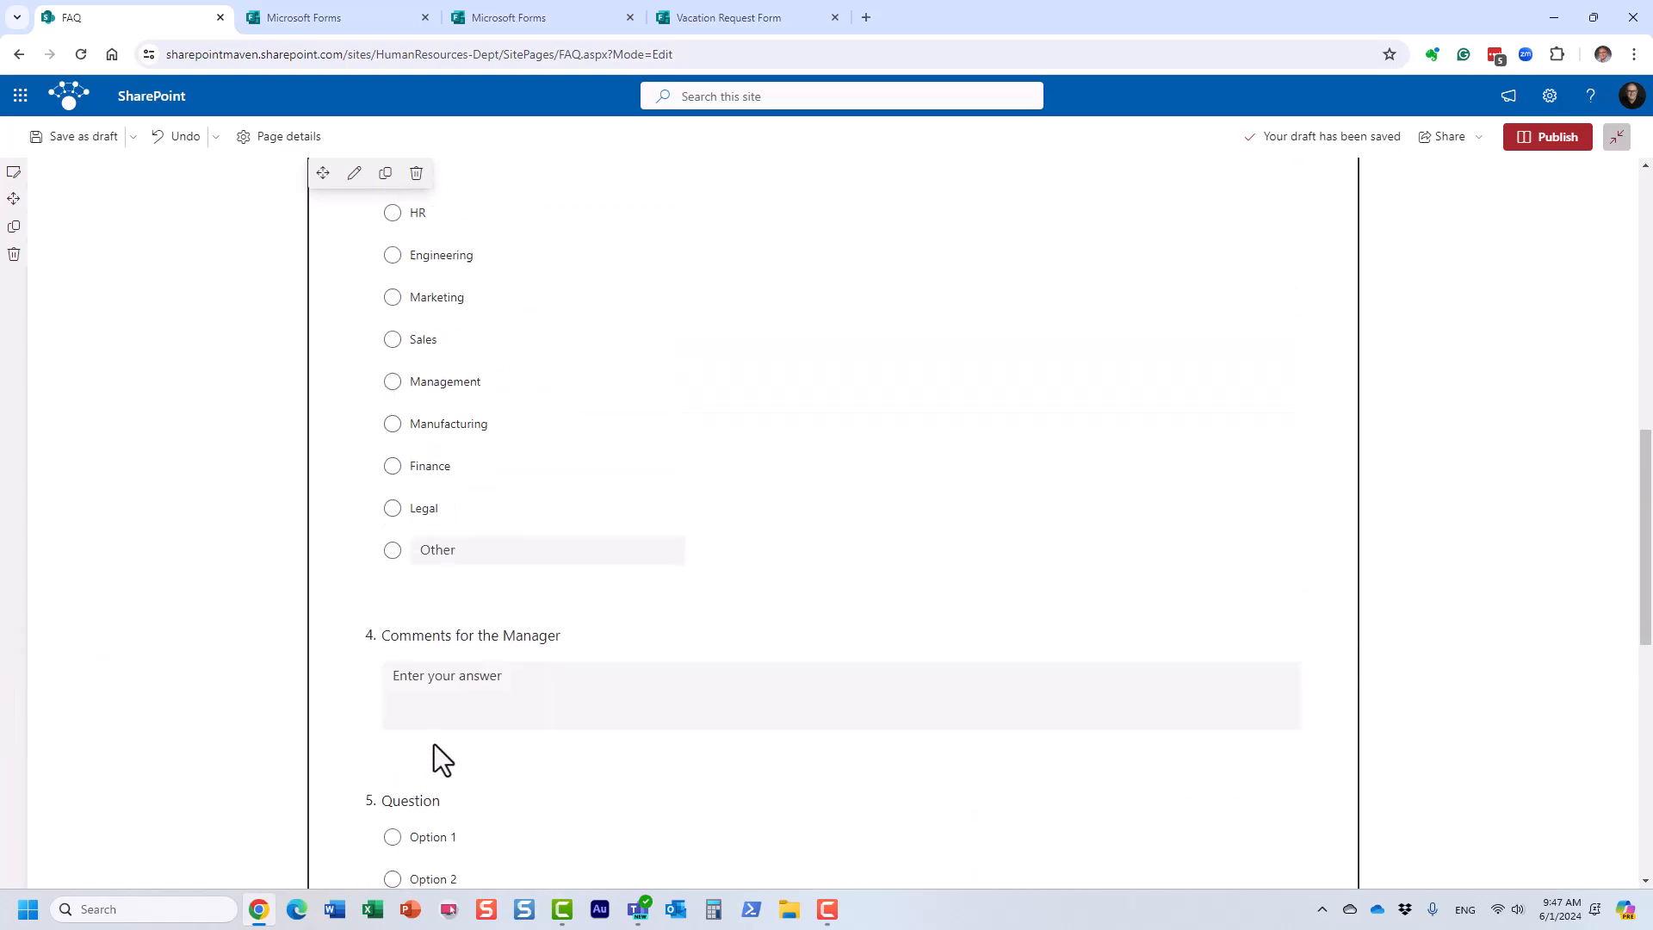
scroll(434, 744, up, 5)
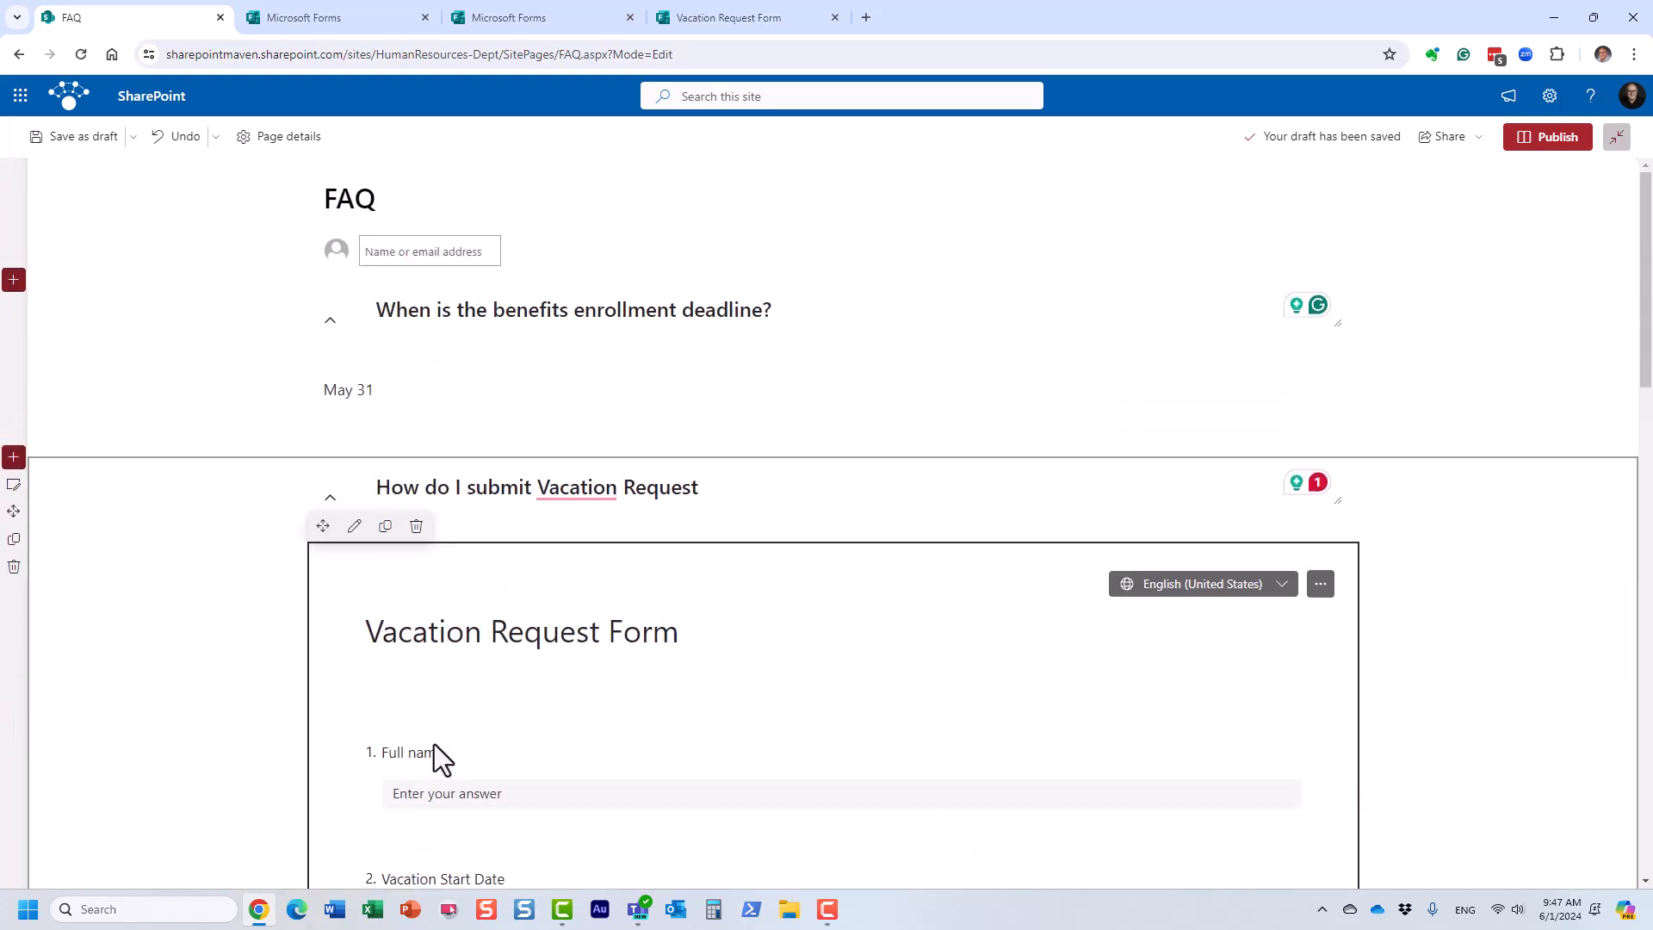
click(1558, 140)
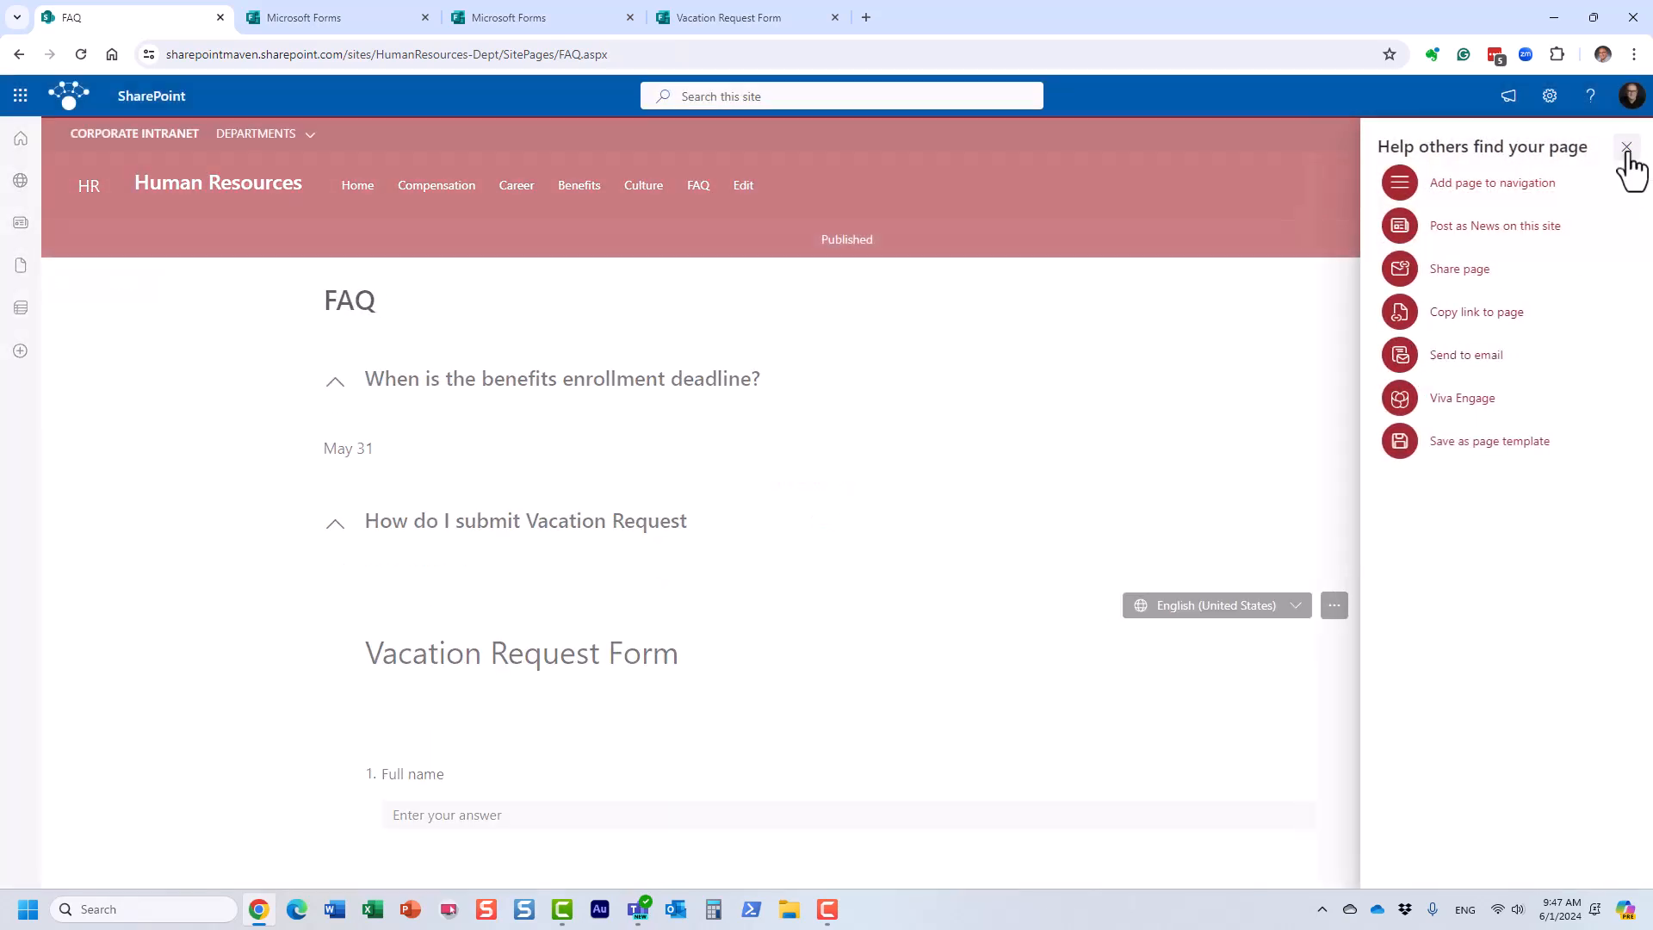
click(1627, 147)
- Test collapsing and expanding the benefits deadline and vacation request sections on the published page, leaving the vacation request section expanded
click(335, 383)
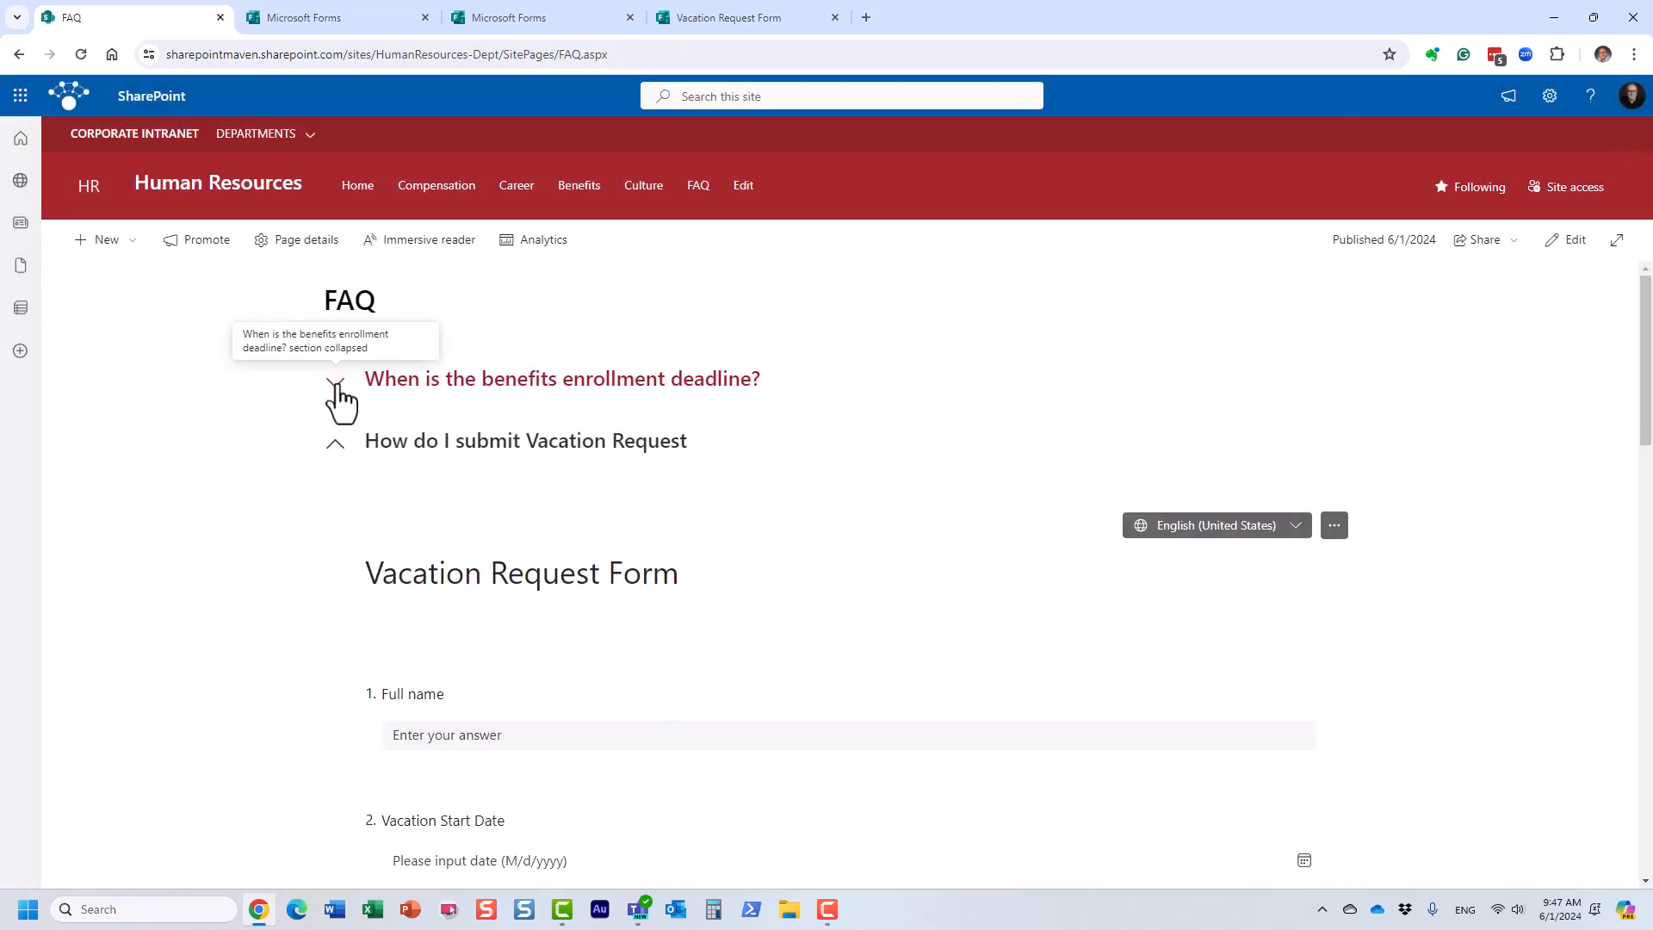
click(333, 446)
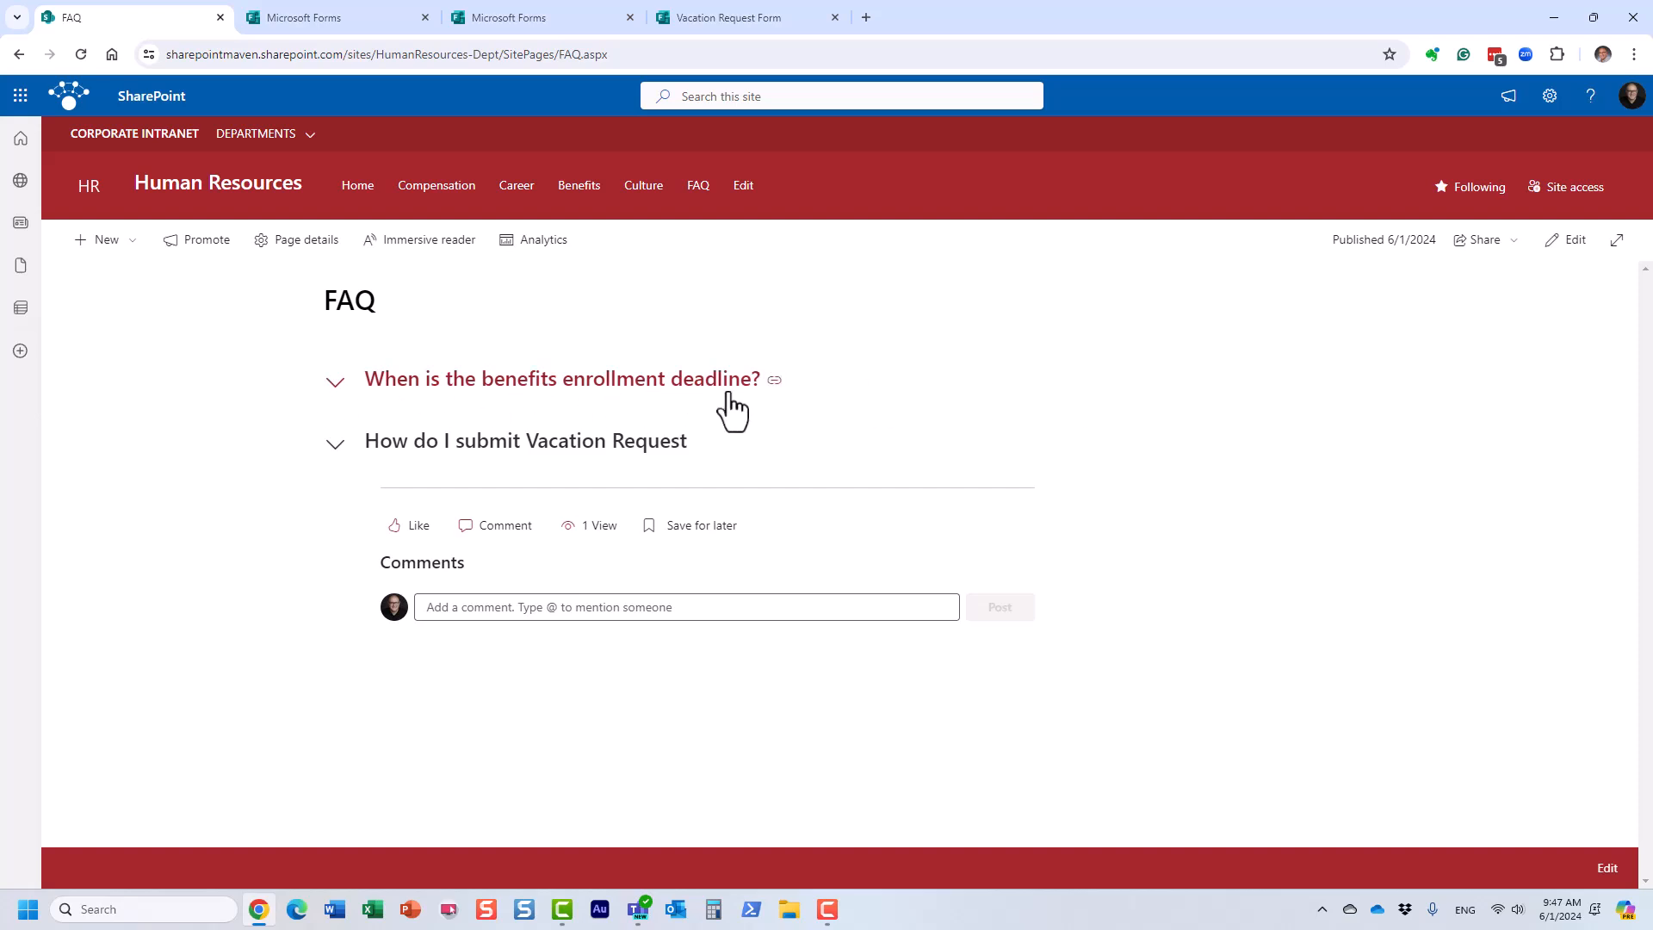
click(338, 389)
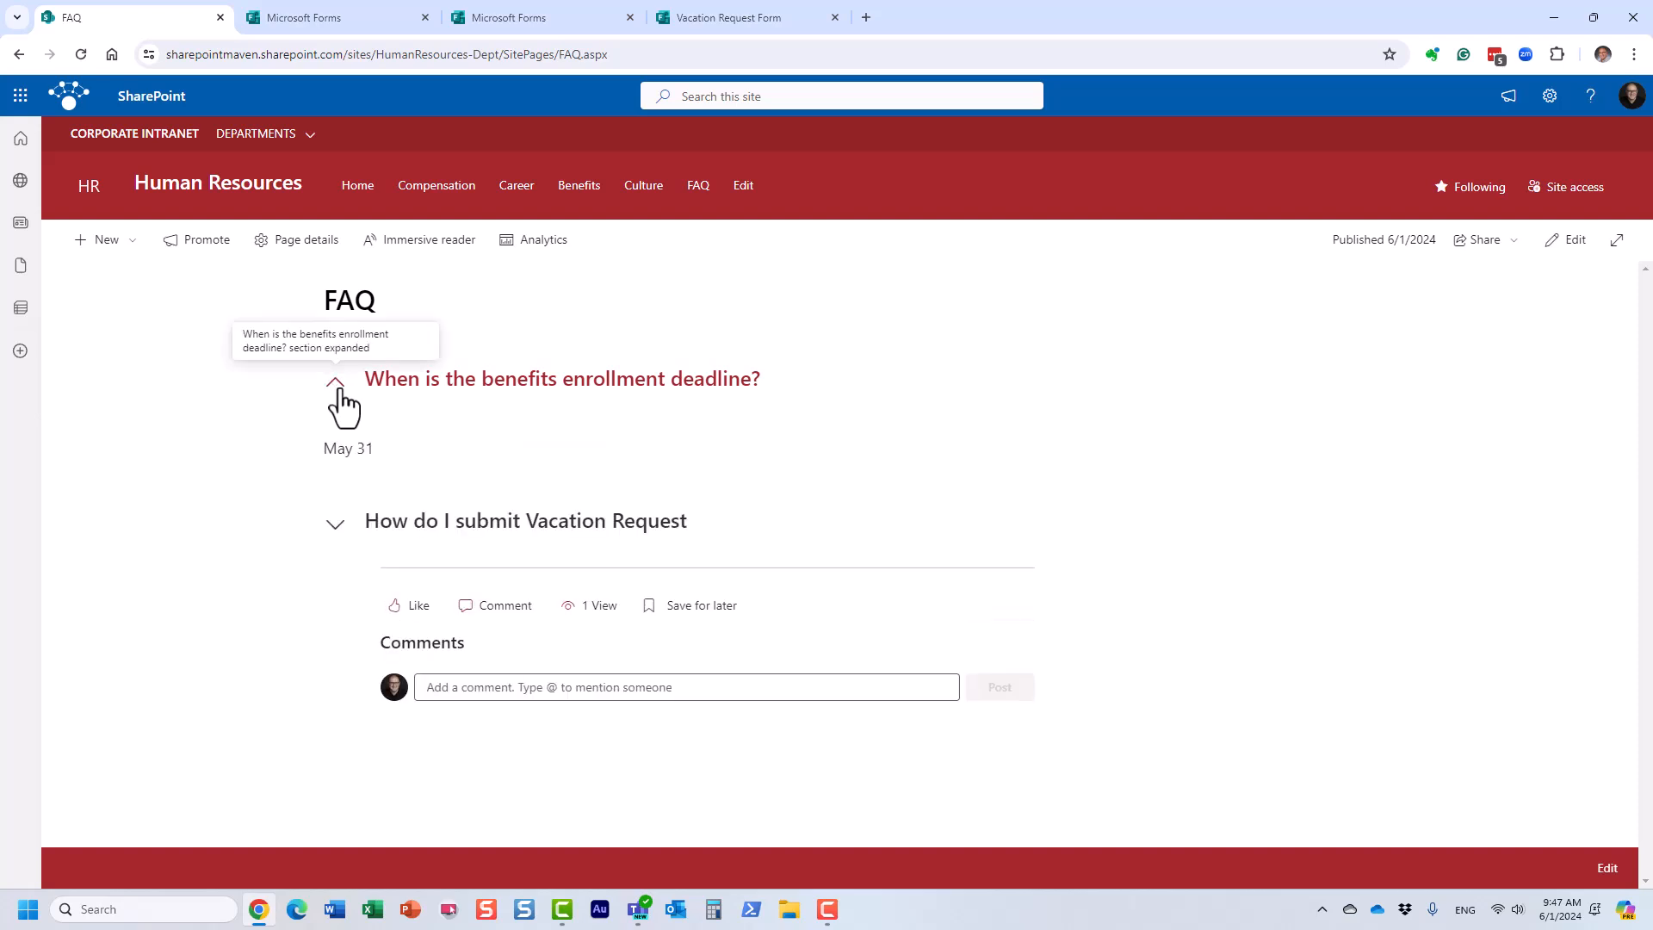
click(336, 389)
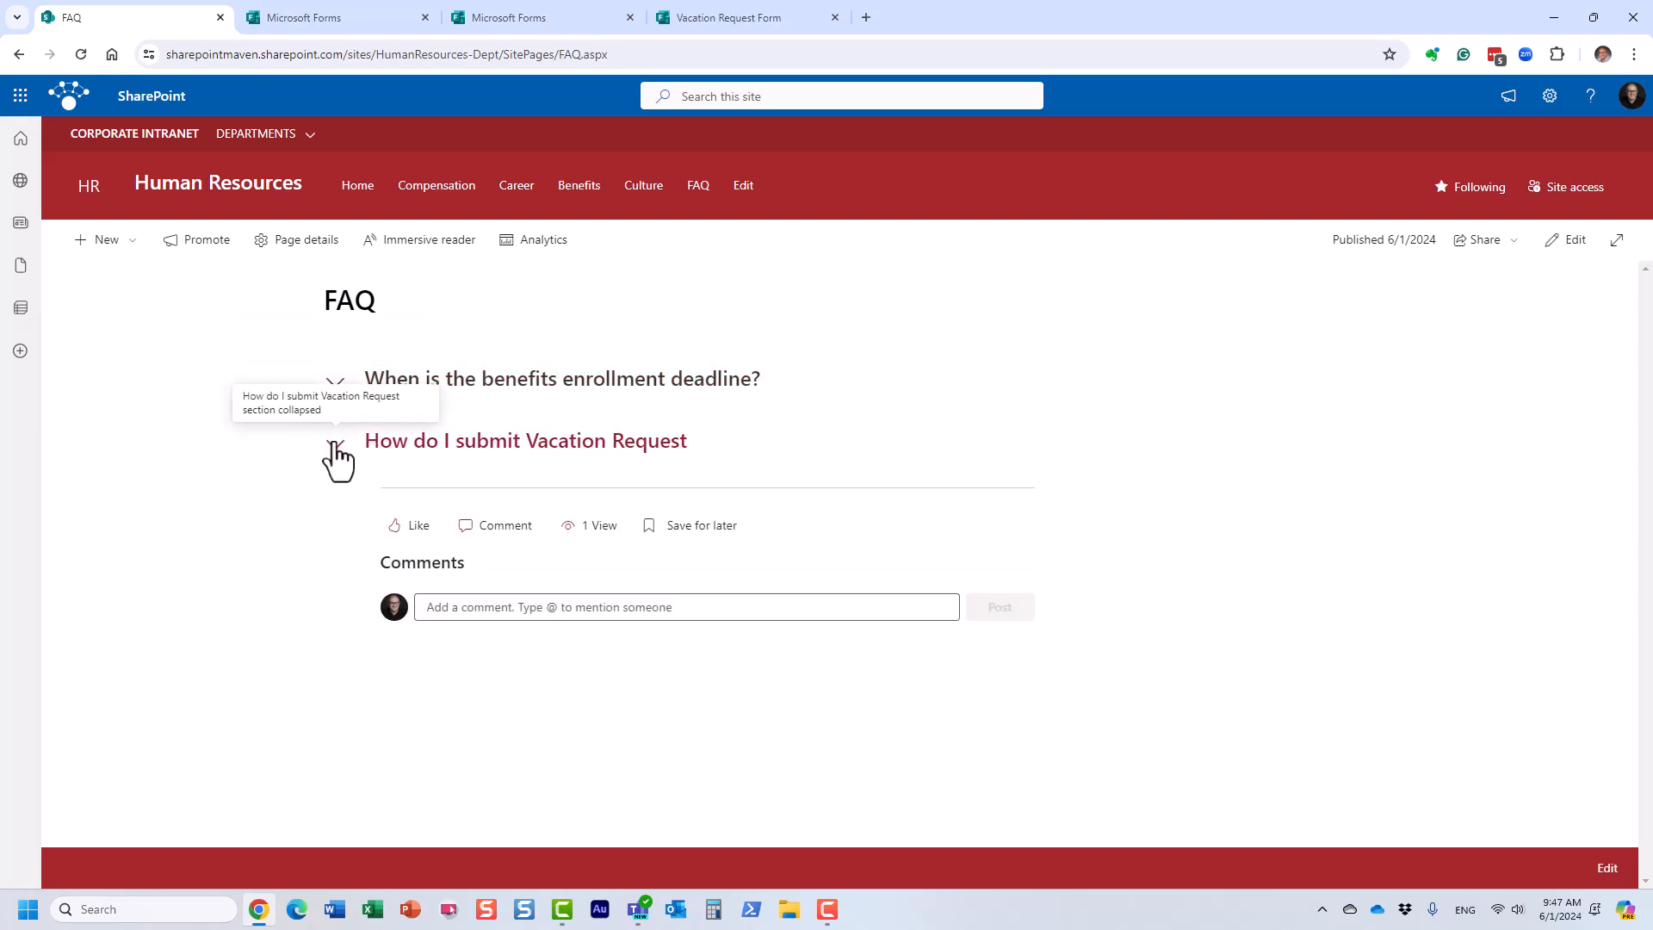
click(344, 388)
click(344, 388)
click(334, 446)
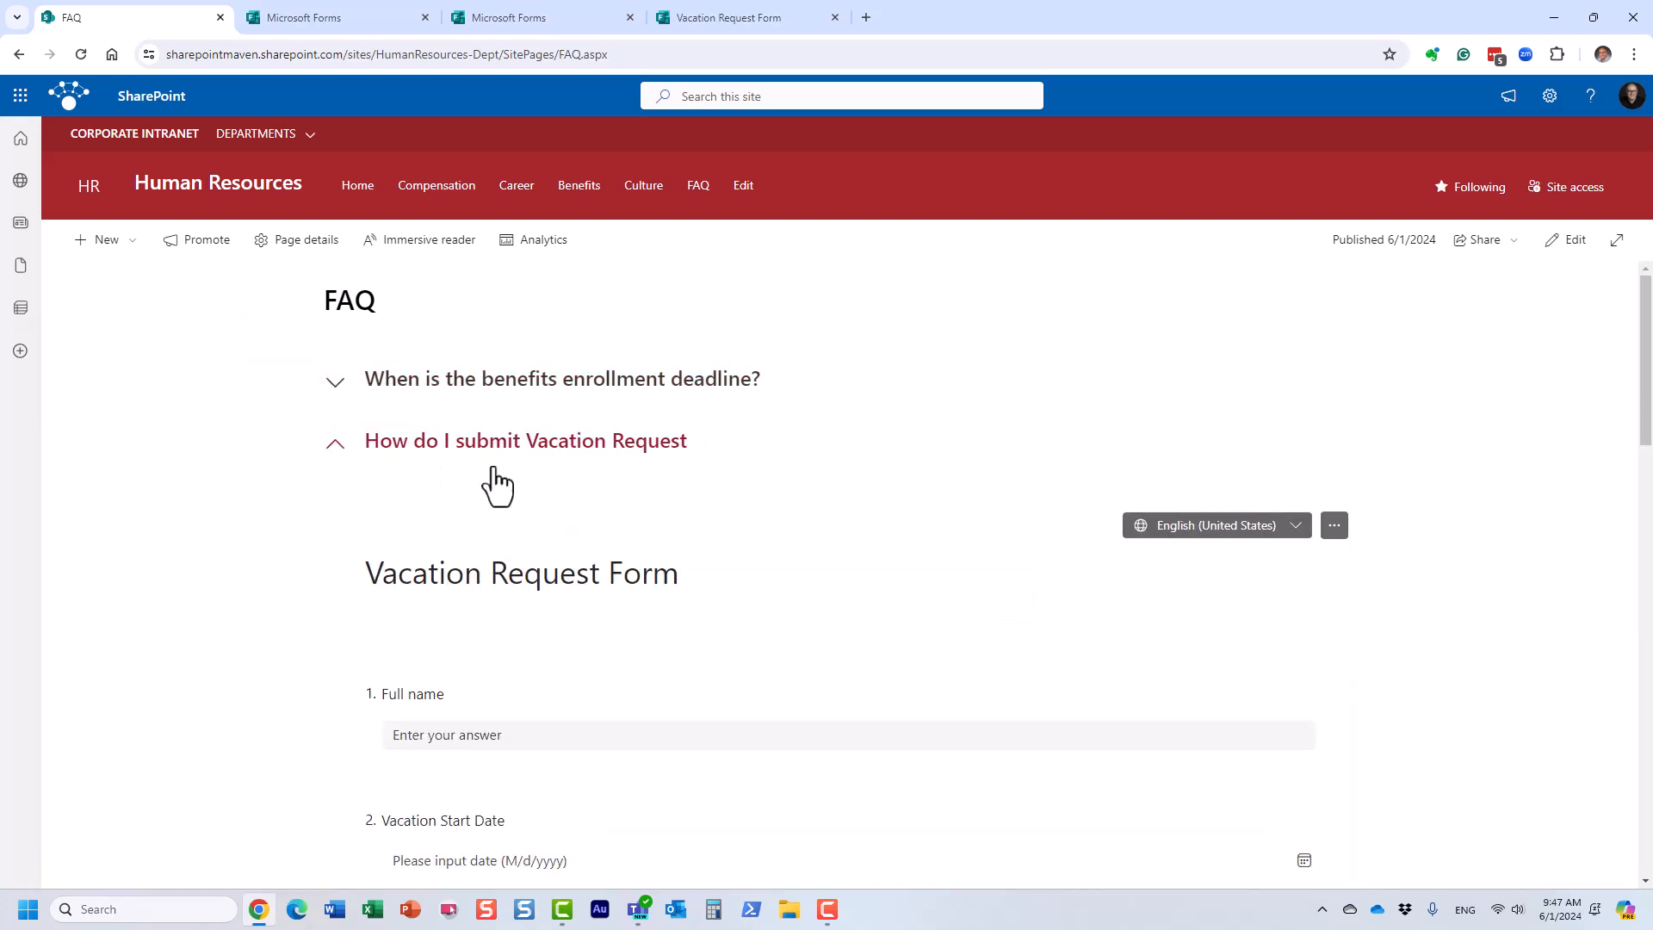
- Submit a blank test response through the Vacation Request Form embedded in the page
scroll(742, 593, down, 4)
click(499, 391)
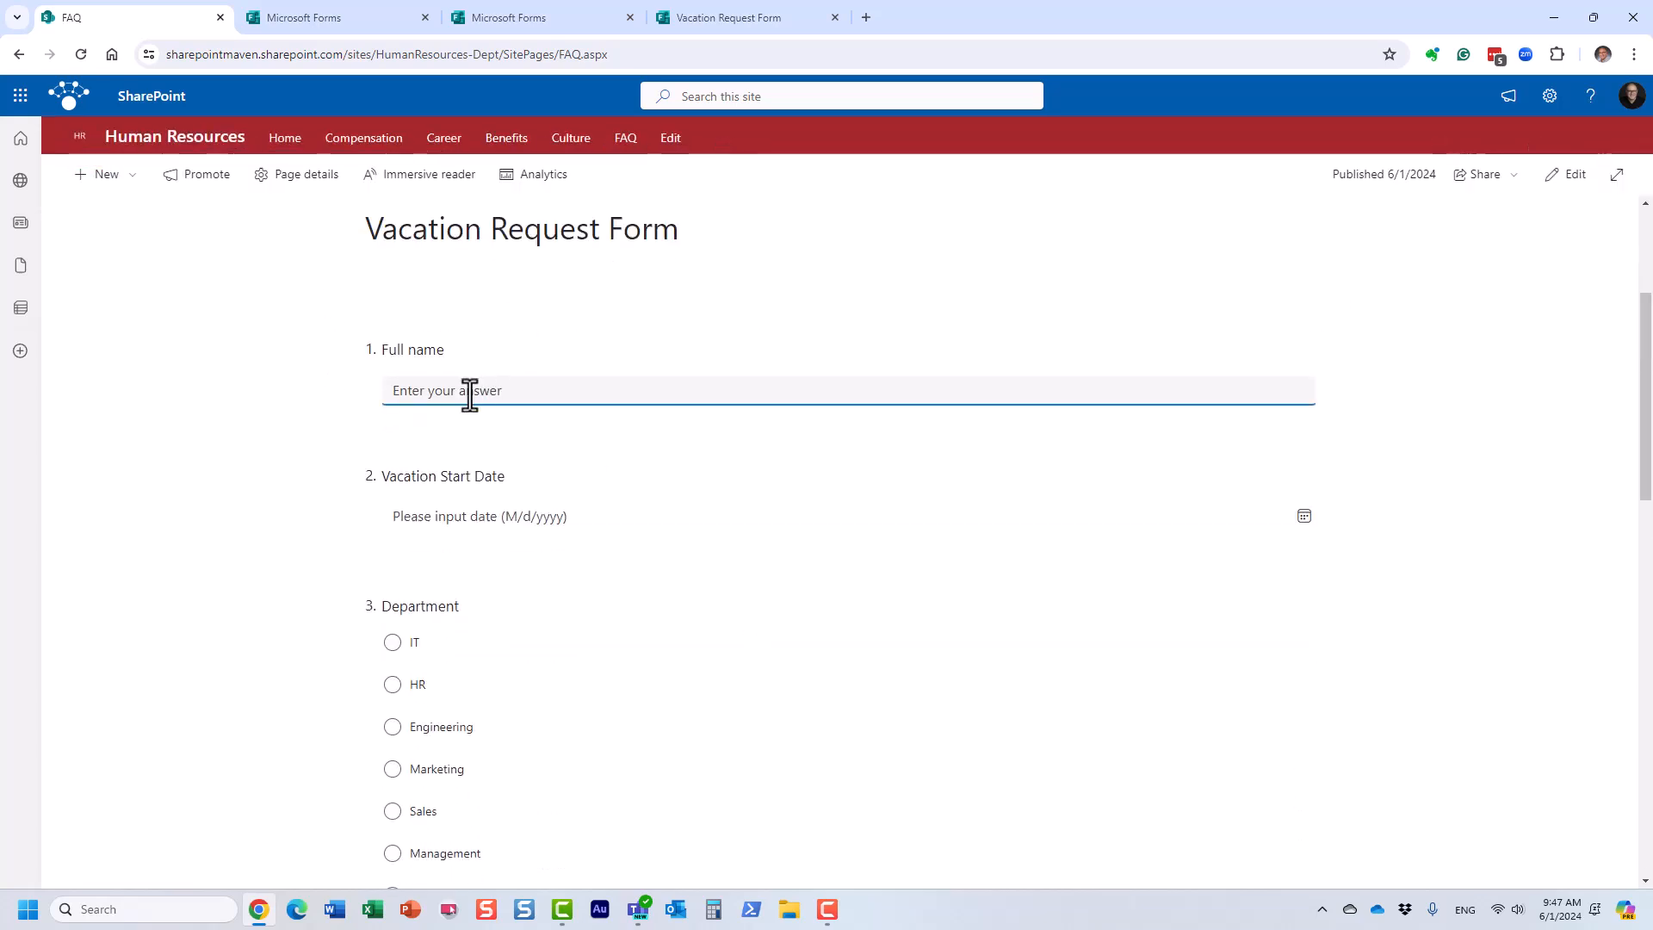
scroll(676, 562, down, 14)
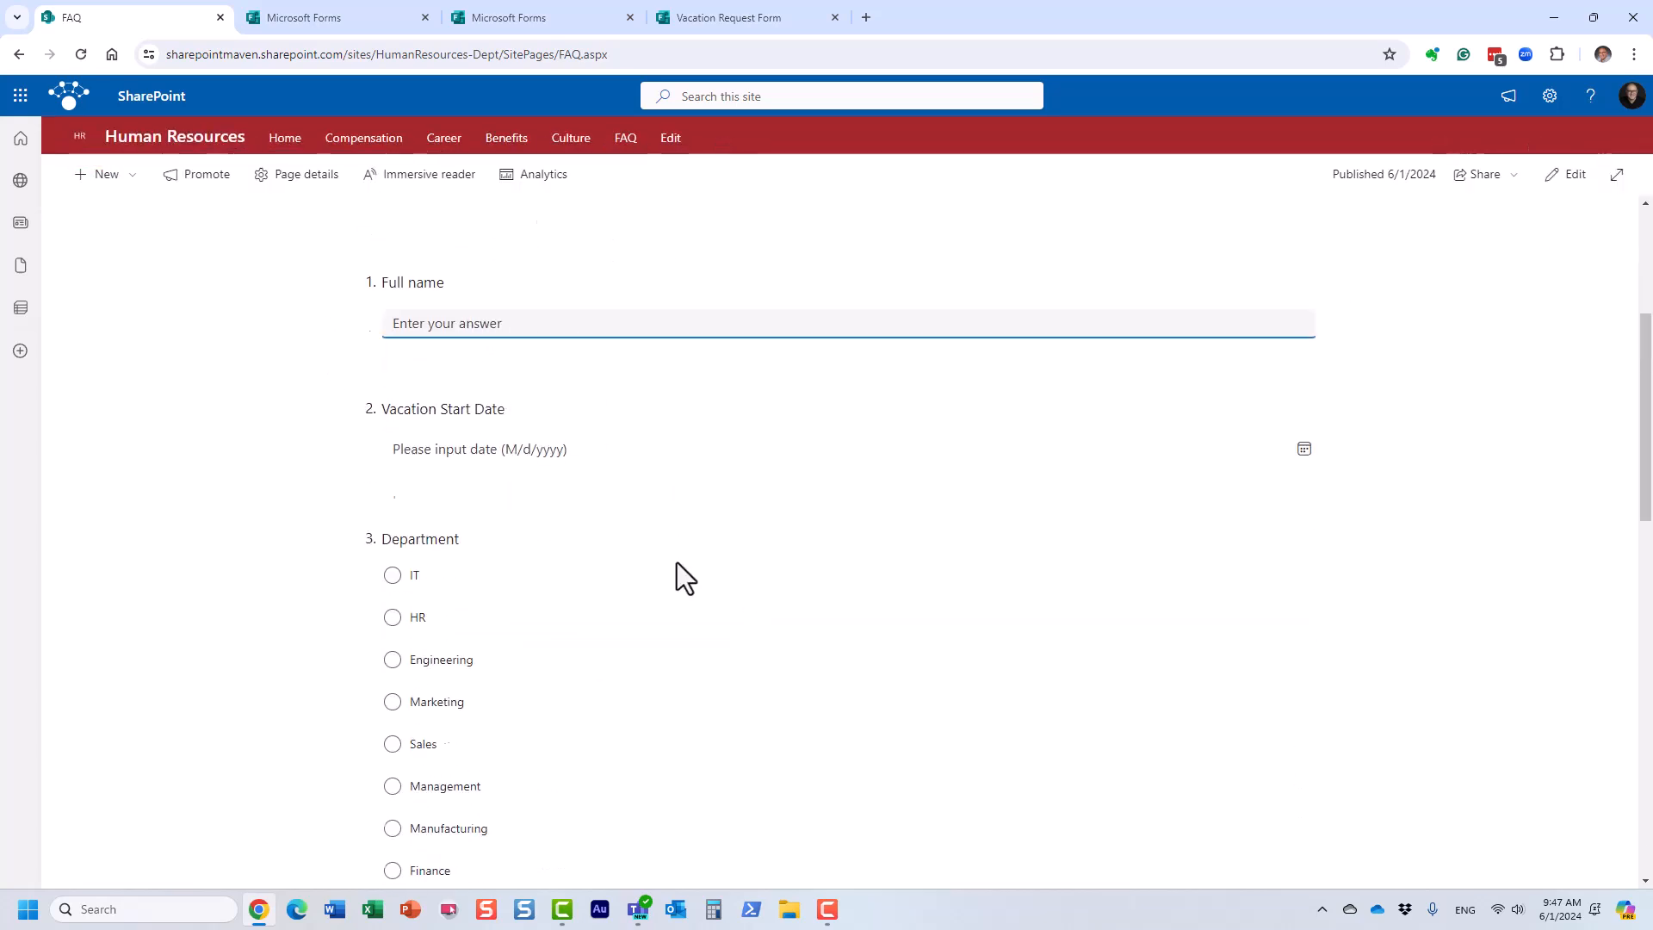
click(410, 489)
scroll(718, 506, up, 8)
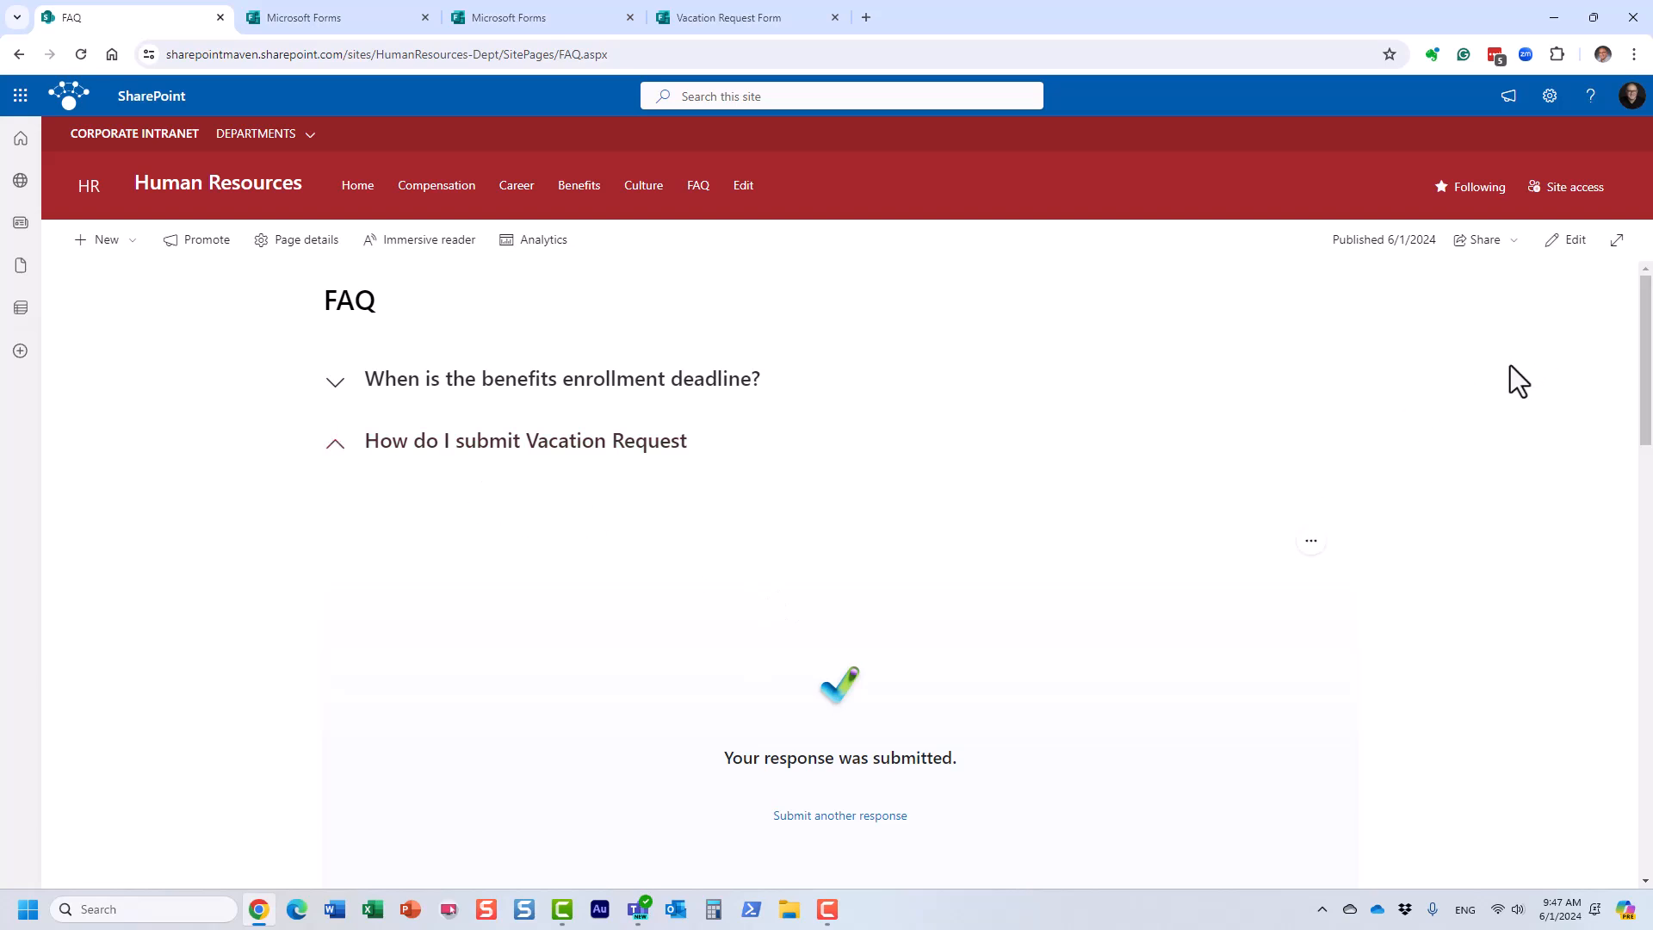
- Reopen the FAQ page for editing and set the benefits enrollment deadline section's default display to Collapsed
click(1561, 245)
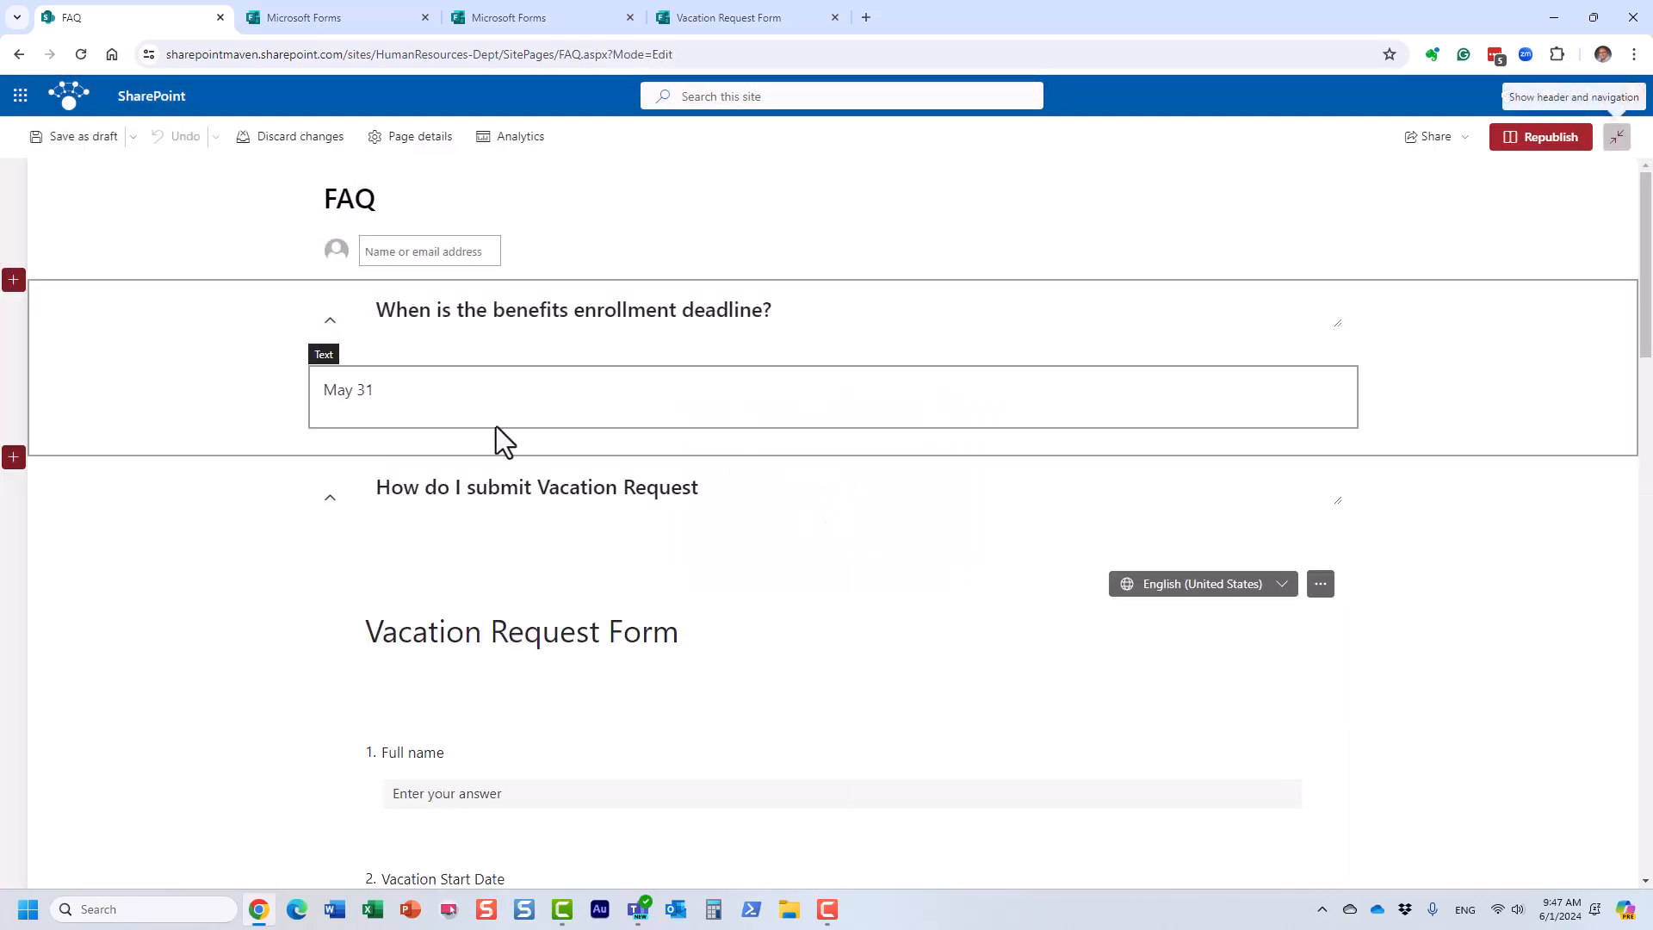
click(86, 344)
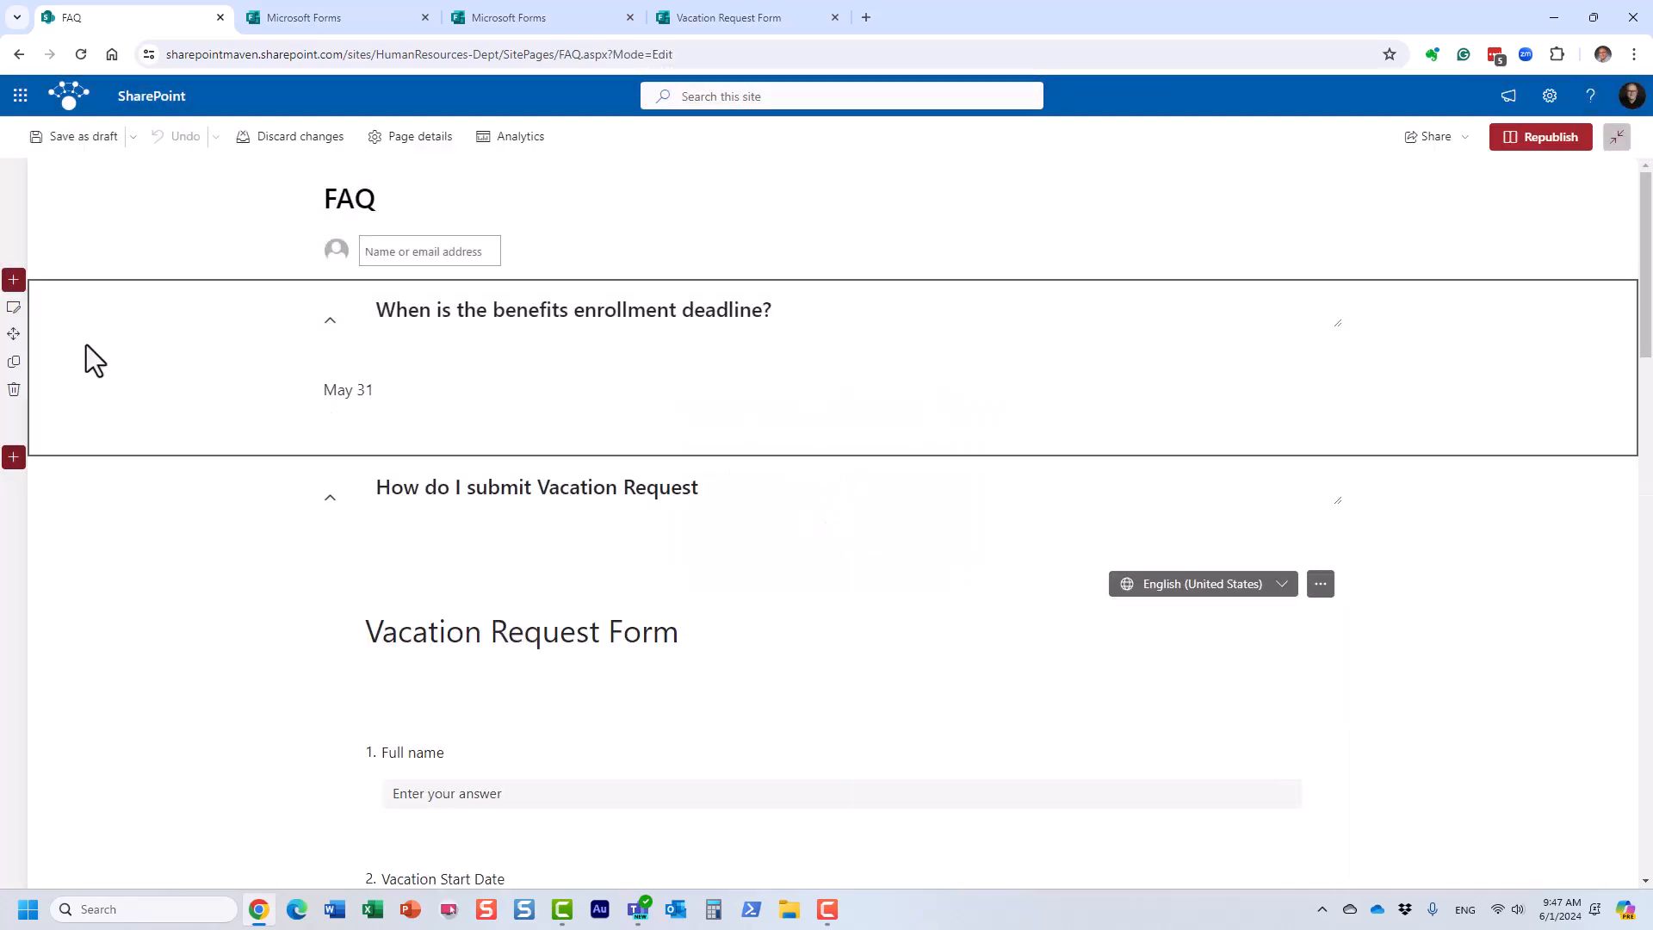
click(14, 306)
click(13, 306)
scroll(1480, 719, down, 2)
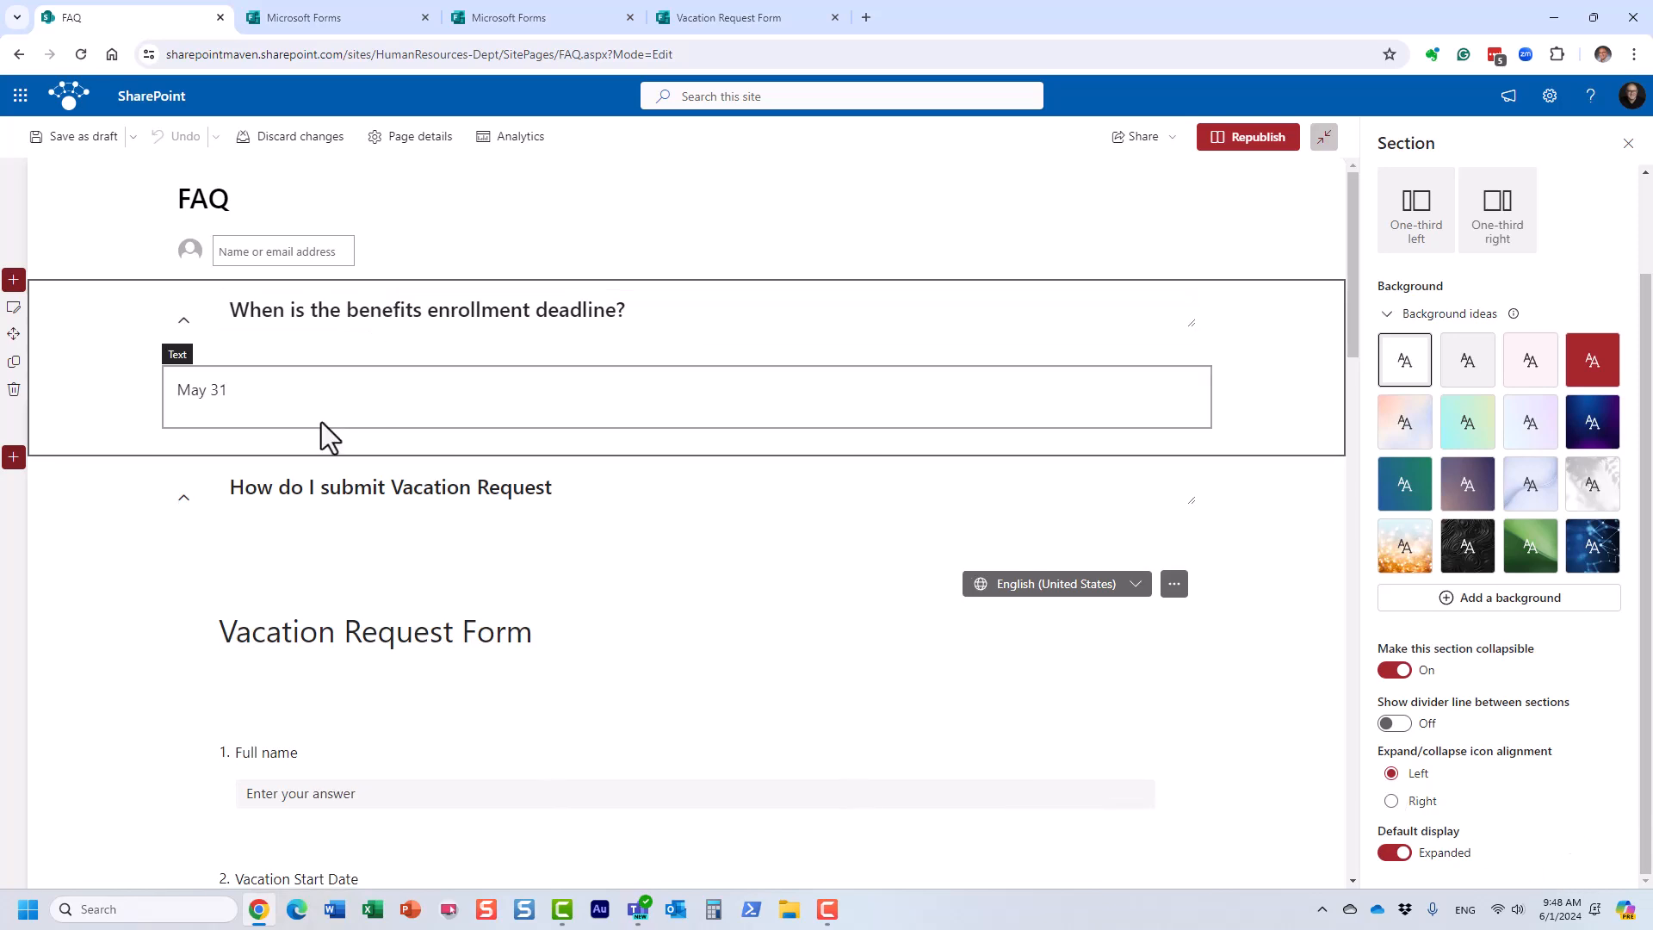
click(459, 480)
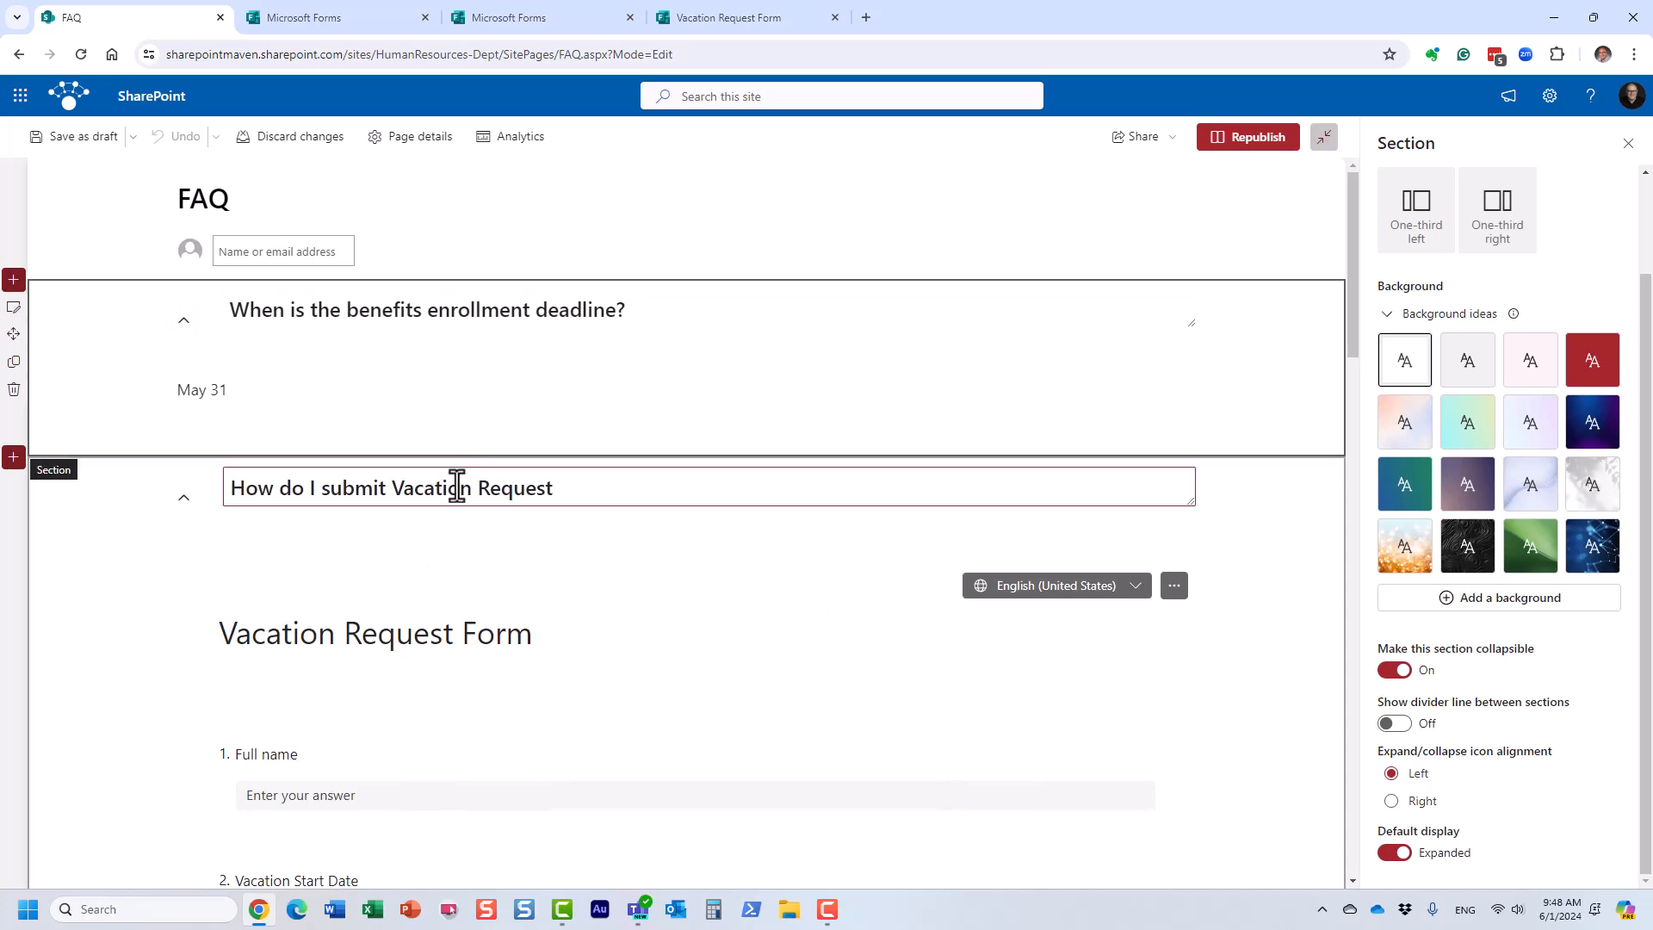
click(1397, 853)
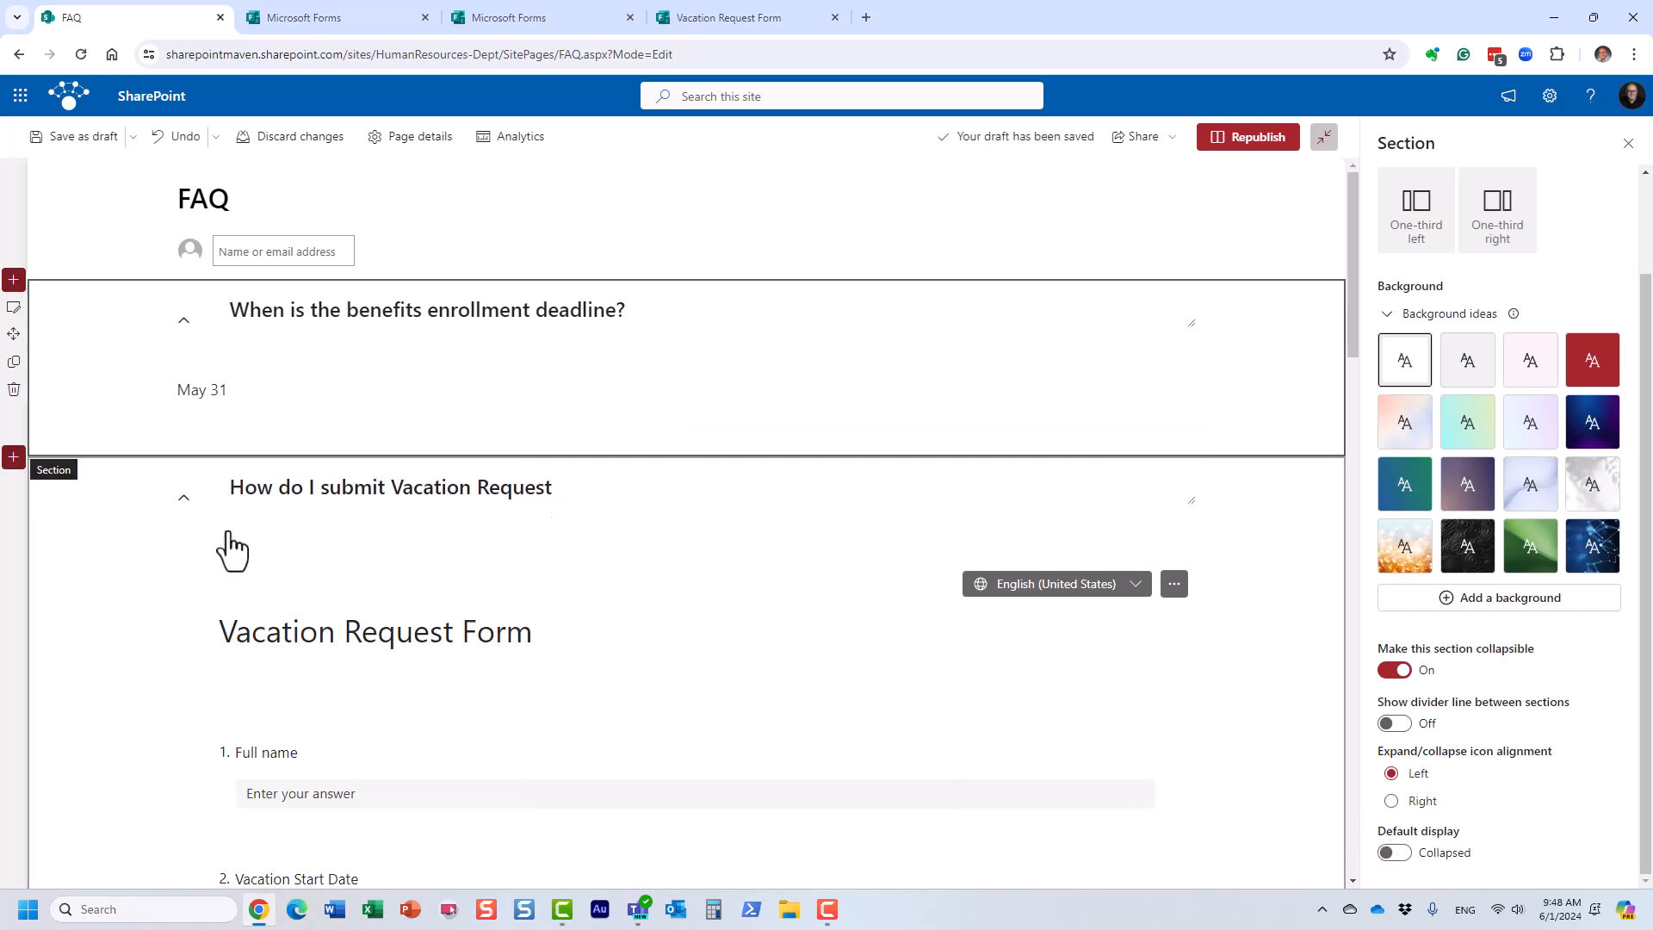
- Set the default display of the vacation request section to Collapsed
click(96, 504)
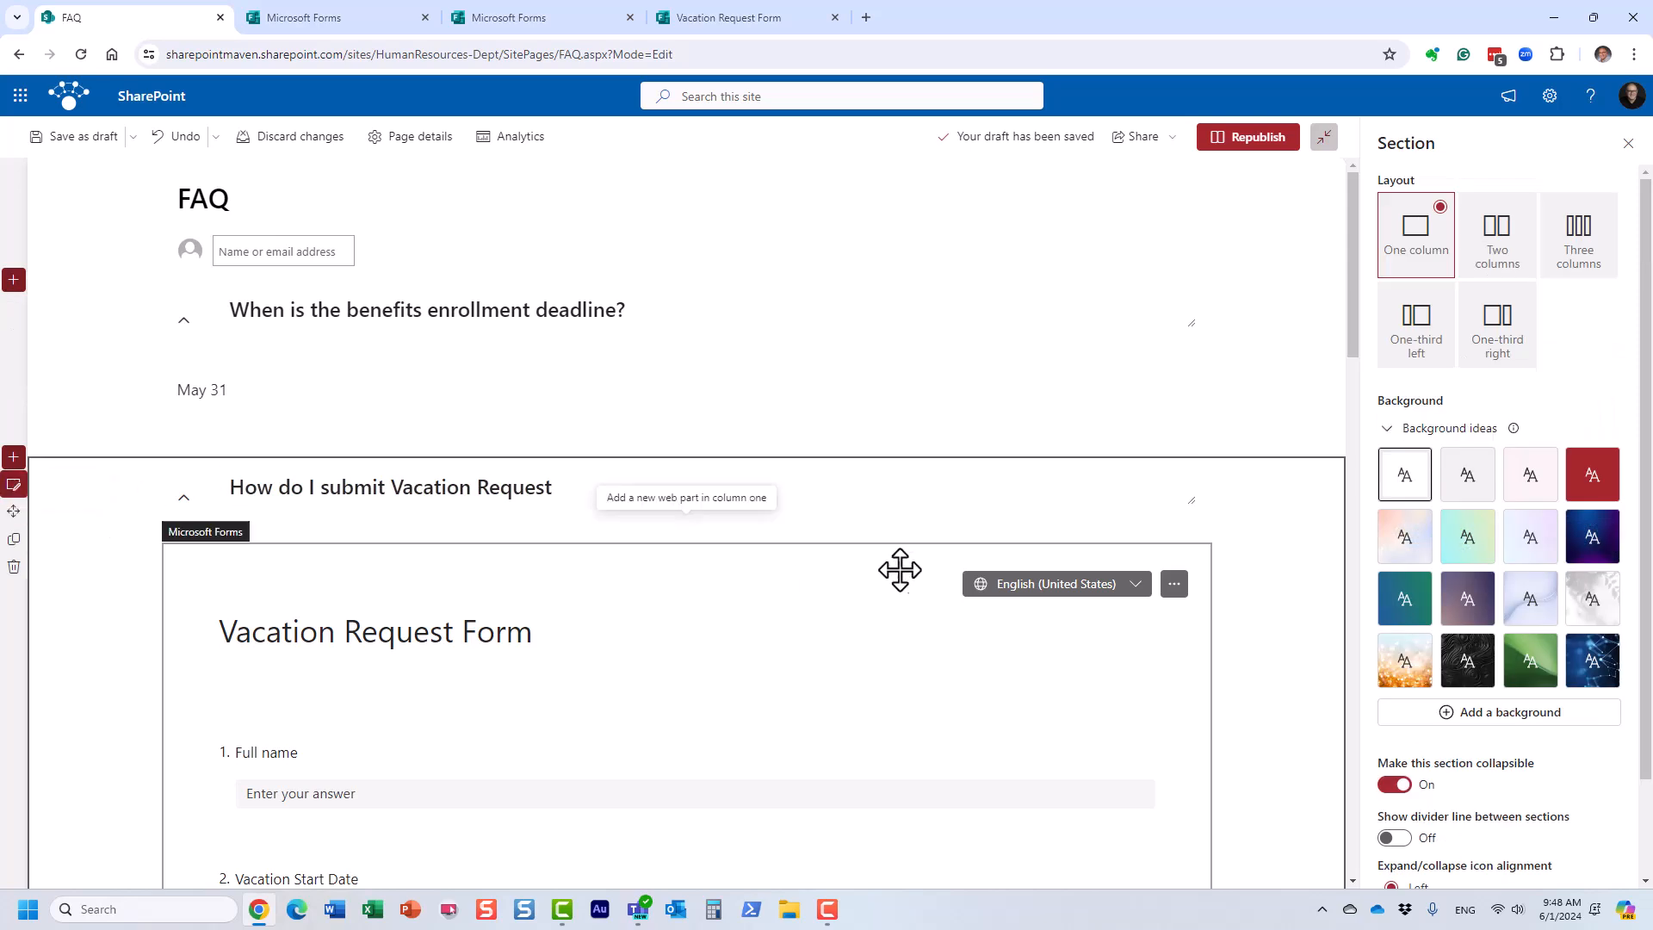
scroll(1474, 766, down, 2)
click(1396, 853)
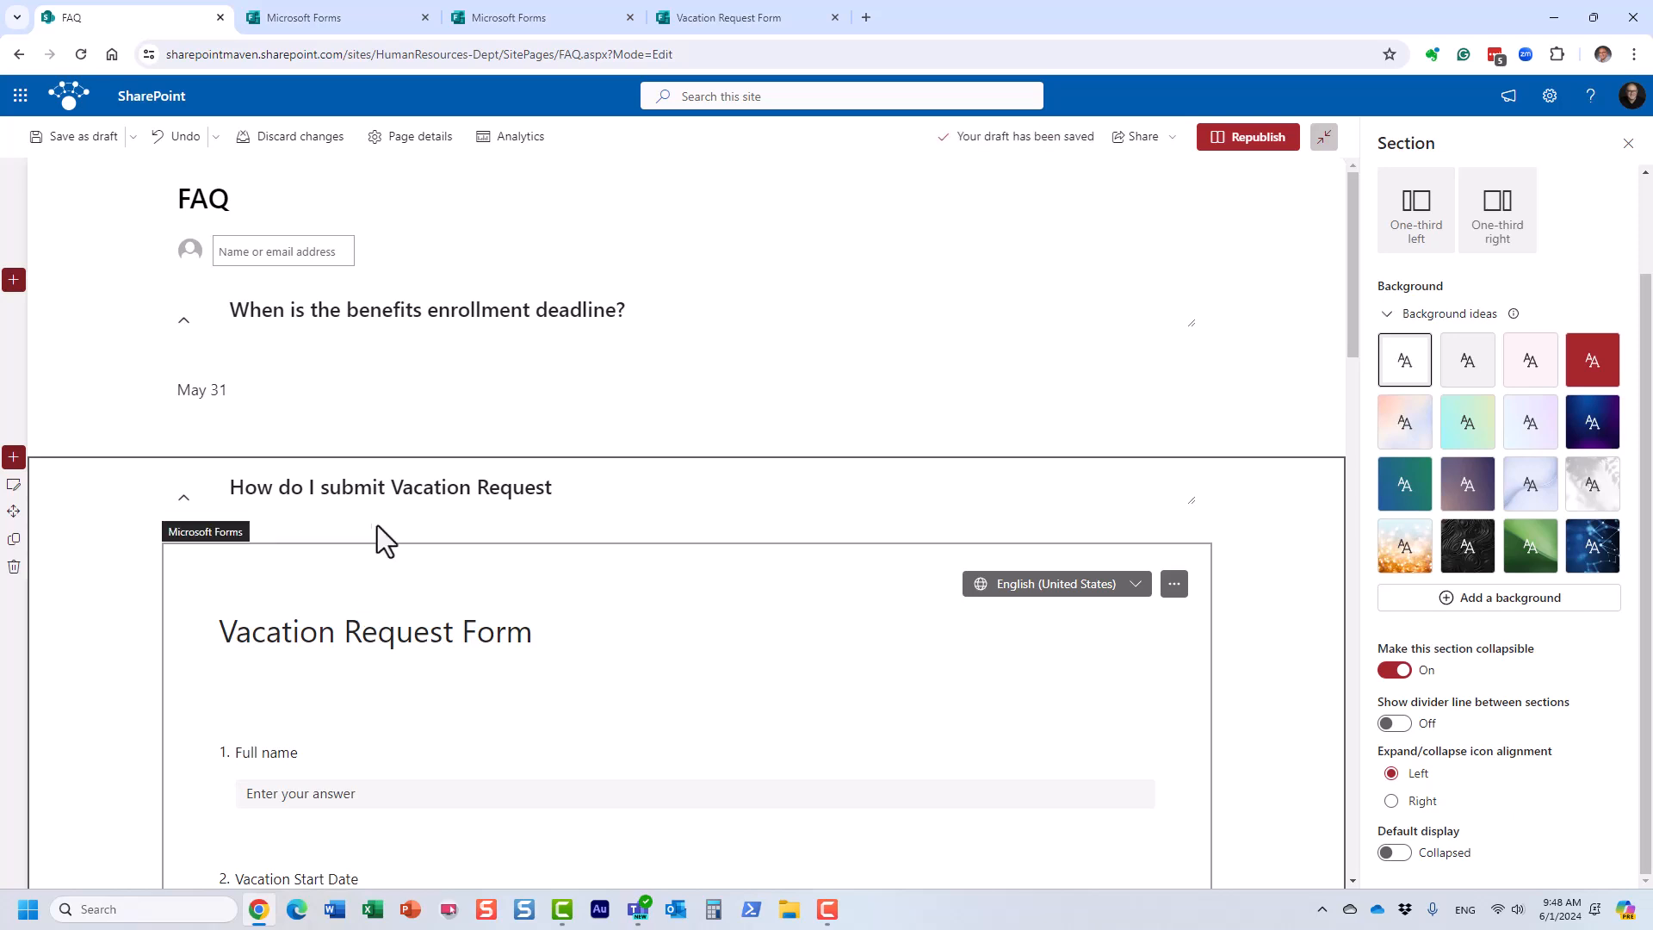
- Give the benefits enrollment deadline section a light gray background and the vacation request section a light pink one
click(368, 315)
click(13, 308)
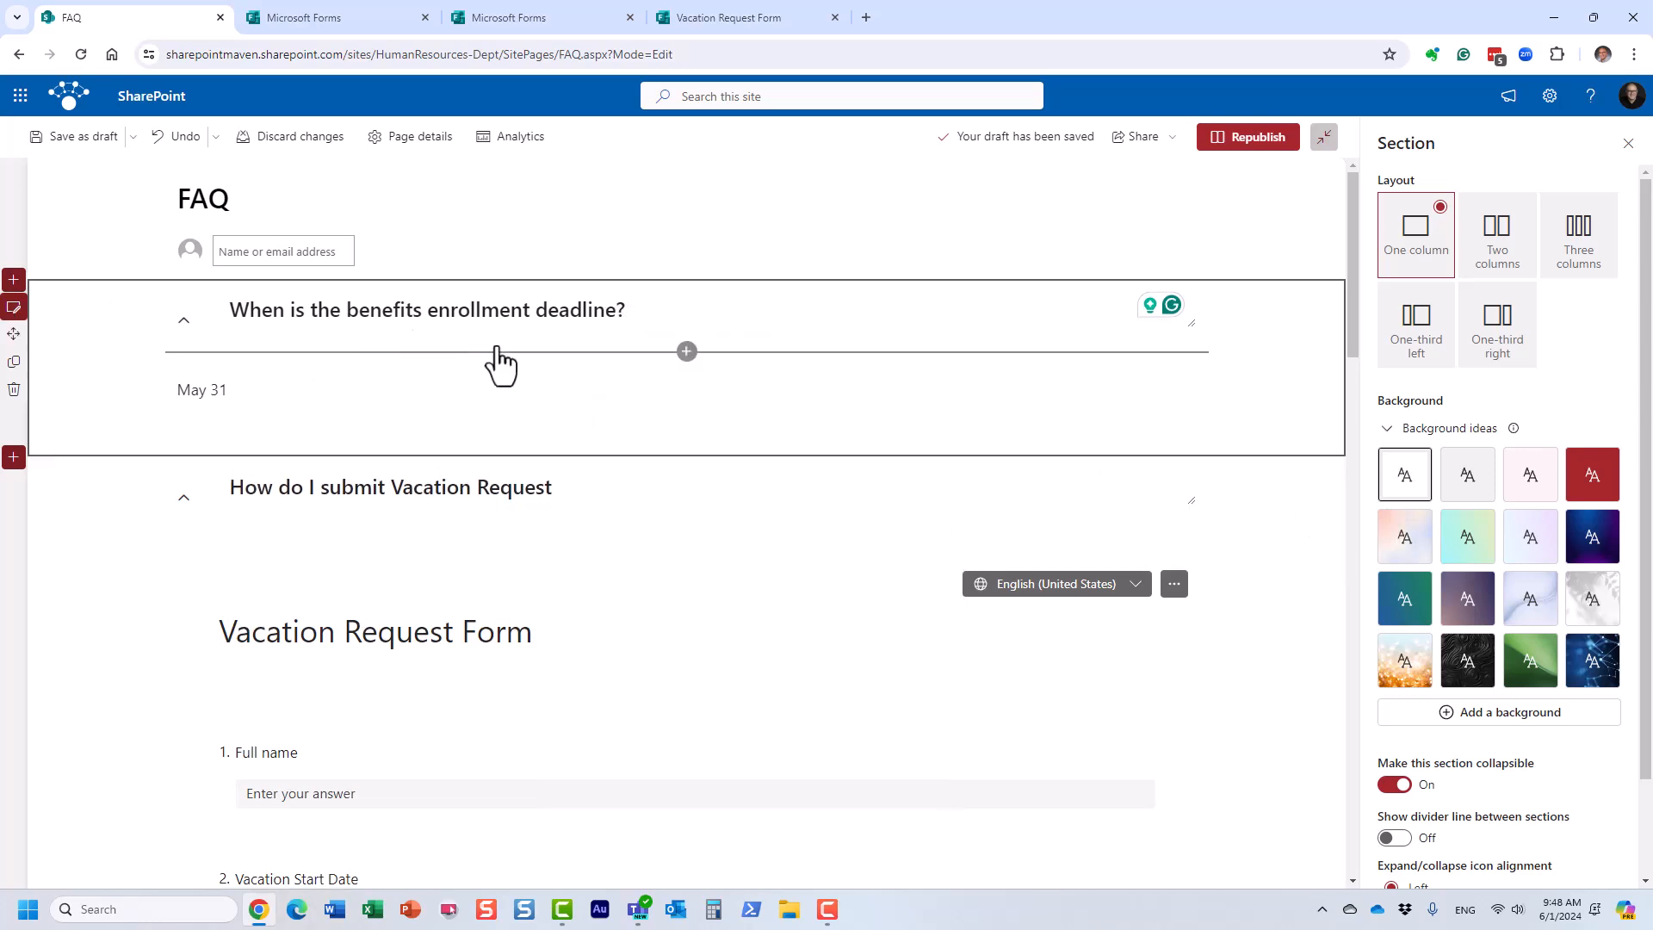
click(1453, 488)
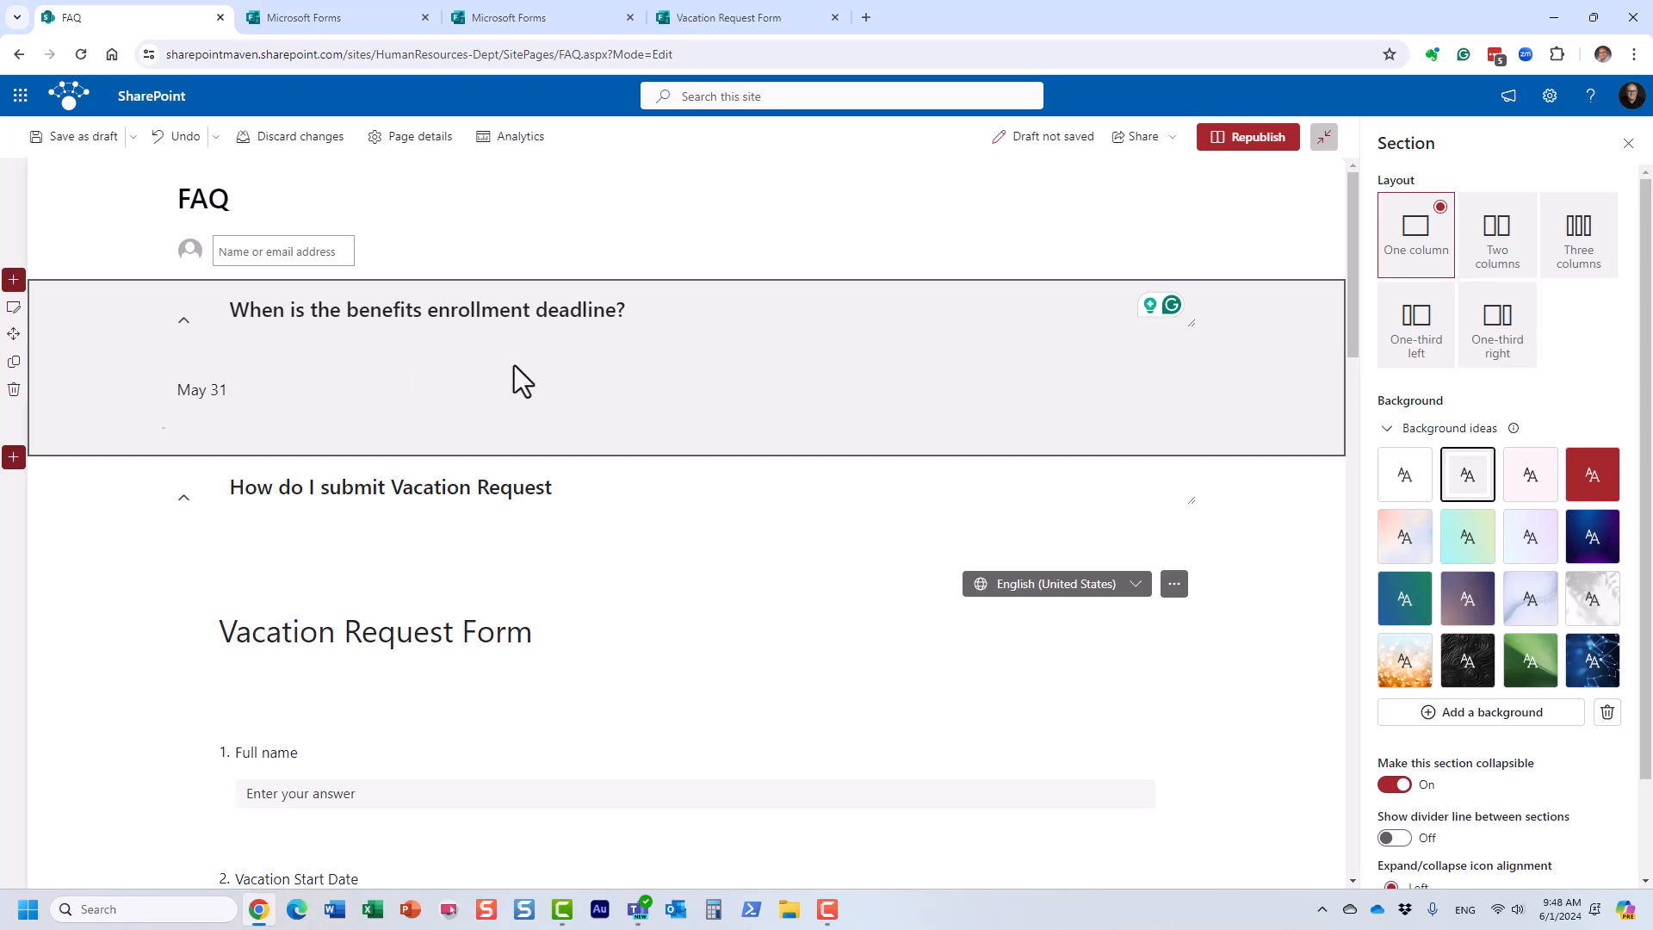
click(418, 527)
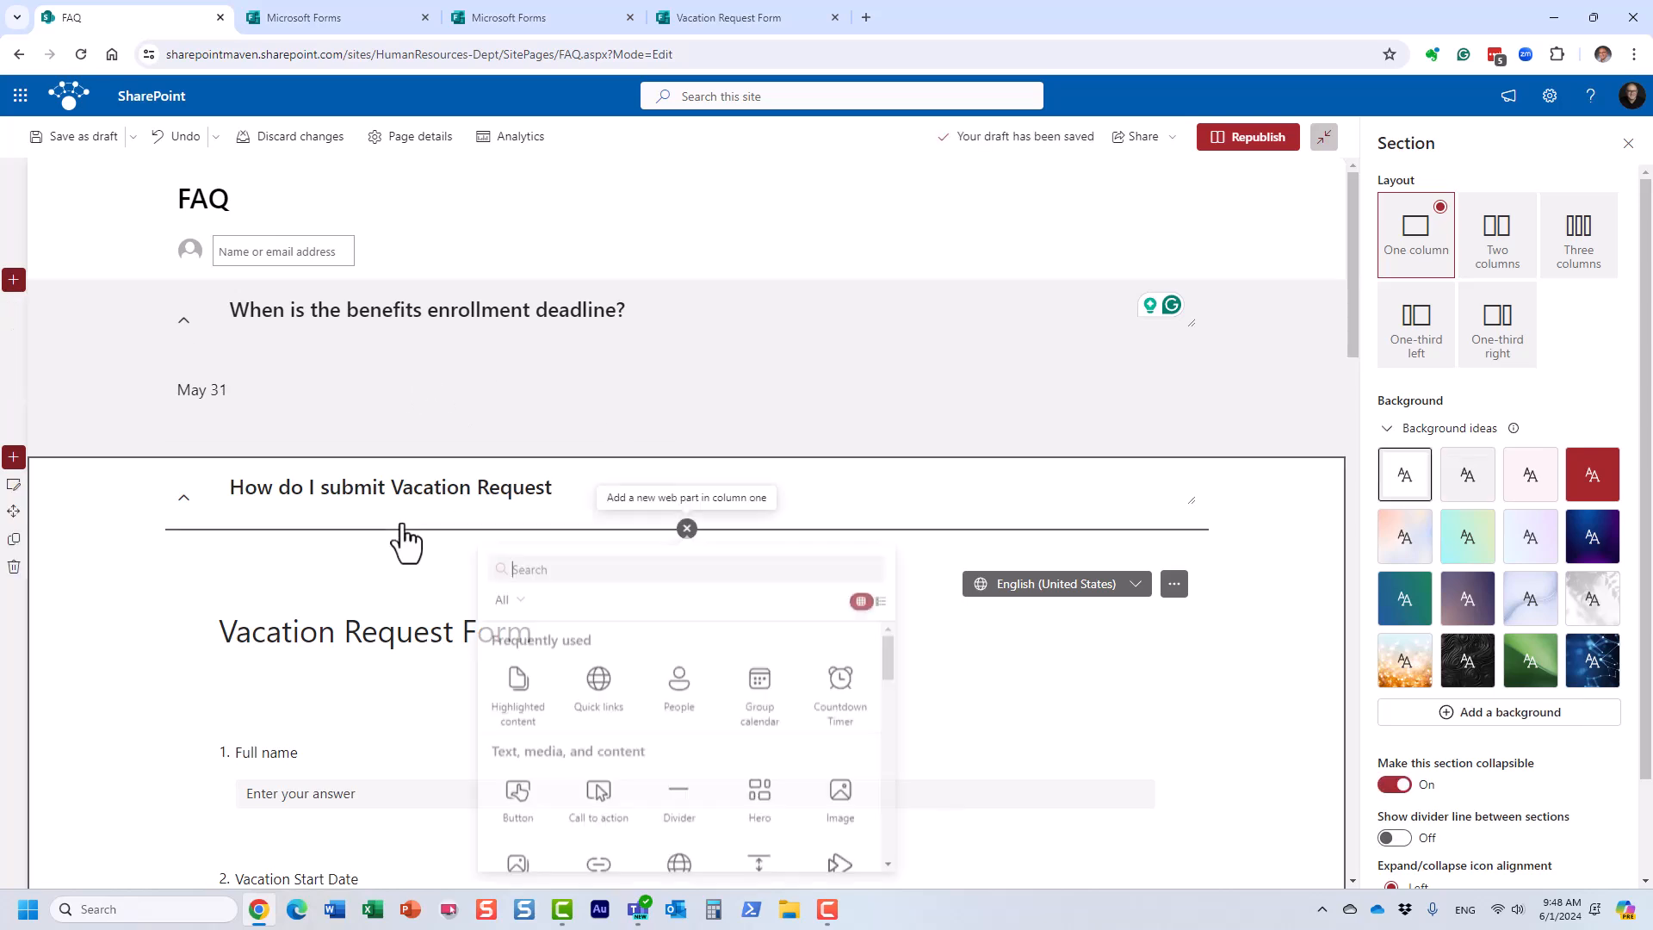
click(102, 520)
click(1526, 484)
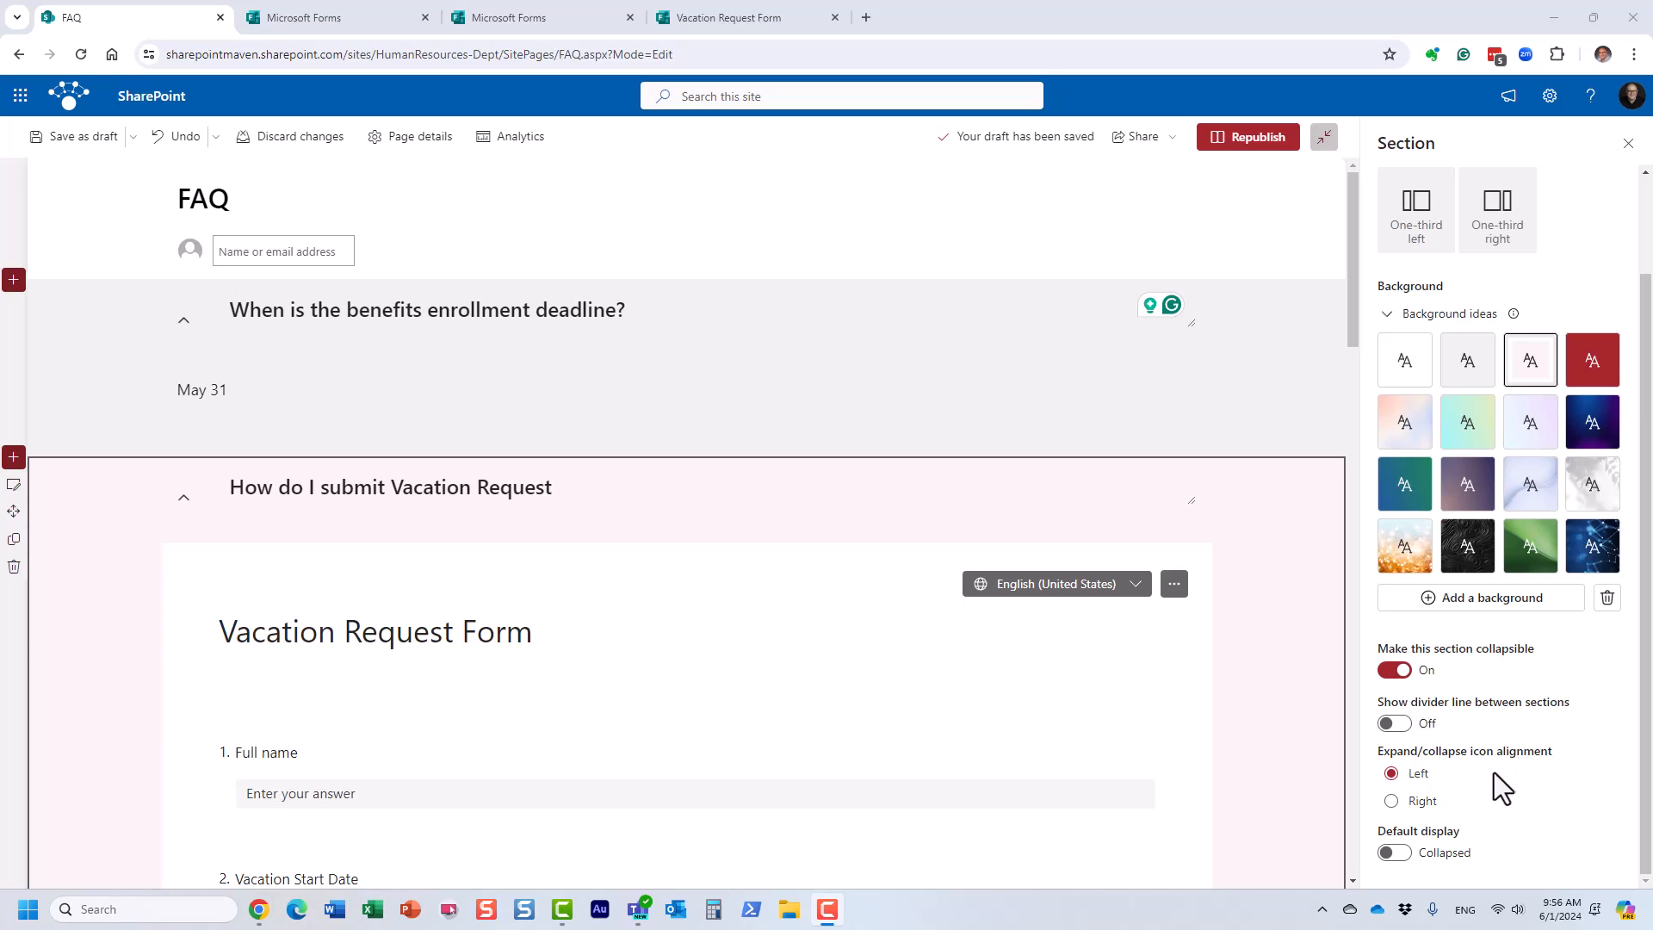
- Try right alignment for the vacation request section's expand/collapse icon and restore it to Left
click(1393, 801)
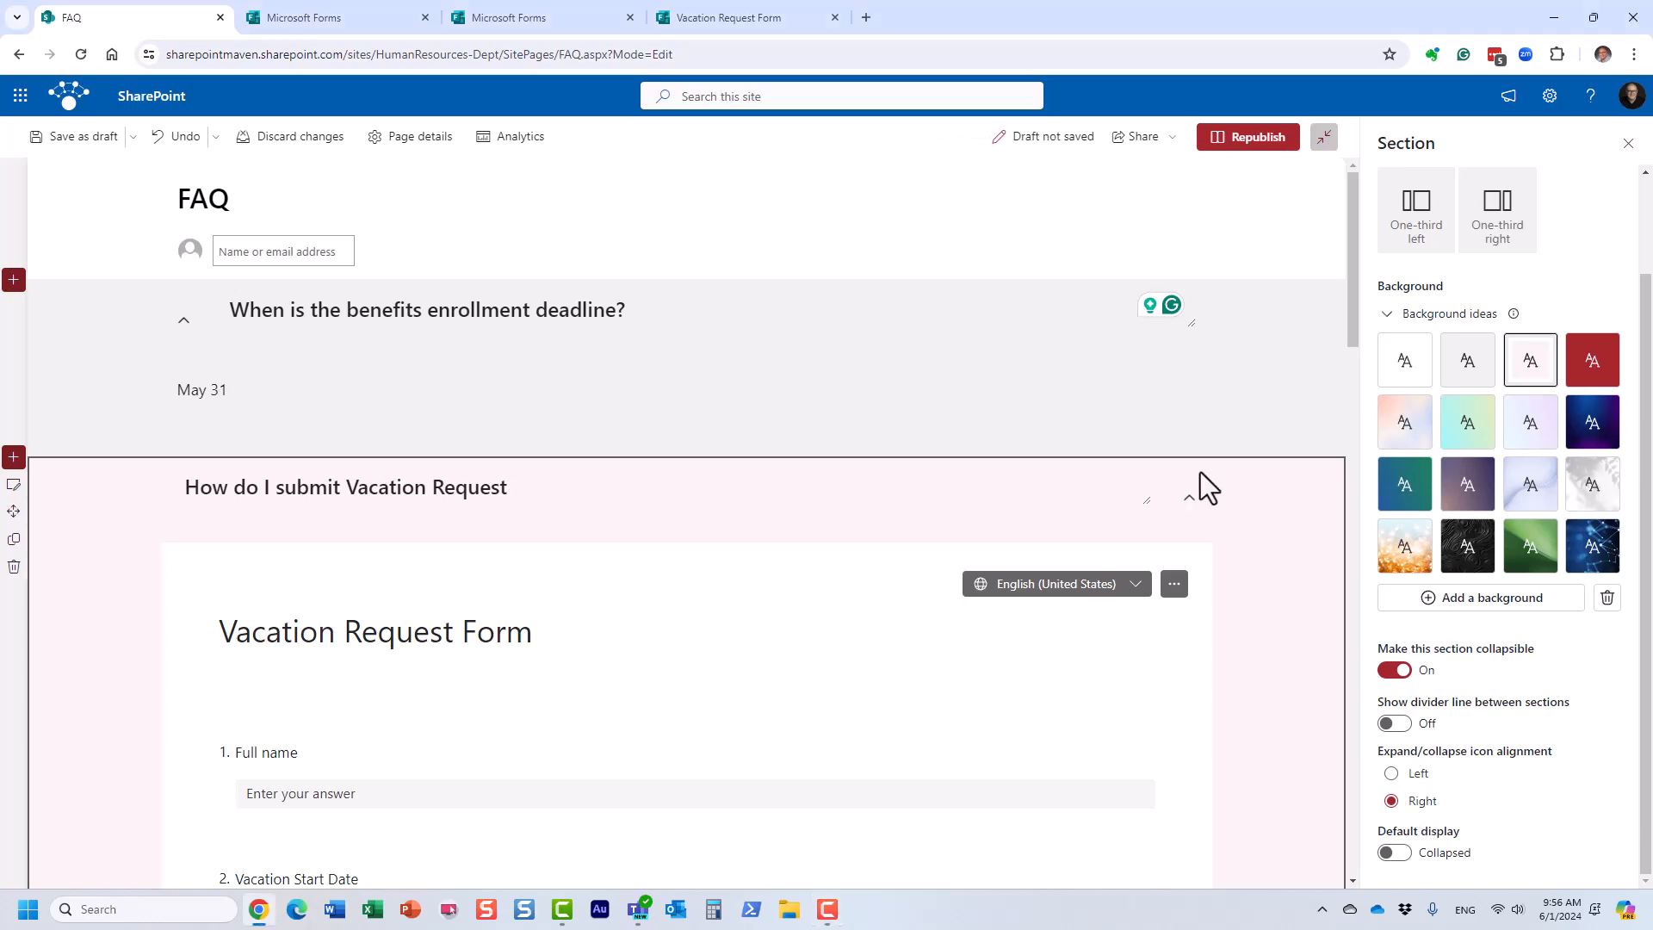
click(1417, 773)
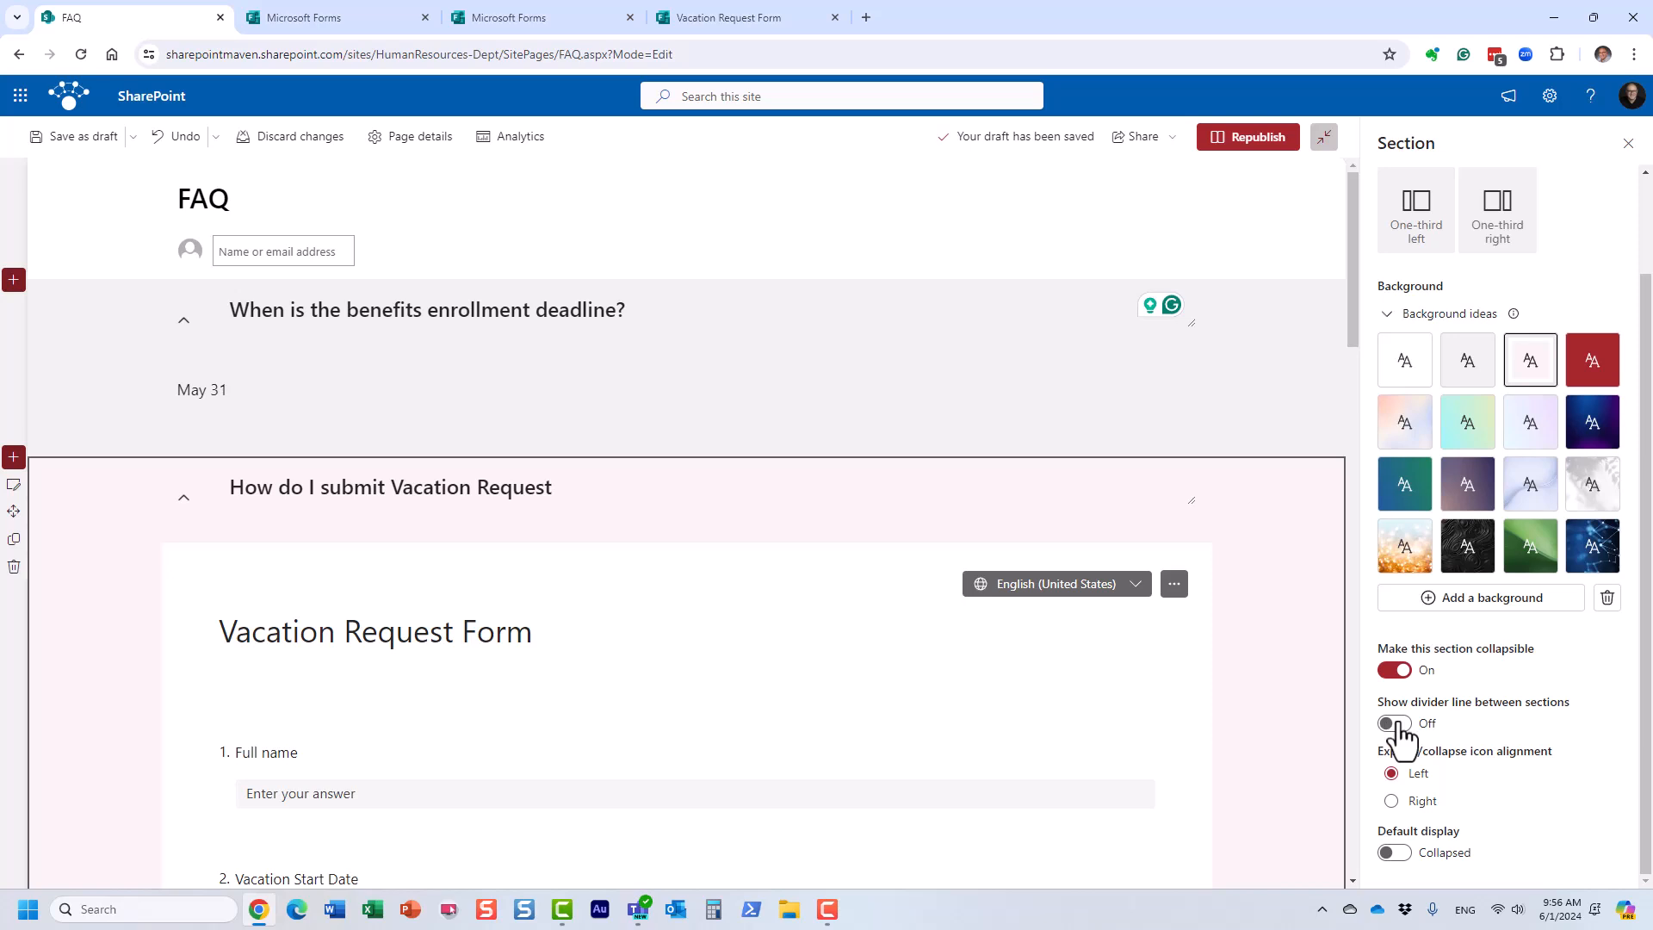
- Turn on the divider line between sections for the benefits enrollment deadline section and republish the page
click(716, 415)
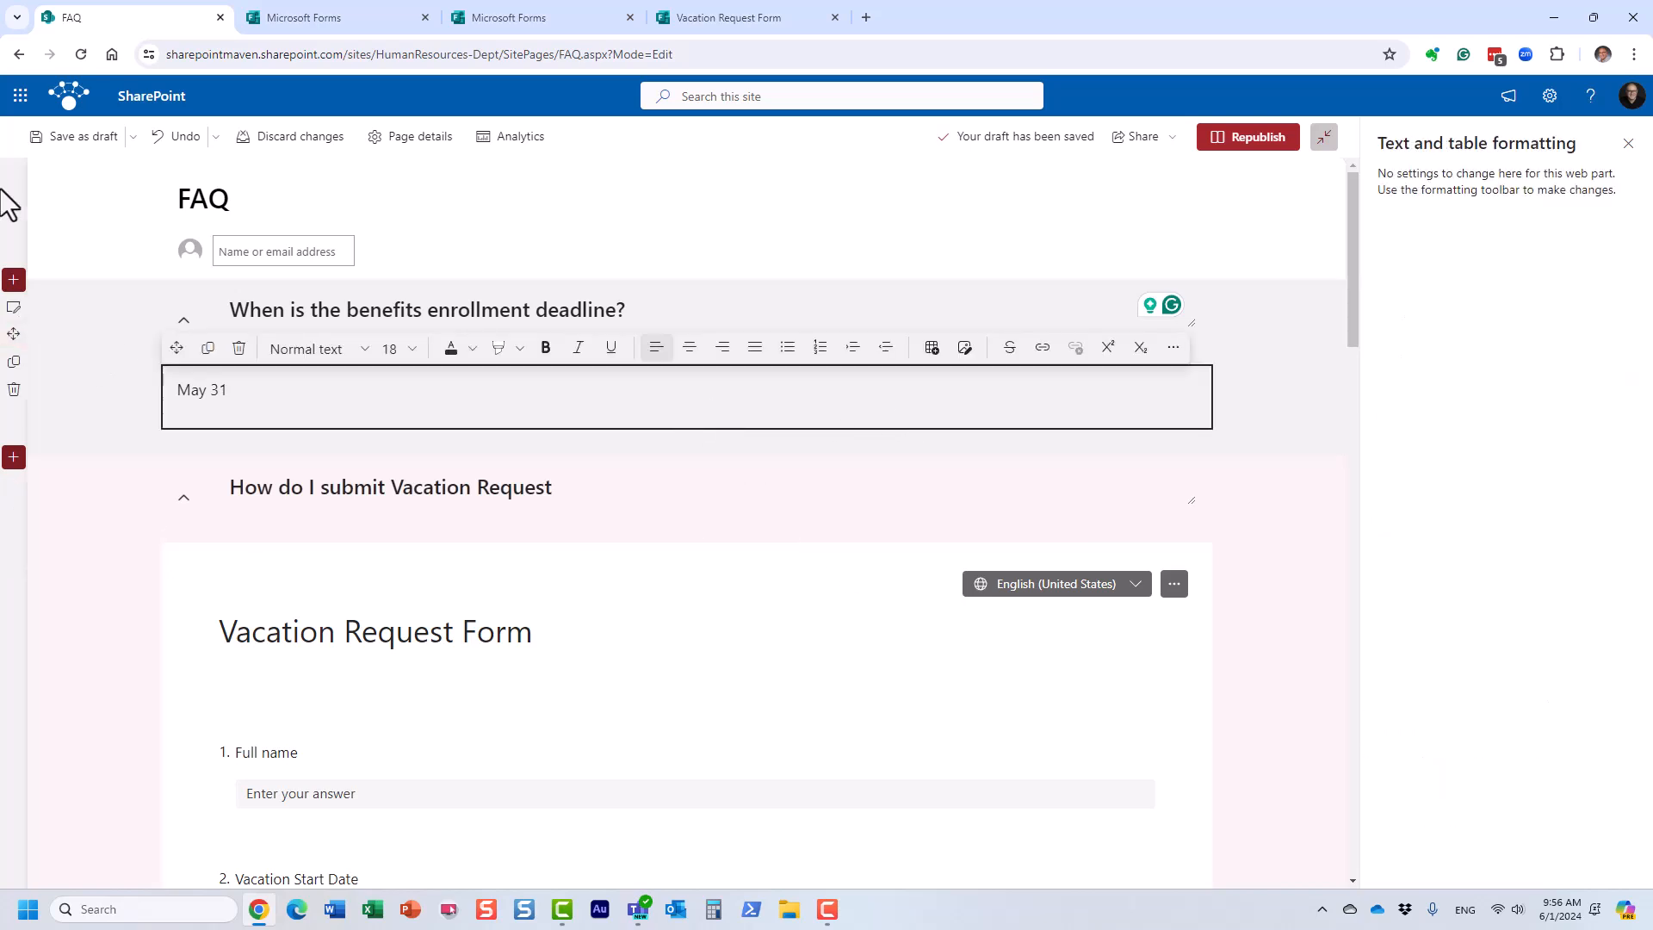
click(13, 307)
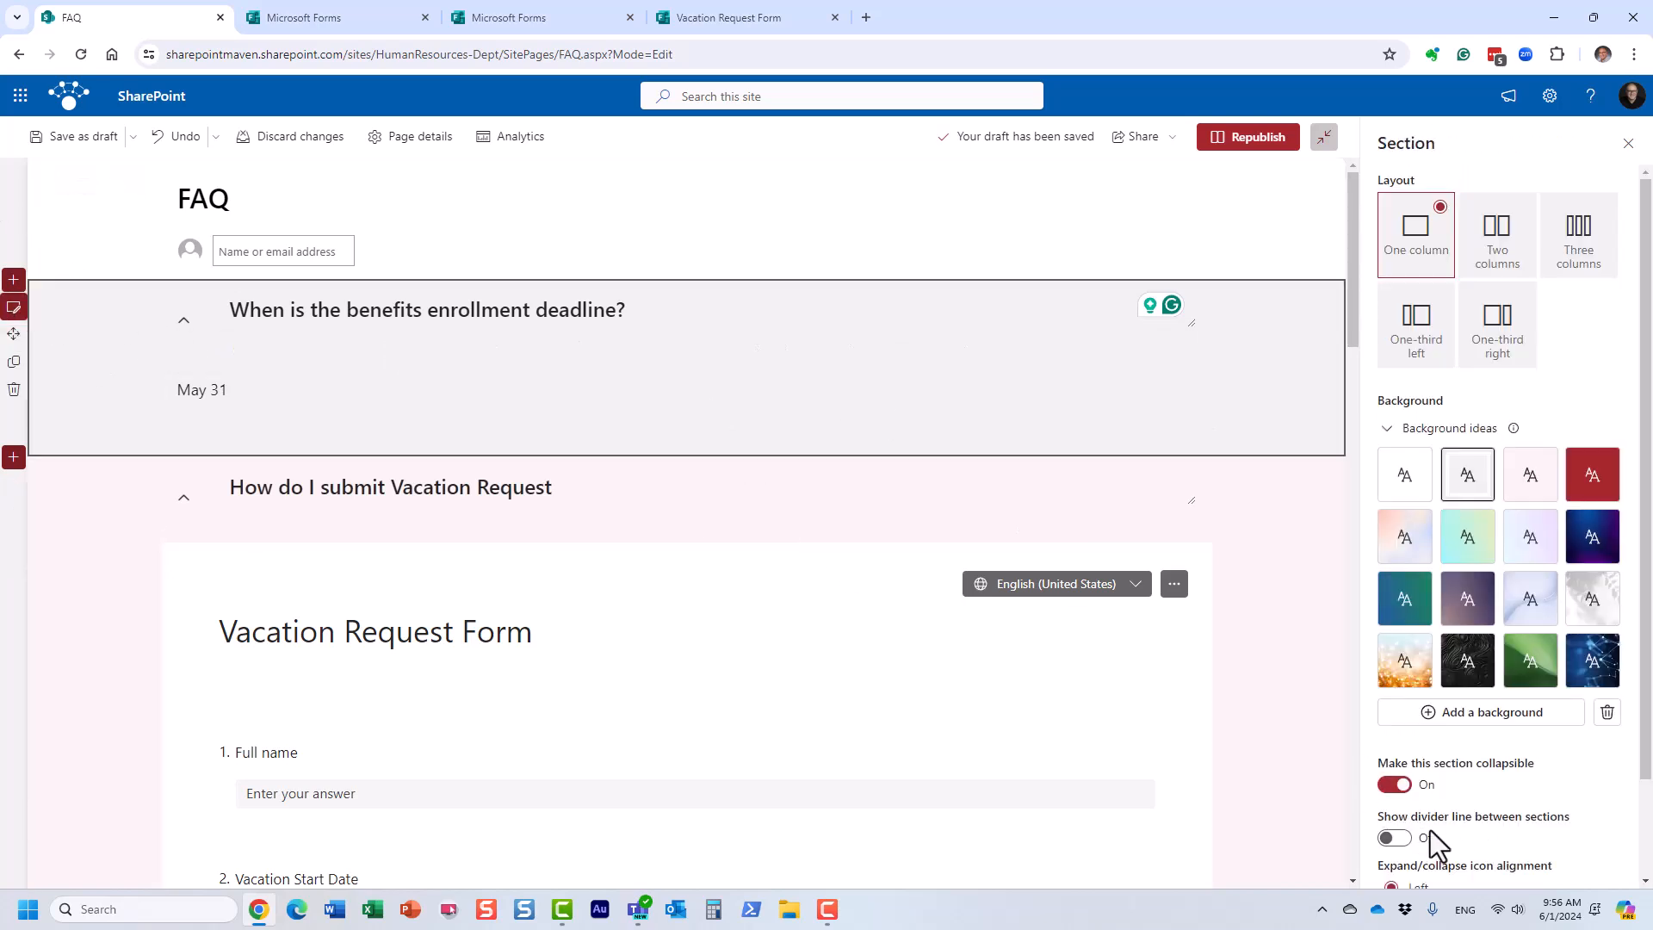
scroll(1432, 842, down, 3)
click(1397, 725)
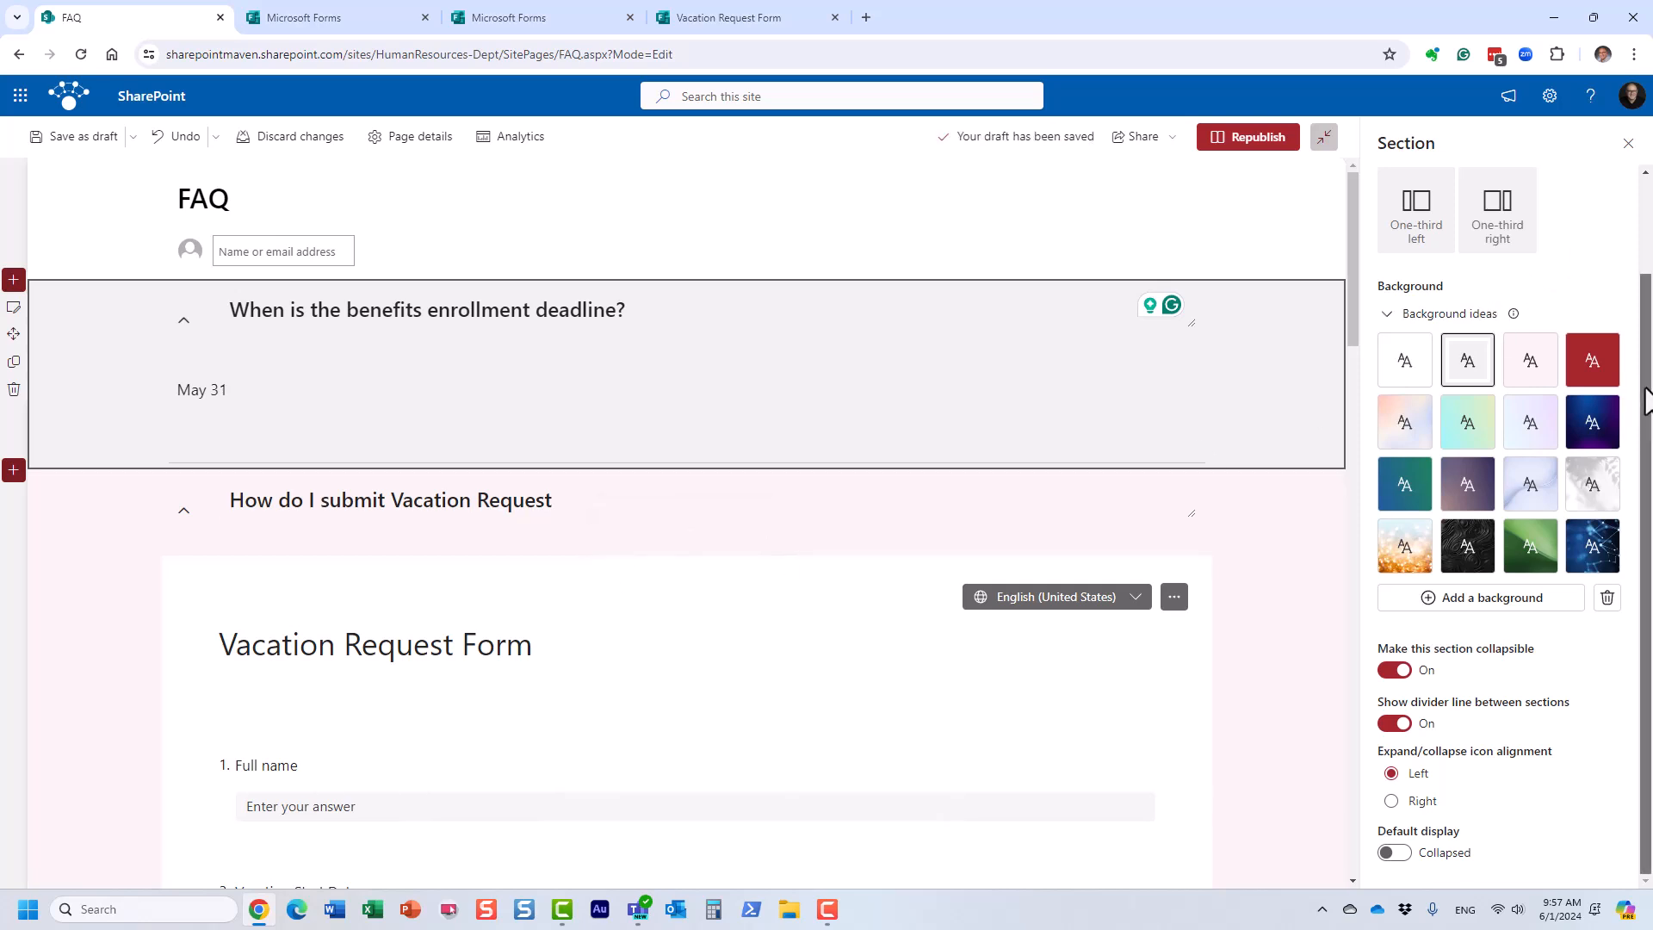
scroll(1646, 361, up, 2)
click(1628, 143)
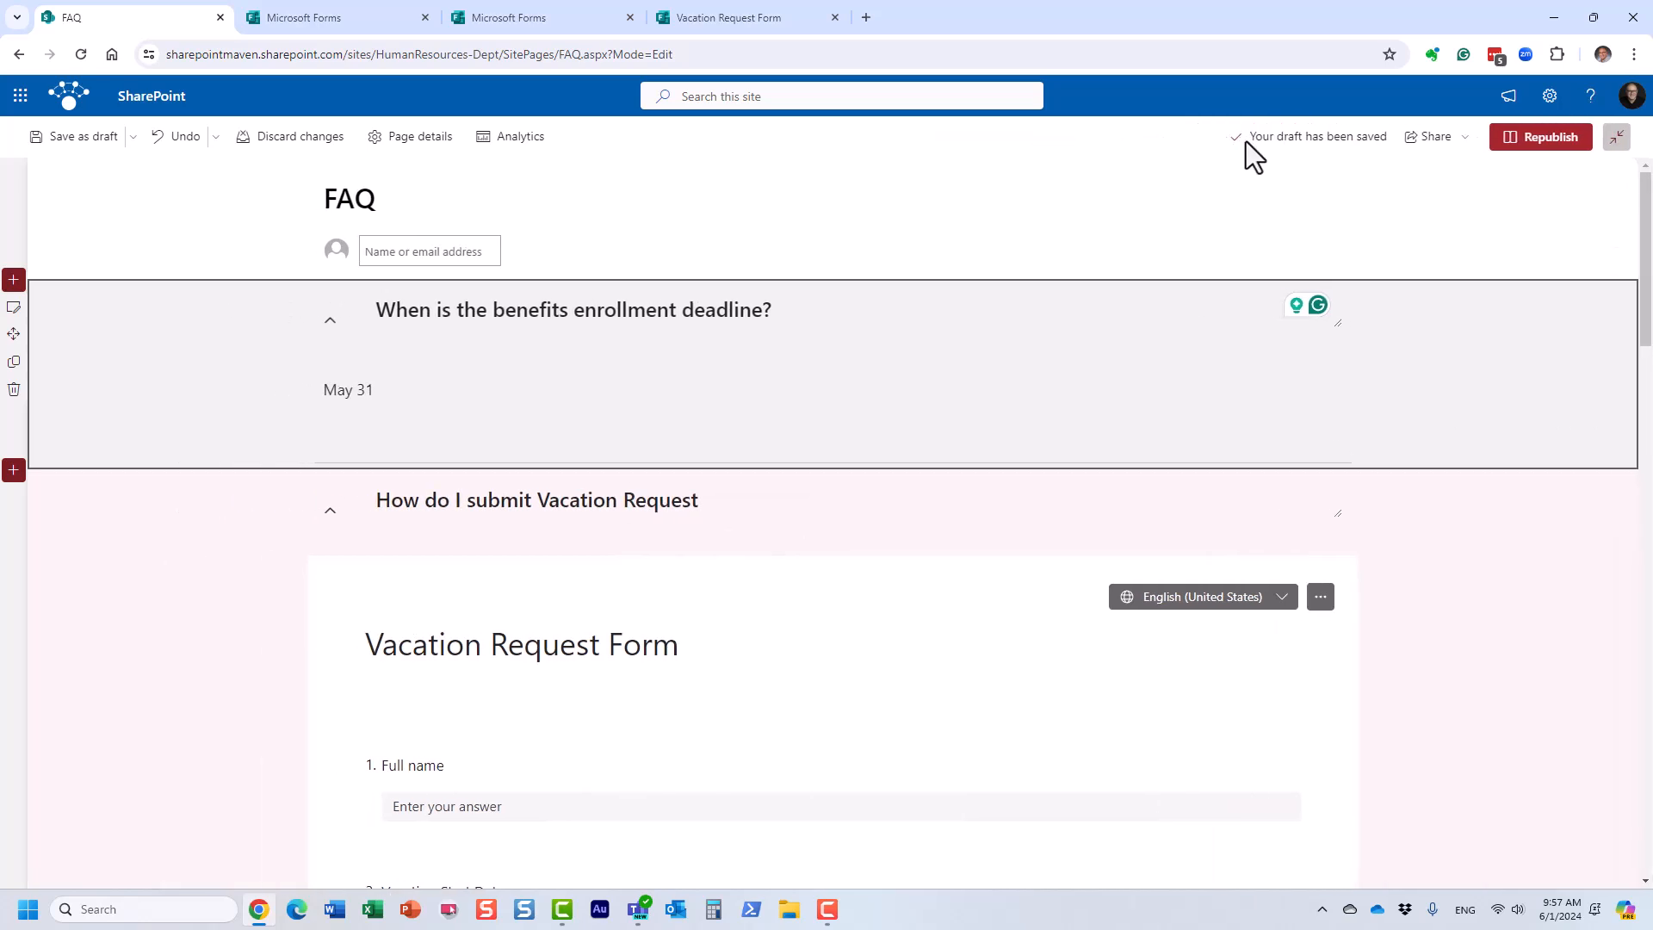
click(1551, 138)
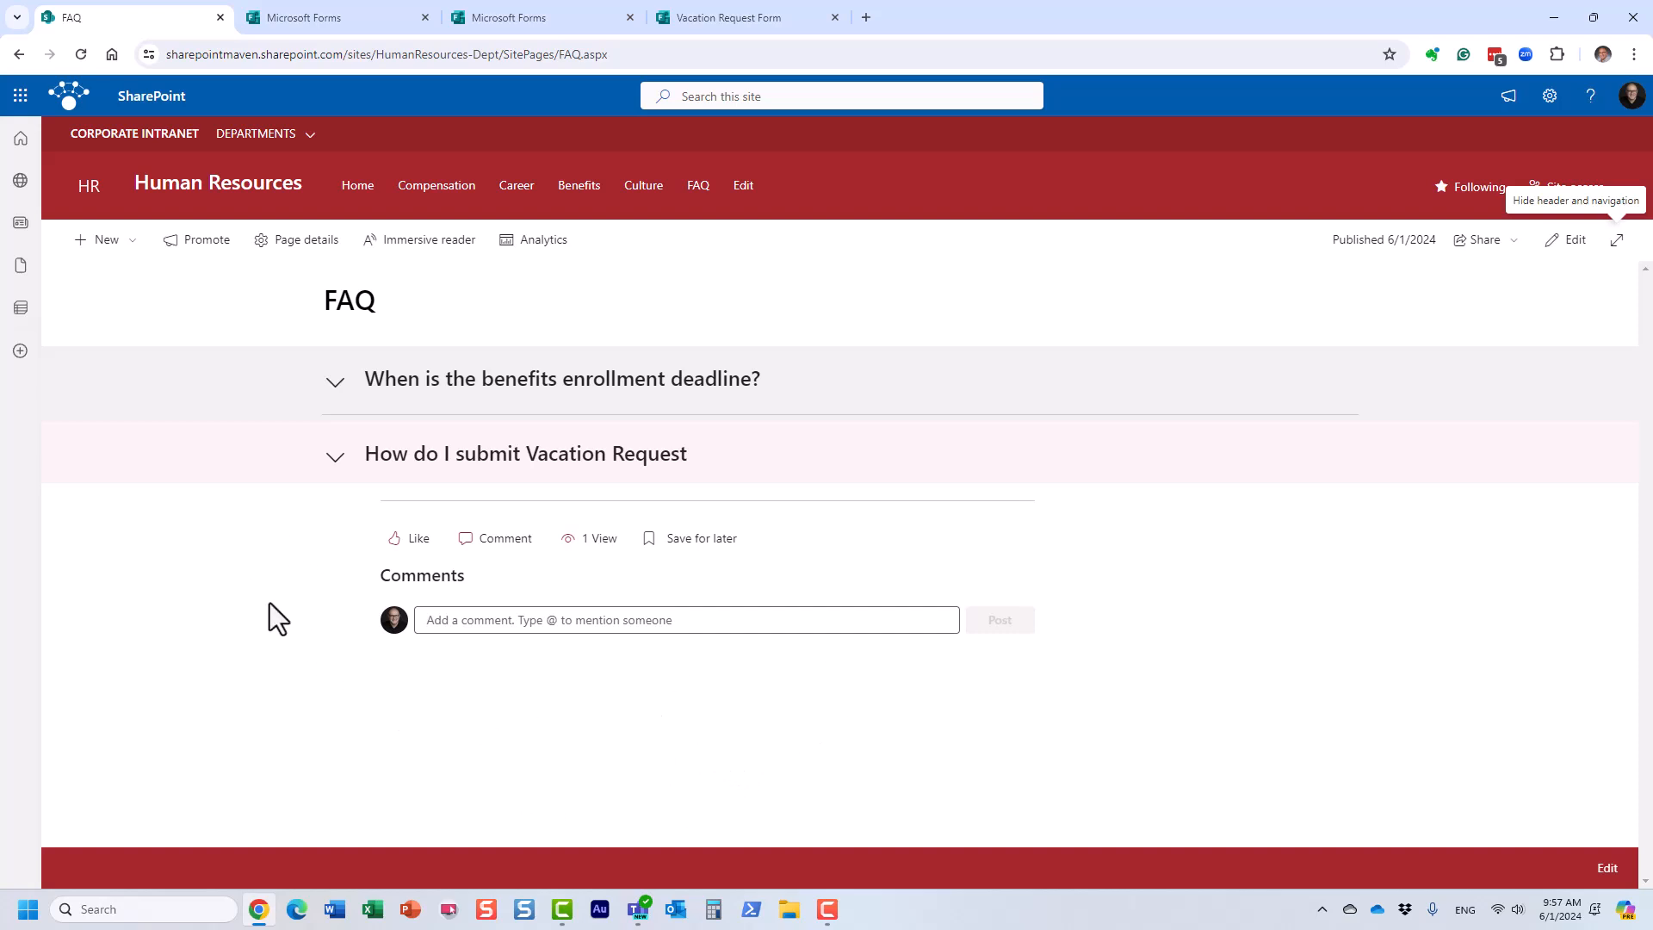
- Expand and collapse each question on the republished page to check the new section styling
click(334, 382)
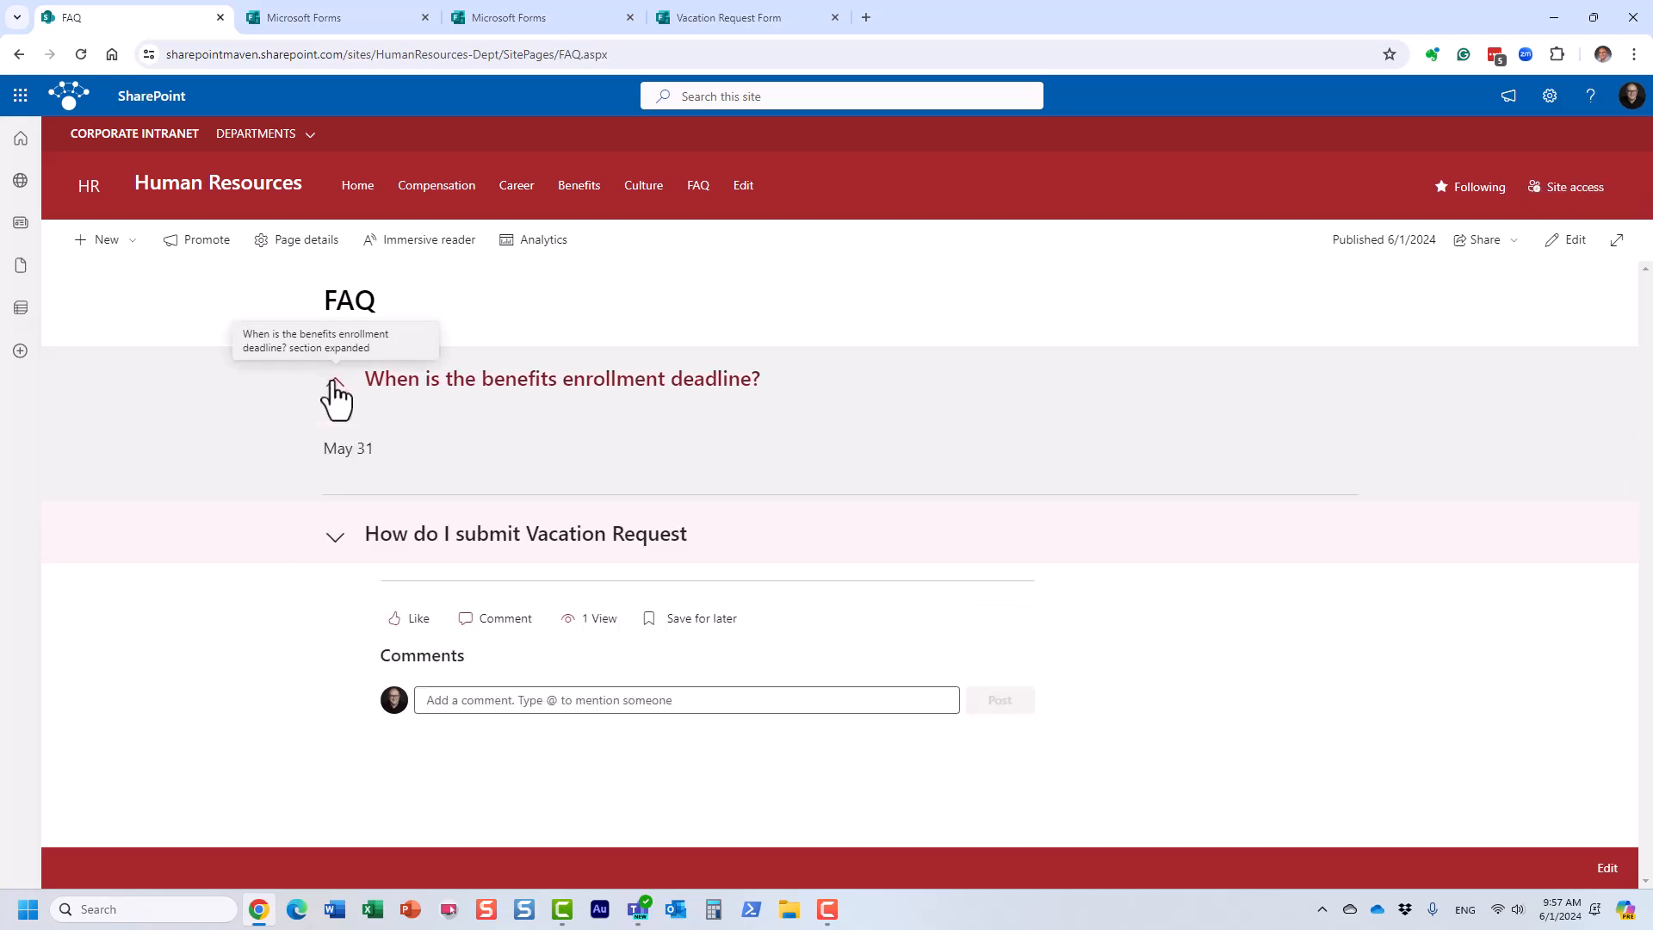
click(334, 382)
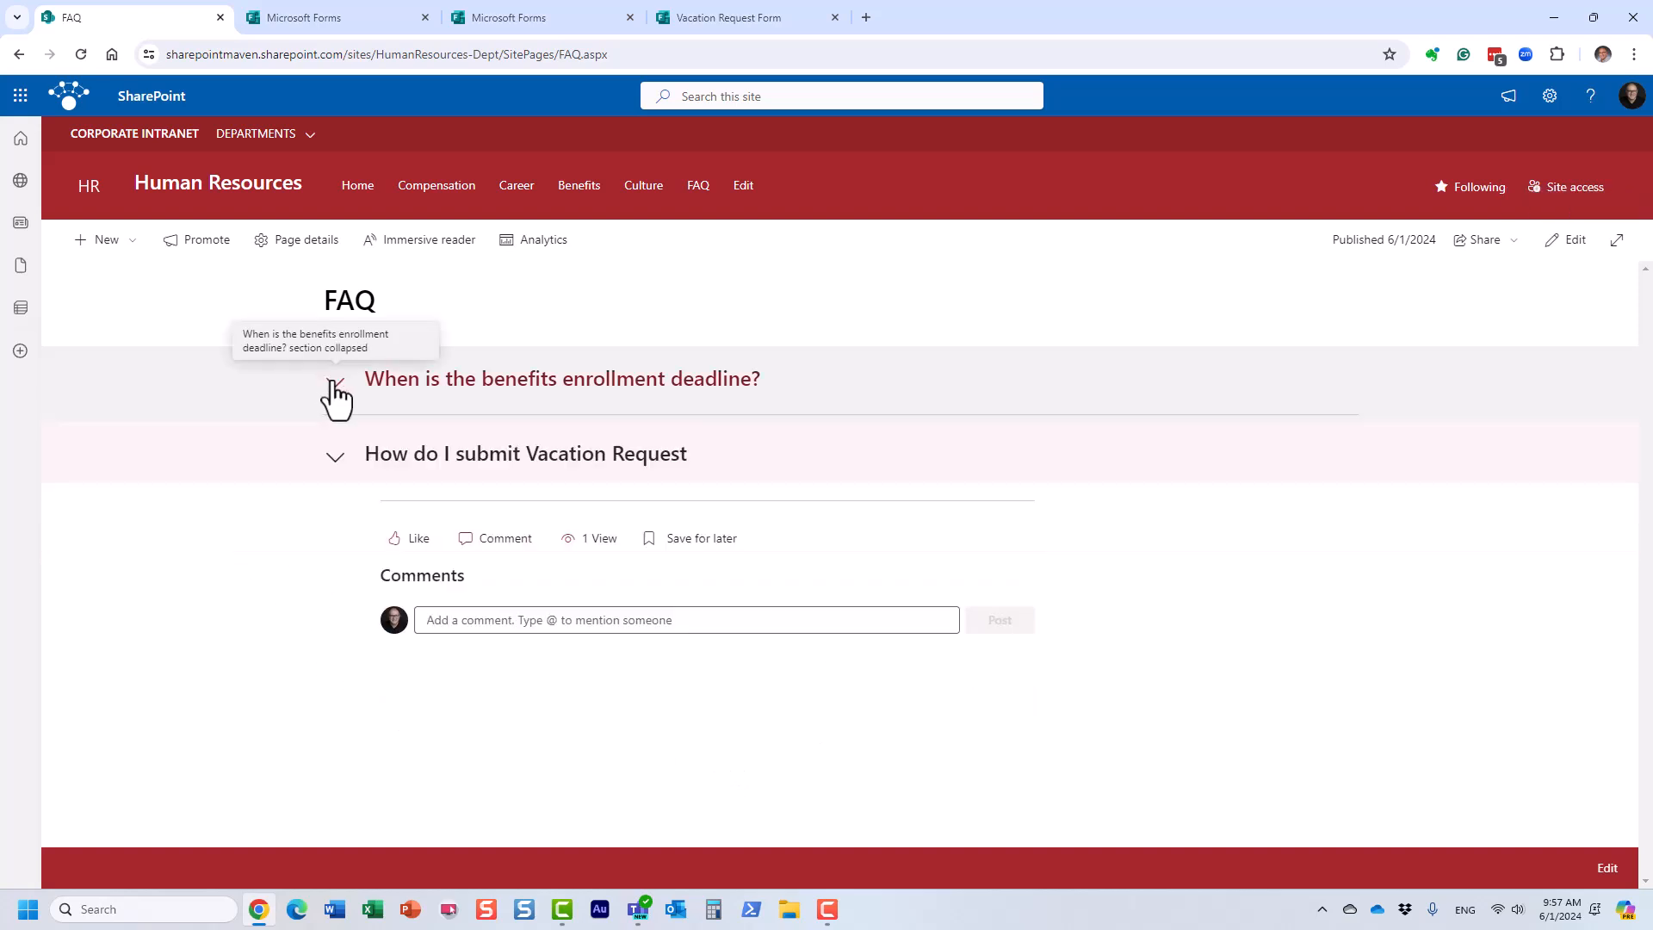
click(336, 468)
click(335, 469)
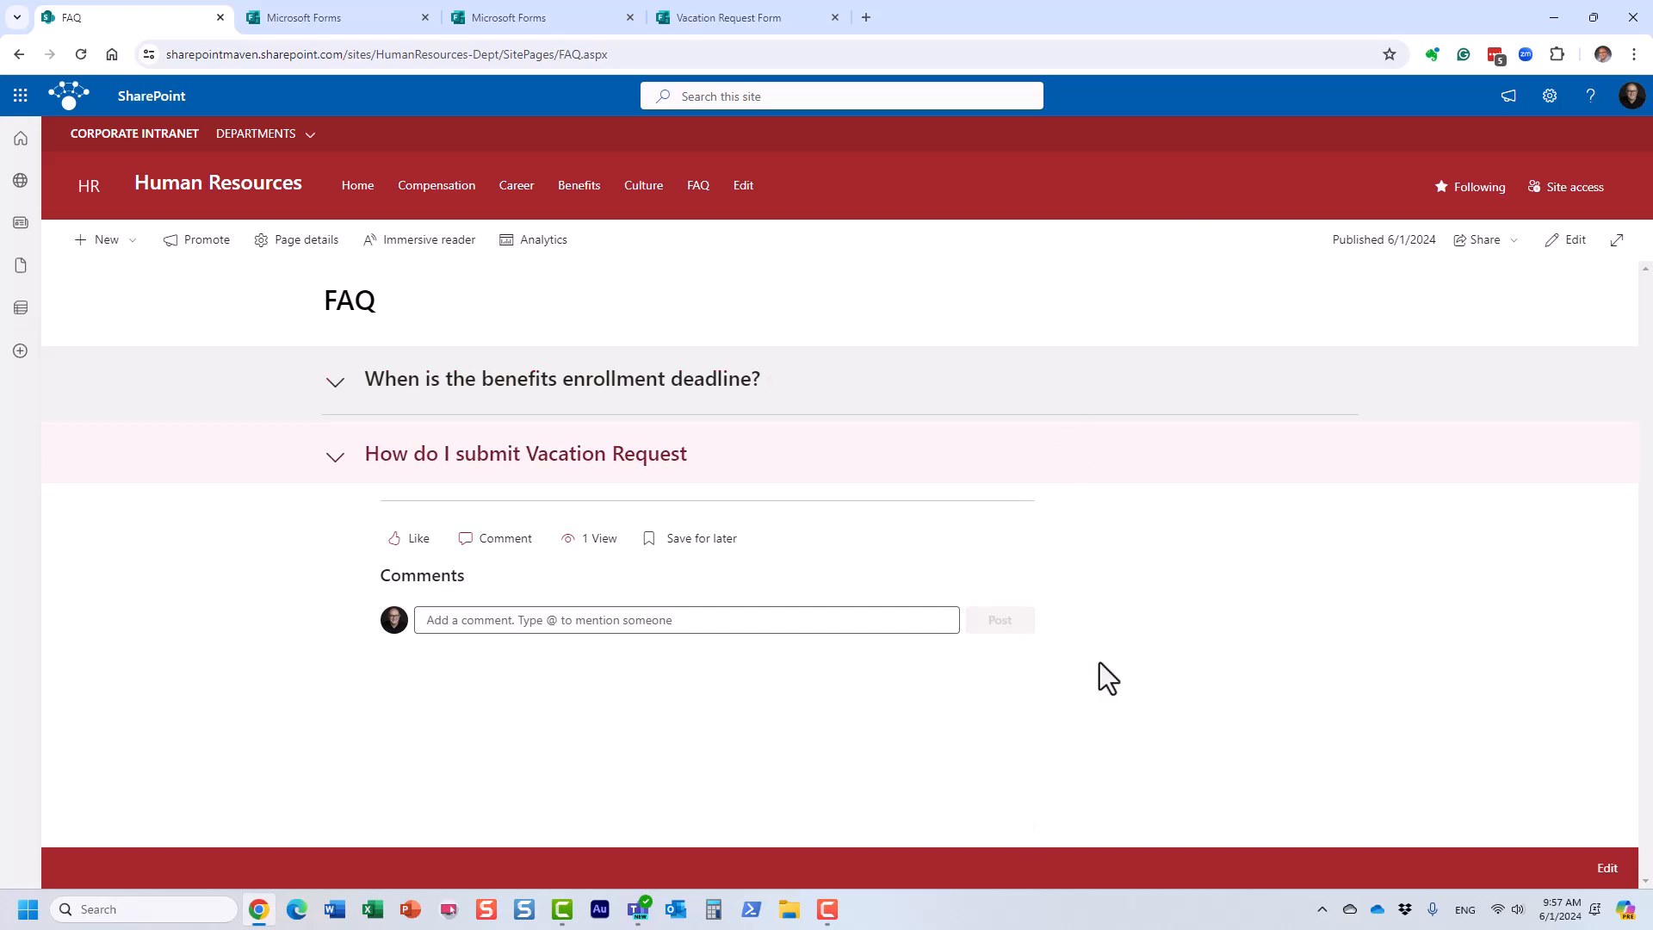
- Copy the link to the "How do I submit Vacation Request" FAQ section and open the Human Resources home page for editing
right_click(701, 474)
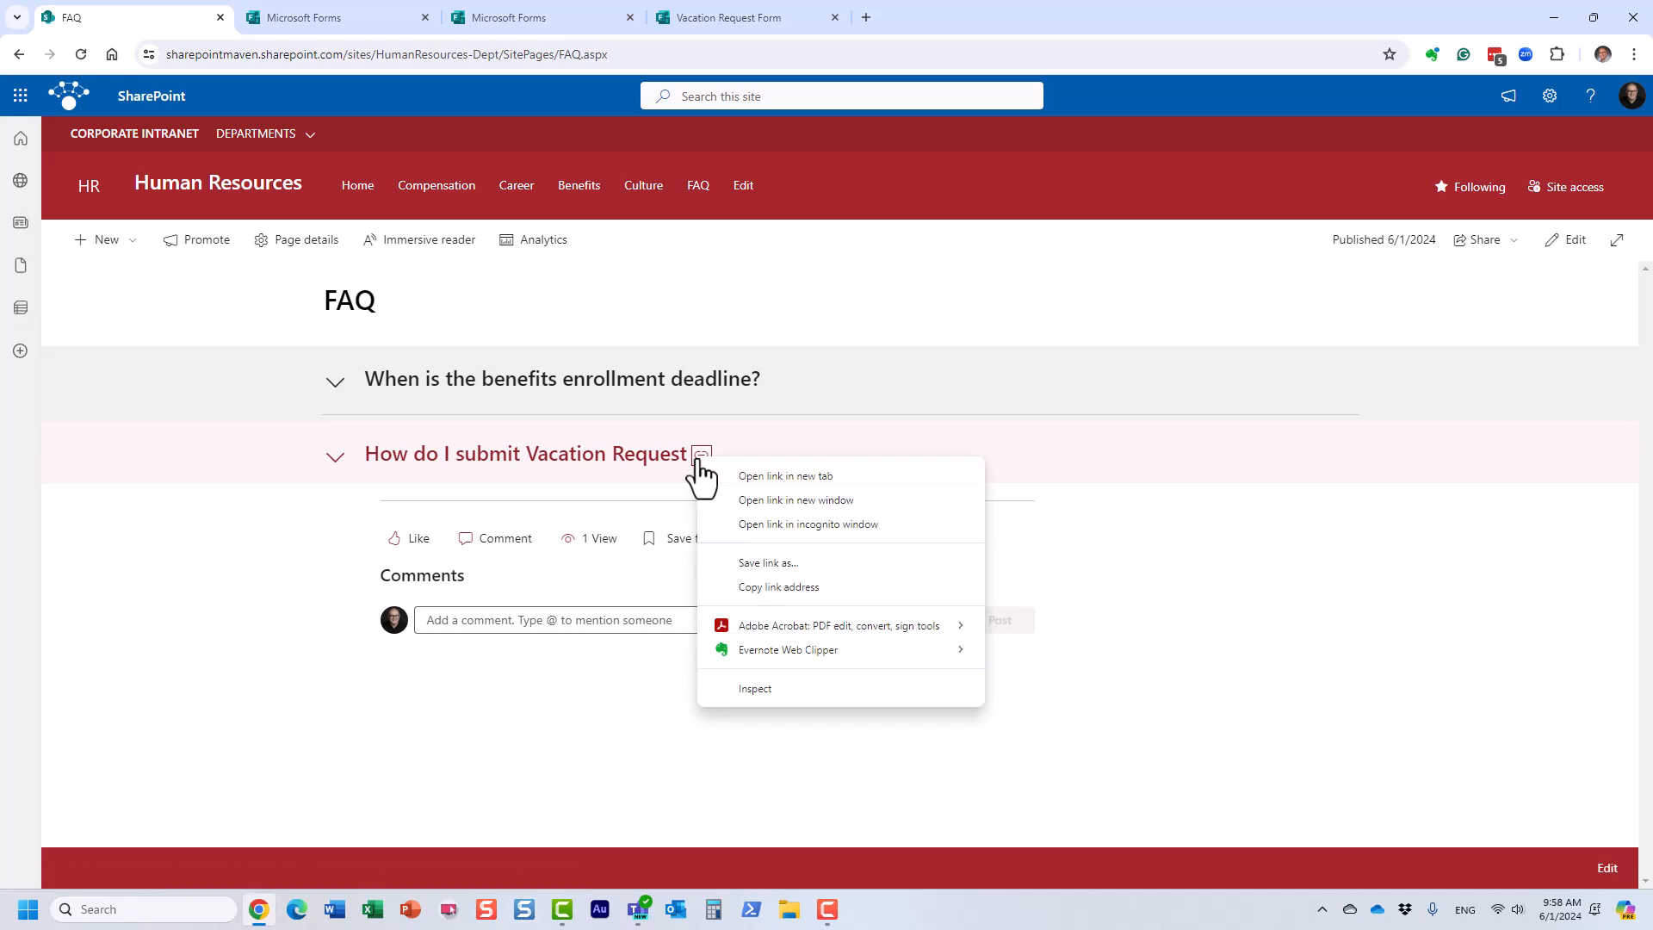
click(797, 586)
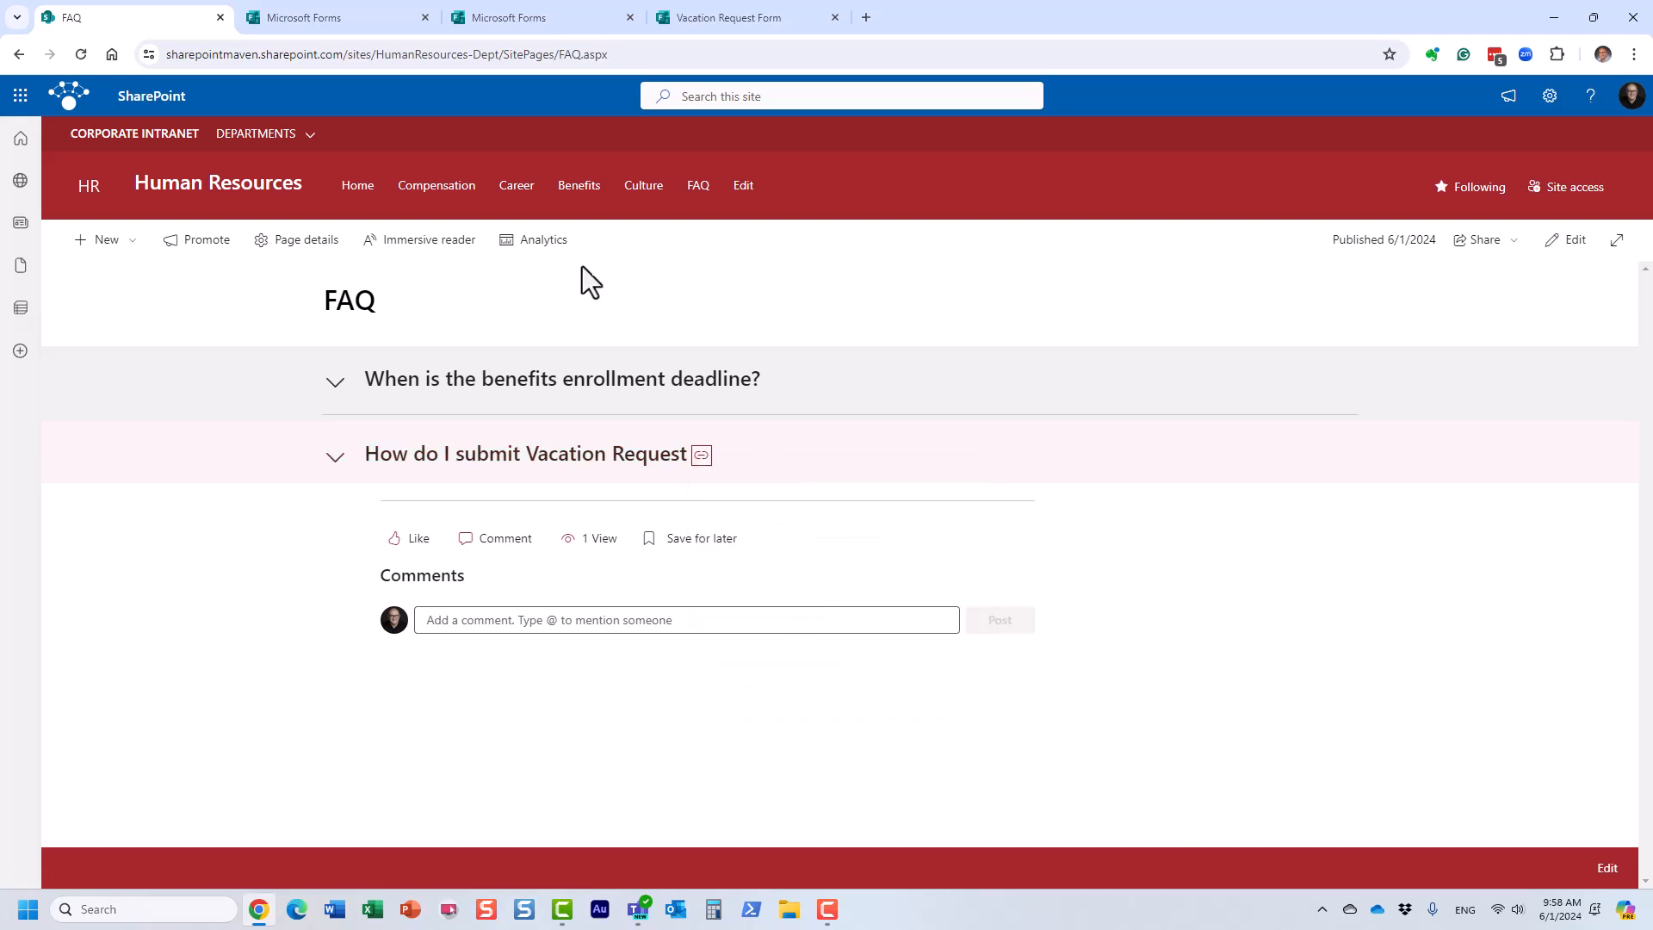
click(248, 191)
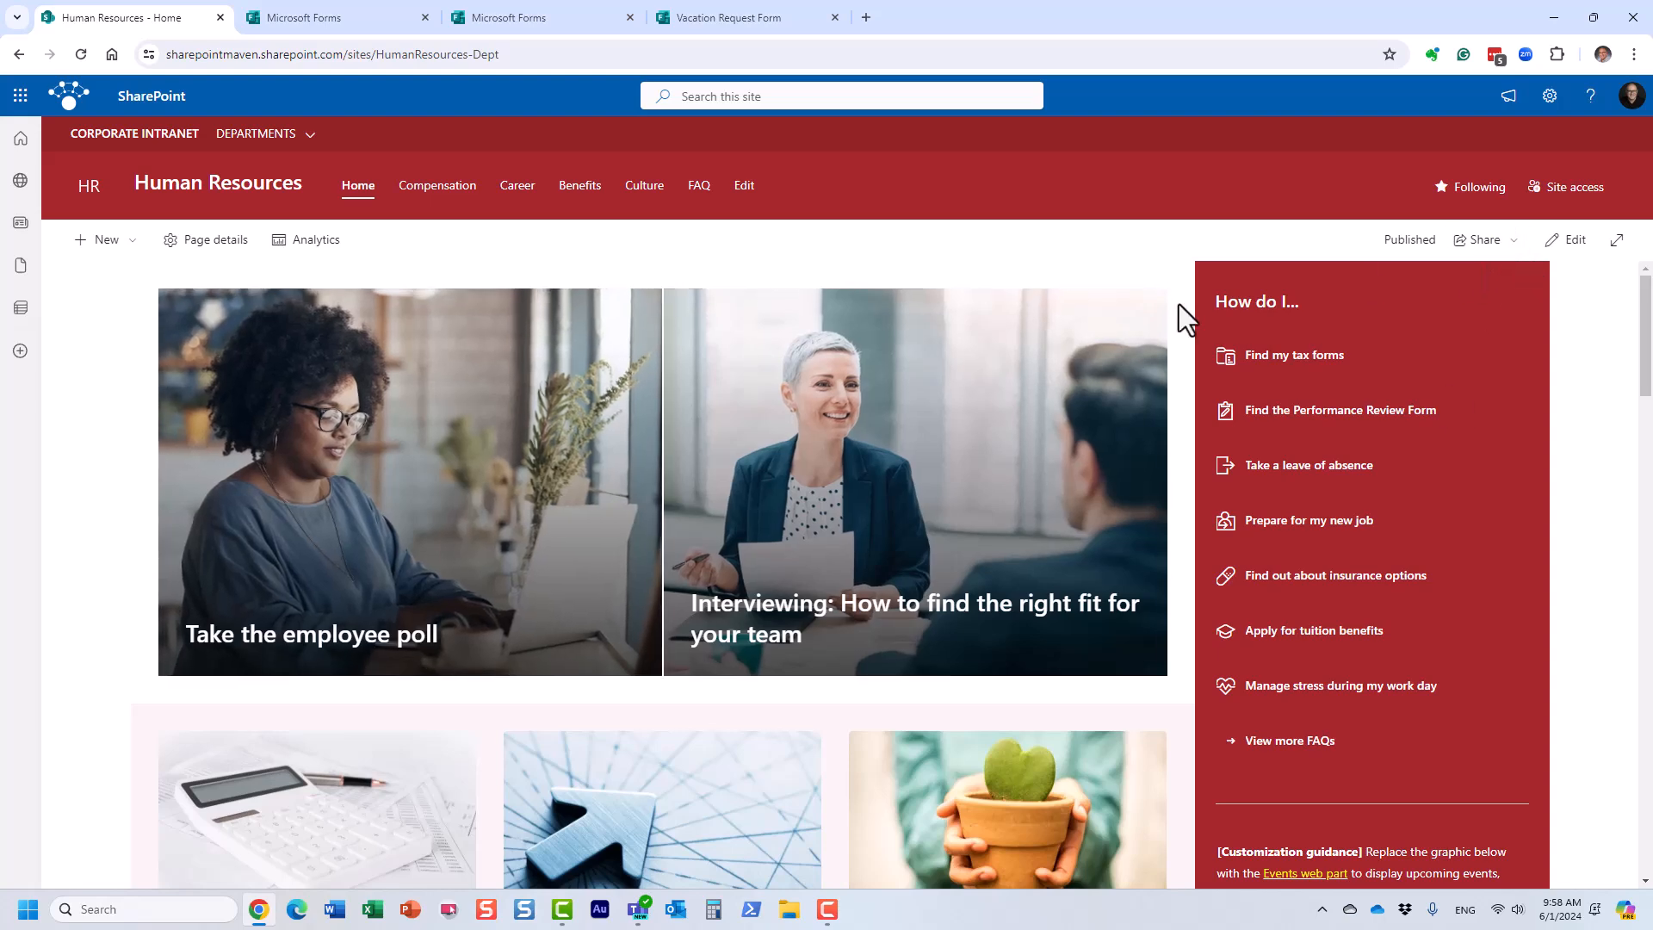
click(1569, 241)
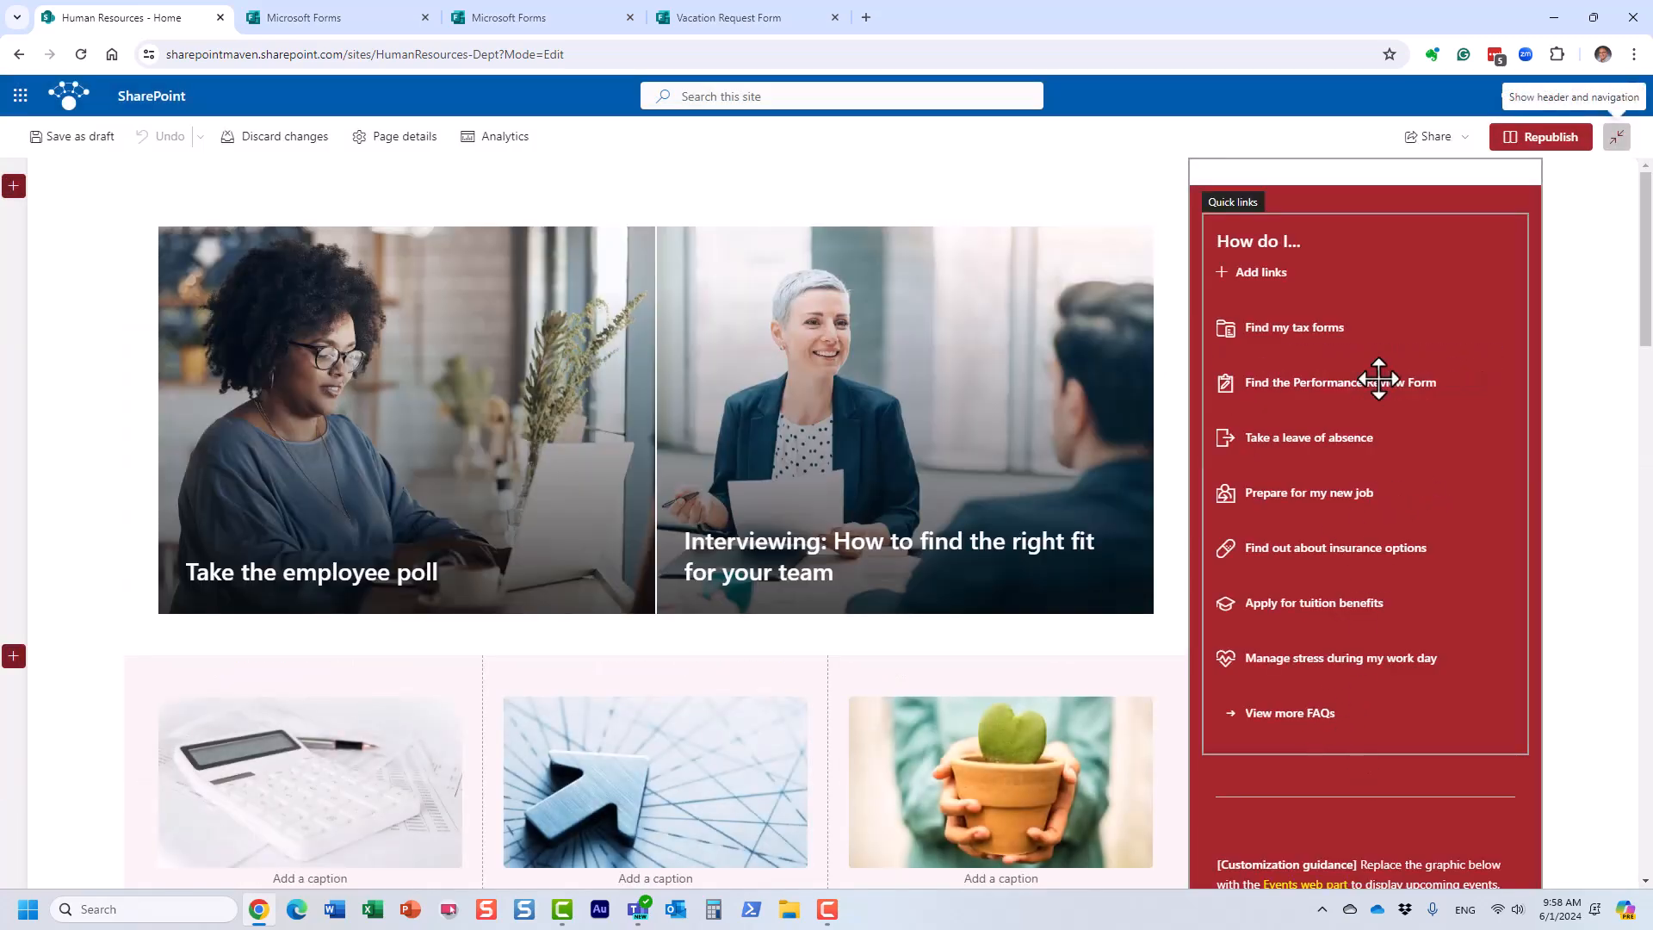
- Add the copied FAQ.aspx#how-do-i-submit-vacation-request link to the "How do I..." quick links on the home page
click(1262, 274)
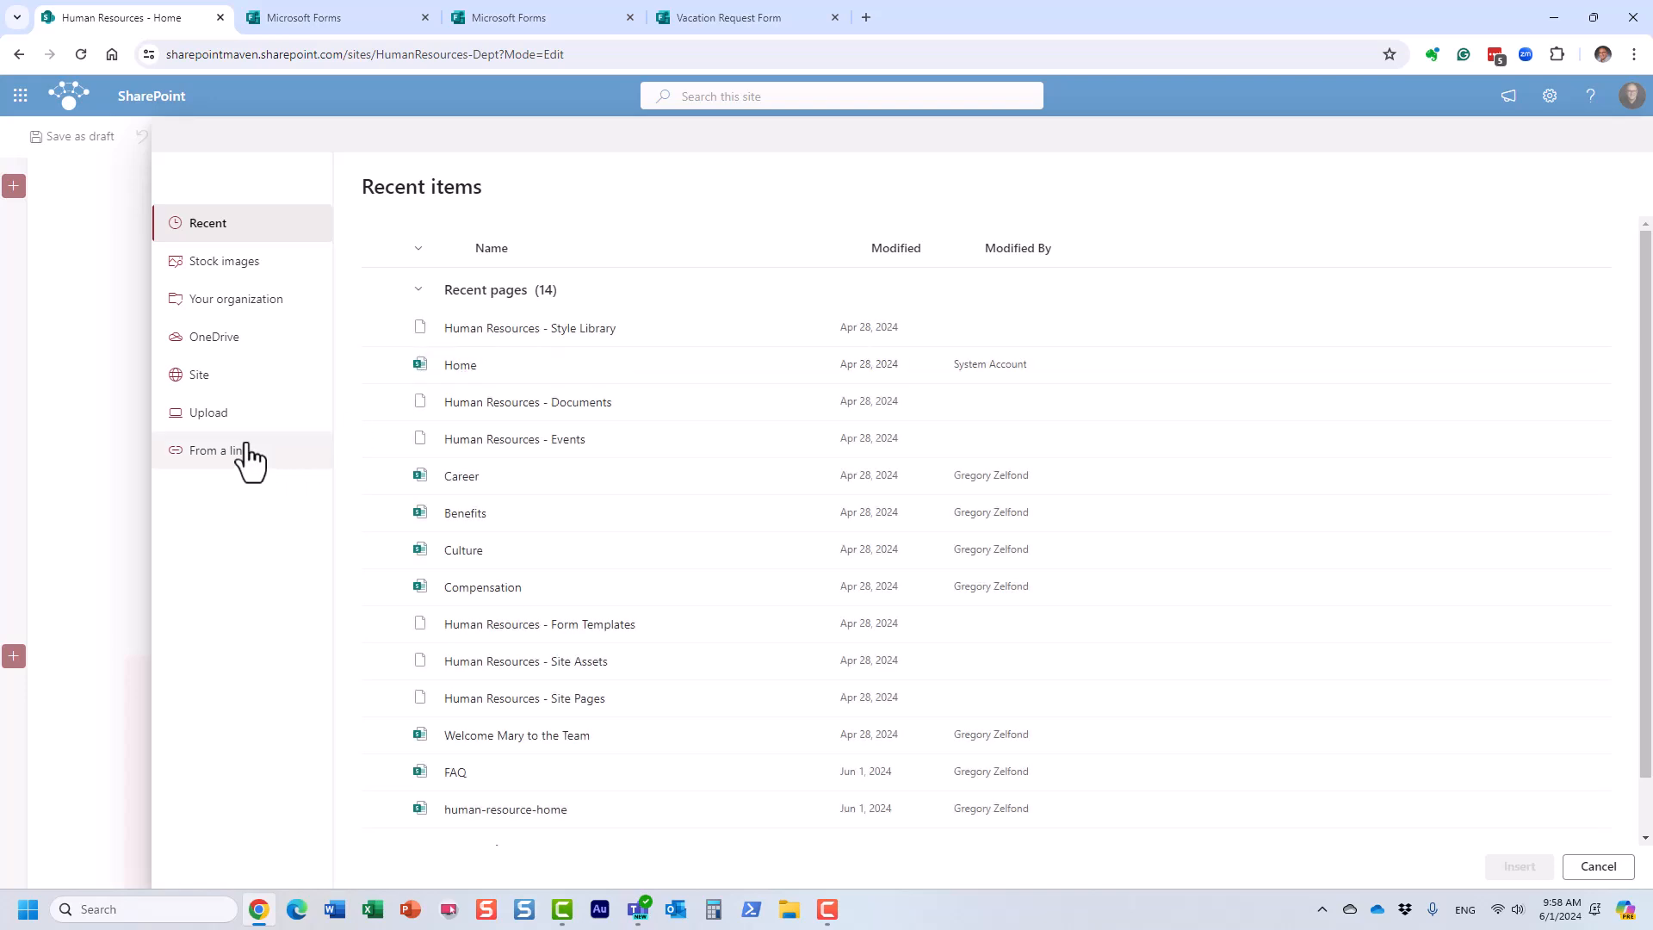
click(240, 451)
text(https://sharepointmaven.sharepoint.com/sites/HumanResources-Dept/SitePages/FAQ.aspx#how-do-i-submit-vacation-request)
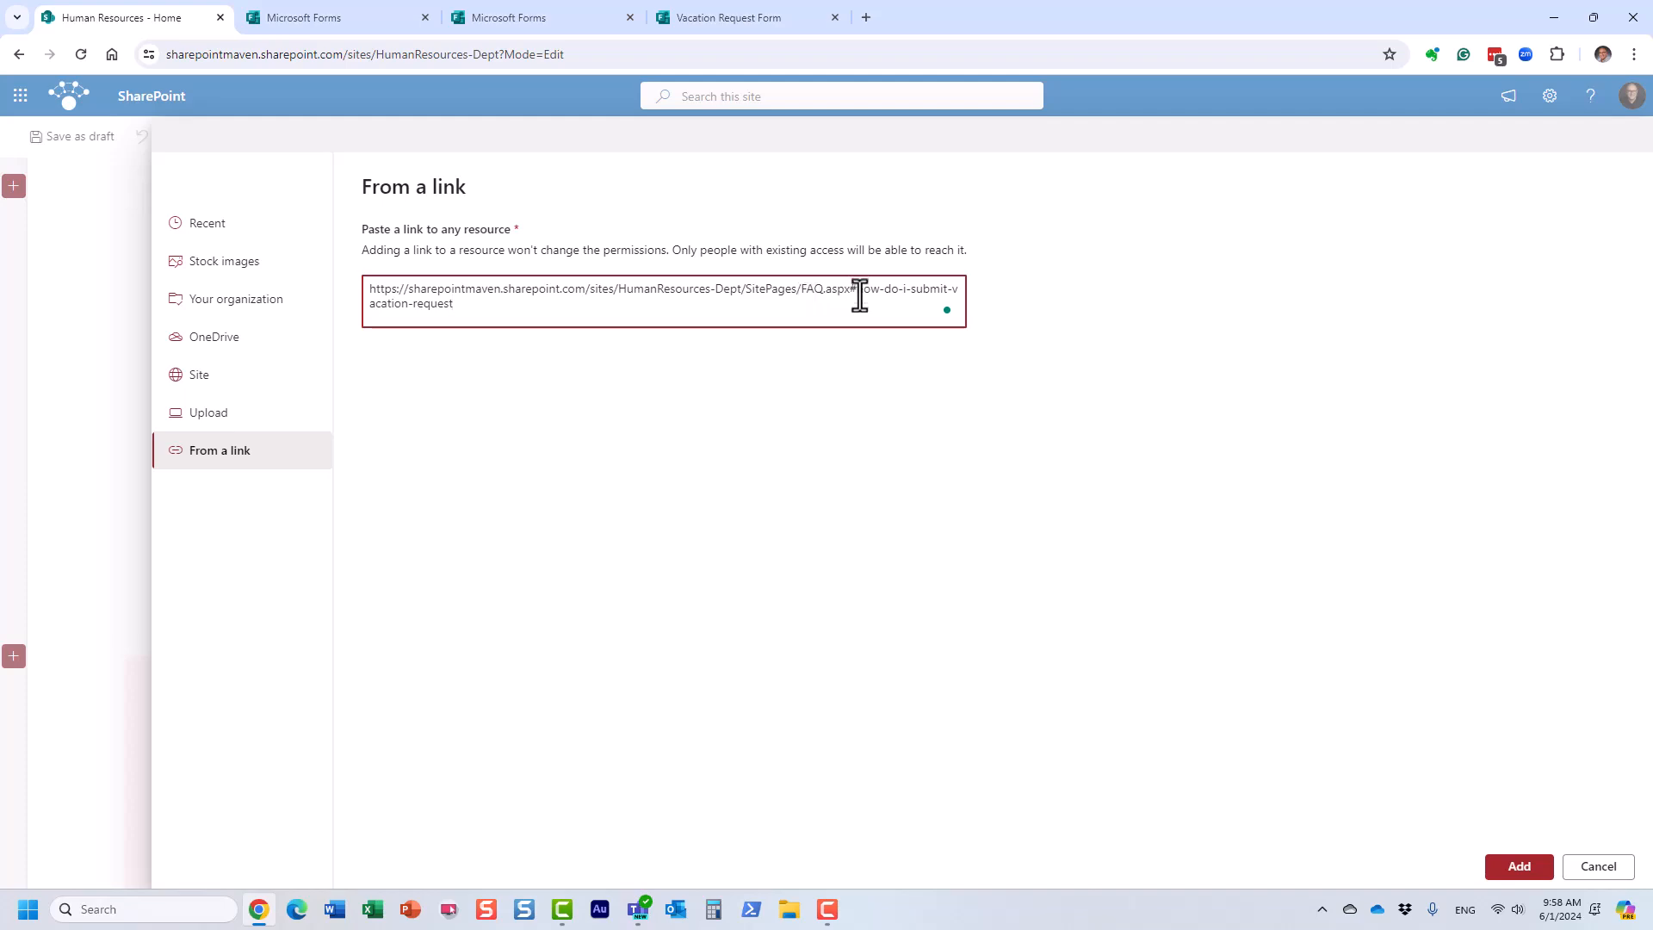
click(1521, 872)
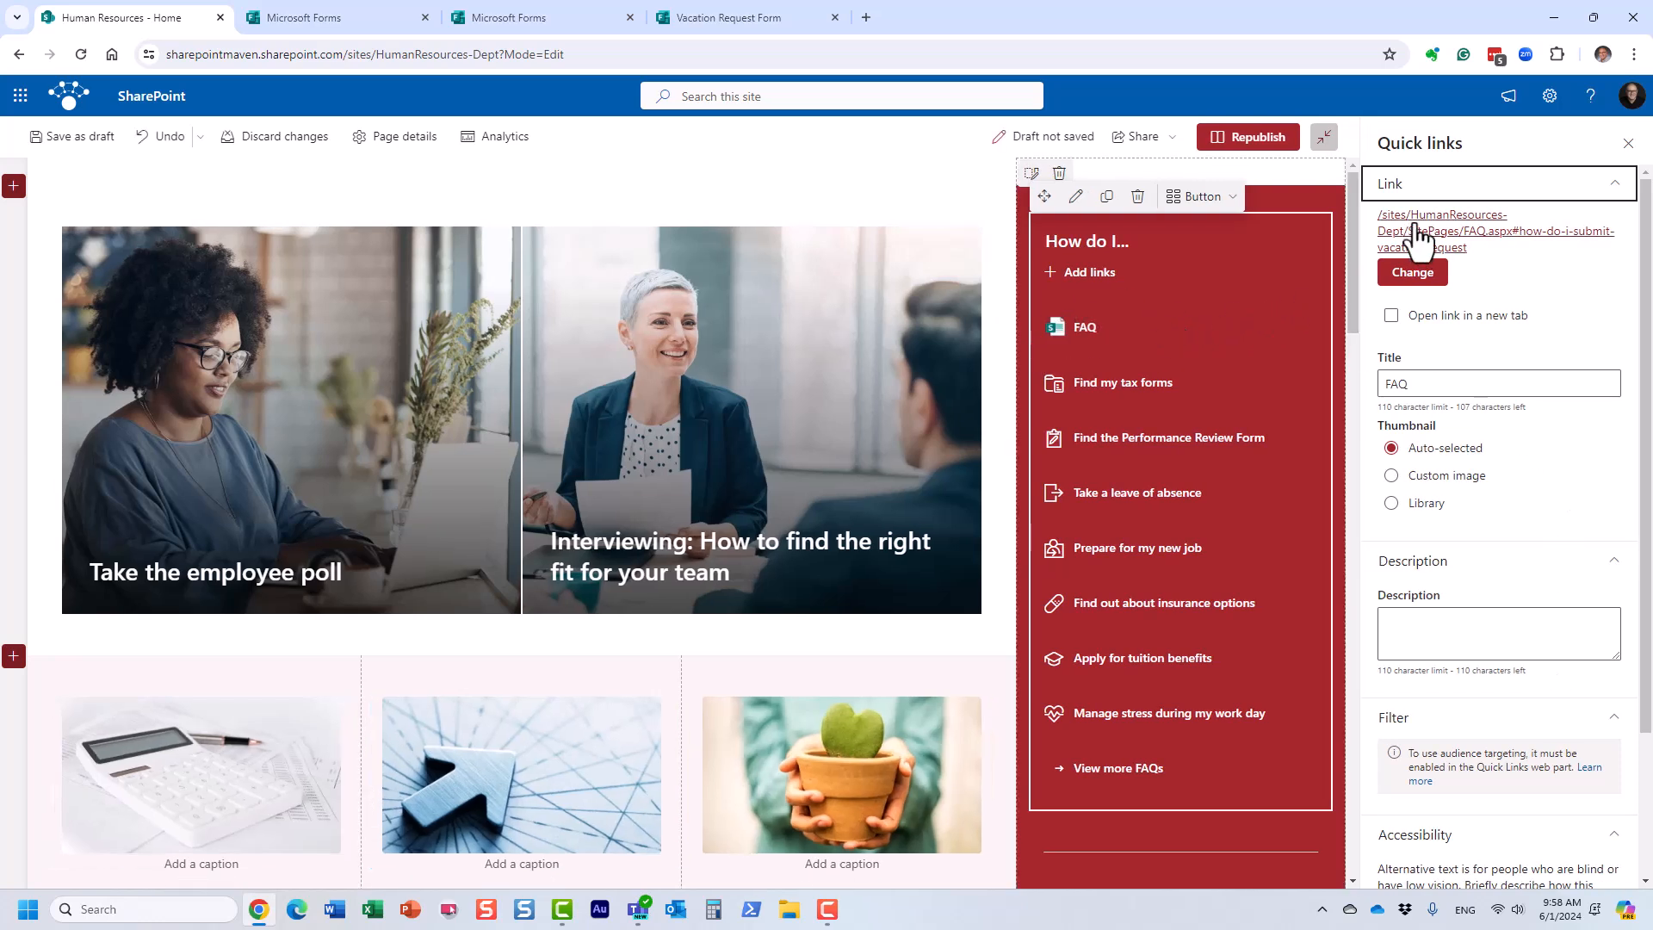
- Title the new quick link "Benefits" with a globe icon from the library and republish the home page
drag(1397, 385, 1365, 370)
text(Benefits)
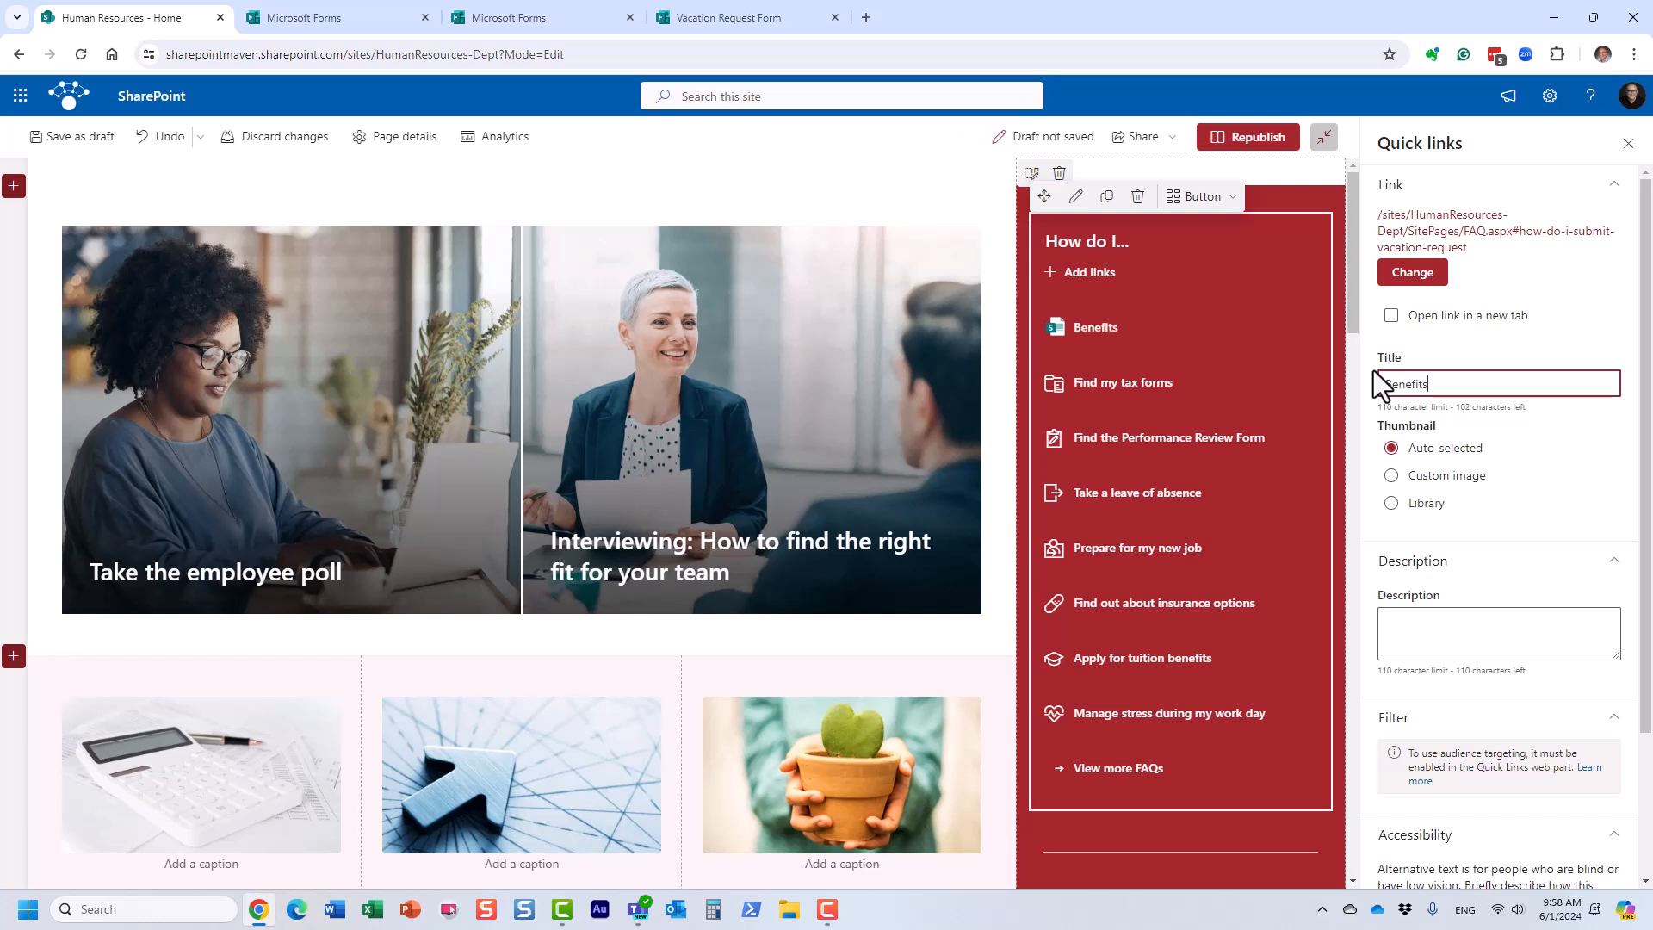
click(1425, 504)
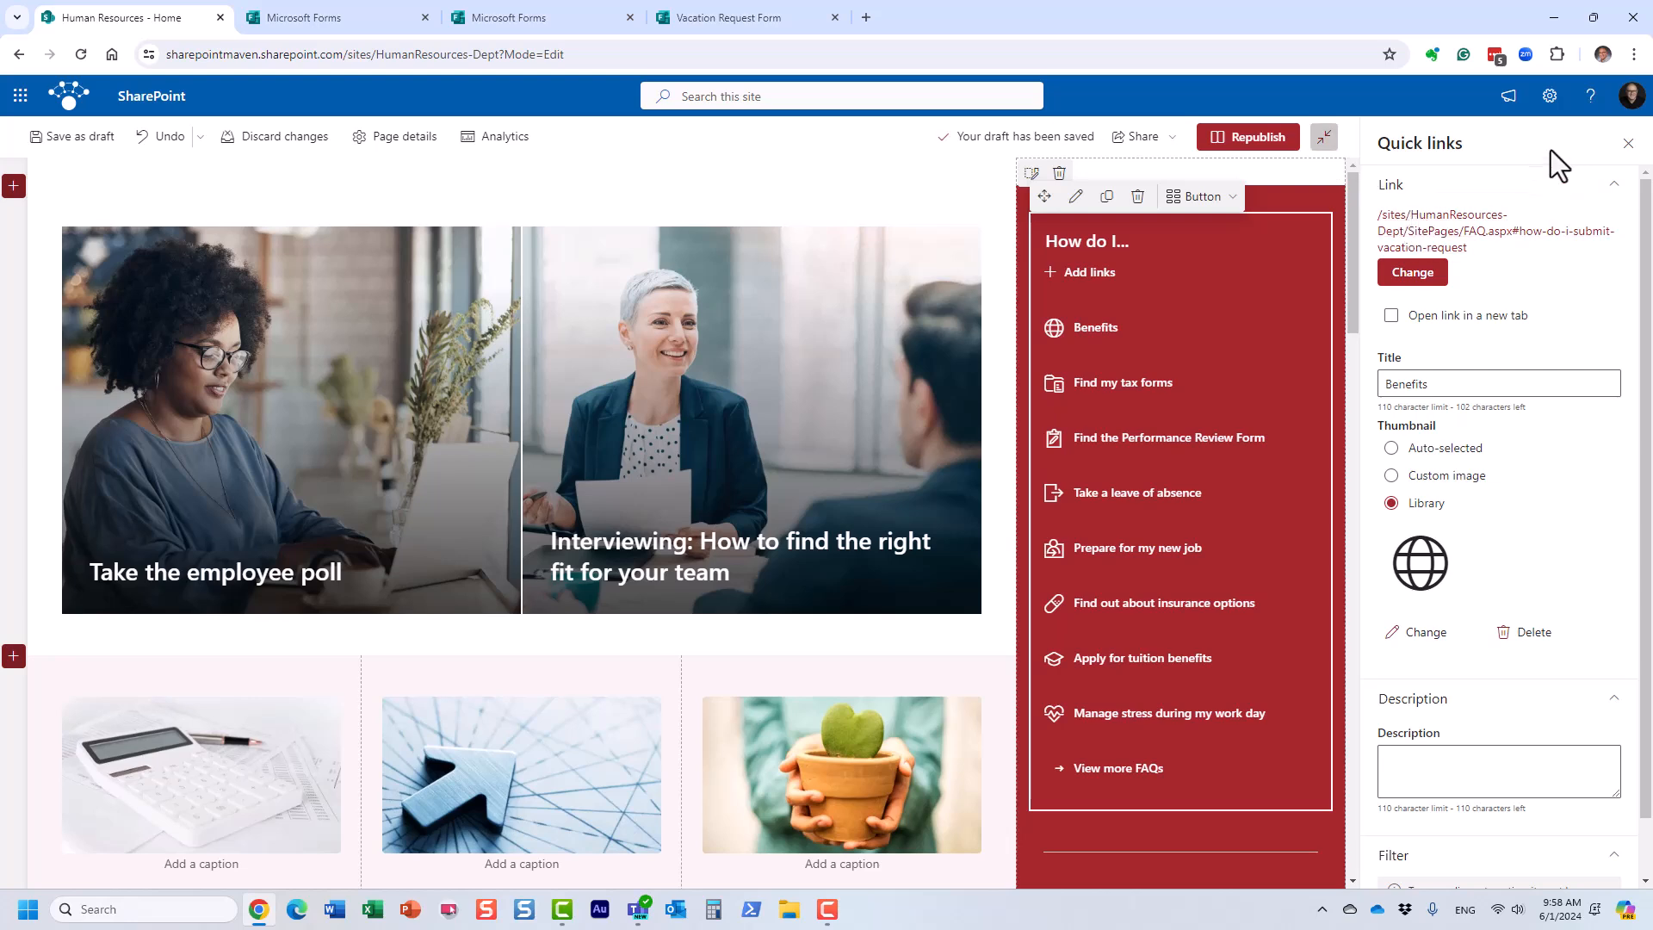
click(1628, 143)
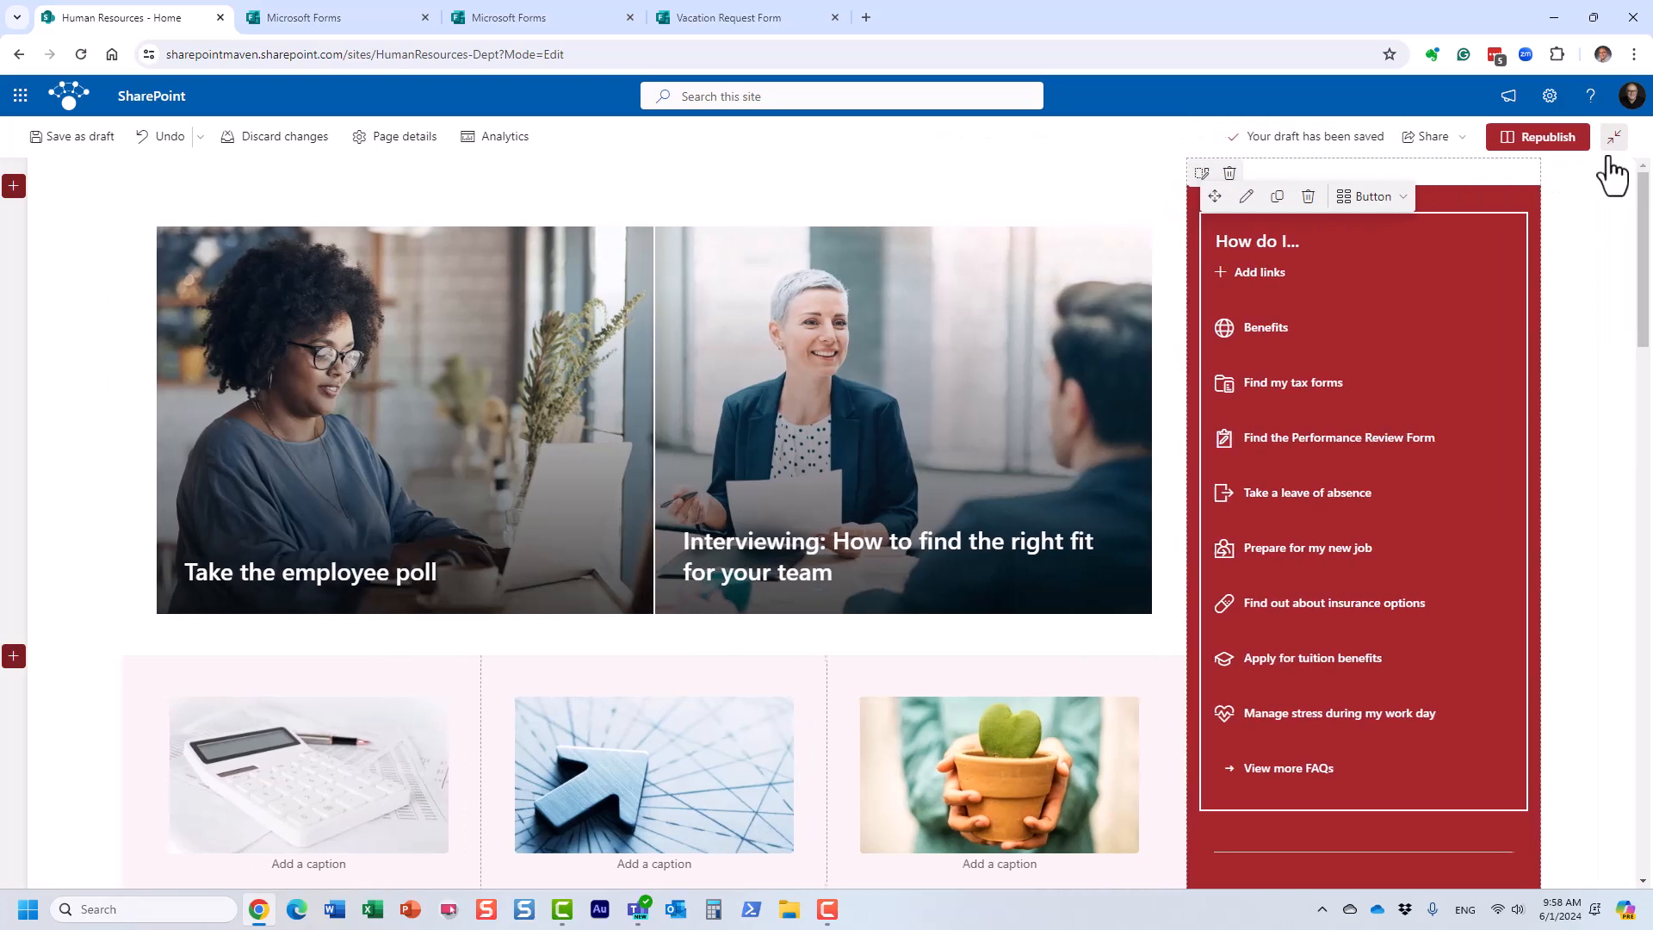
click(1563, 148)
click(1447, 498)
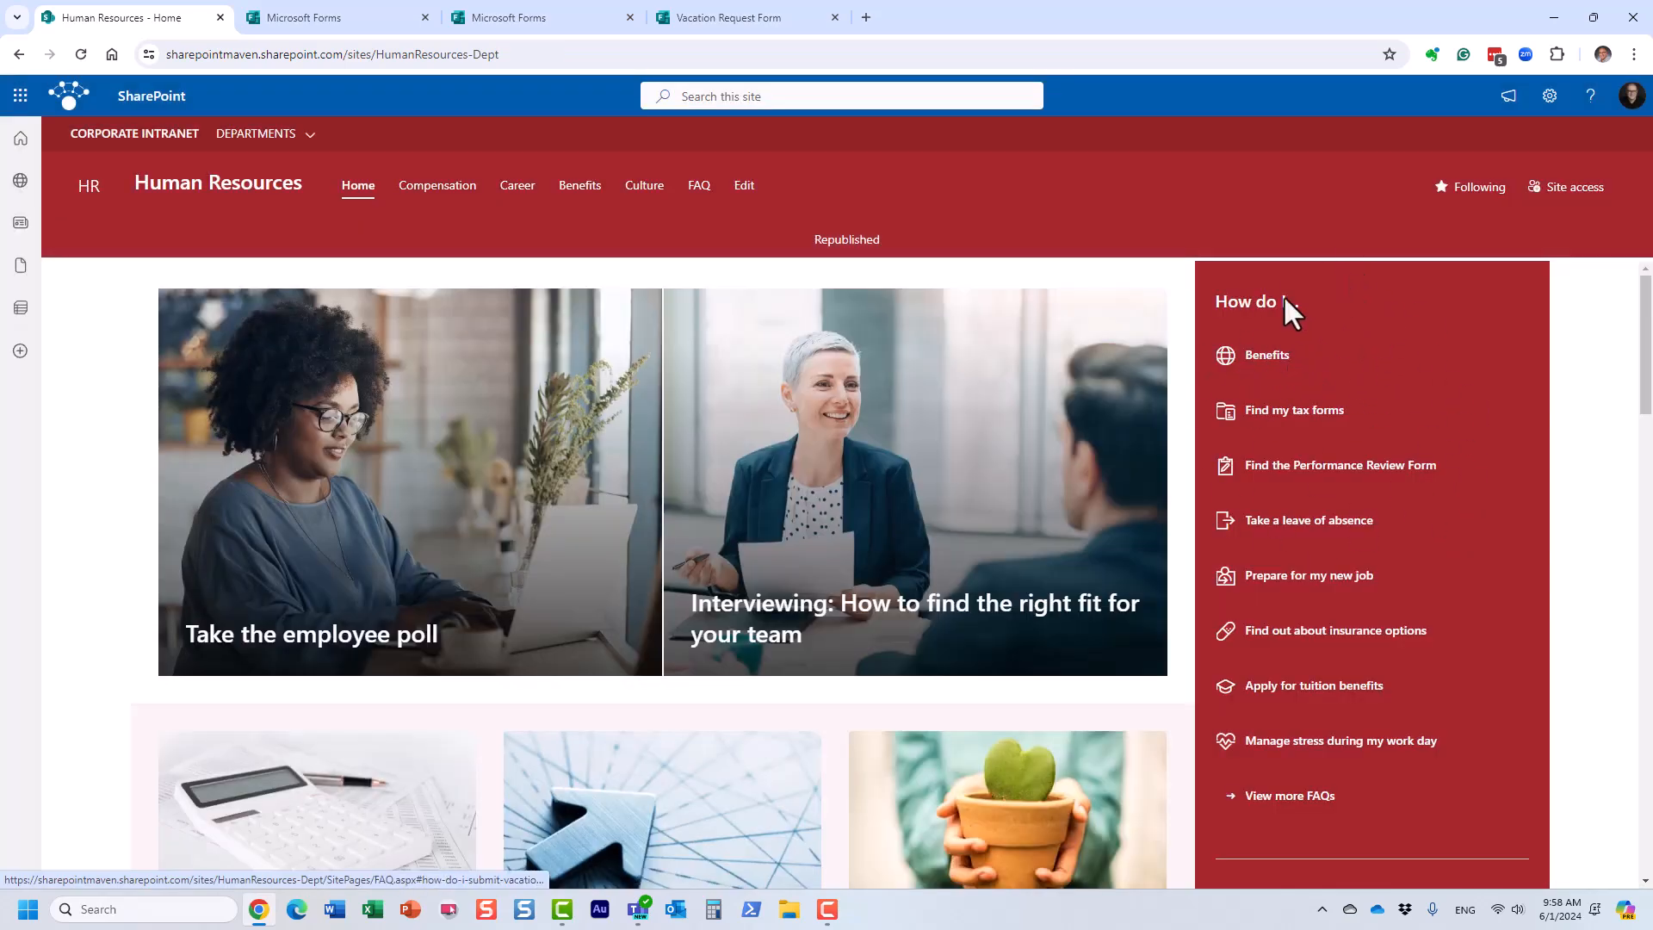
- Follow the Benefits quick link to the FAQ page and look through the vacation request section's embedded form
click(1270, 372)
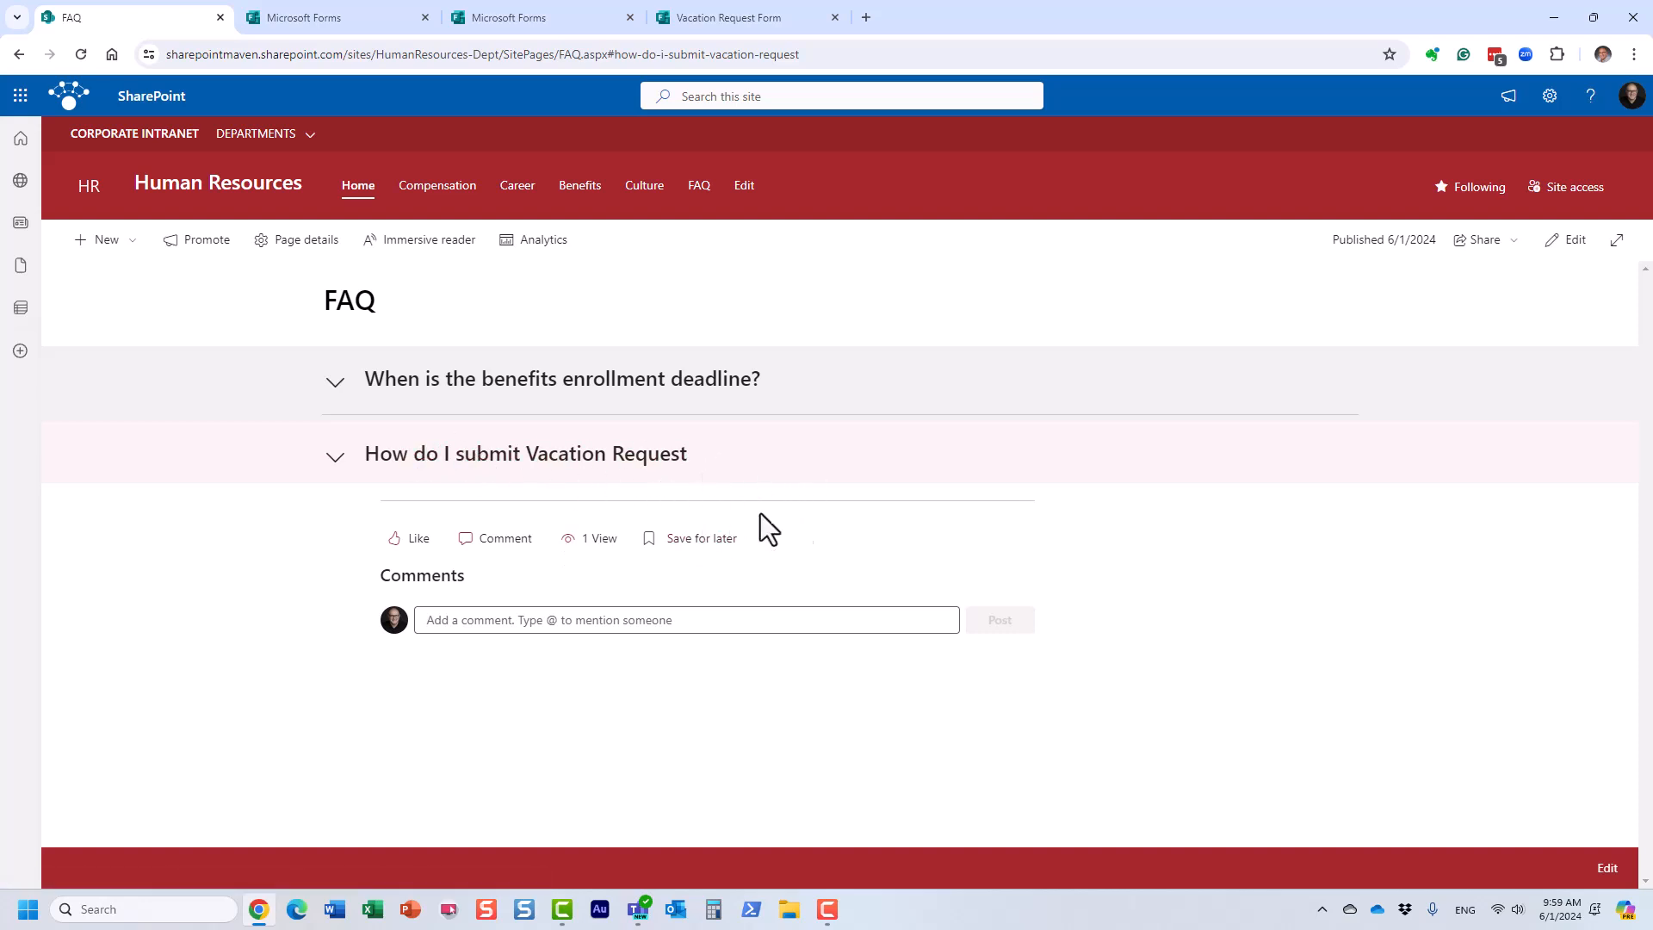
click(376, 437)
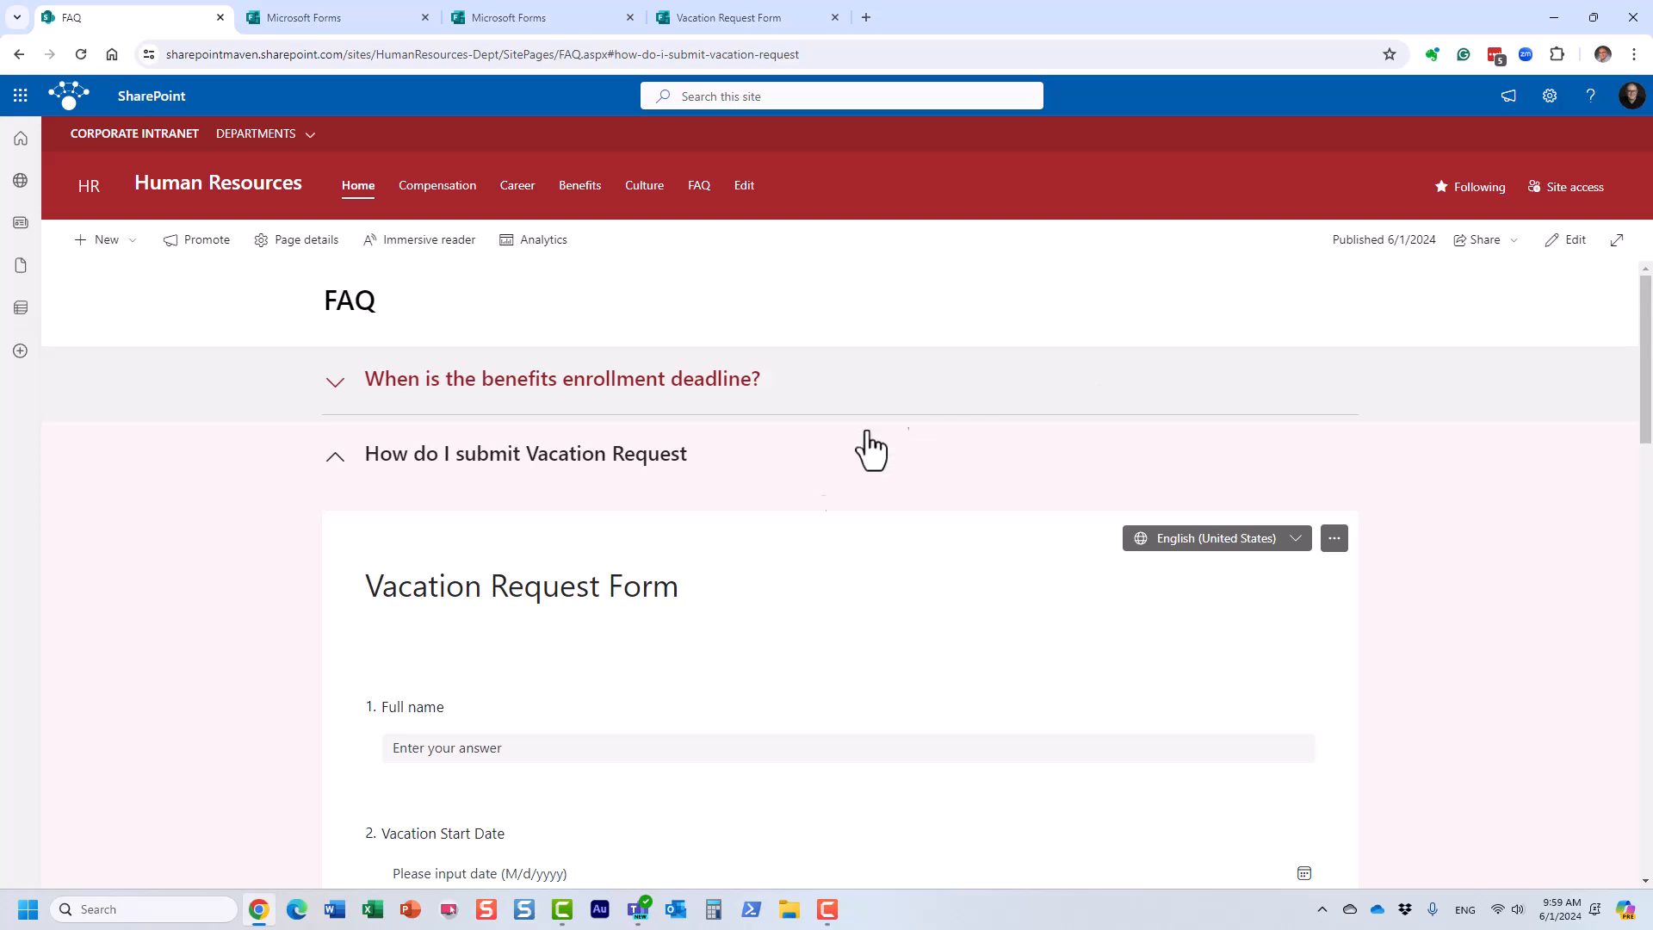
scroll(803, 604, down, 9)
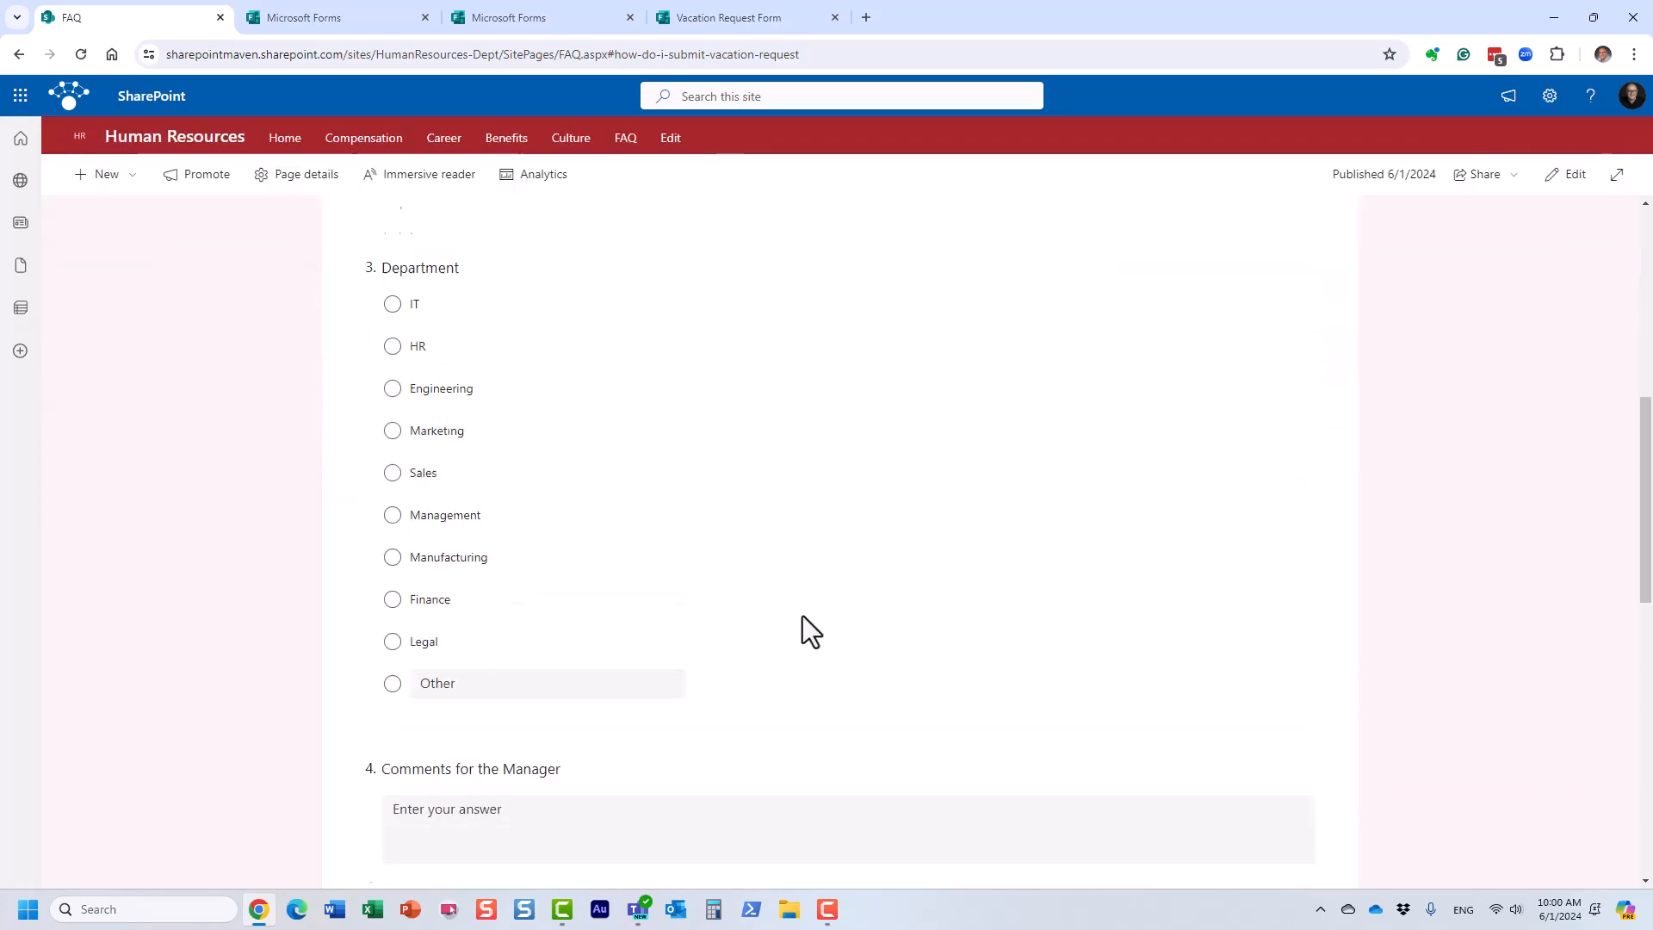
scroll(802, 617, up, 9)
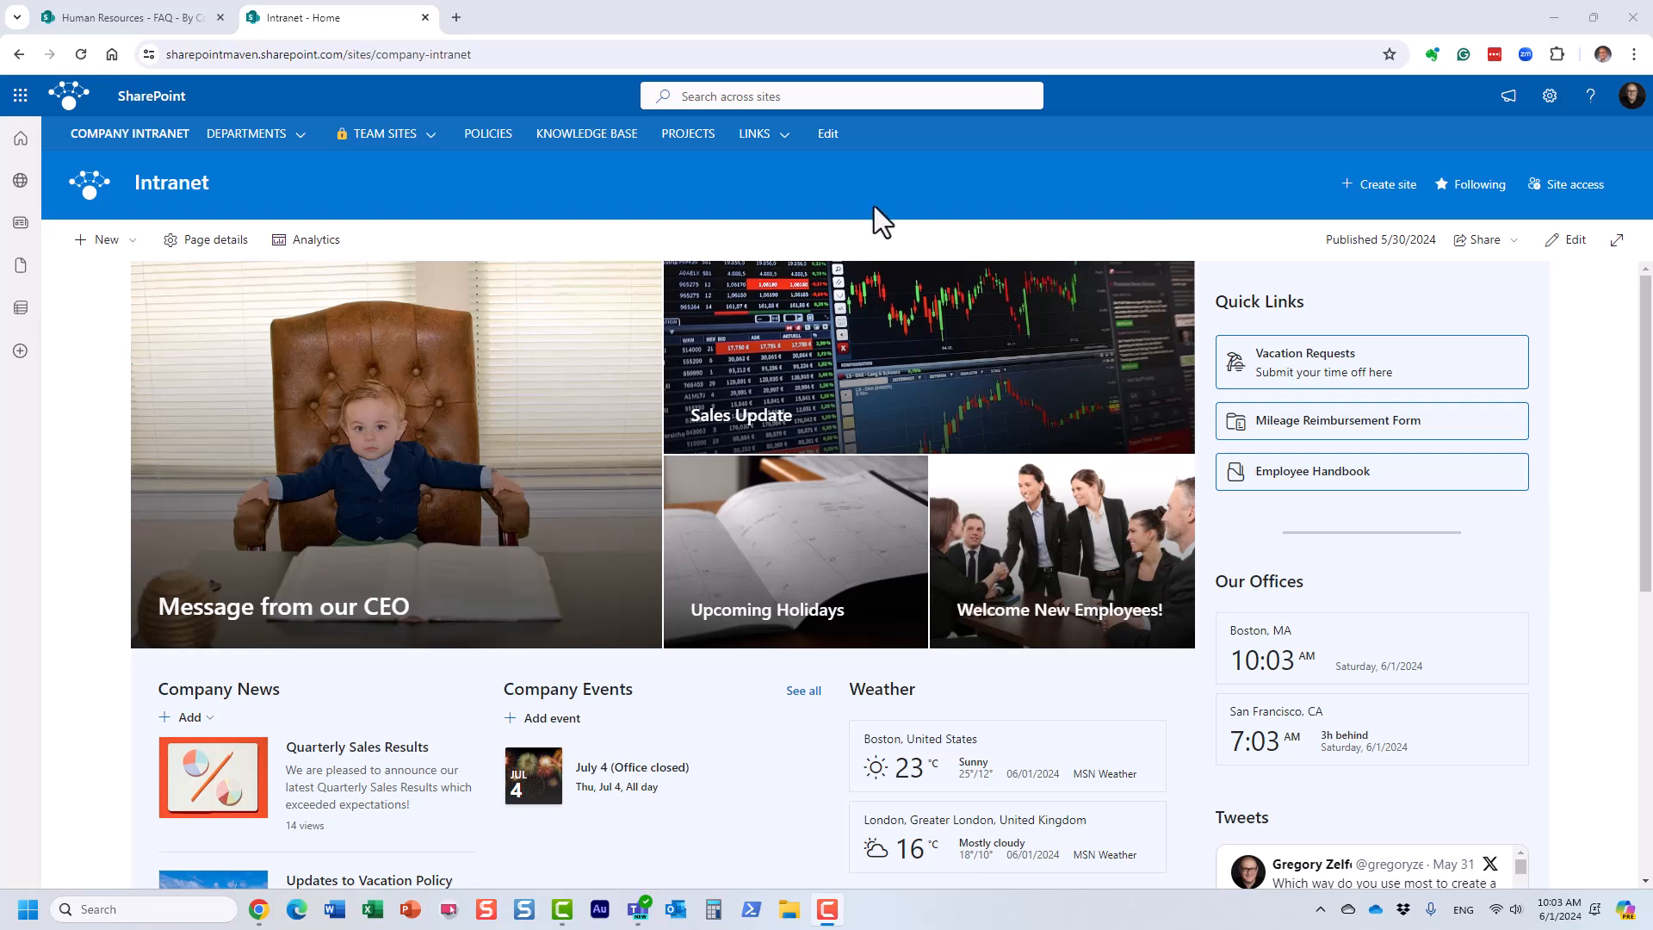
- Open the intranet's KnowledgeBase site and examine its vacation request and password articles and their page addresses
click(556, 142)
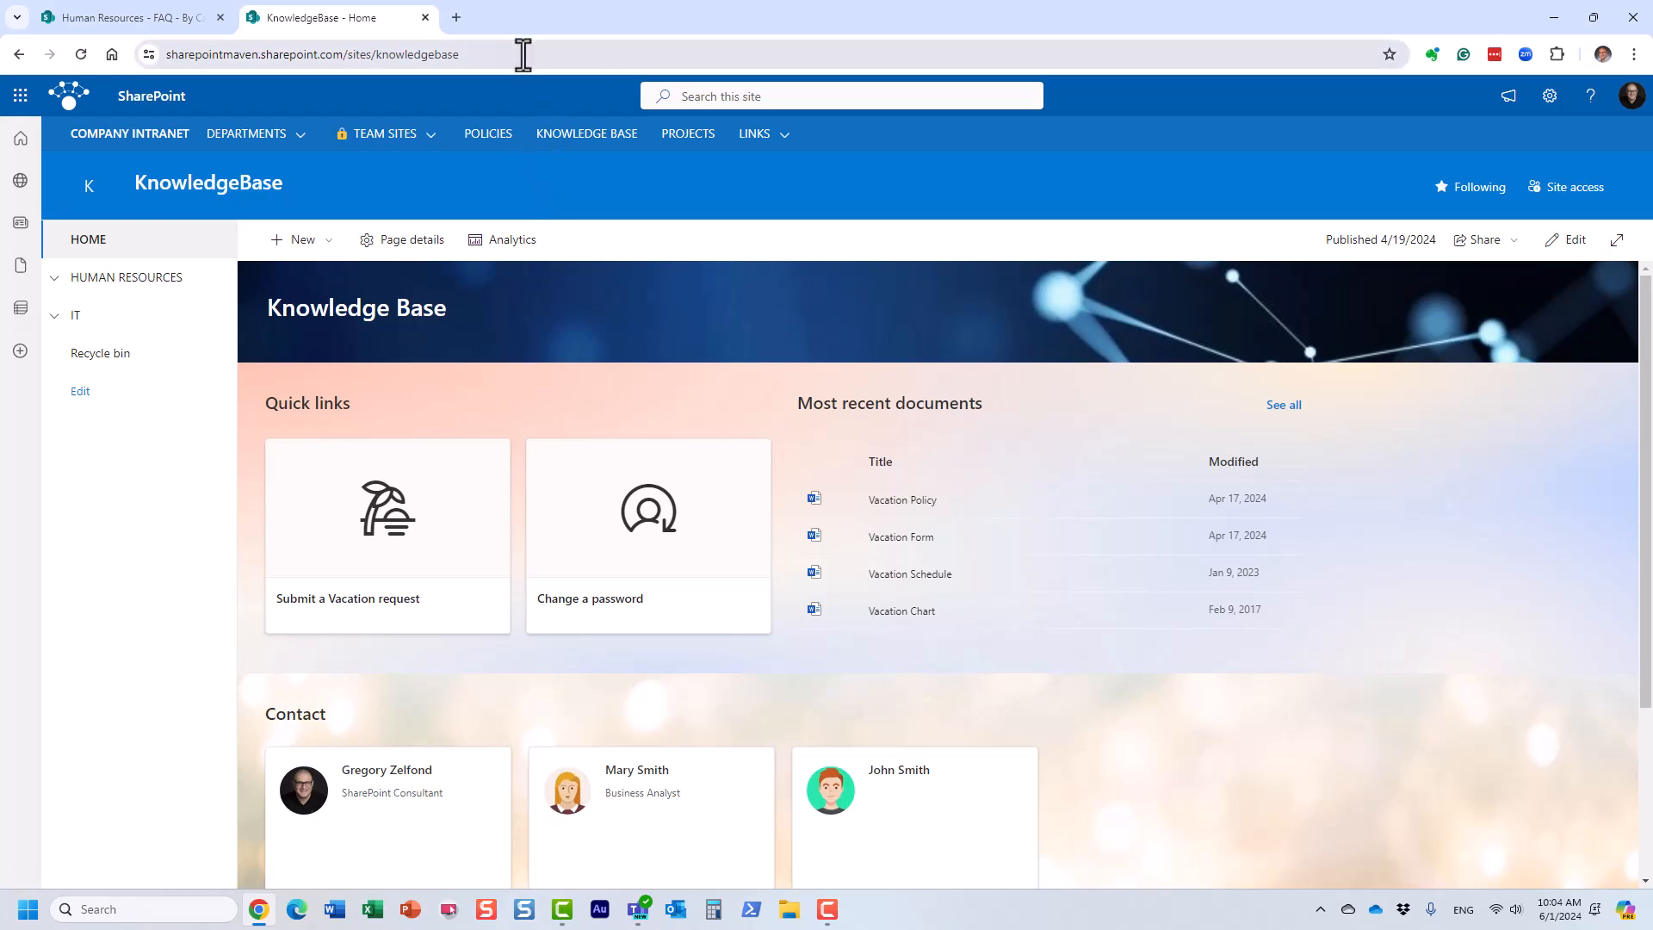
drag(522, 54, 74, 39)
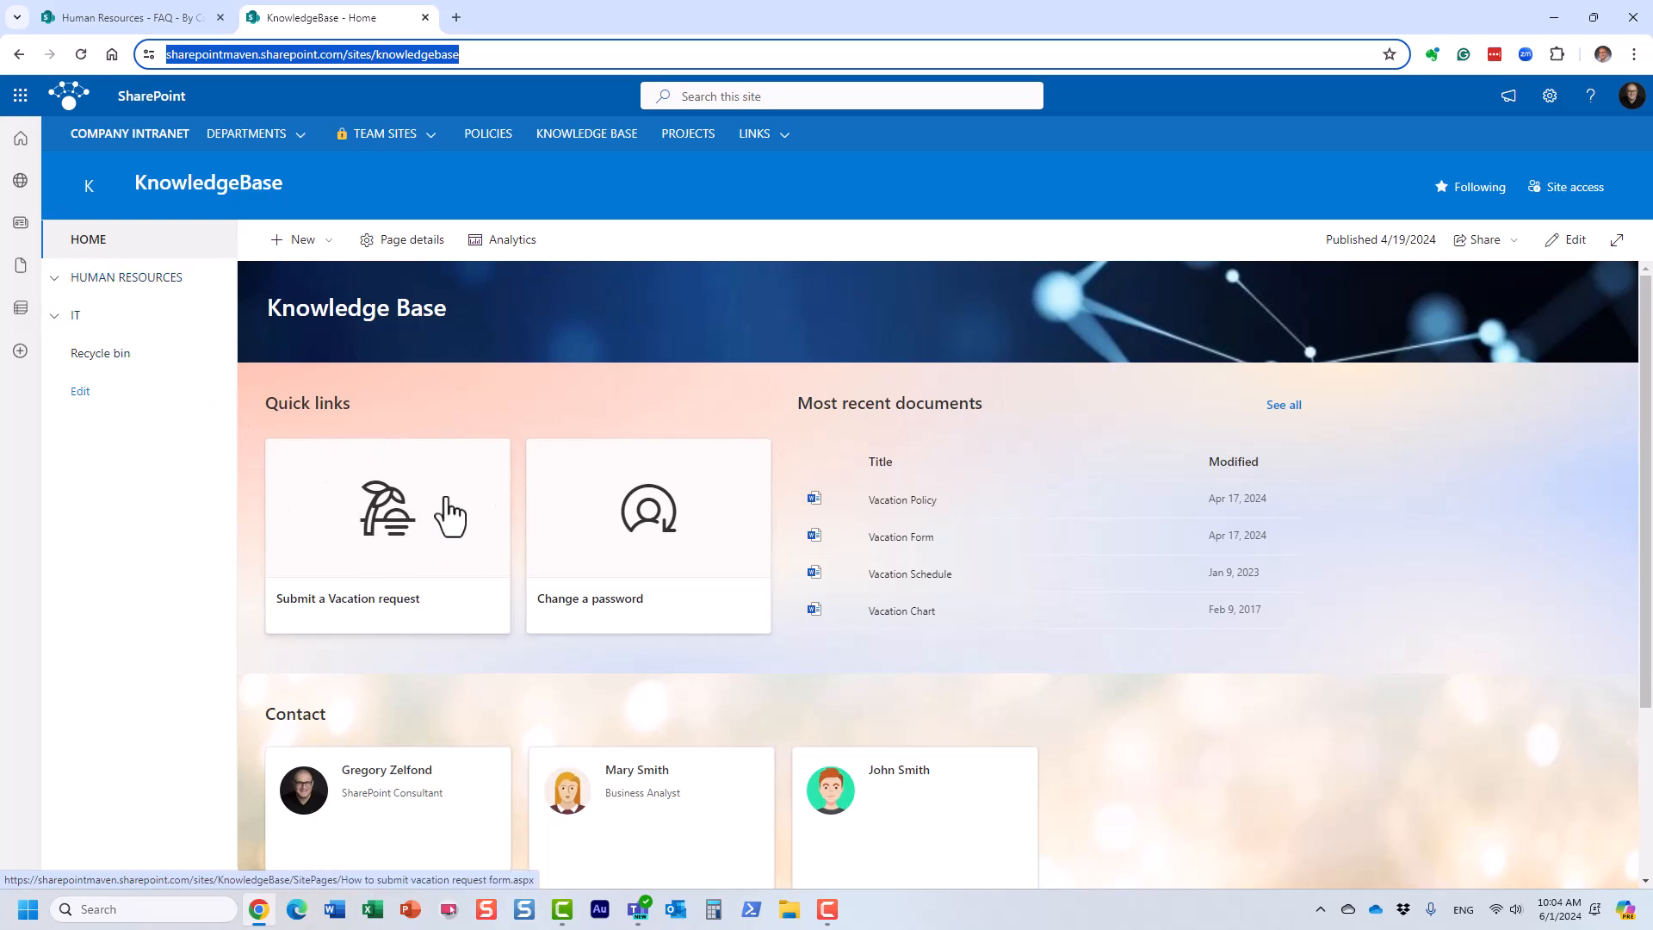
click(389, 527)
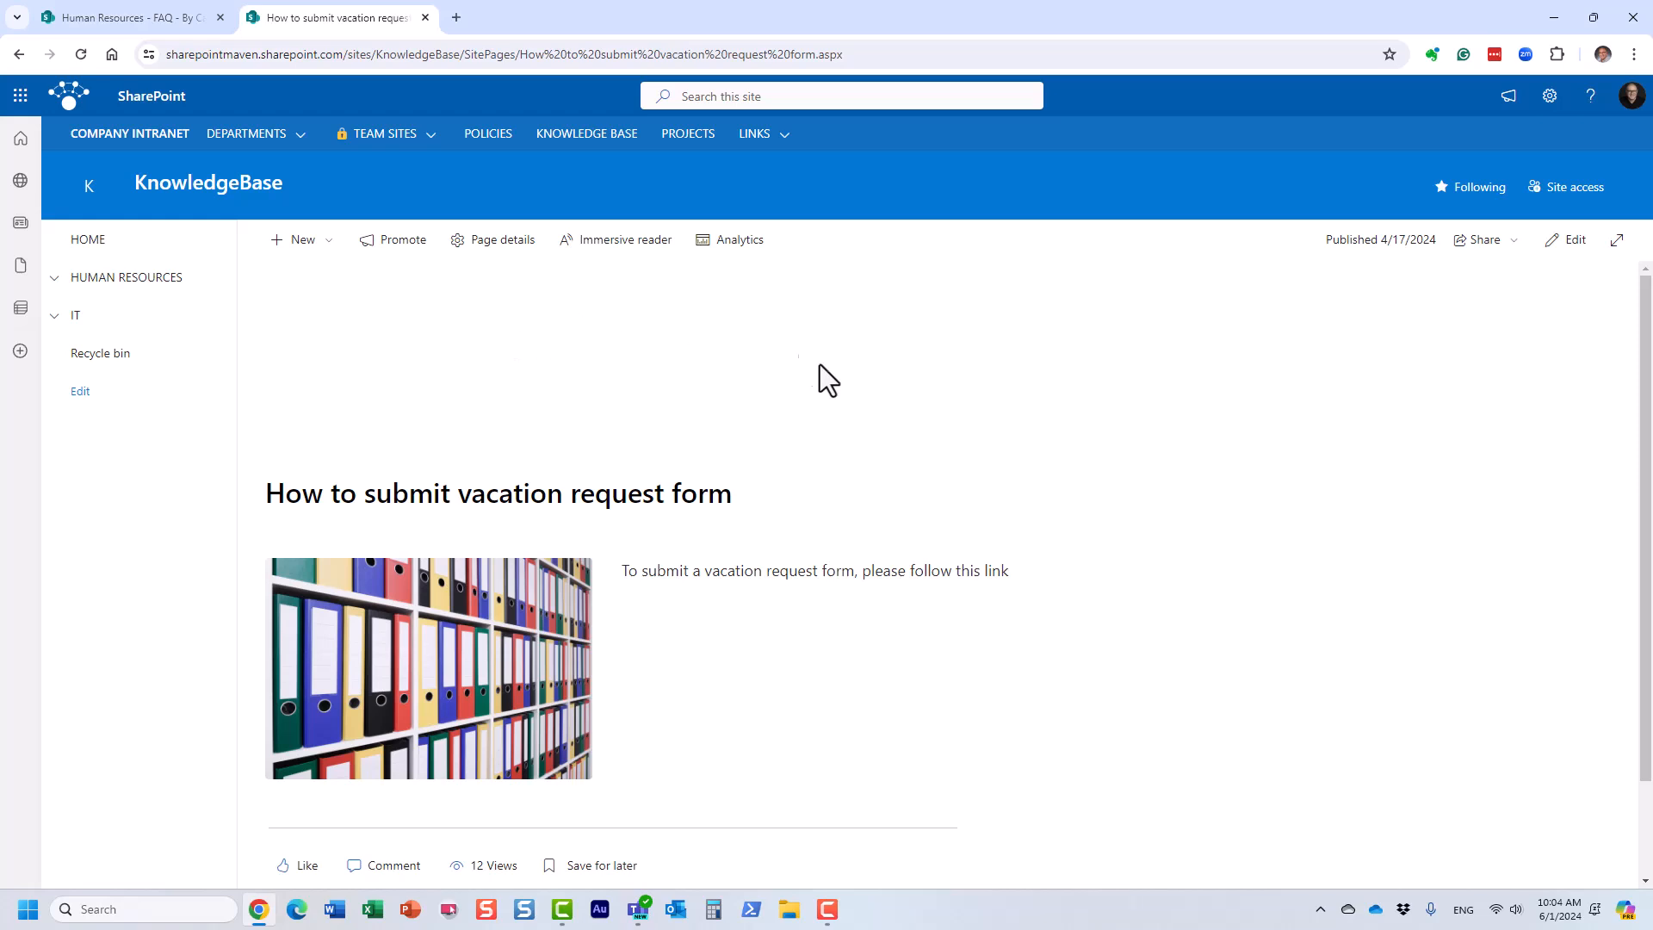
drag(843, 54, 533, 54)
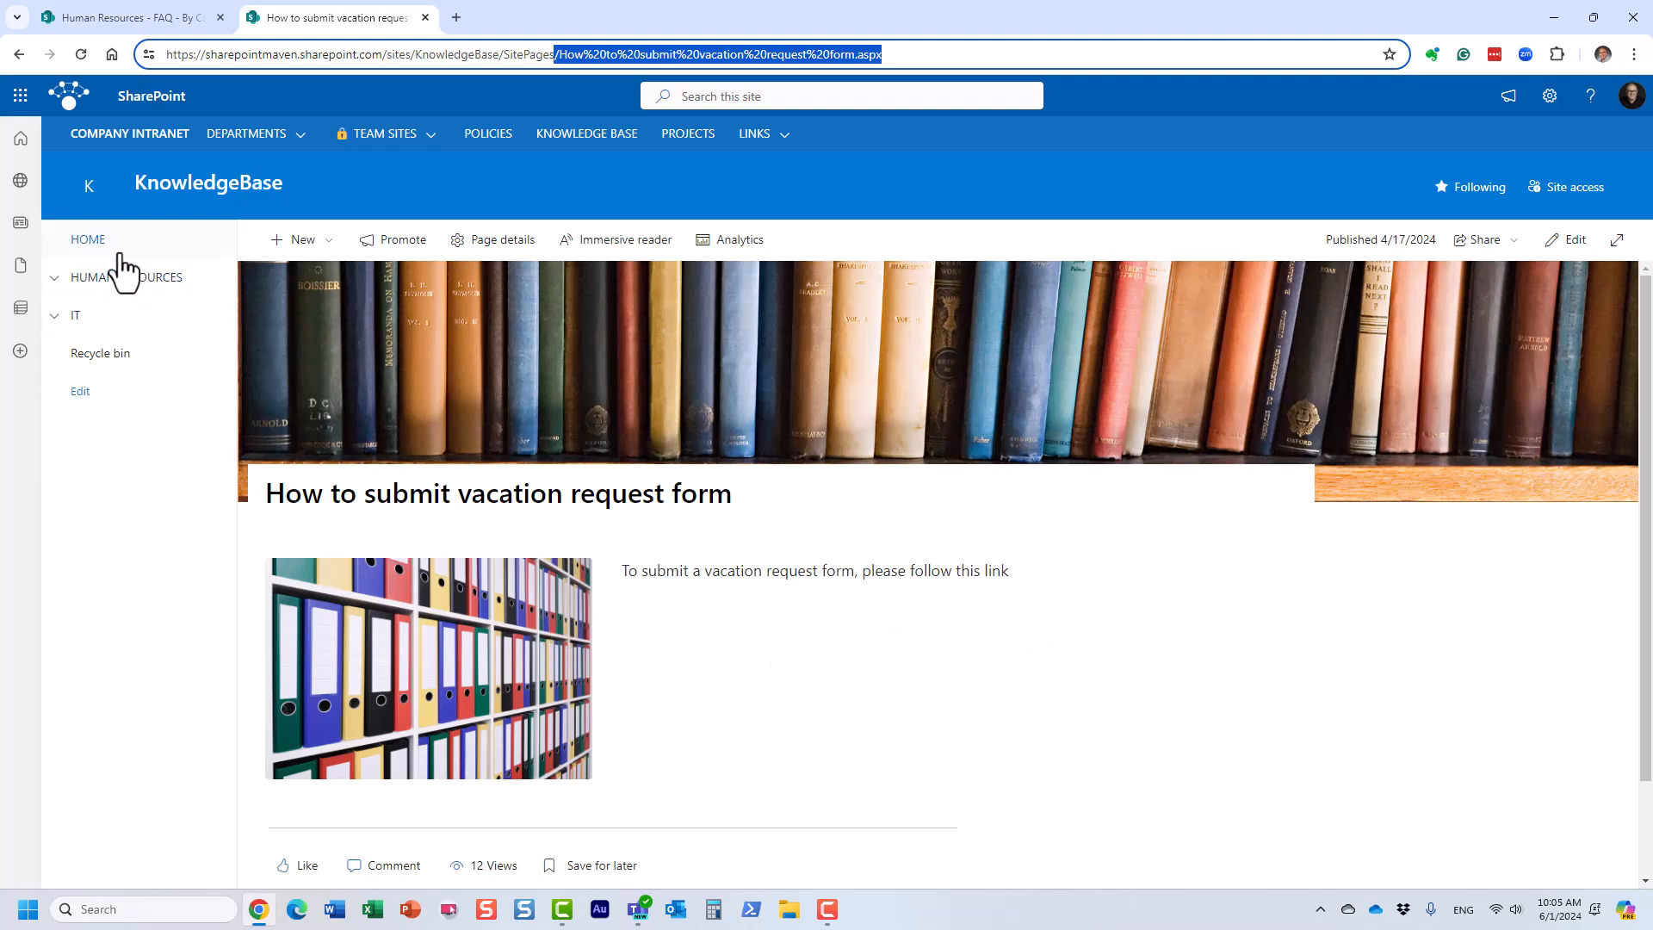
click(93, 244)
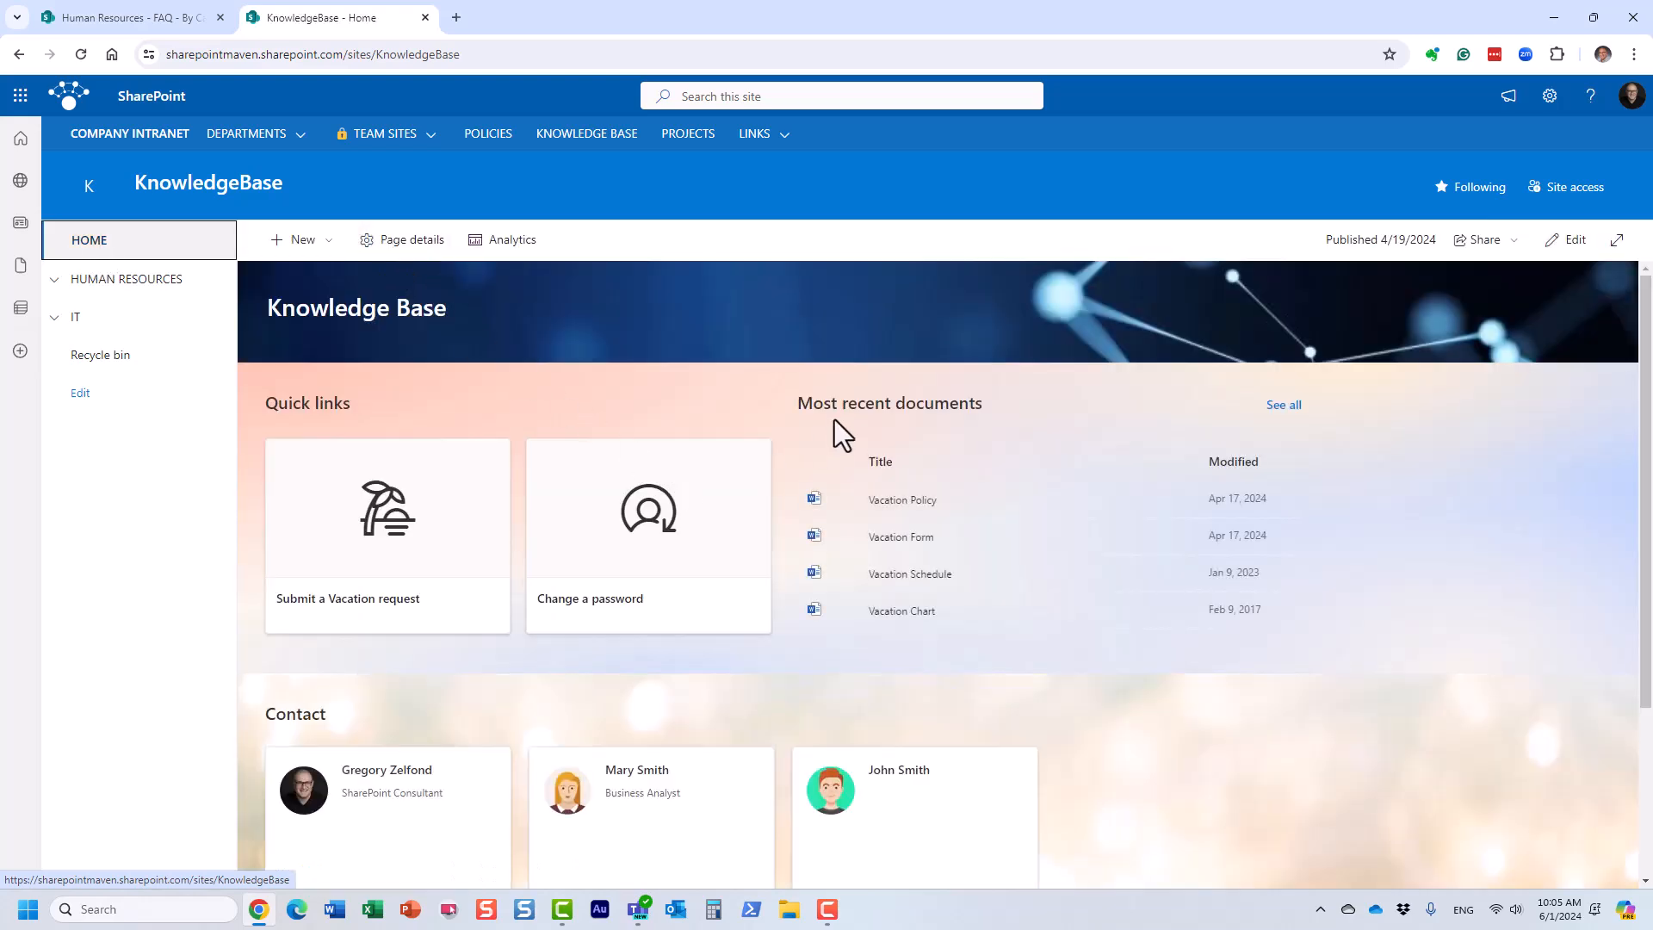
click(663, 515)
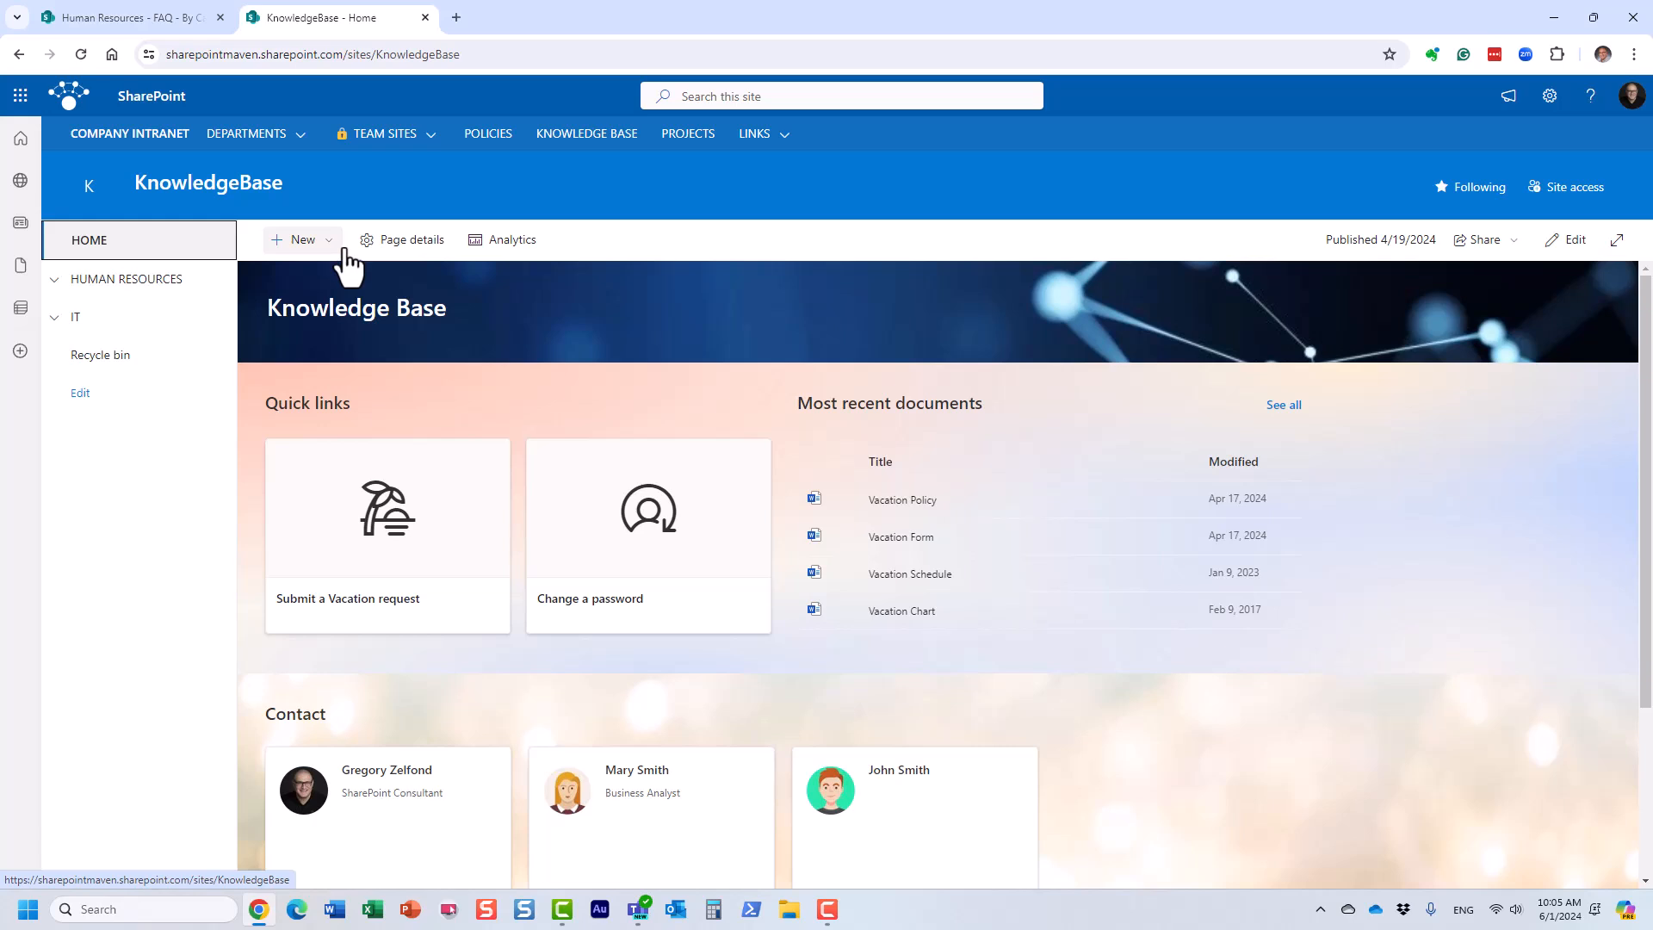
- Create a new page on the KnowledgeBase site from the saved Knowledge Base Template
click(309, 245)
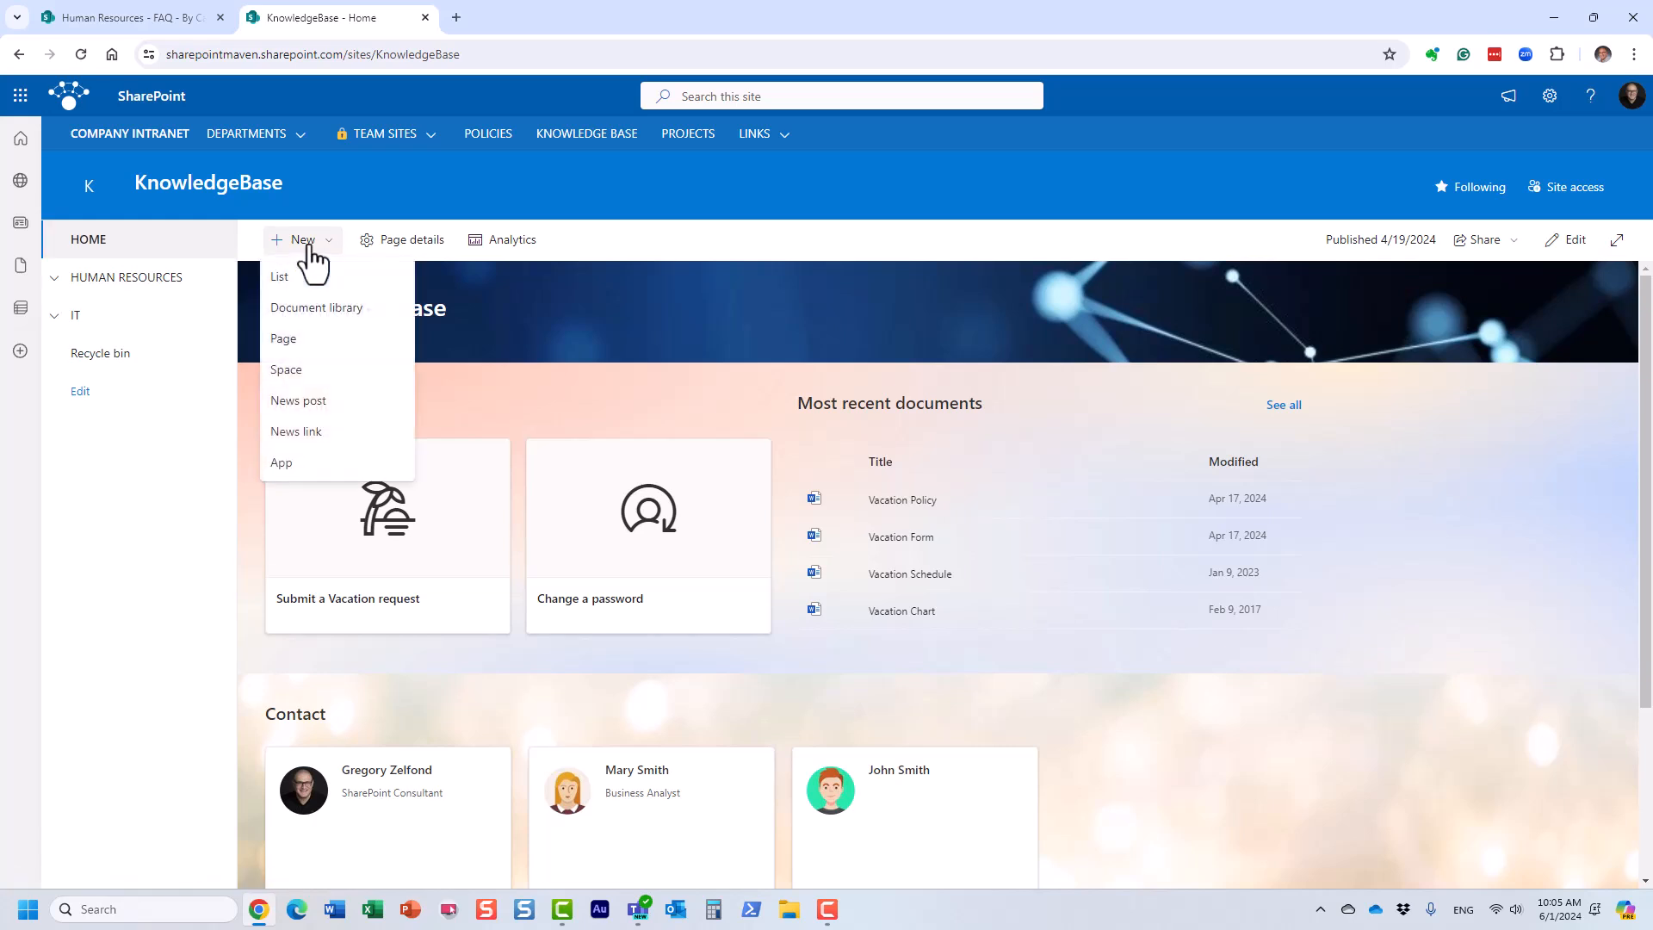
click(386, 198)
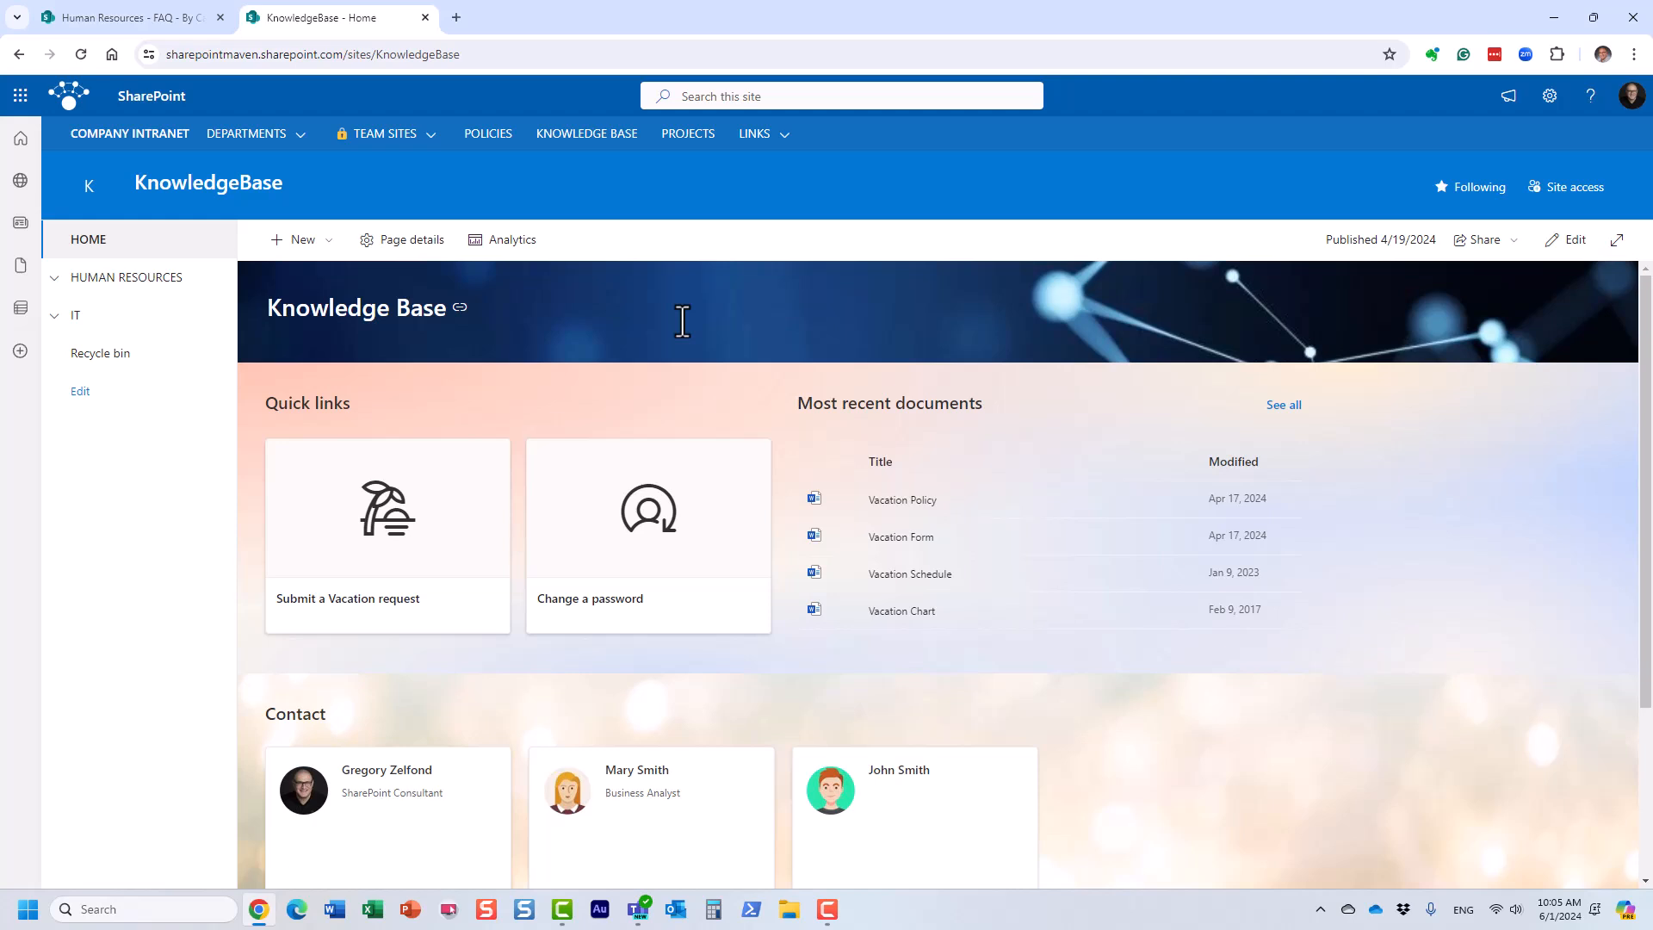
click(321, 244)
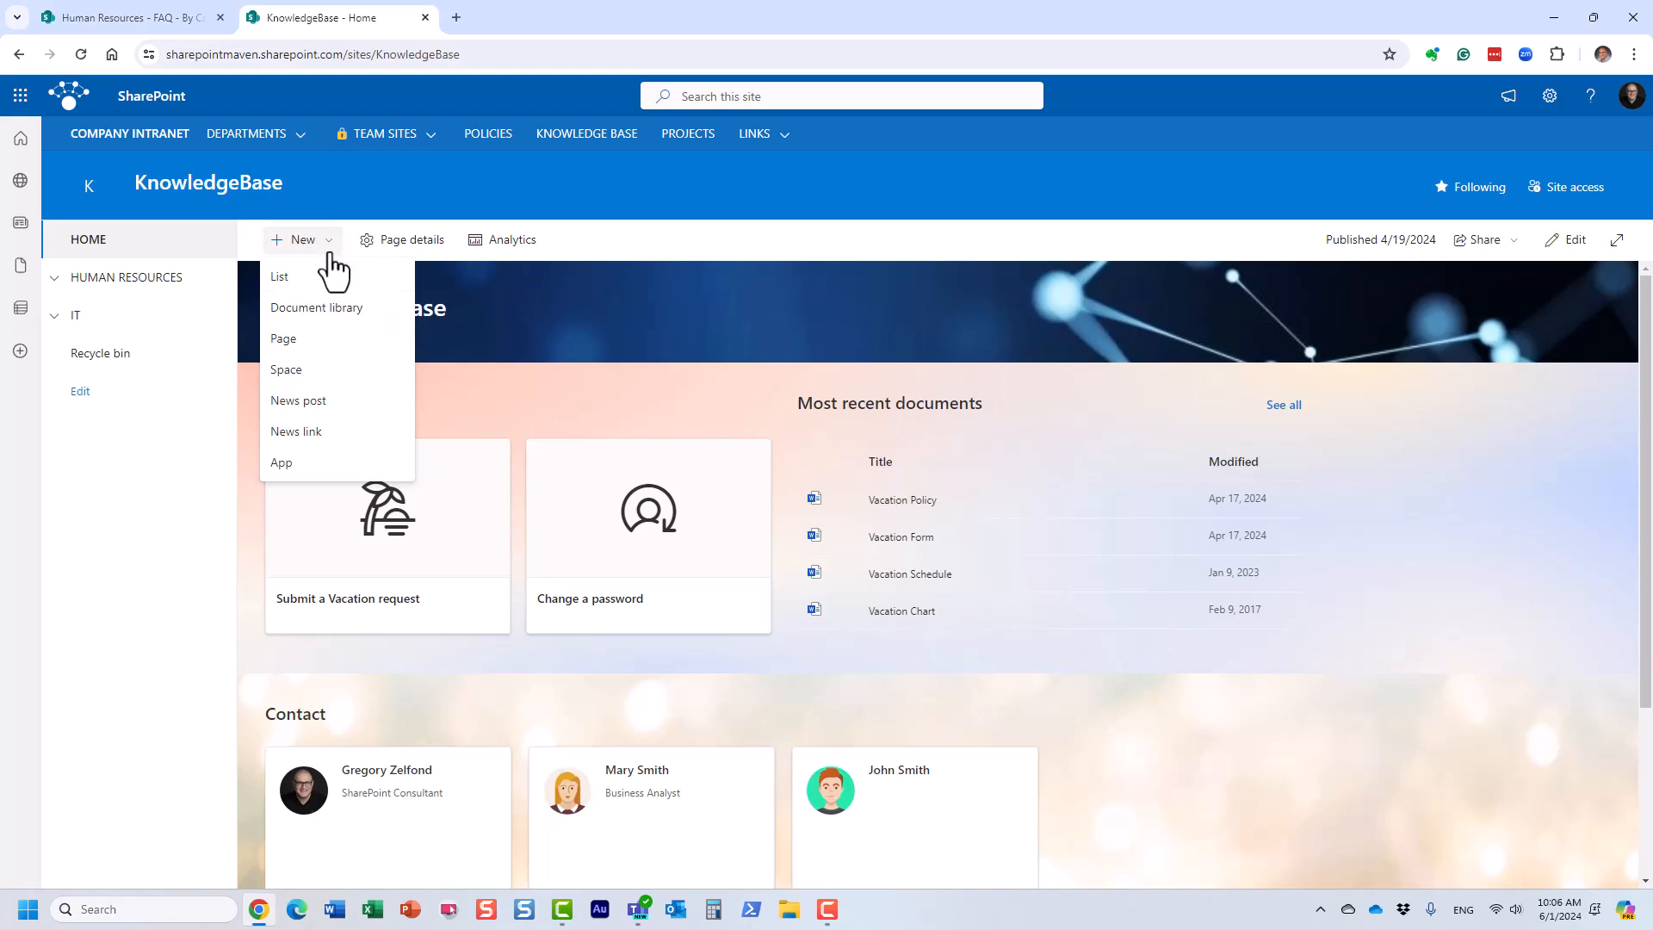
click(295, 343)
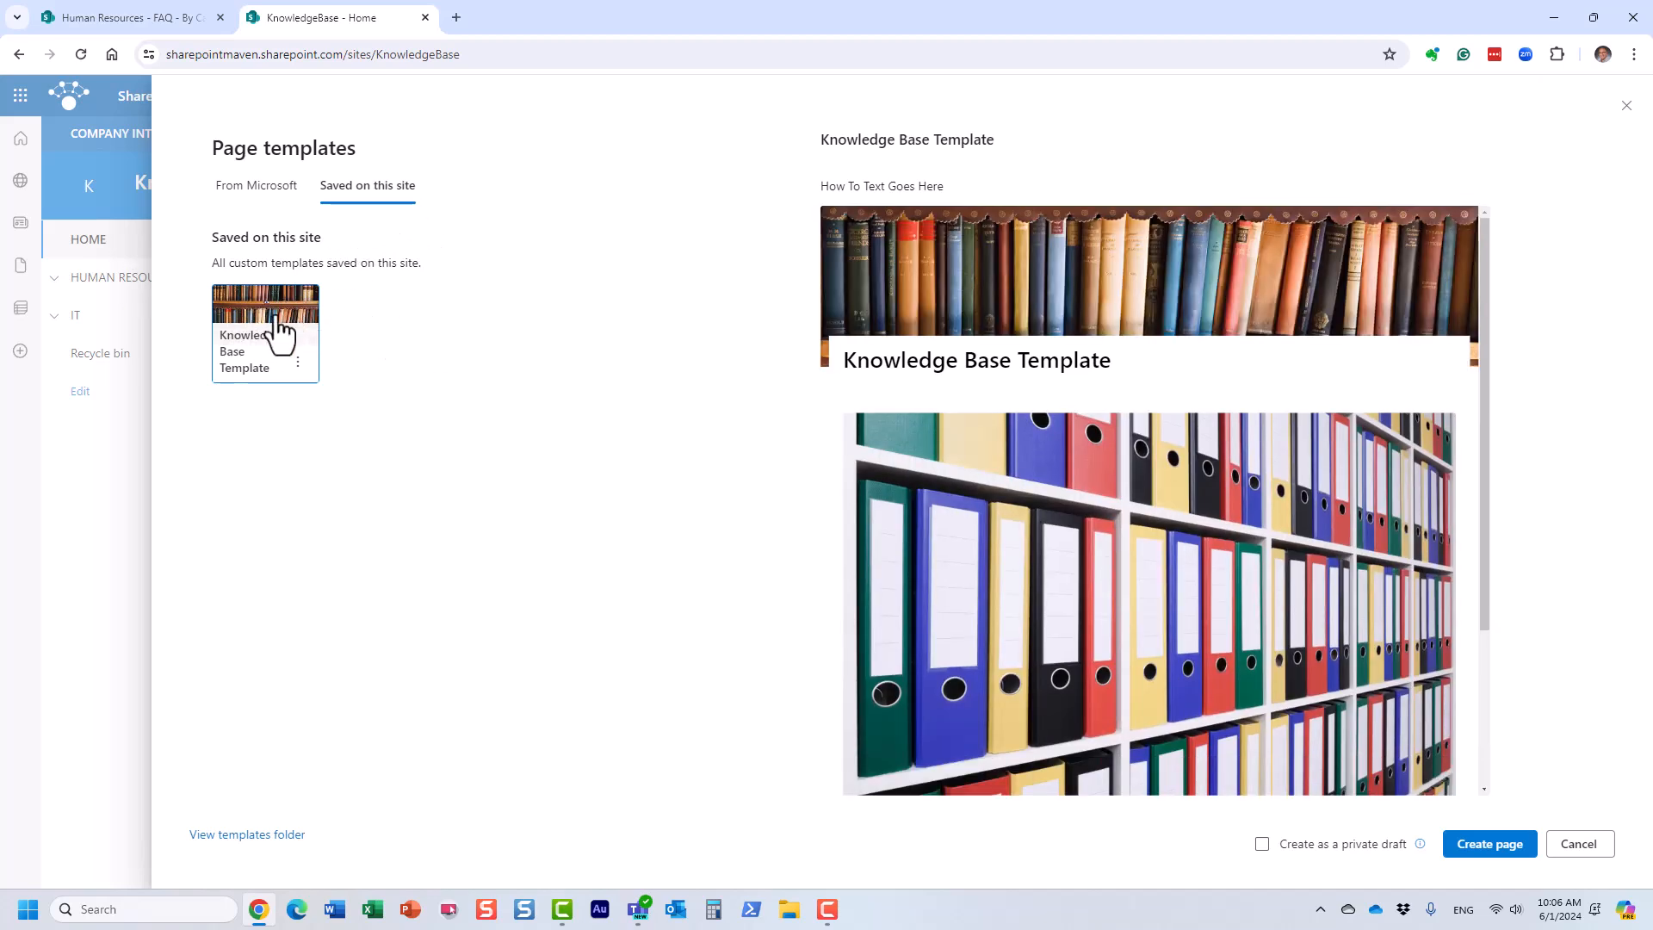
click(1492, 846)
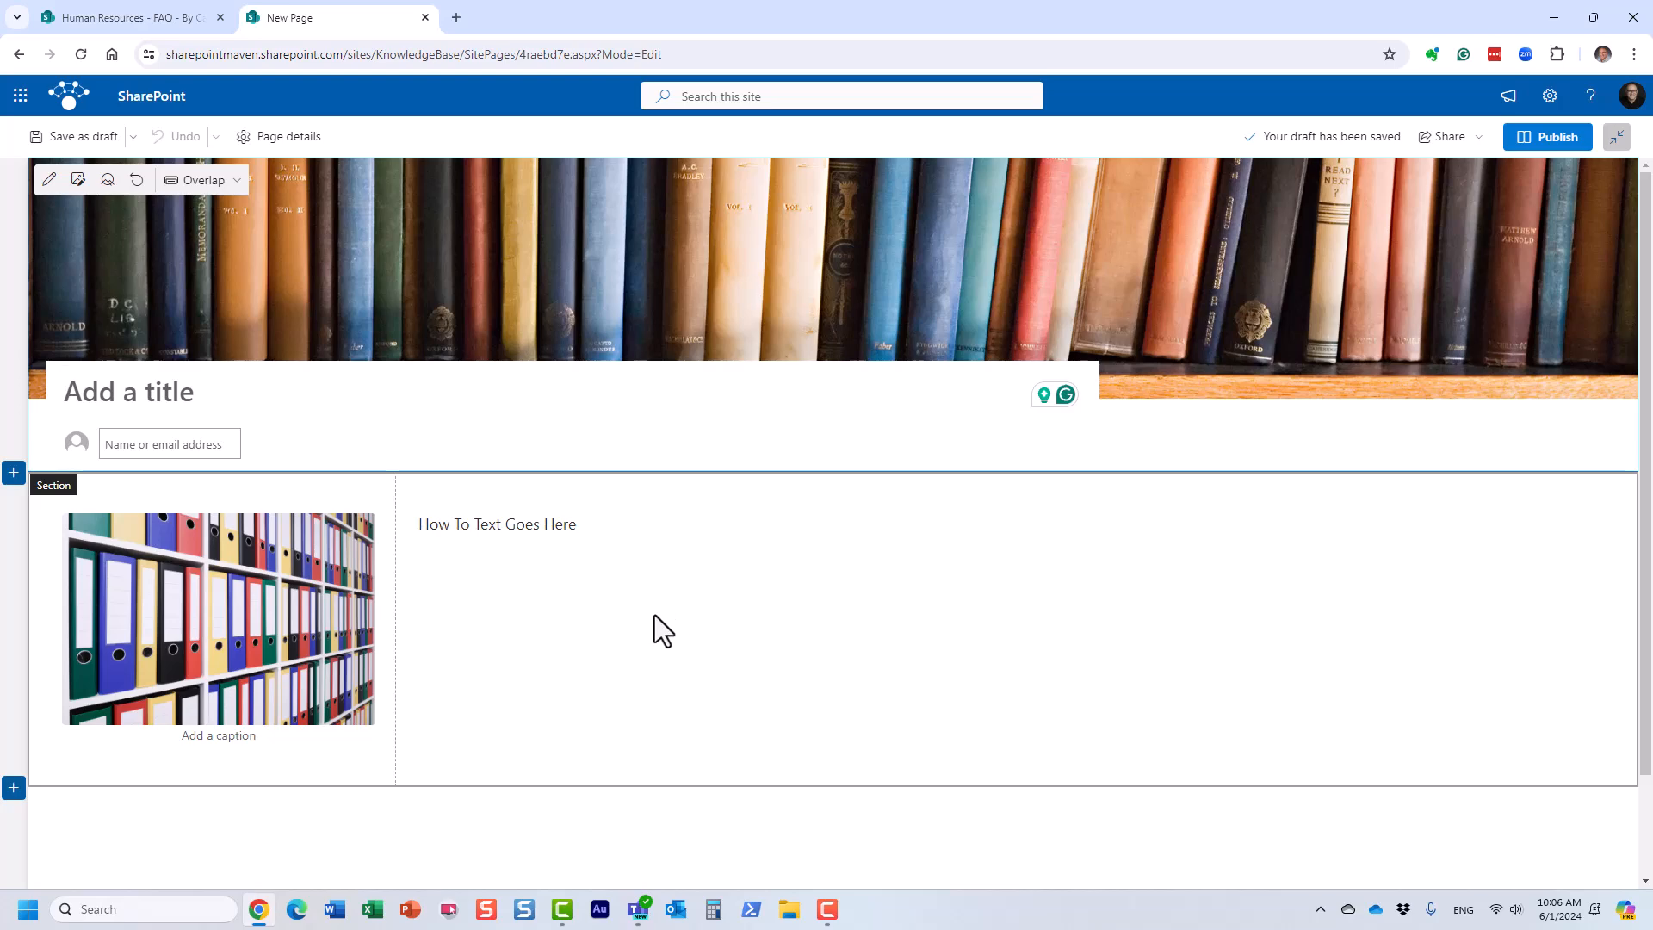
- Browse the web parts available below the new page's how-to text, and return to the KnowledgeBase home page
click(751, 579)
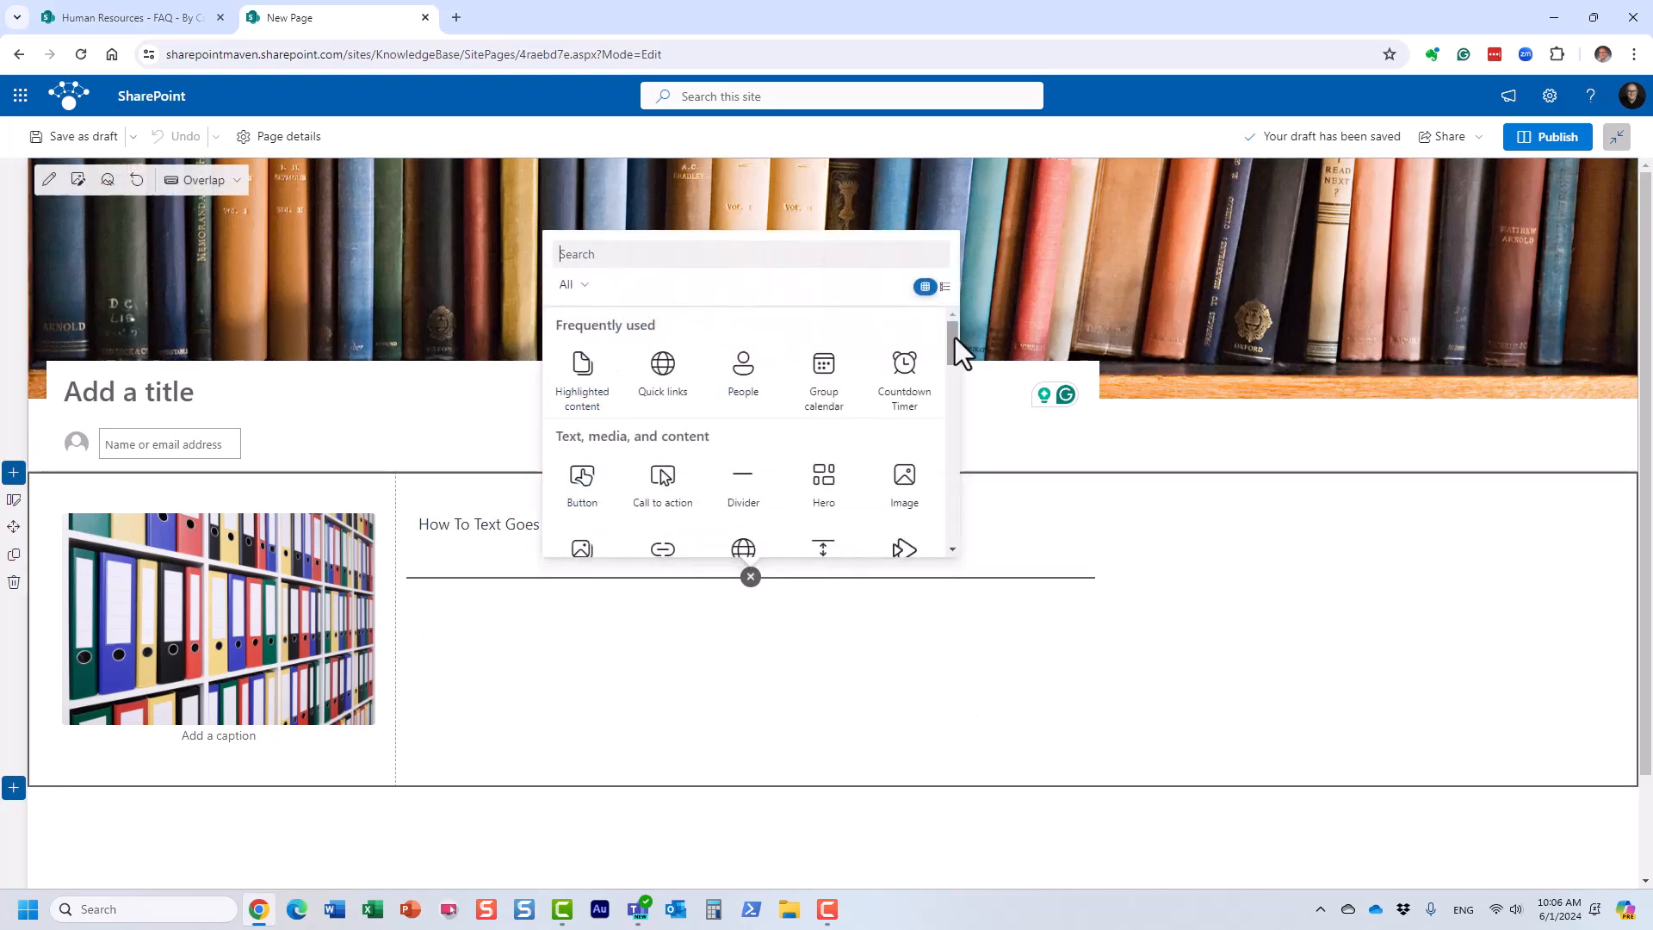
drag(952, 338, 976, 302)
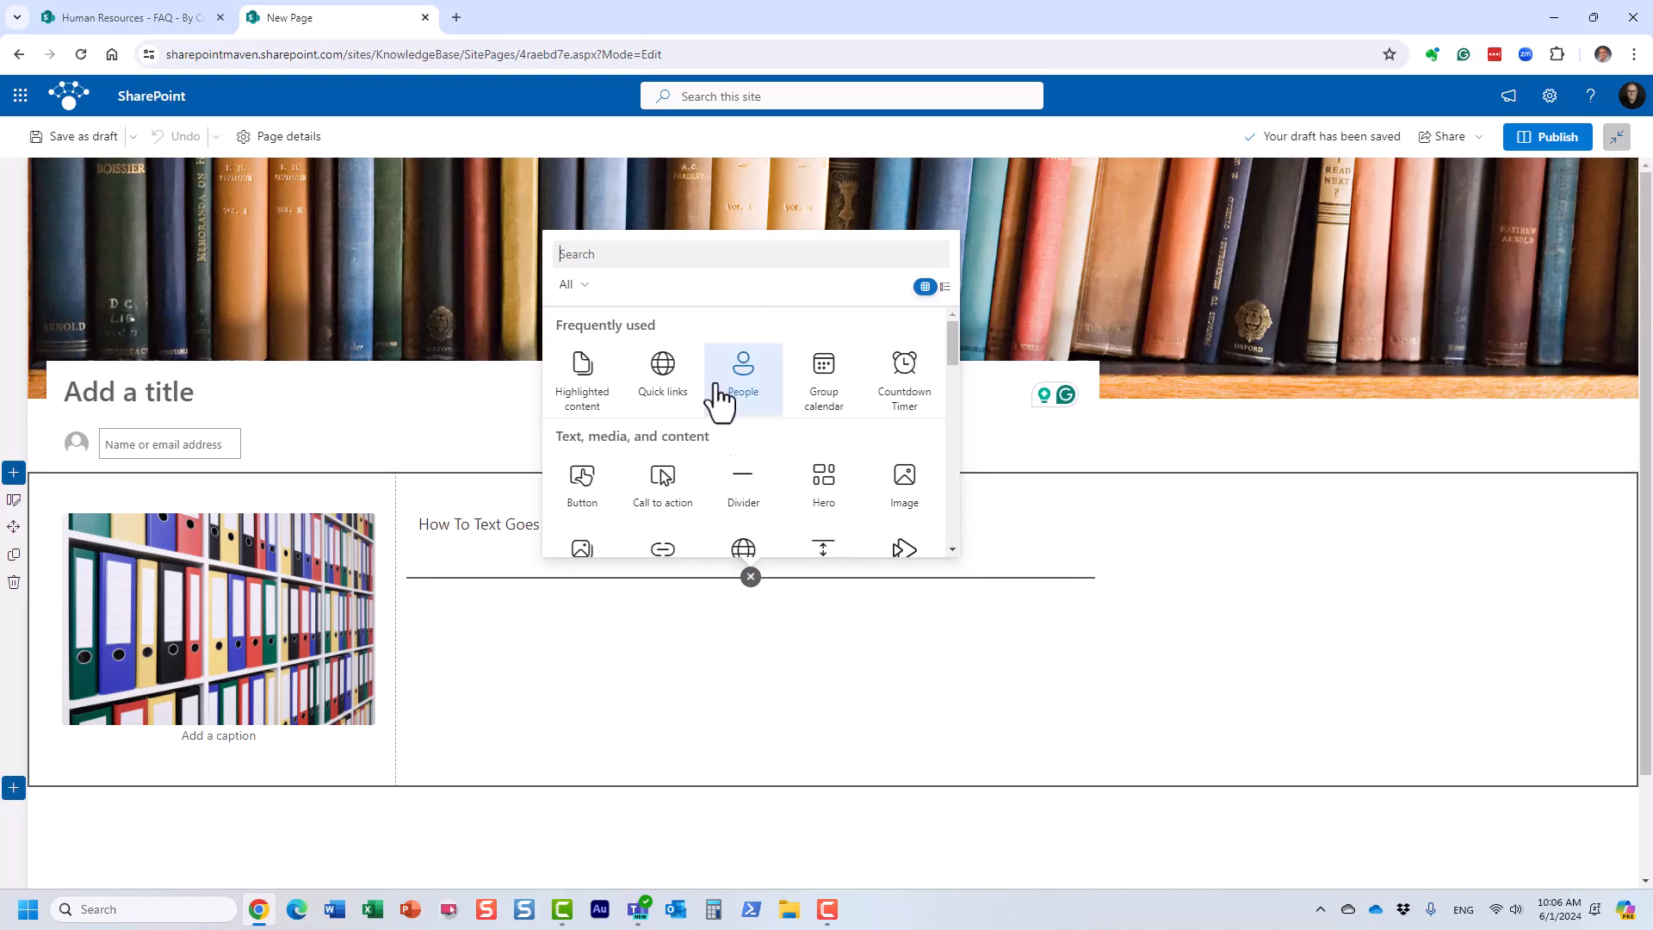
click(1520, 590)
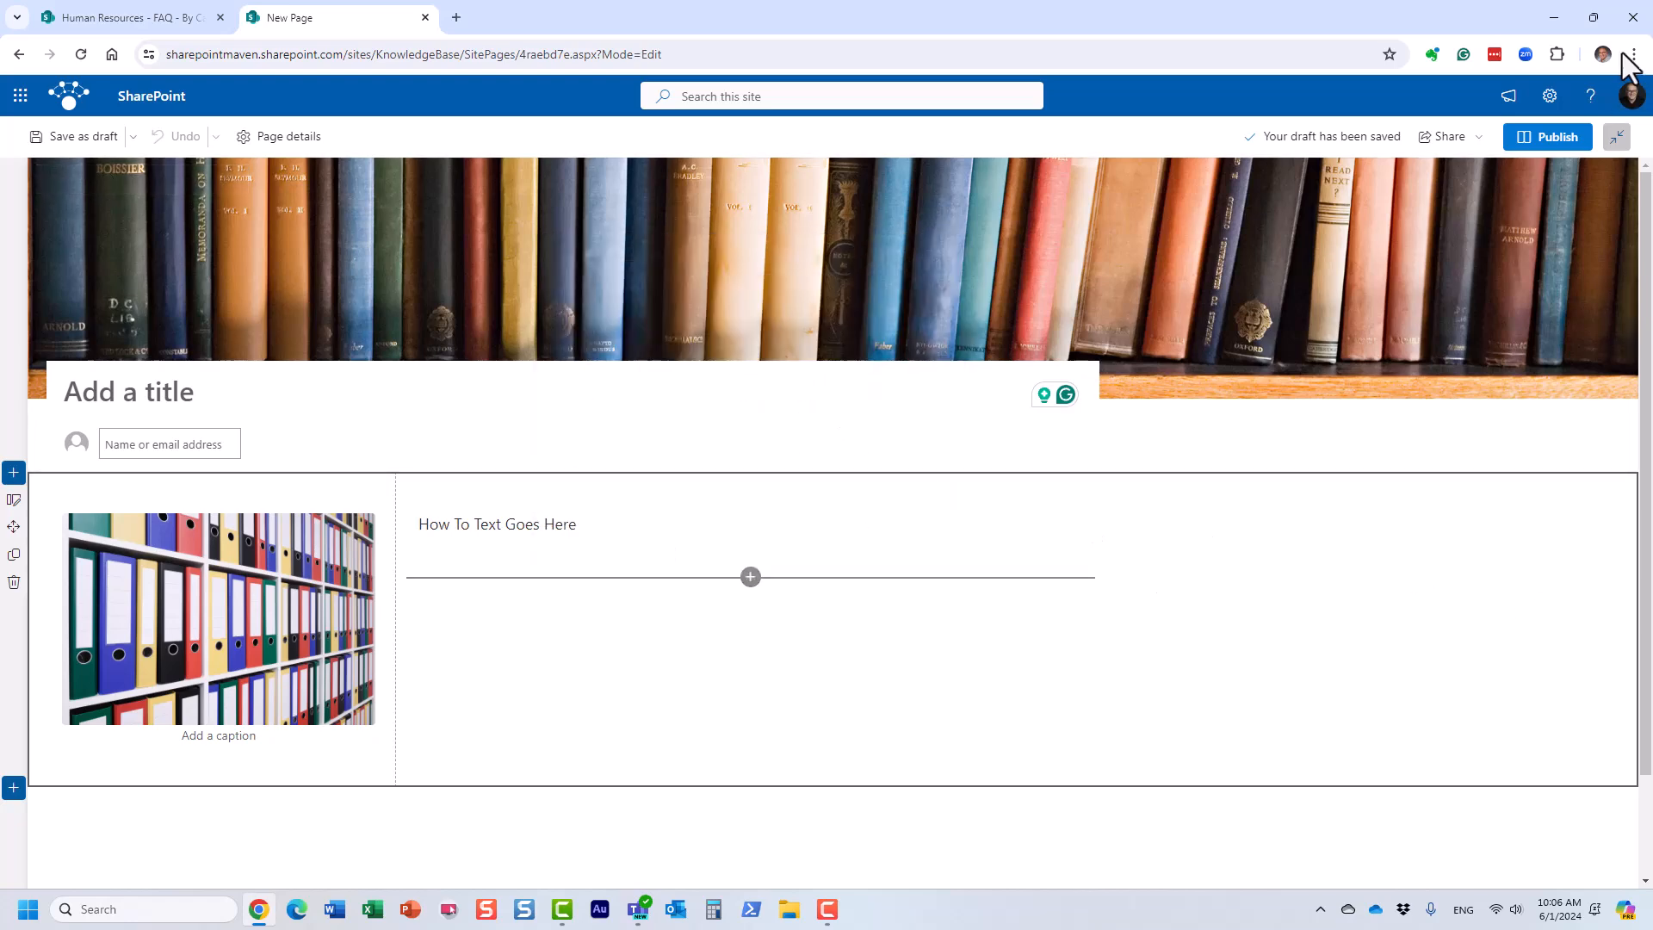
click(1617, 138)
click(192, 190)
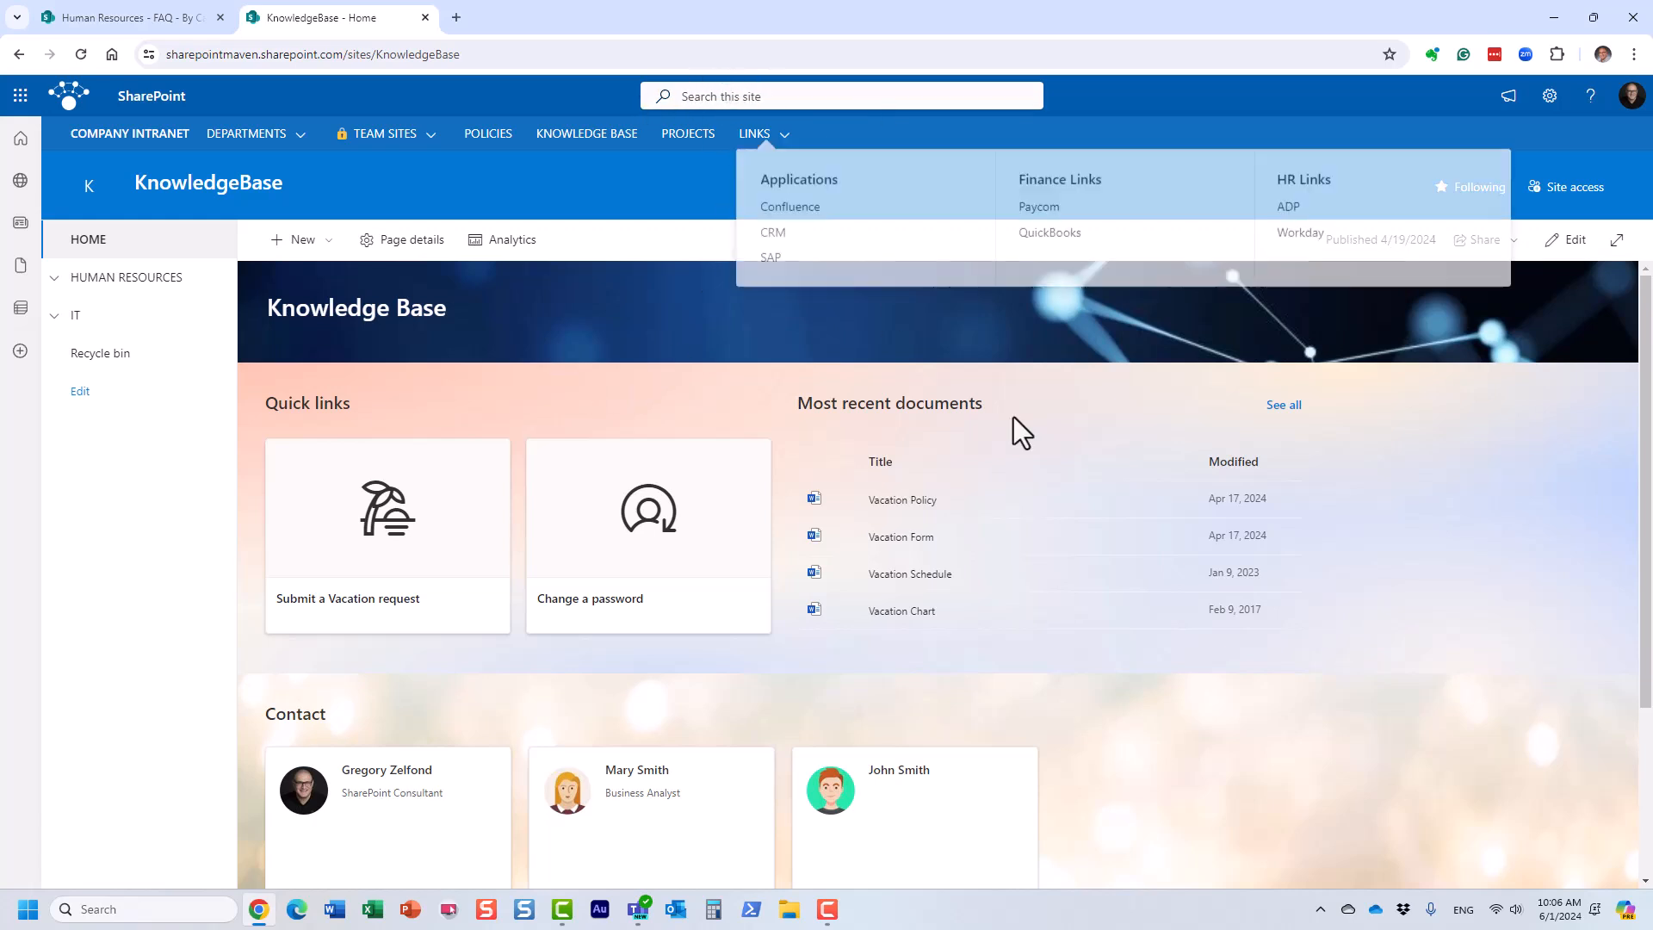
- Examine the article pages in the KnowledgeBase site's Site Pages library and return to the site's home page
click(1547, 97)
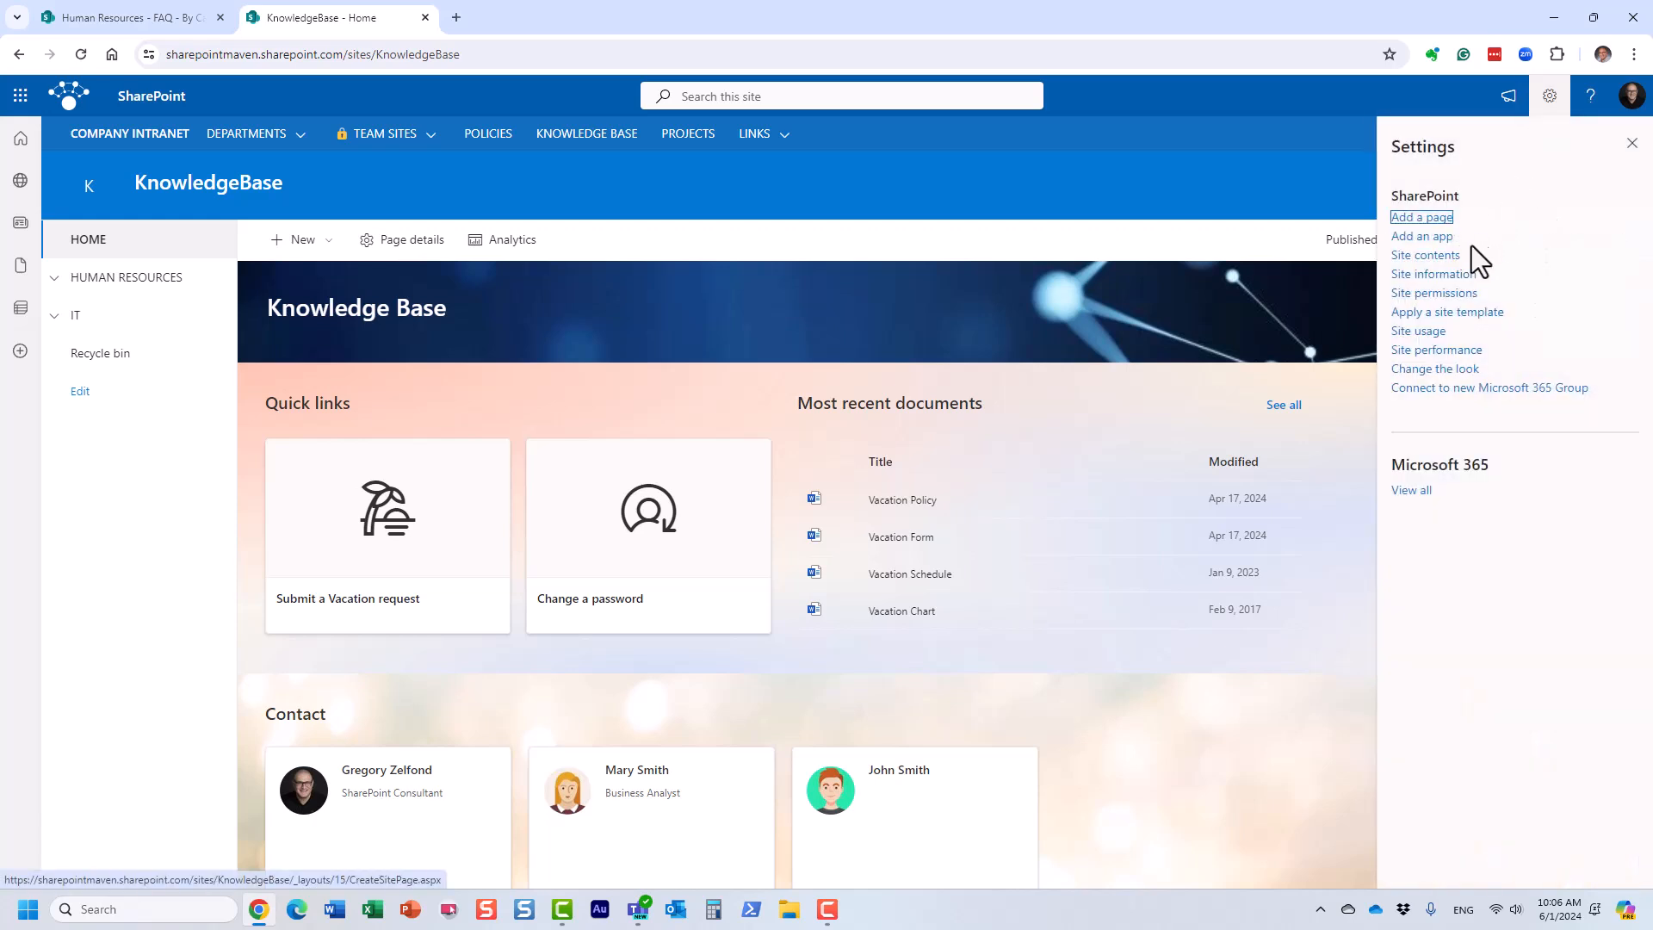
click(1447, 255)
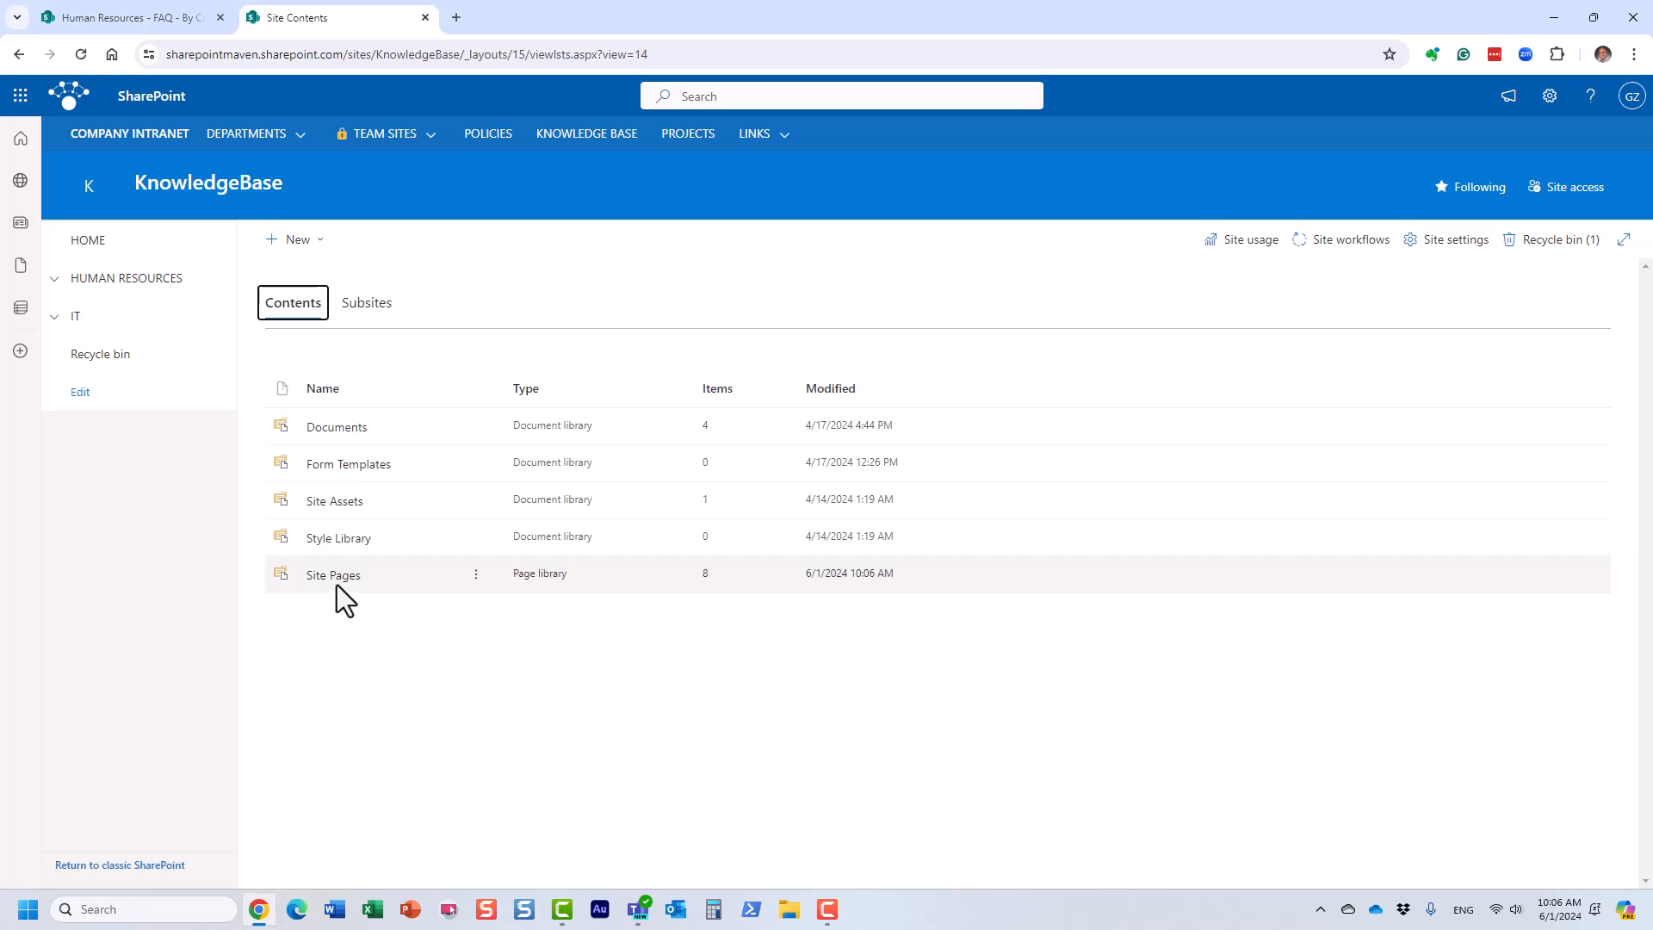
click(335, 576)
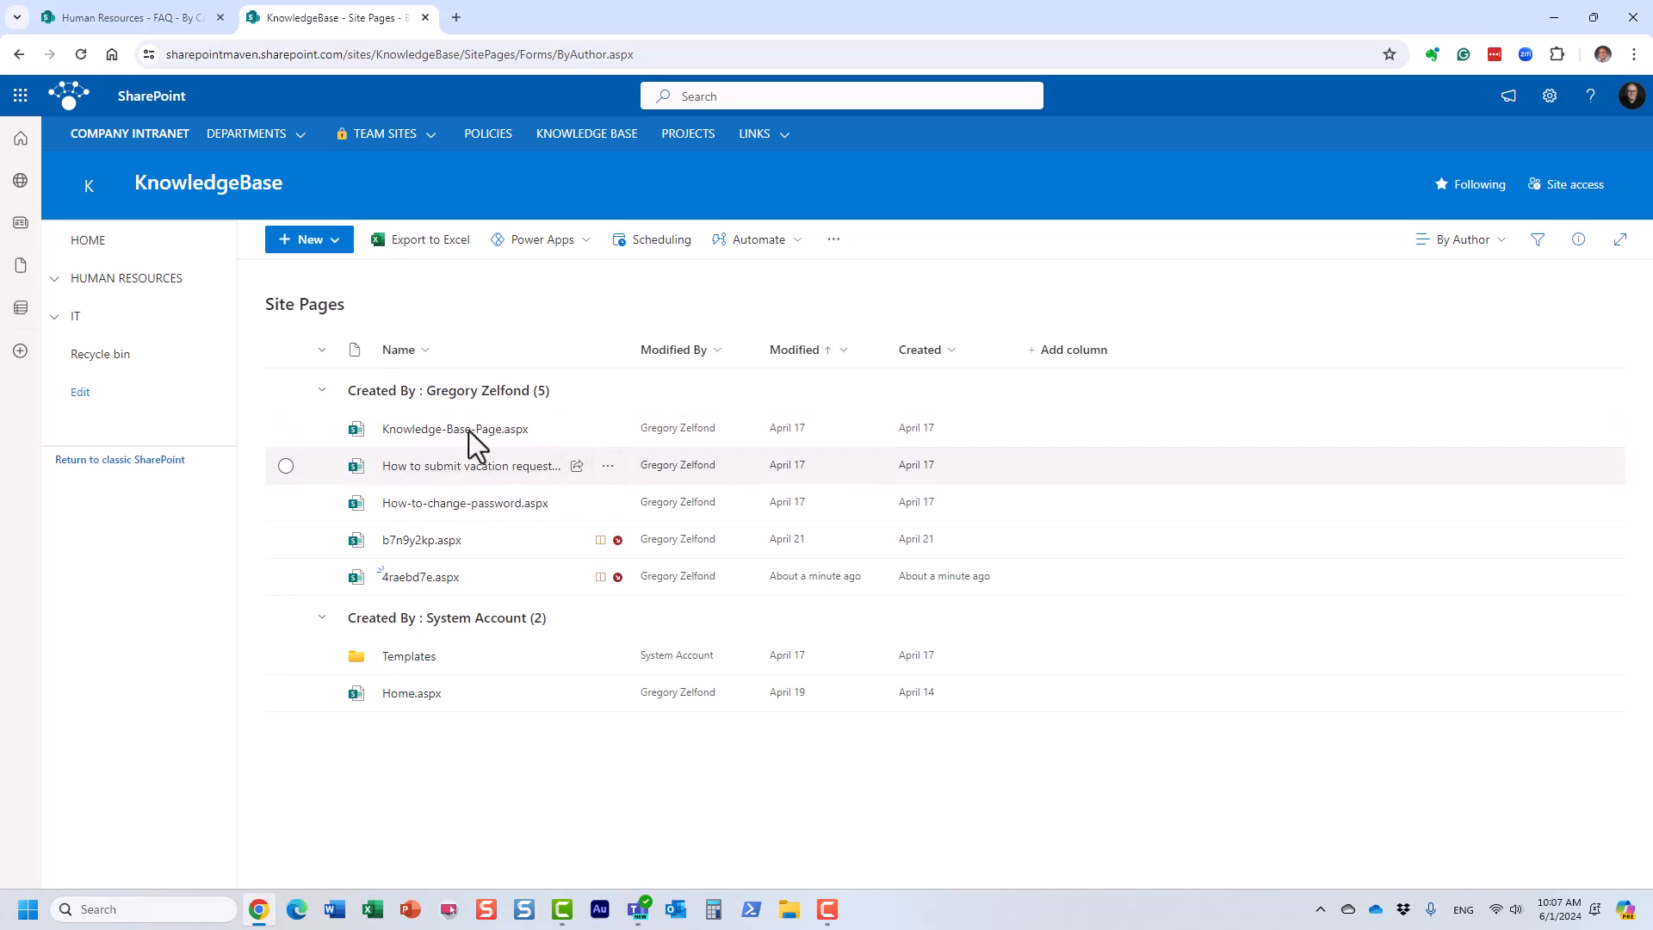
click(112, 244)
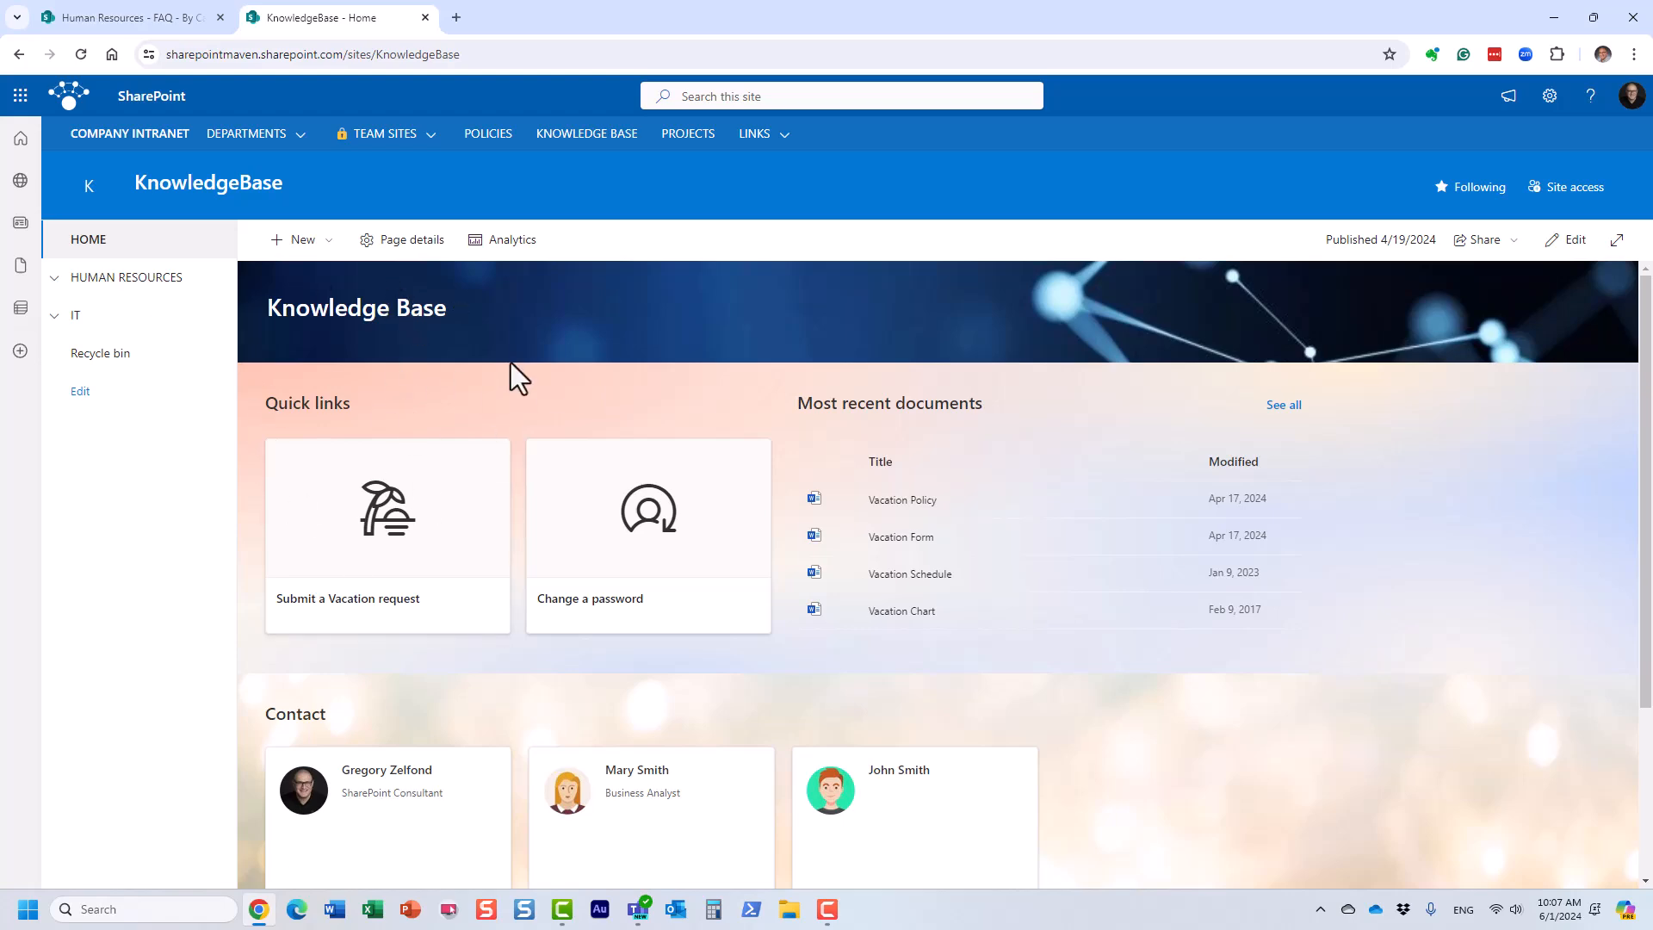
- Search the KnowledgeBase site's KB Articles for "vacation" and view the "How to submit vacation request form" article
click(715, 96)
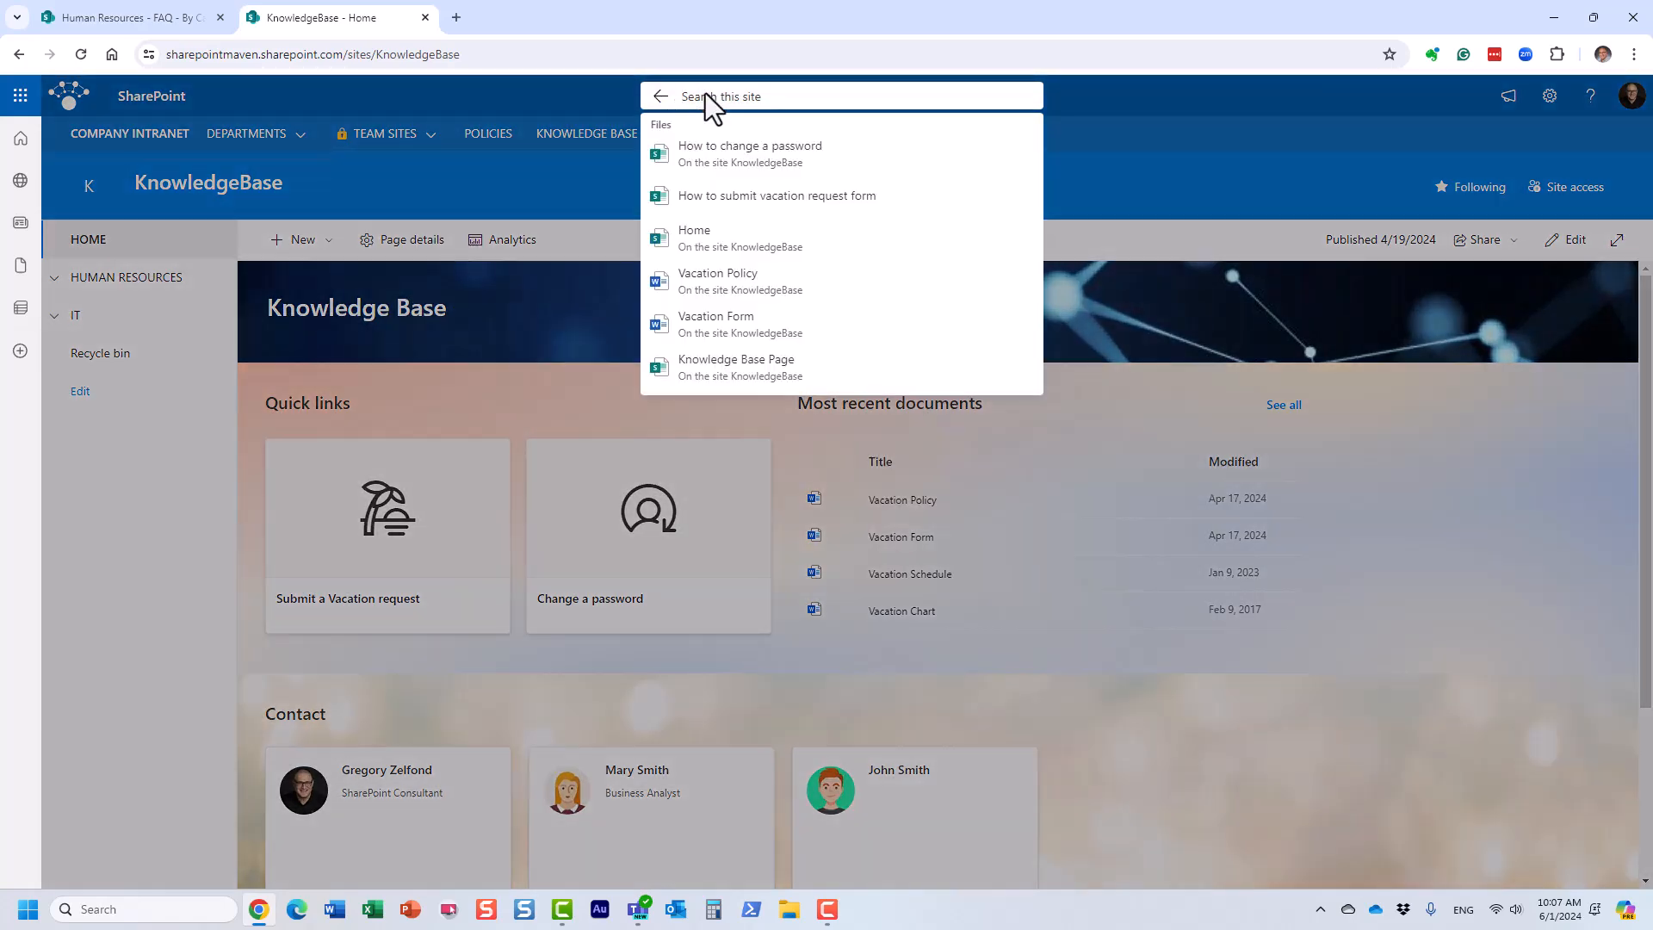
text(vacation)
key(Return)
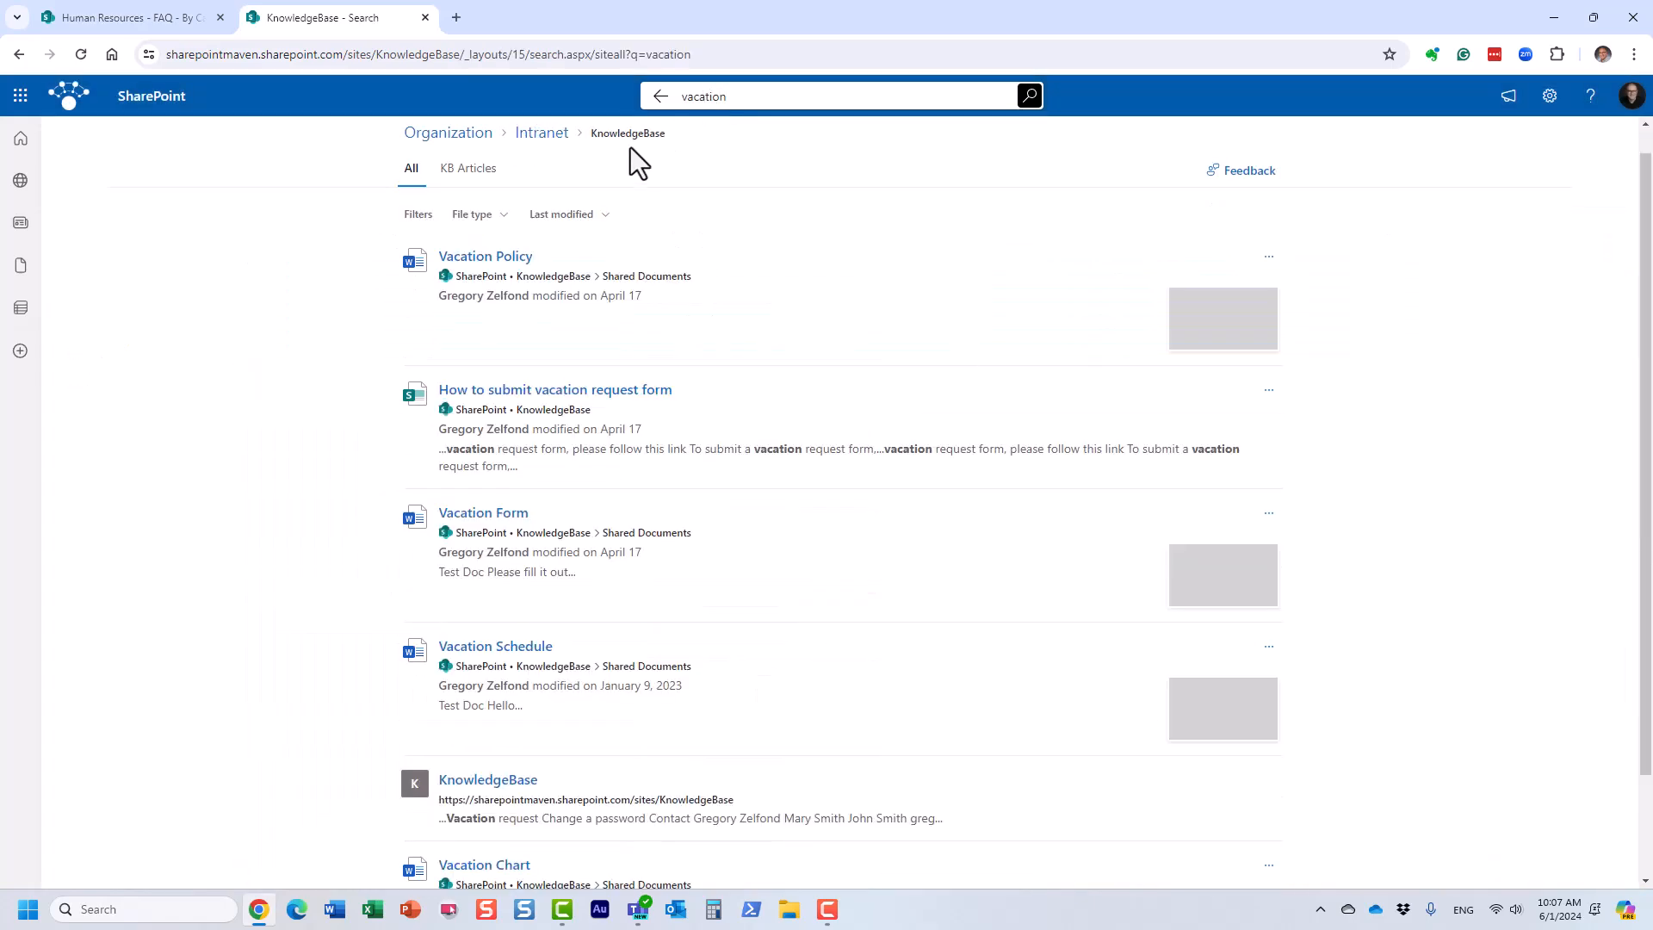
click(480, 176)
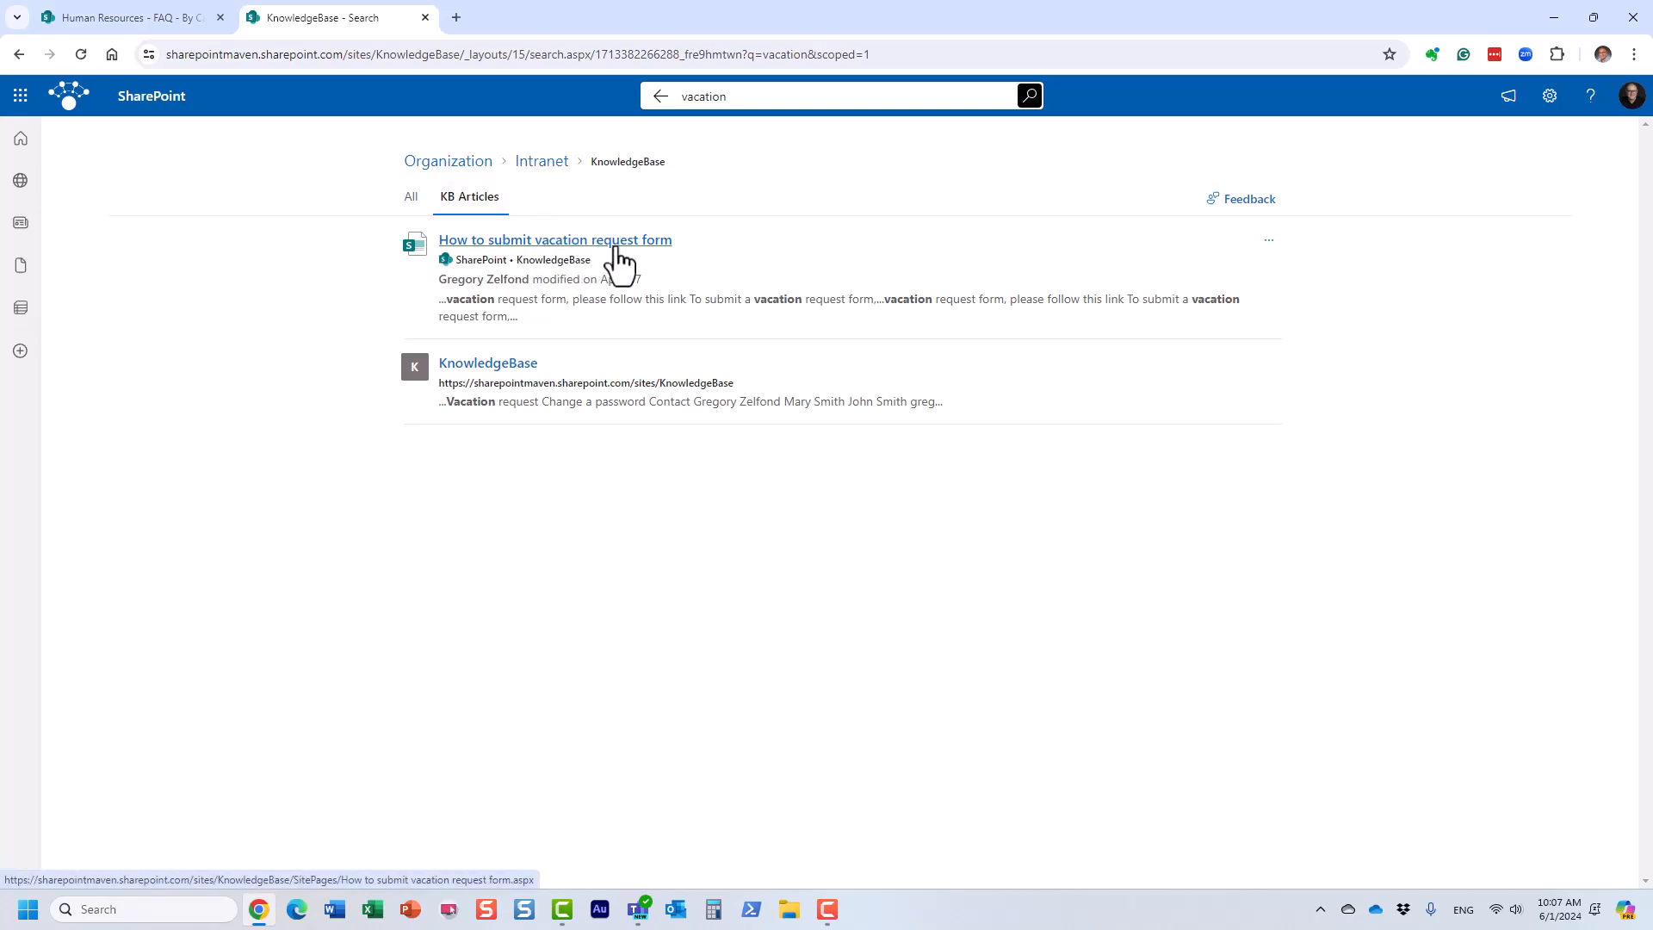
click(596, 243)
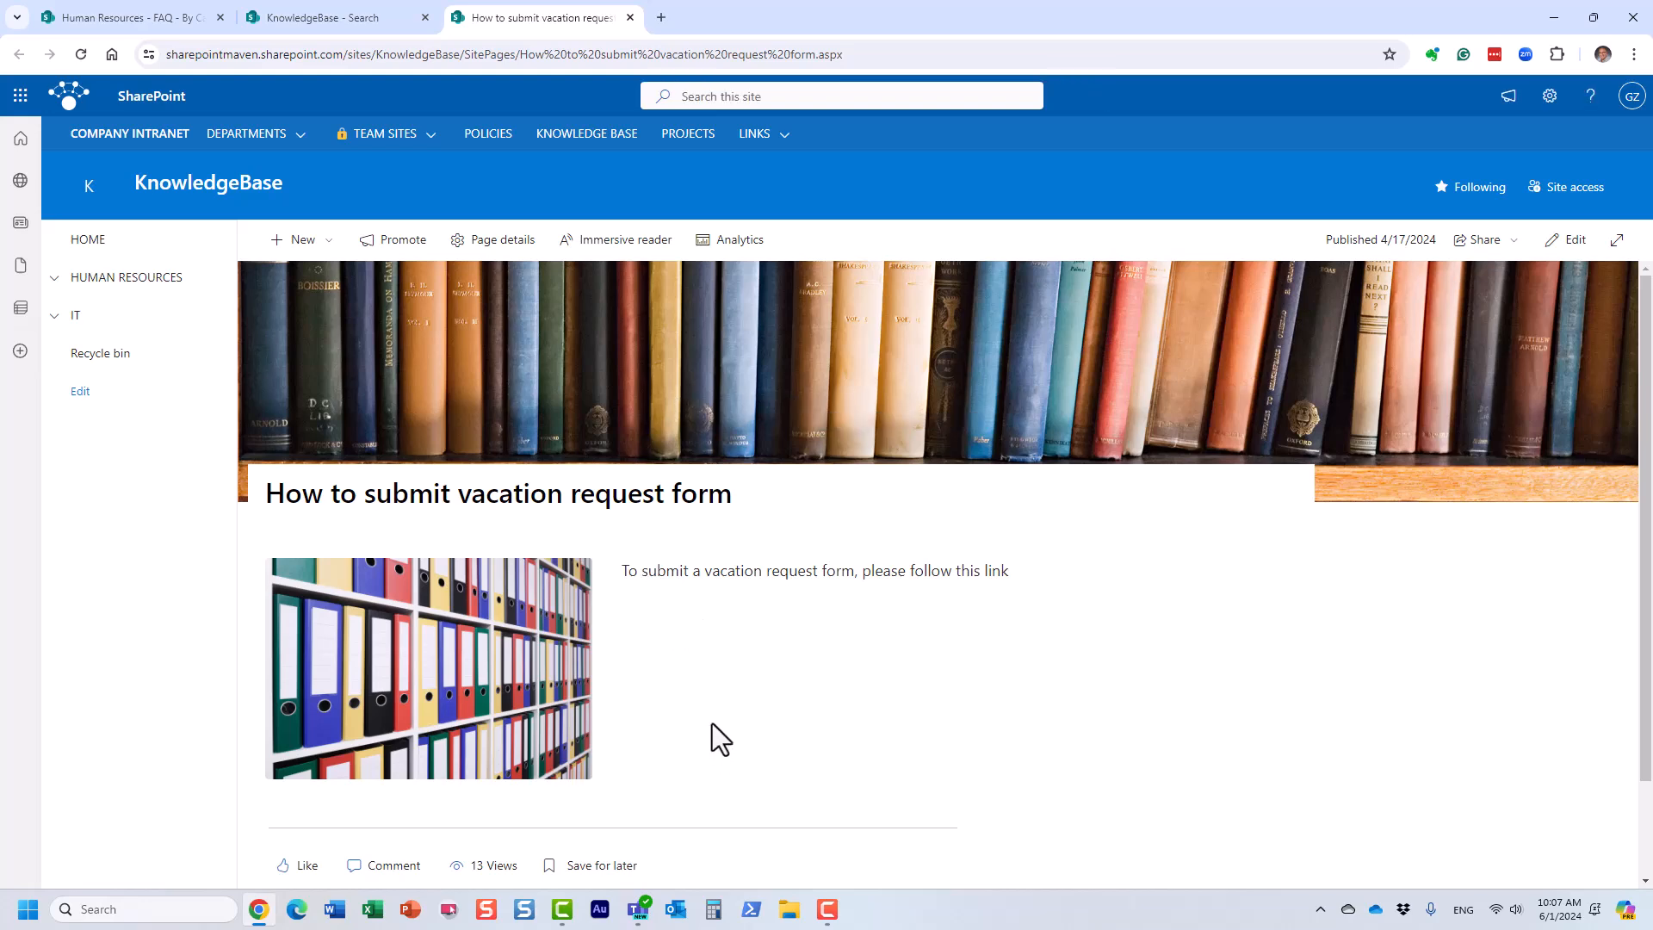
click(84, 242)
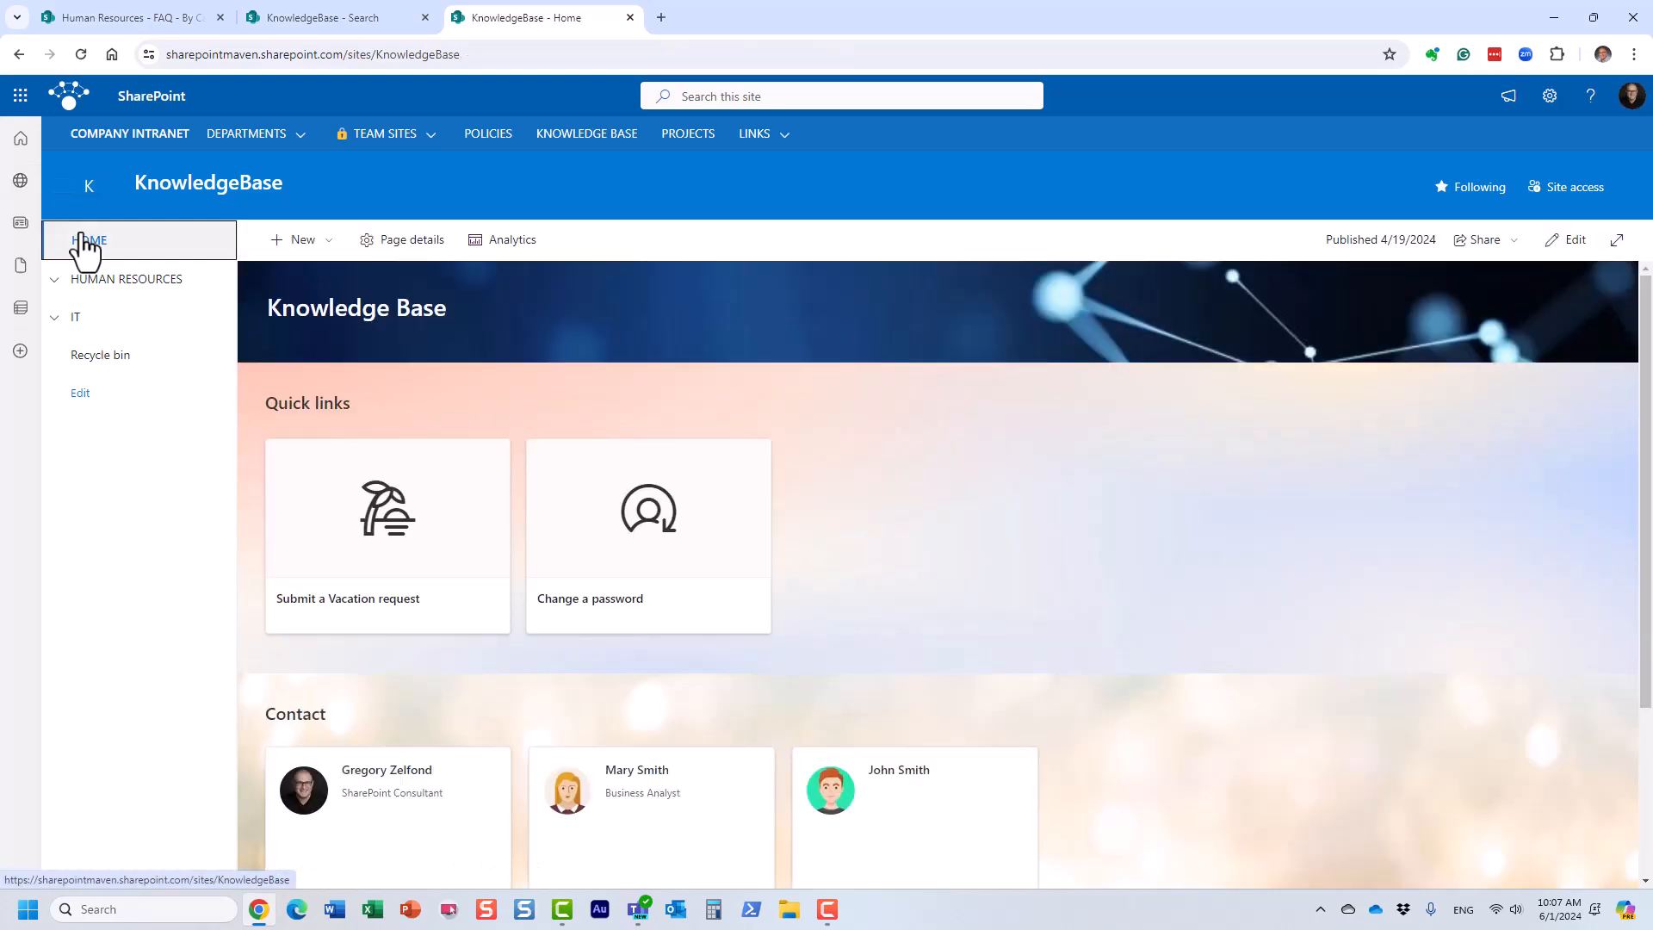